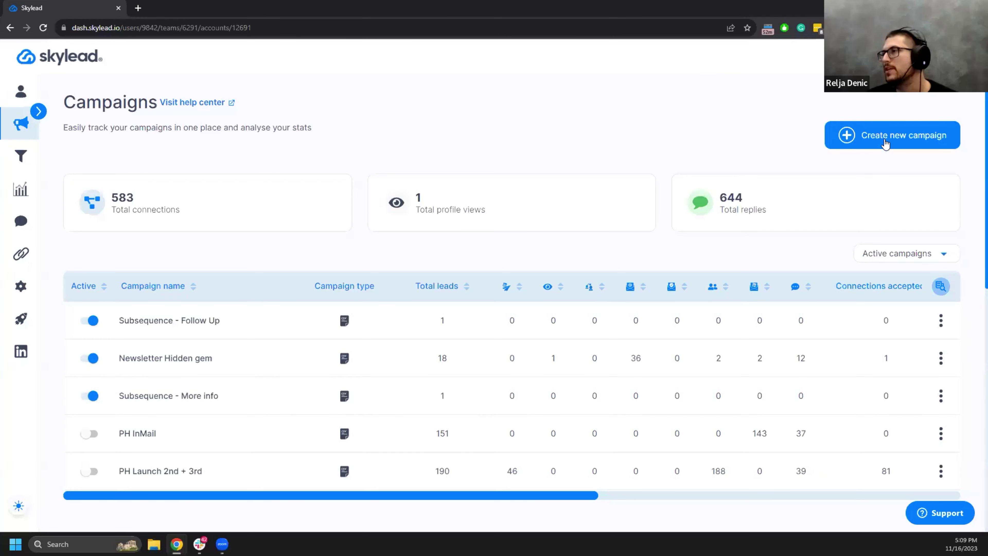
Start creating a new campaign in Skylead, and open LinkedIn Sales Navigator in a separate browser tab
left_click(886, 142)
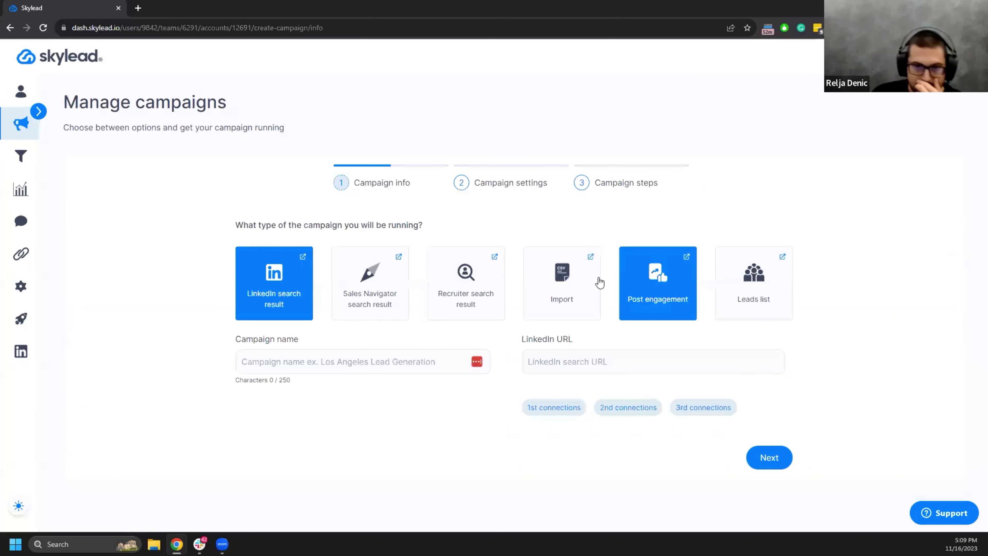
left_click(138, 8)
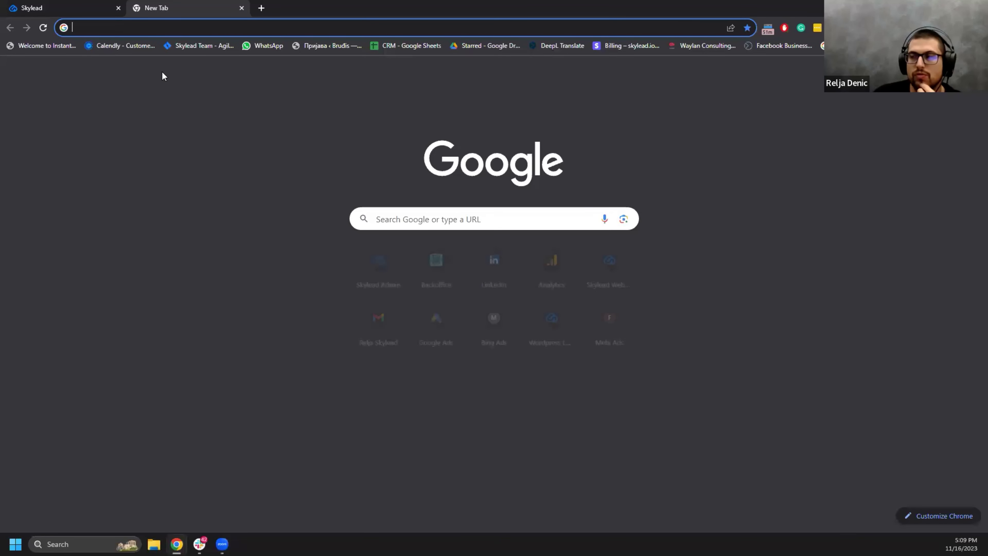
left_click(494, 281)
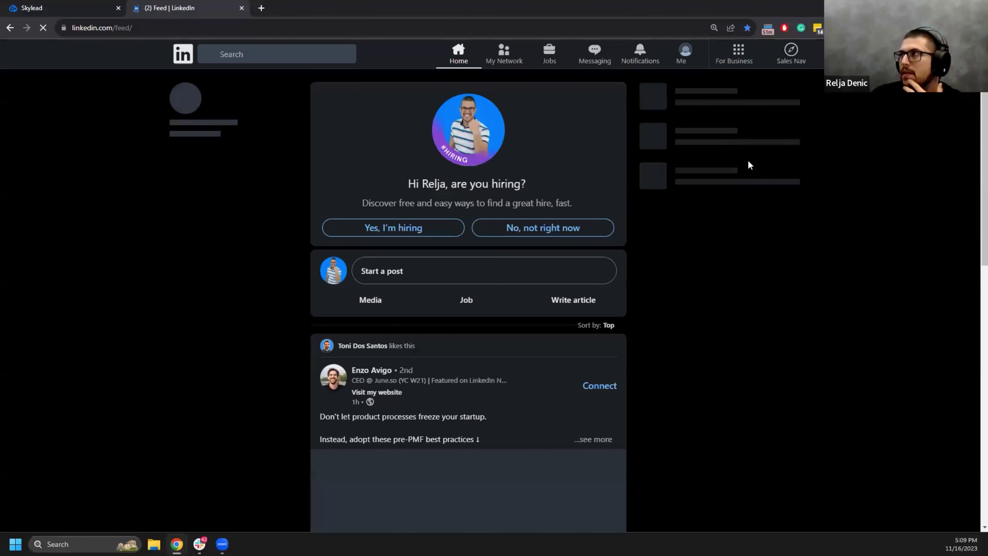
left_click(787, 52)
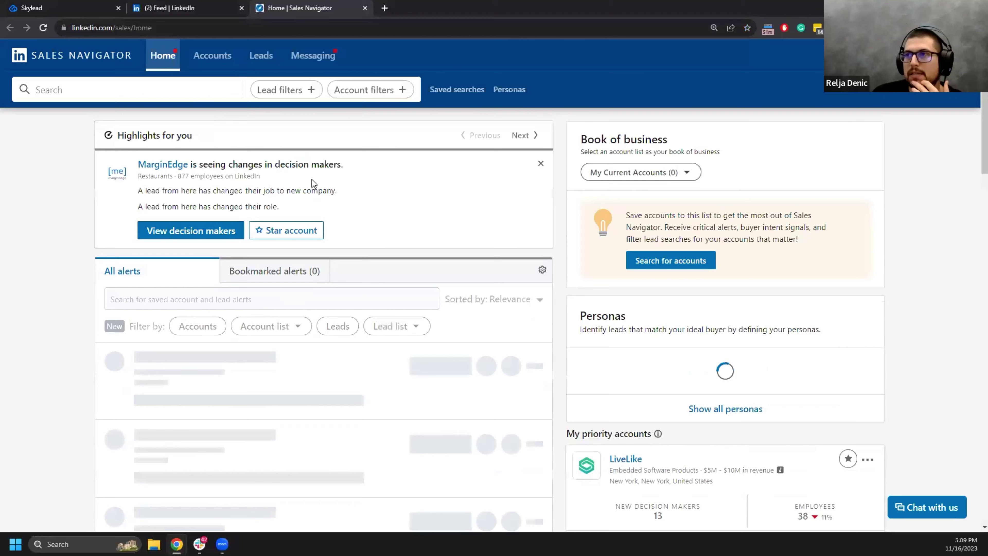
Filter the Sales Navigator lead search to 2nd degree connections and show all filters
left_click(279, 93)
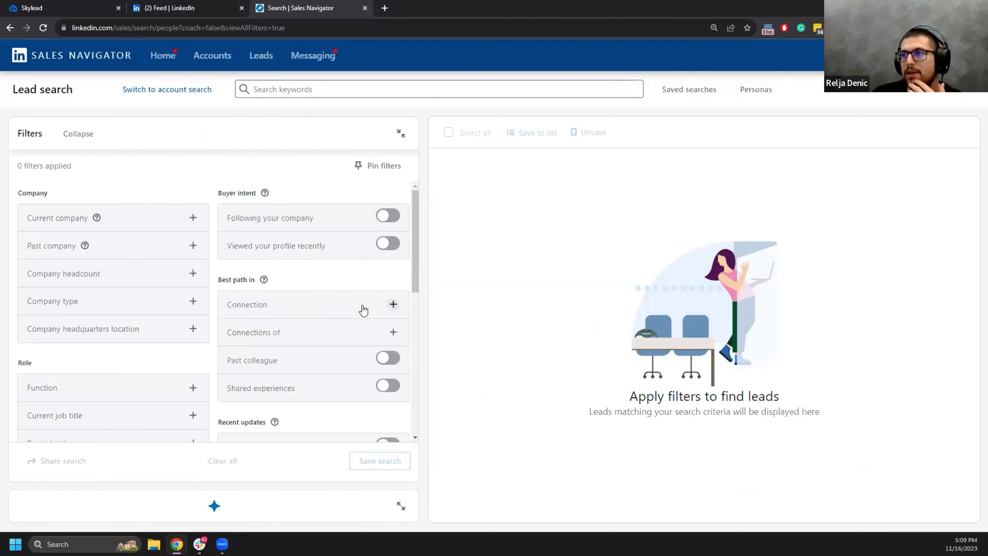
left_click(363, 311)
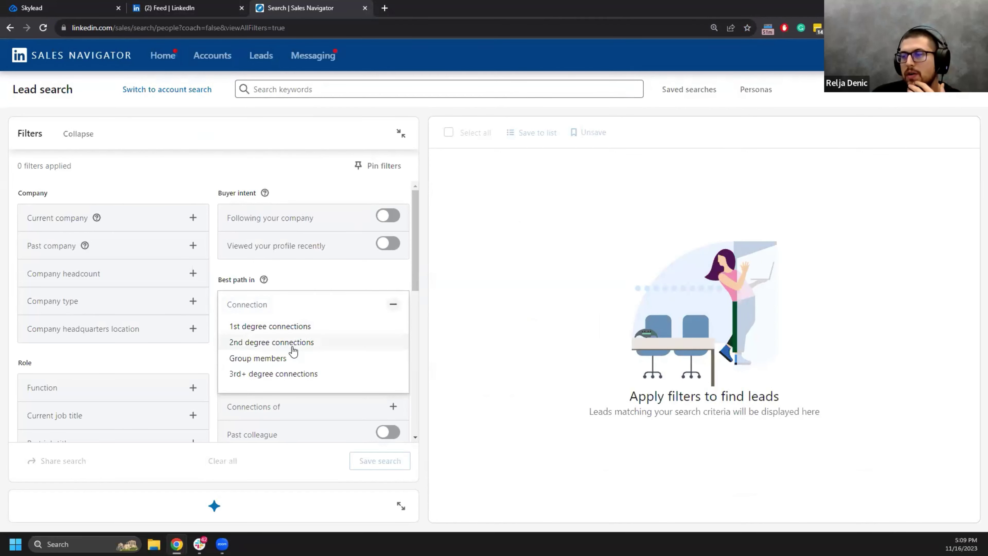
left_click(293, 348)
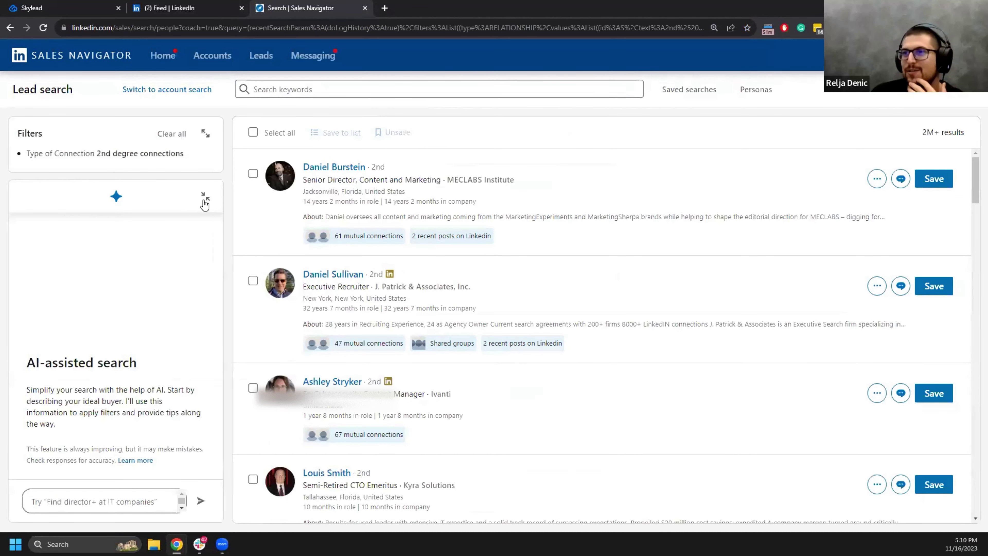
left_click(205, 200)
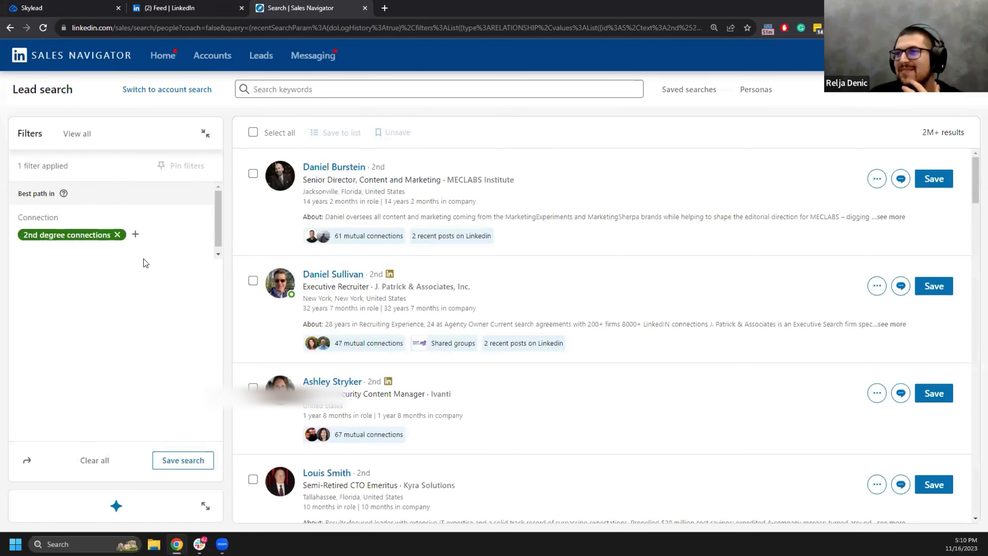
left_click(80, 134)
Copy the Sales Navigator search URL into the LinkedIn URL of the new Skylead campaign
key("ctrl+l")
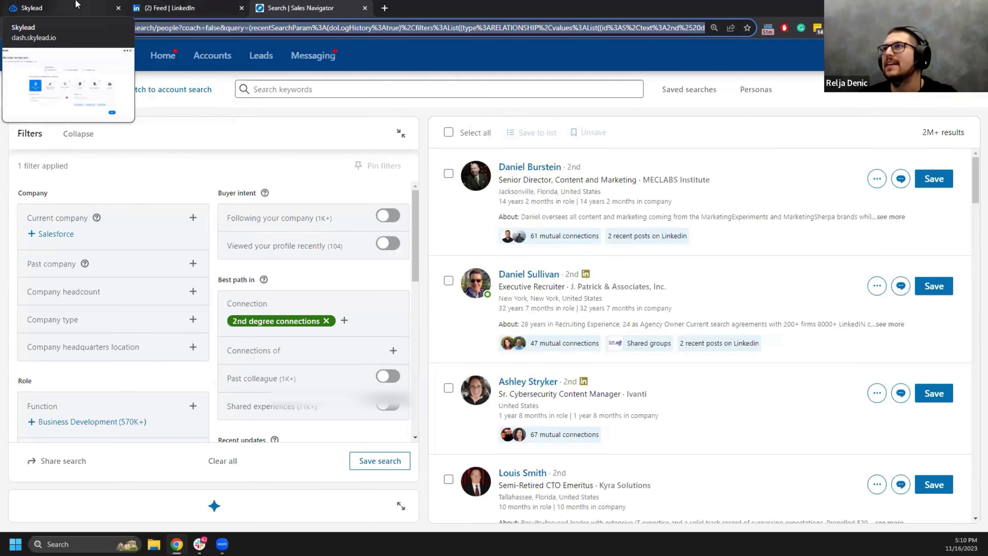
left_click(43, 8)
left_click(629, 363)
key("ctrl+v")
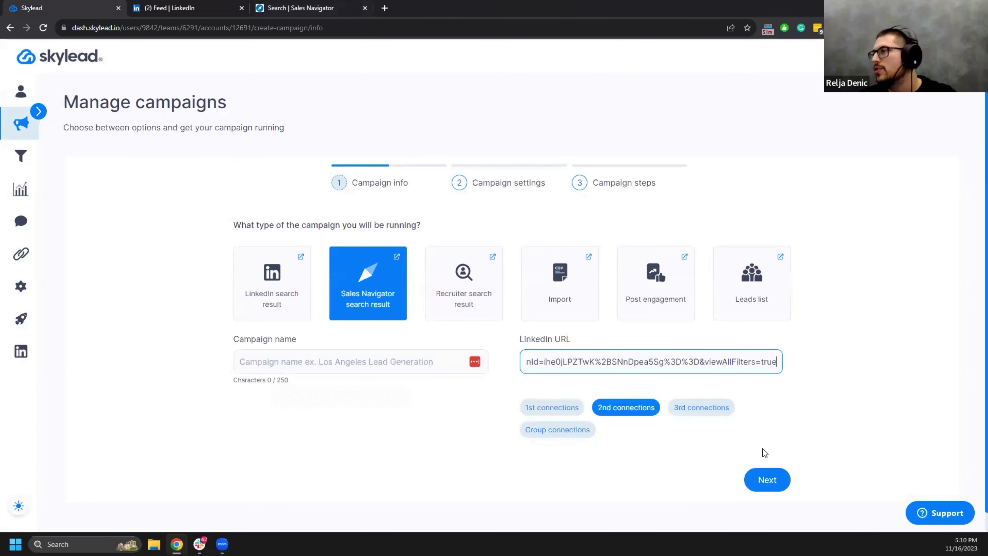
Name the campaign "Test" and continue to the campaign settings
left_click(333, 368)
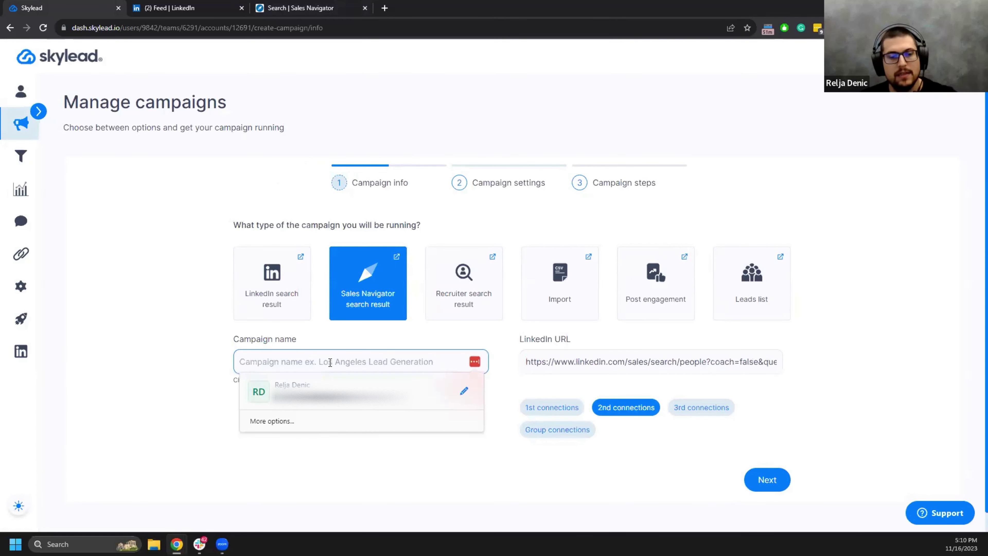
type("Test")
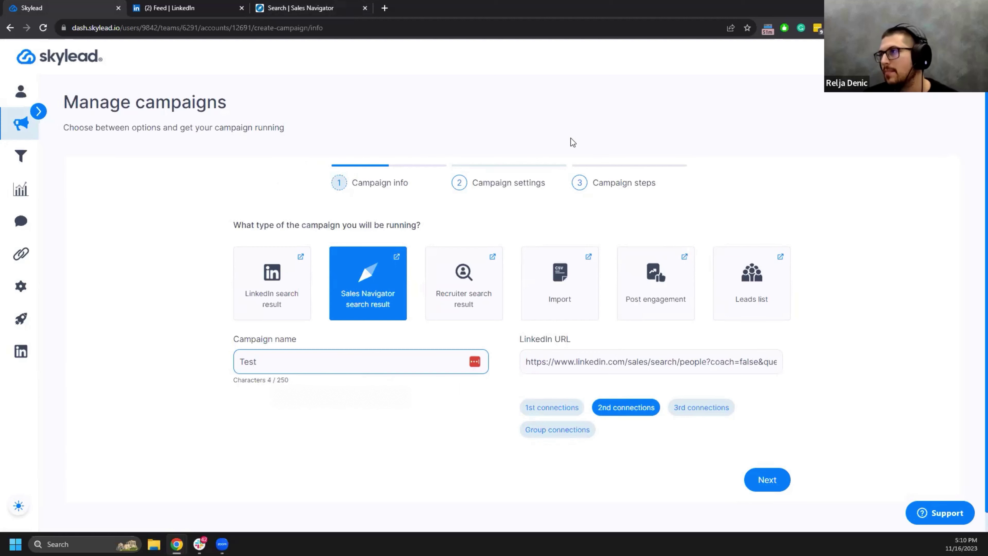
left_click(758, 251)
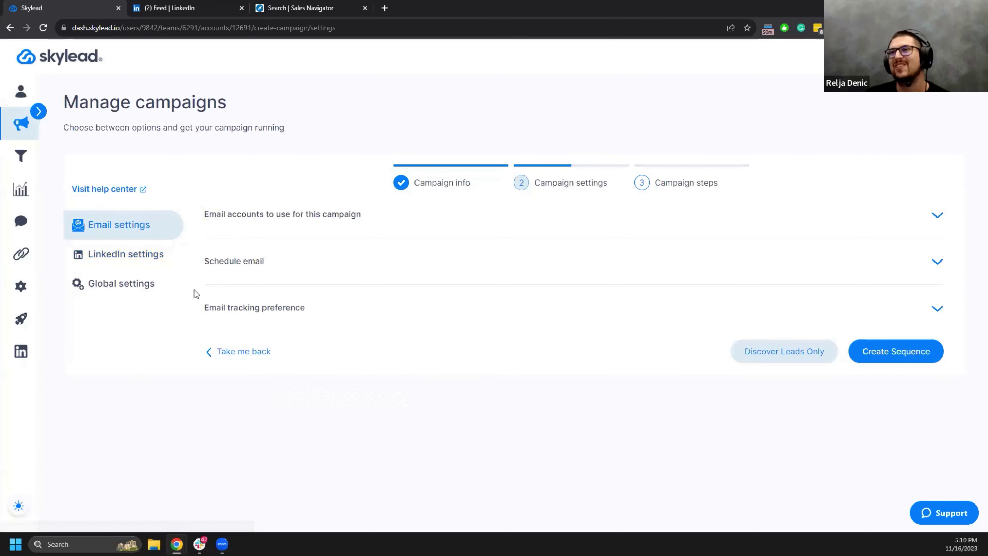
Enable "Discover Premium LinkedIn accounts only" in the campaign's LinkedIn settings
left_click(135, 263)
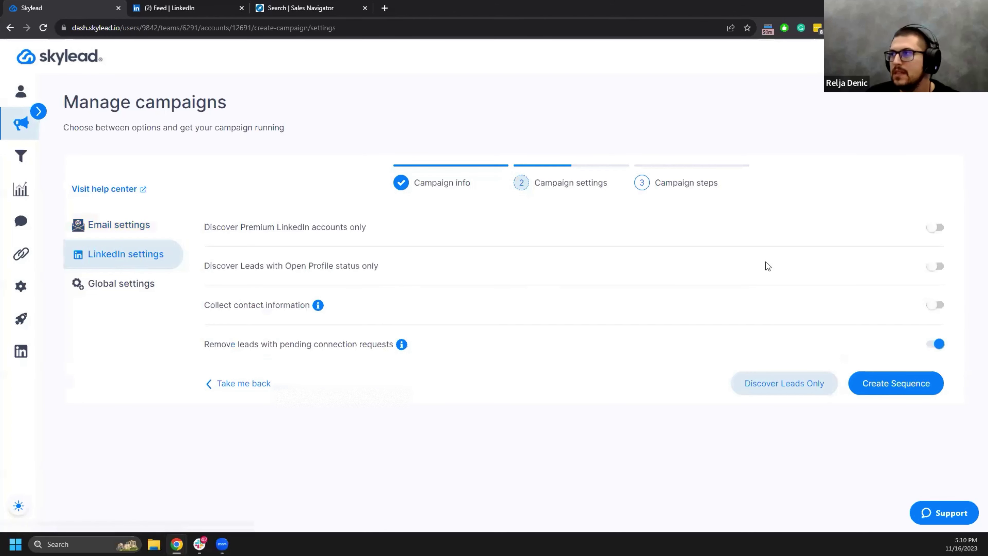
left_click_drag(204, 227, 362, 239)
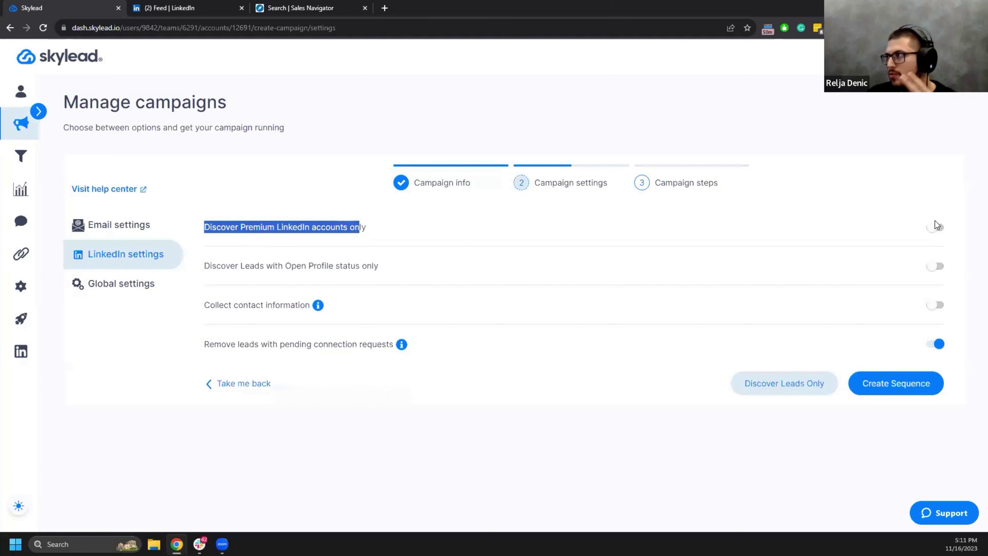
left_click(936, 230)
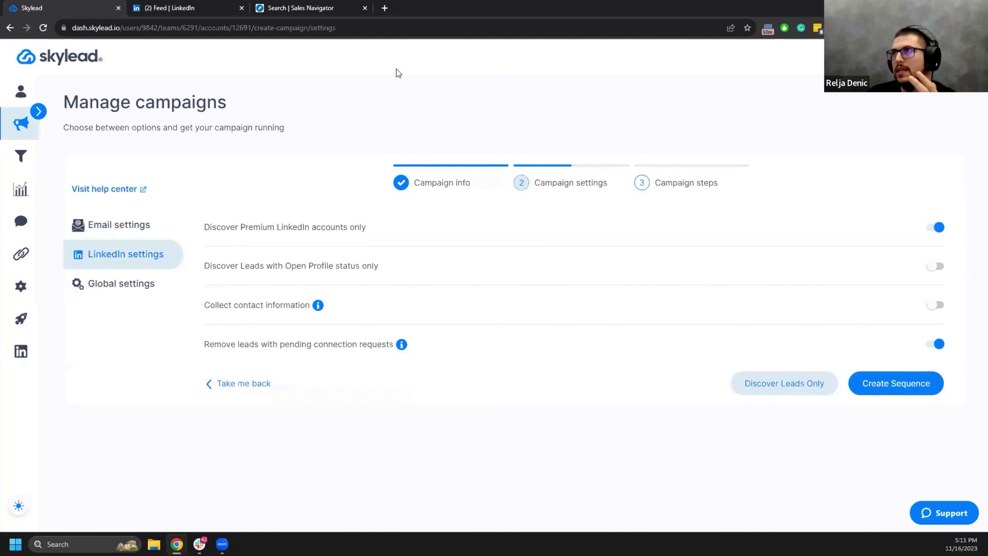
Close the LinkedIn feed and compare the premium badges in the Sales Navigator results with the campaign's premium-only discovery option
left_click(242, 8)
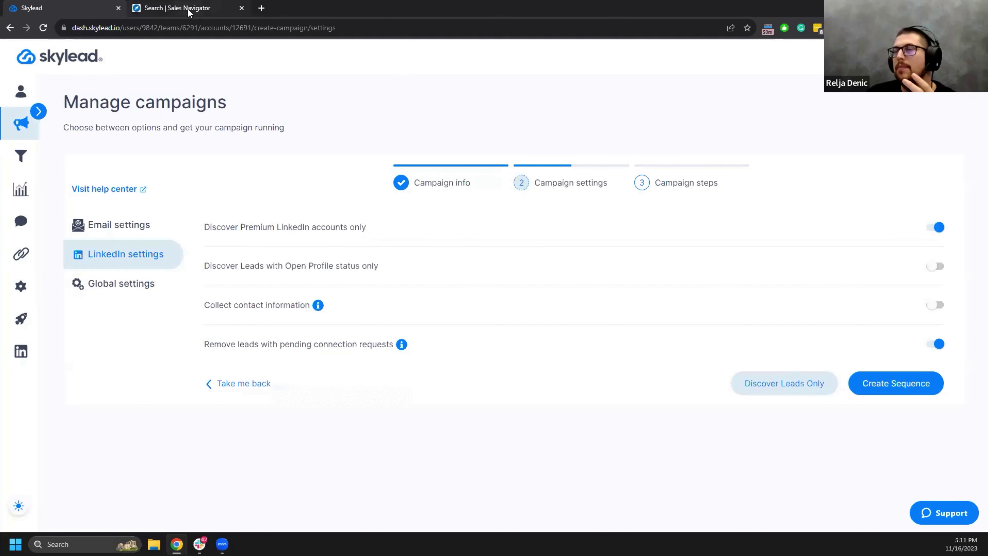
left_click(190, 9)
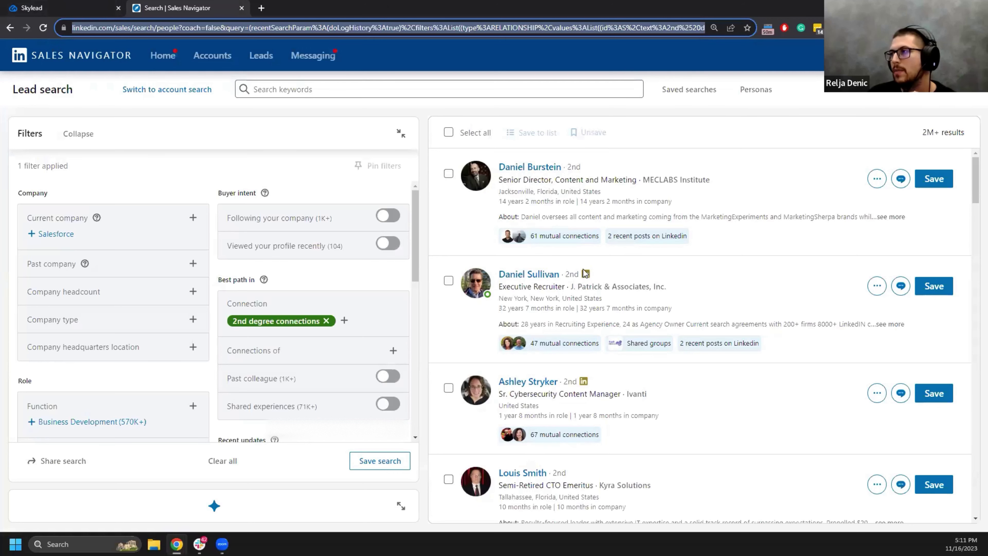
left_click(47, 5)
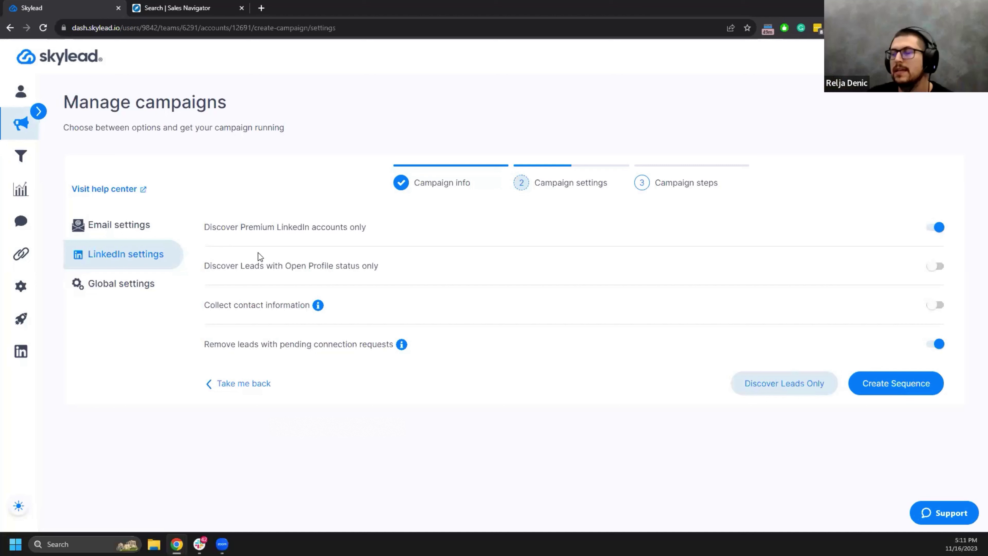
left_click_drag(211, 226, 367, 232)
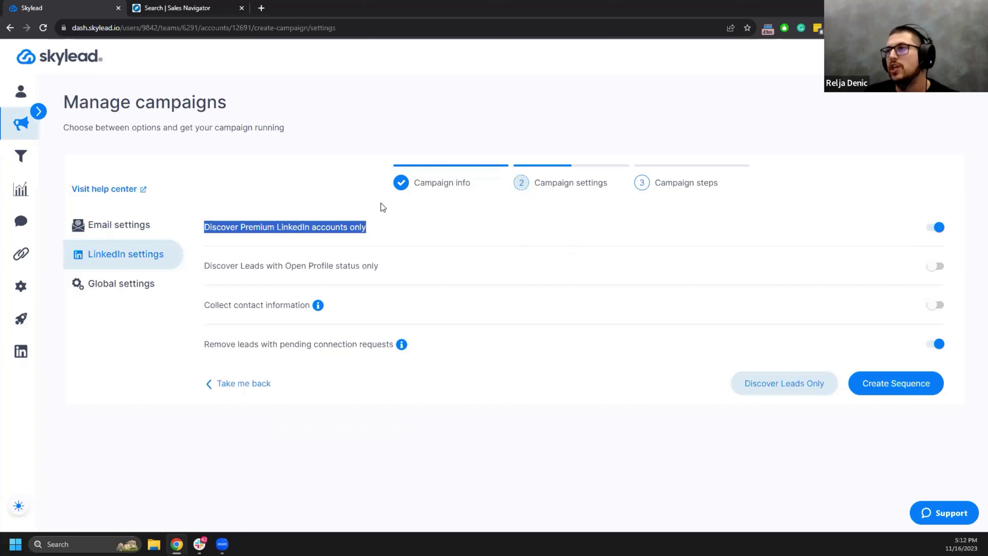
left_click(310, 192)
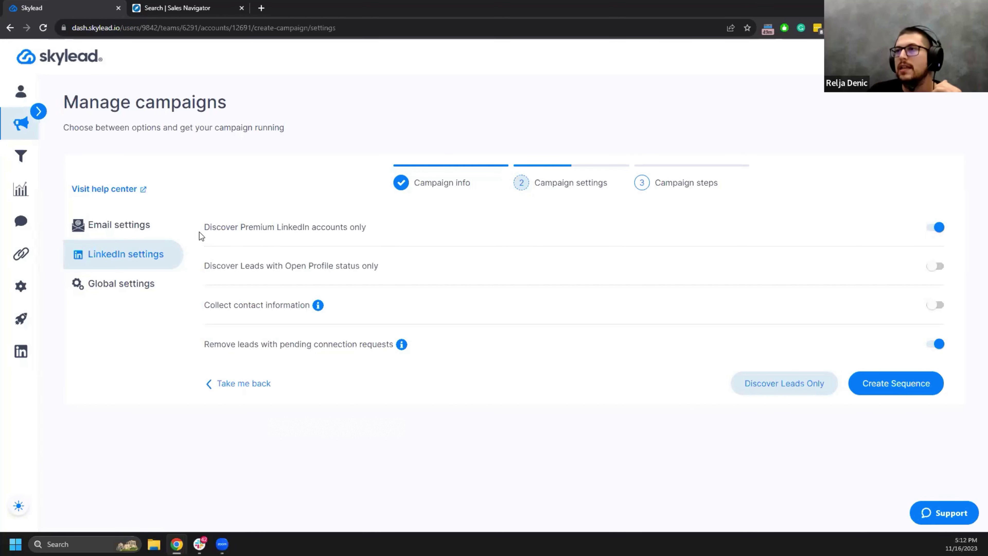
left_click_drag(254, 228, 291, 229)
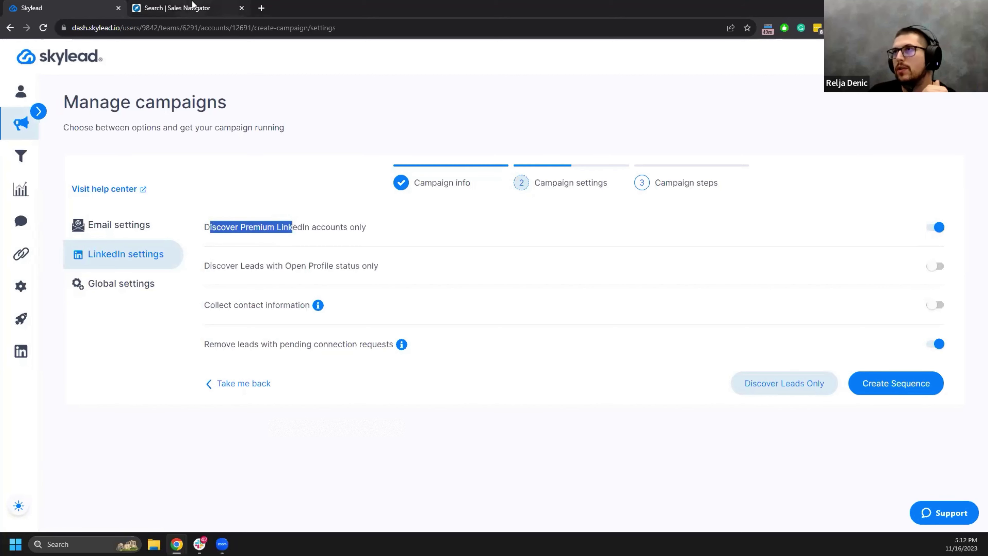
left_click(183, 8)
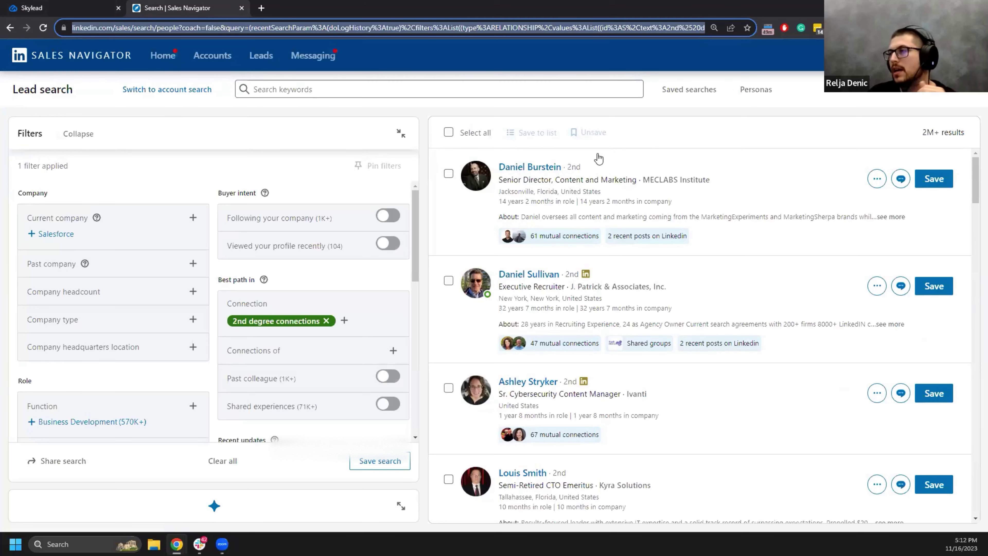
key("ctrl+shift+Tab")
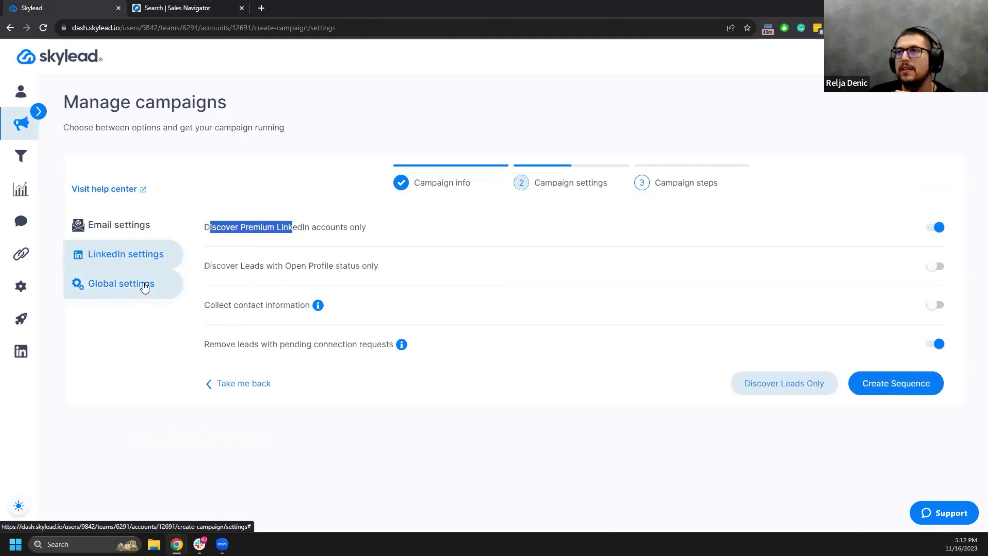
Expand the targeting options in the global settings and examine the option for including leads that replied to messages
left_click(163, 288)
left_click(937, 214)
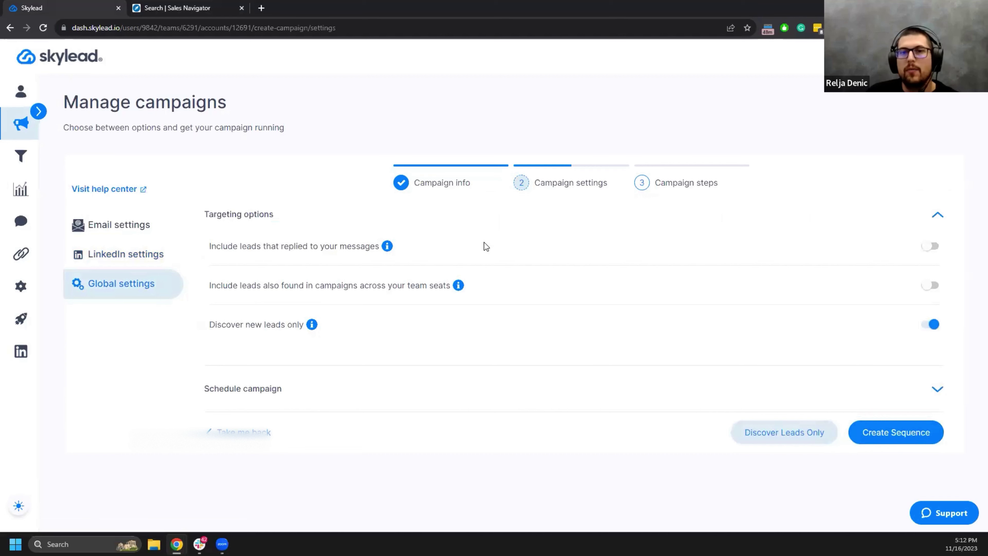
mouse_move(311, 325)
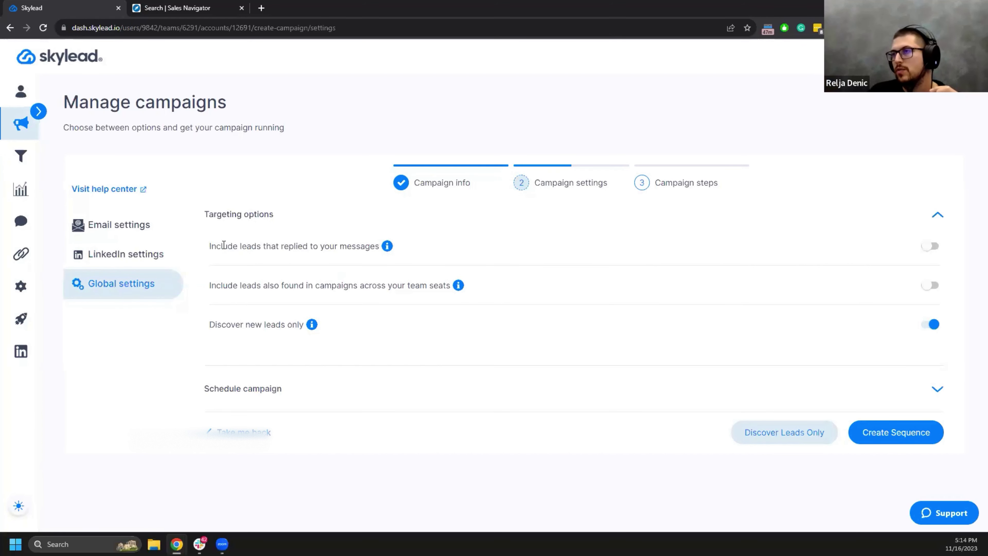
left_click_drag(209, 246, 387, 246)
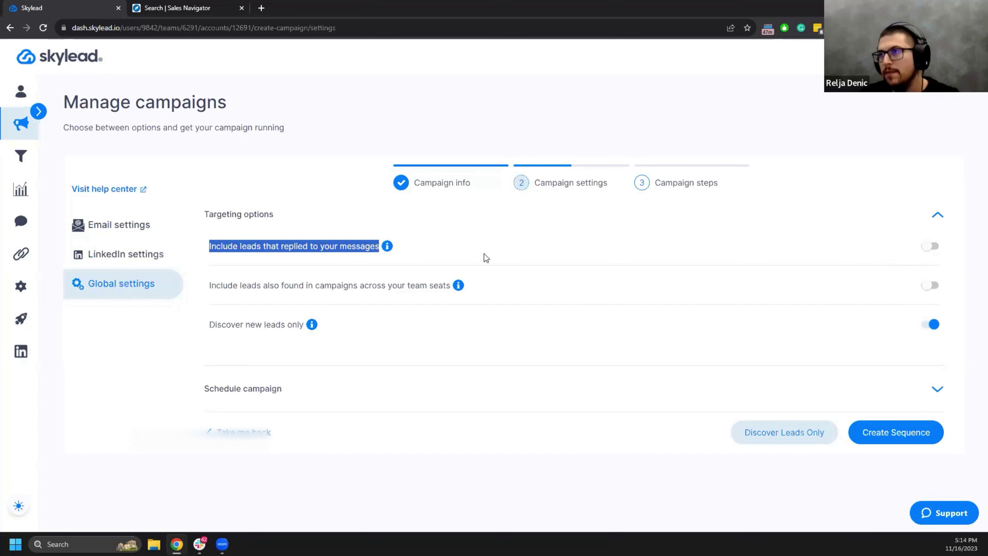
mouse_move(385, 249)
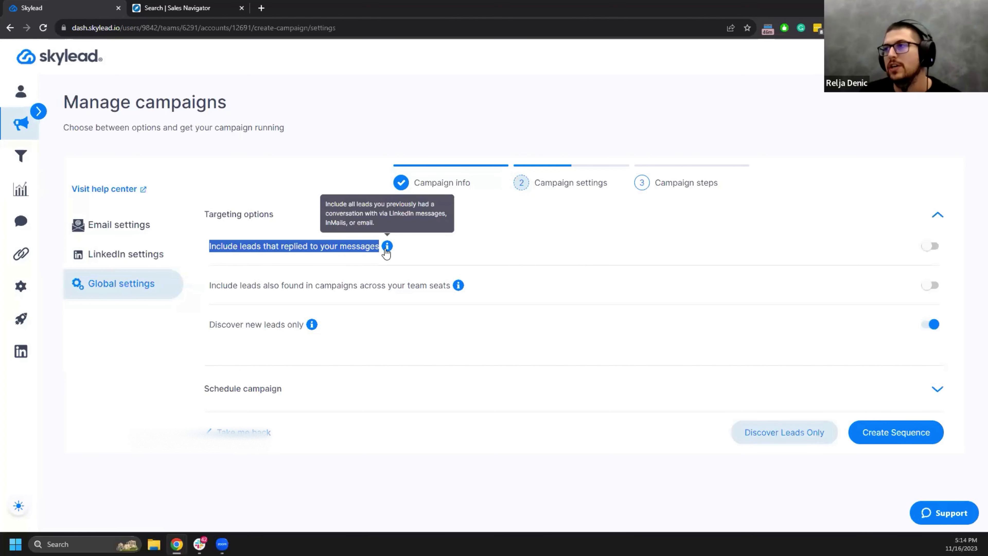
left_click(405, 247)
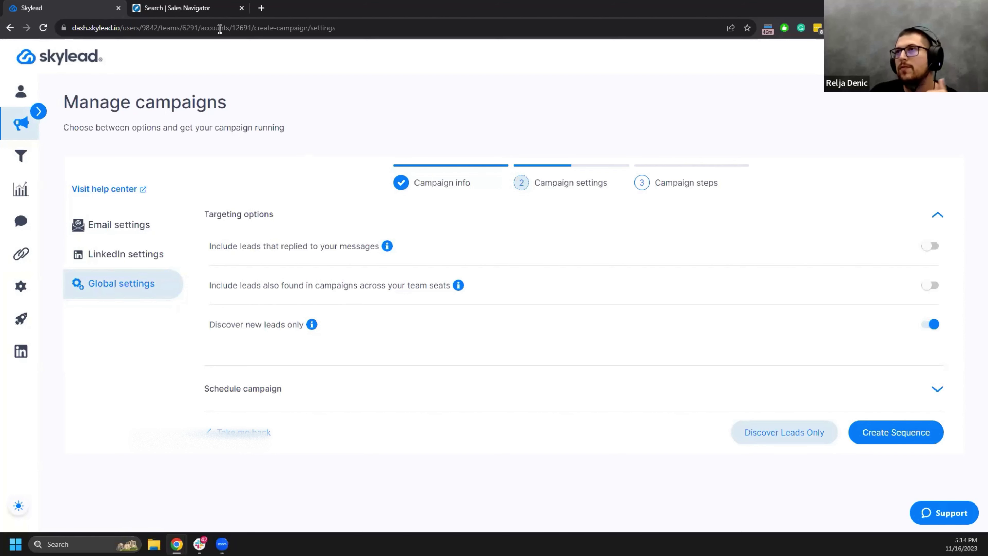
Replace the connection filter in the Sales Navigator lead search with 1st degree connections
left_click(191, 8)
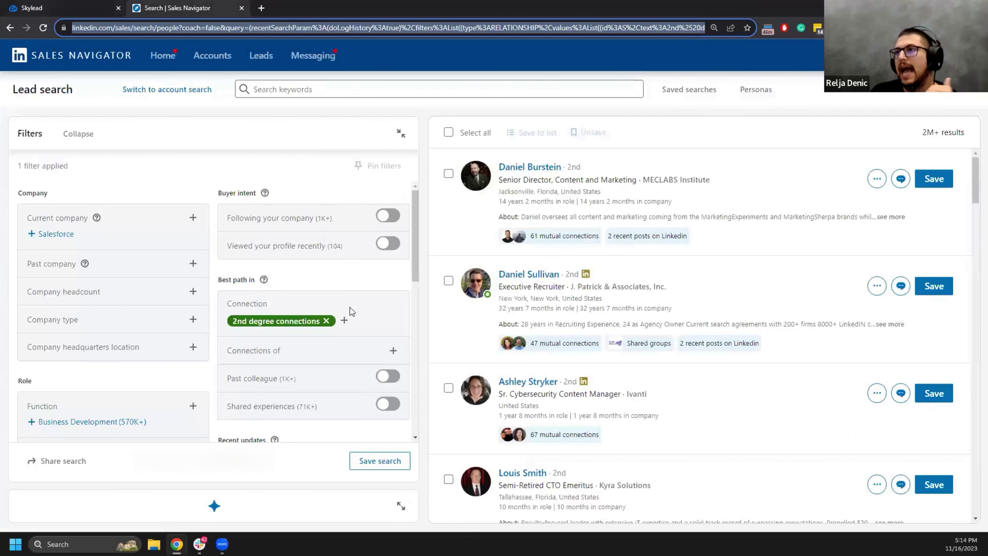
left_click(327, 321)
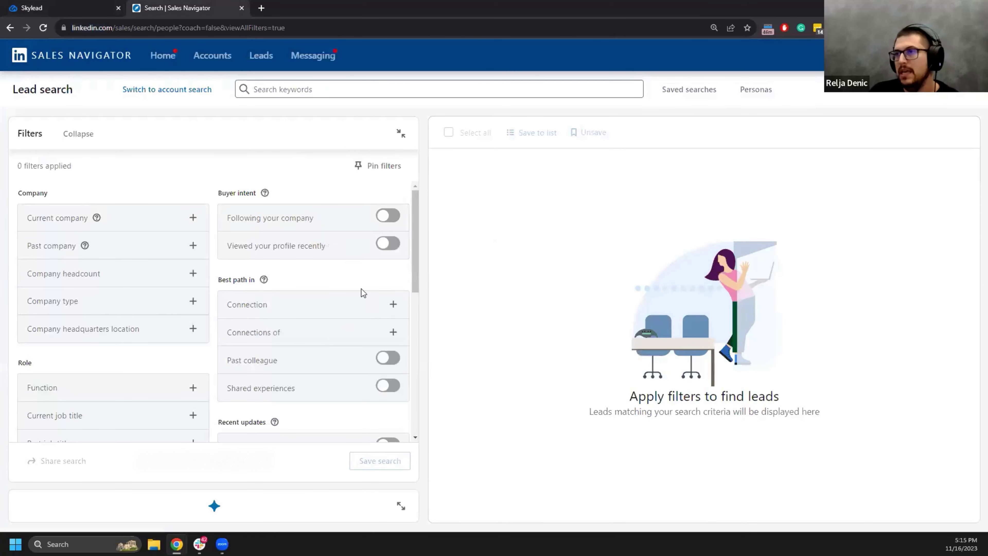
left_click(393, 304)
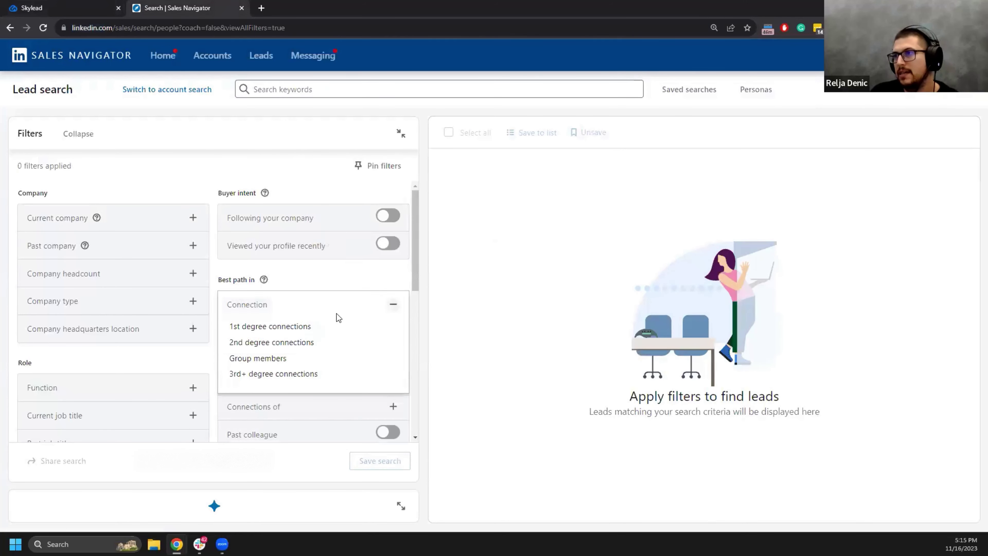
left_click(265, 327)
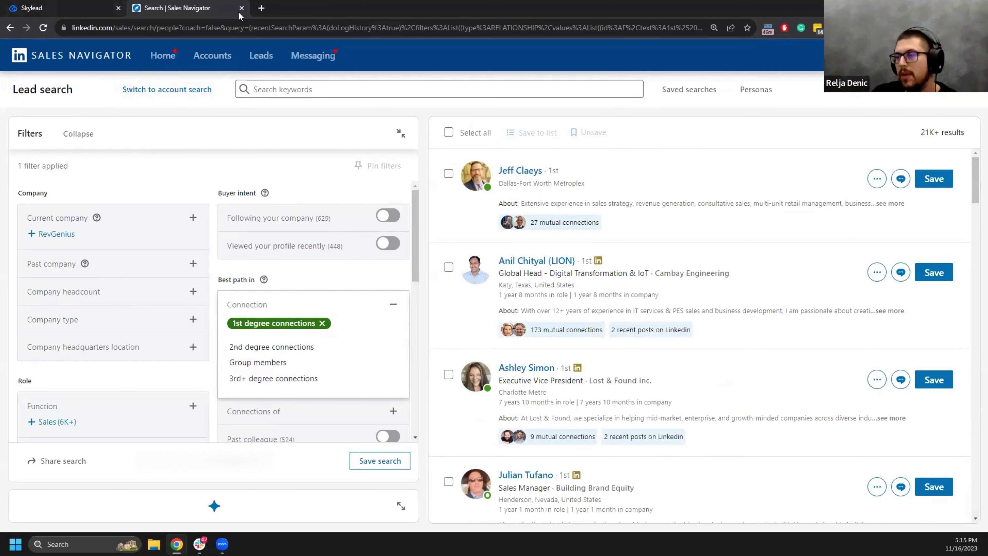
Return to the Skylead campaign and enable "Include leads that replied to your messages" in its targeting options
left_click(61, 5)
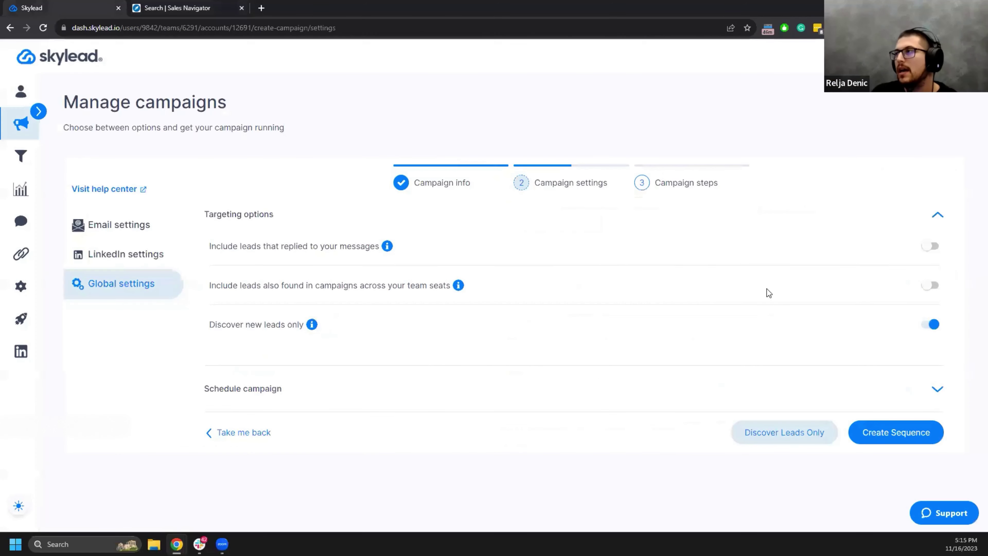
left_click(930, 247)
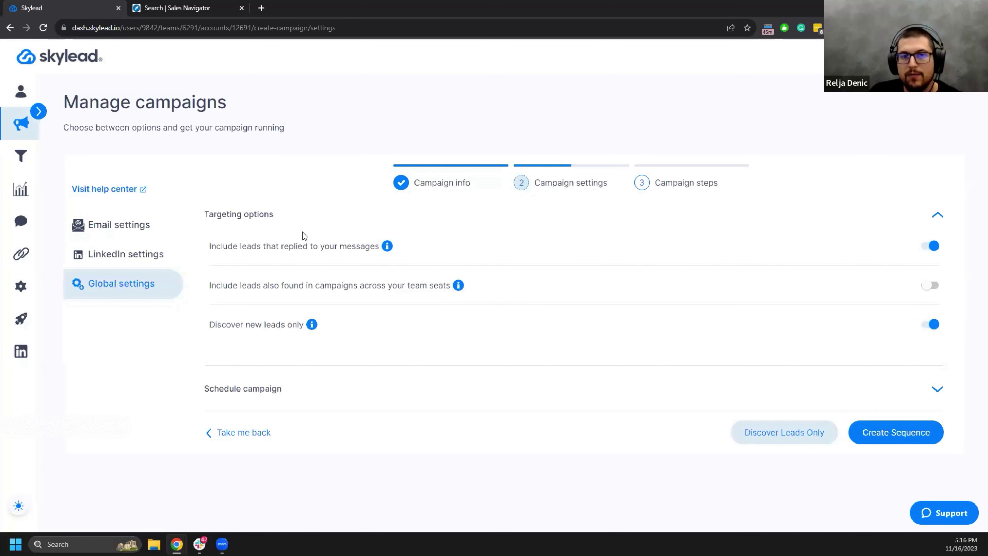
Open the campaign's LinkedIn settings, and in a new browser tab examine the contact info on your own LinkedIn profile
left_click(125, 257)
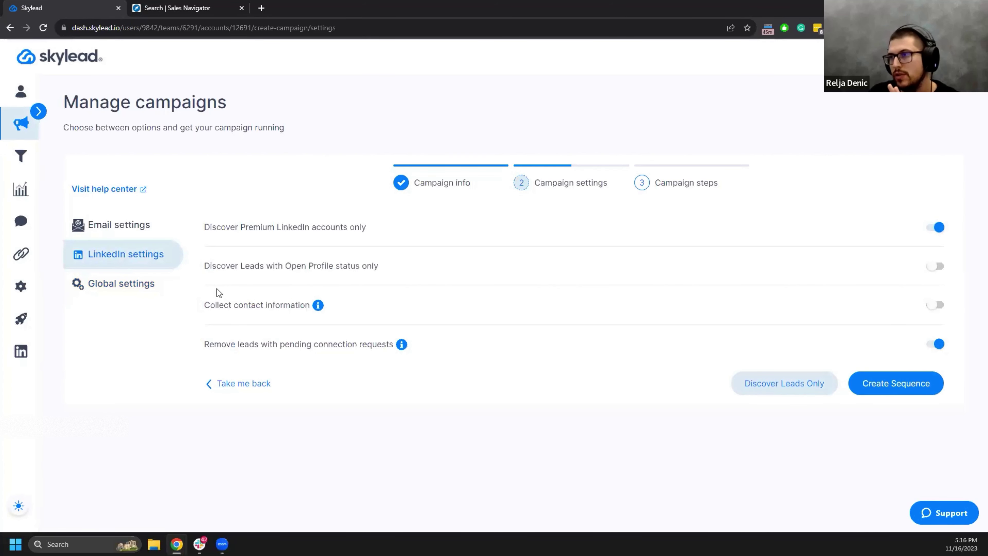
mouse_move(314, 314)
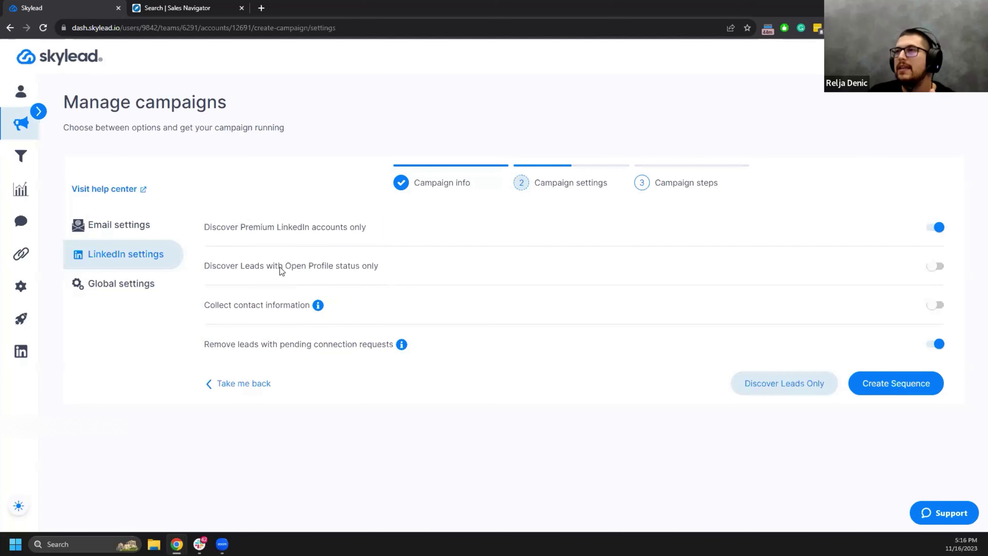
left_click(179, 7)
left_click(250, 28)
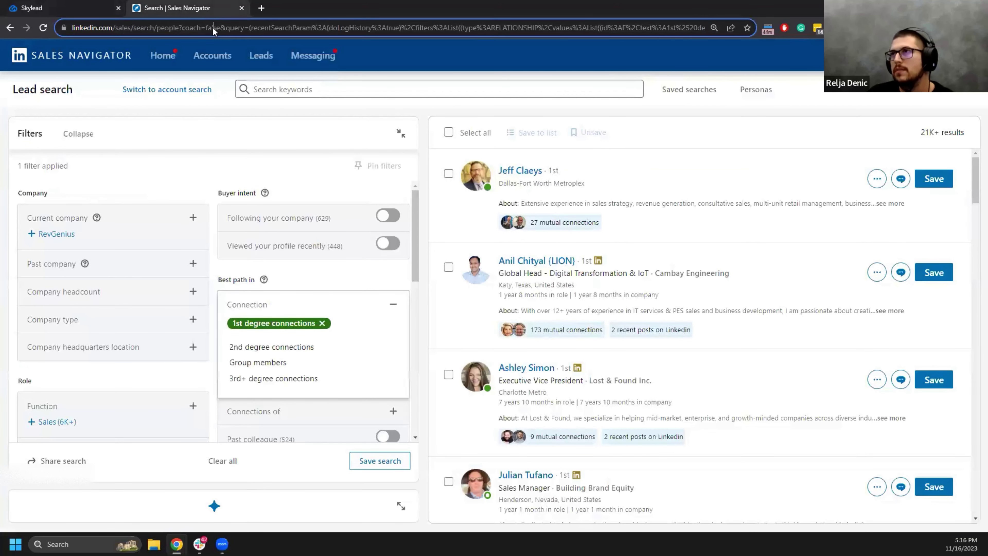
left_click(261, 7)
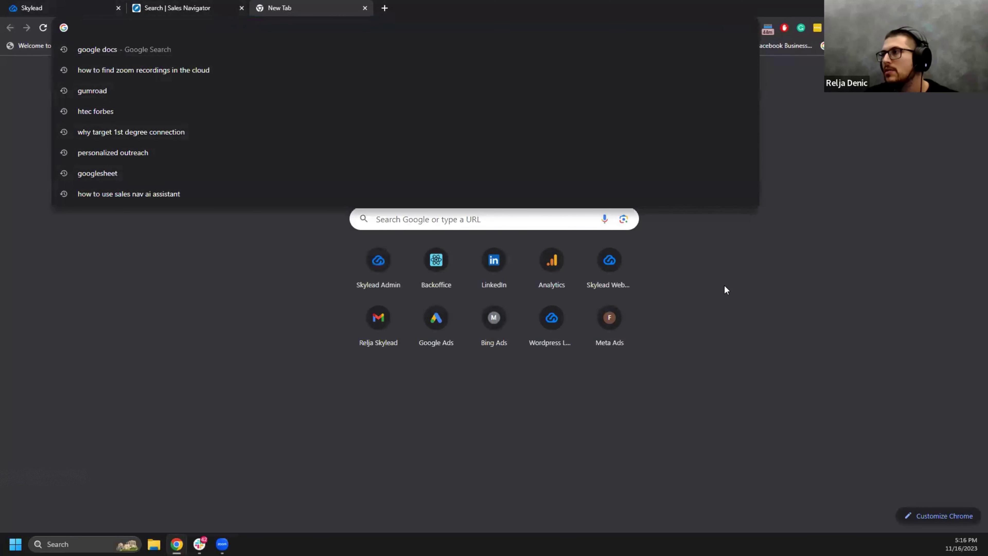
left_click(493, 273)
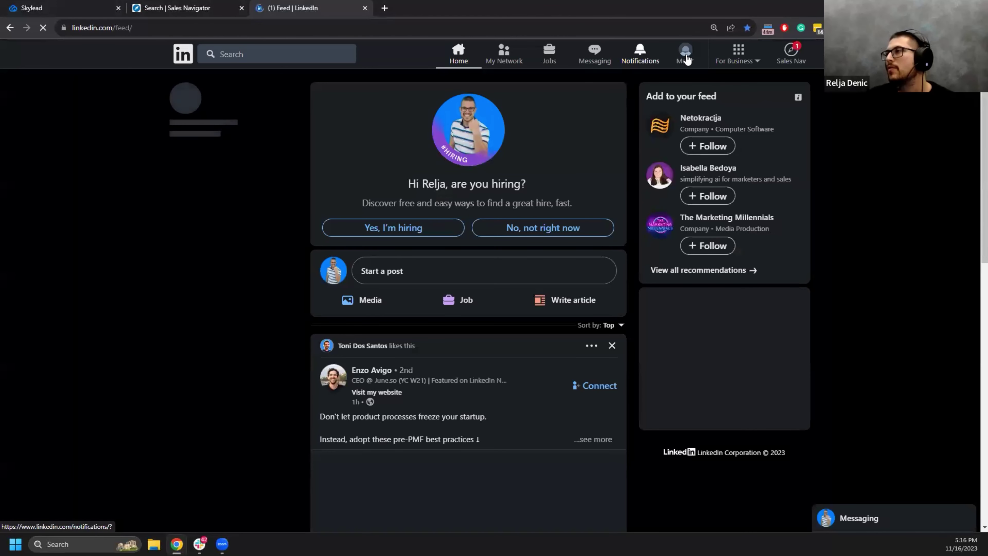
left_click(690, 63)
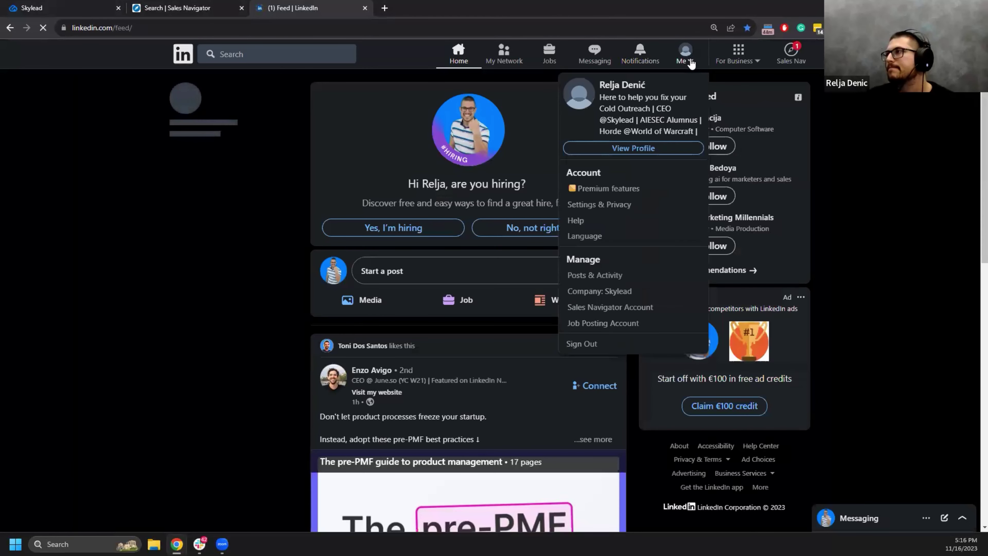
left_click(607, 150)
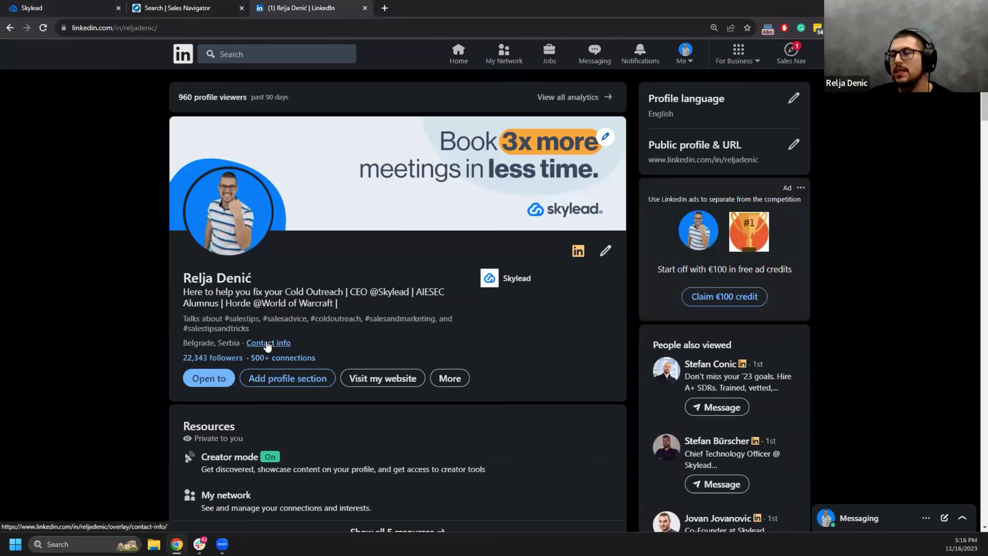
left_click(267, 343)
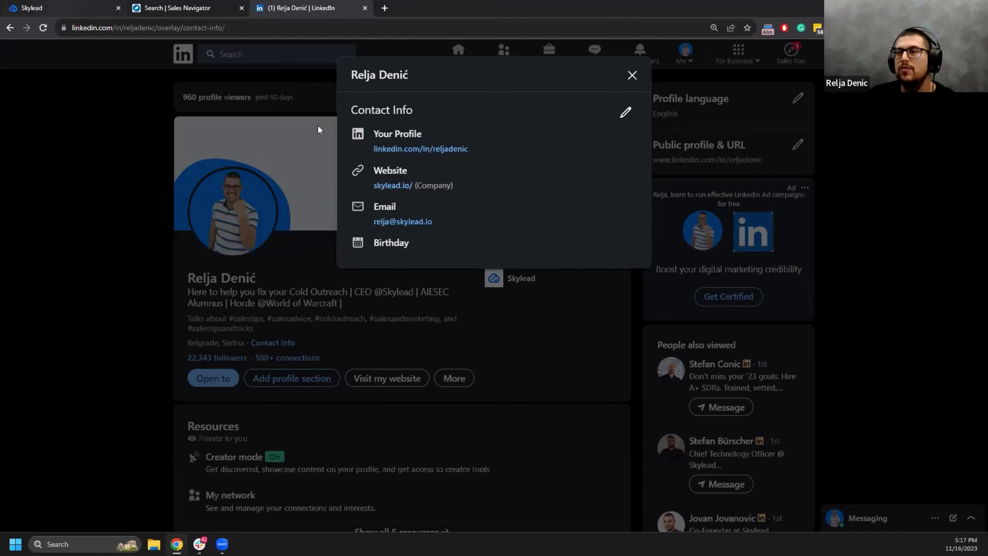
Return to the Skylead campaign, enable "Collect contact information", and recheck the contact info on the LinkedIn profile
left_click(55, 5)
left_click(935, 305)
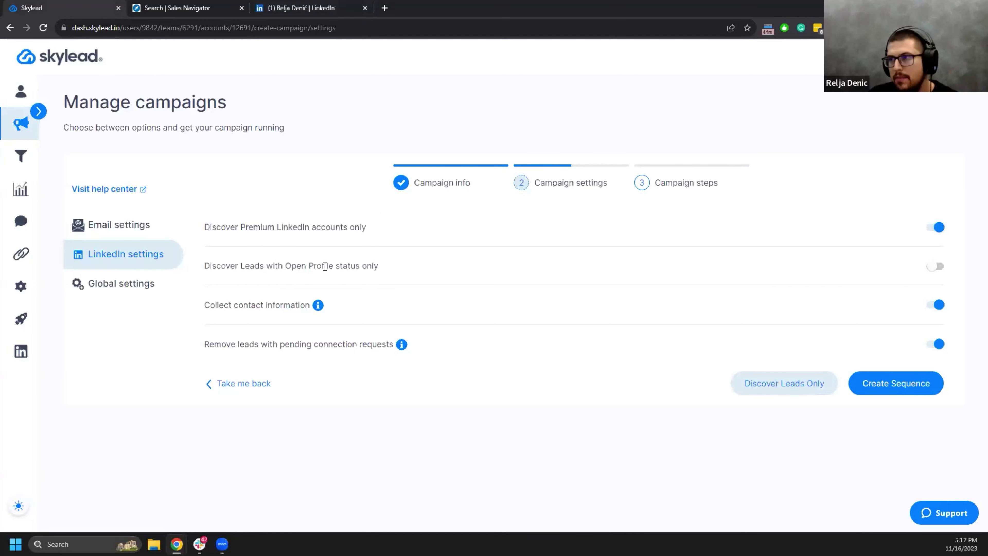
left_click(265, 4)
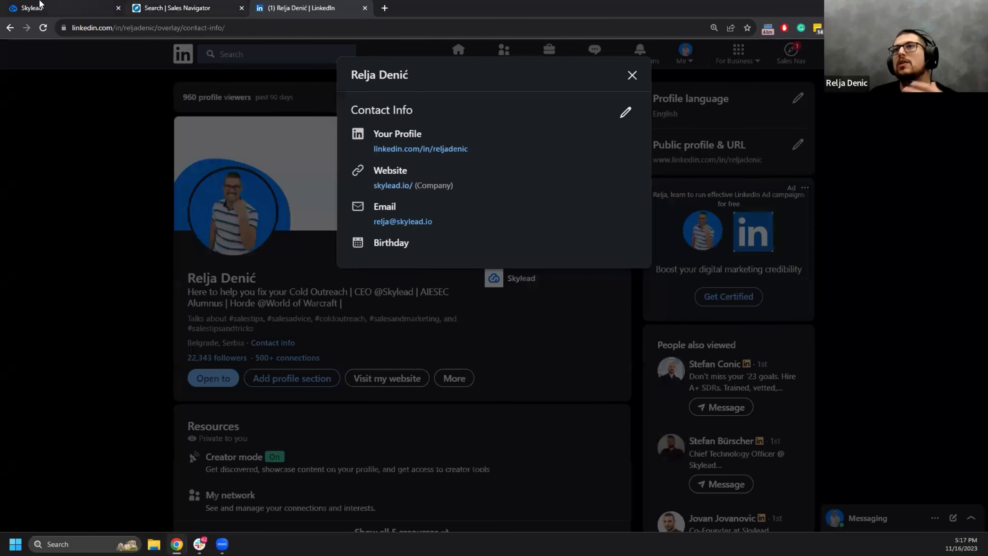
key("ctrl+1")
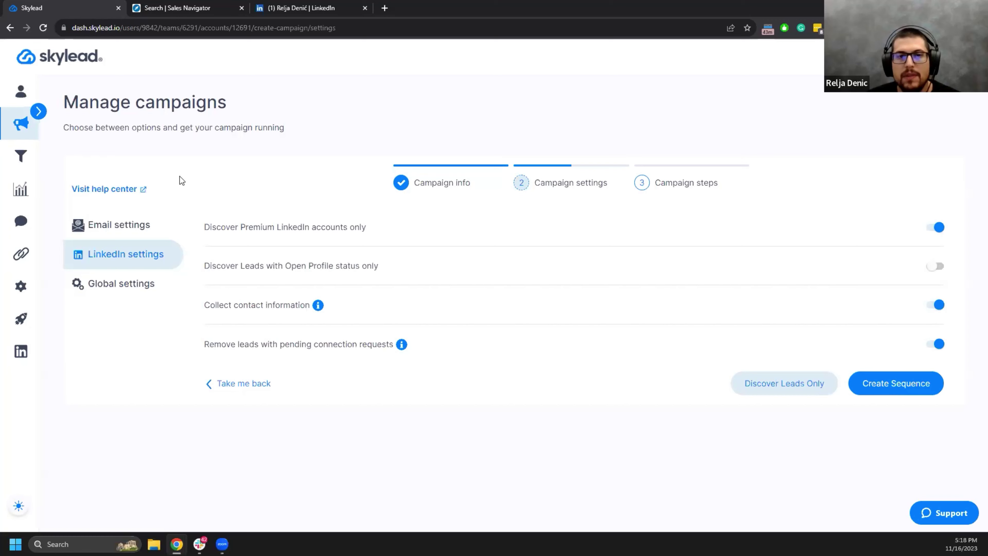
Switch to Sales Navigator and open the saved lead search "Software Development, CTO, USA"
left_click(210, 8)
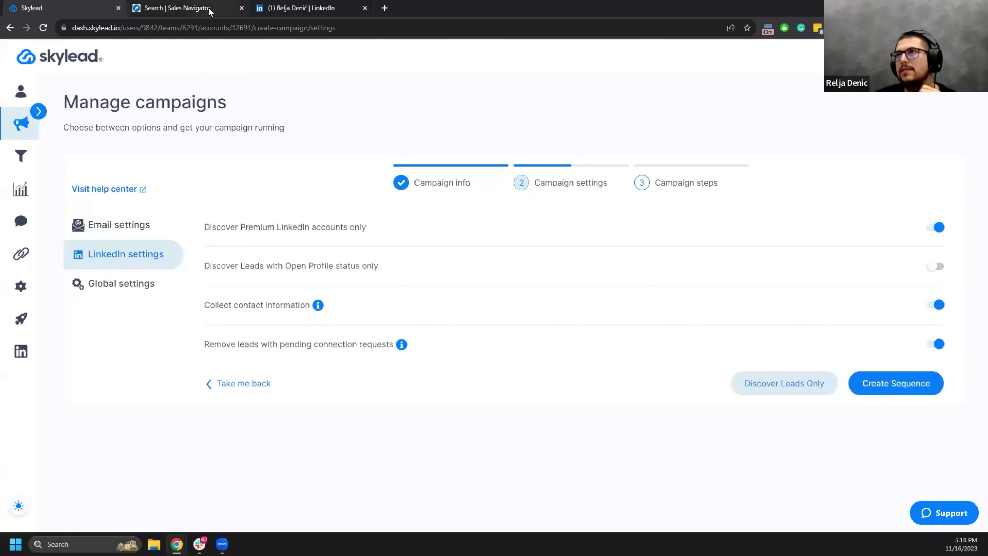
left_click(595, 70)
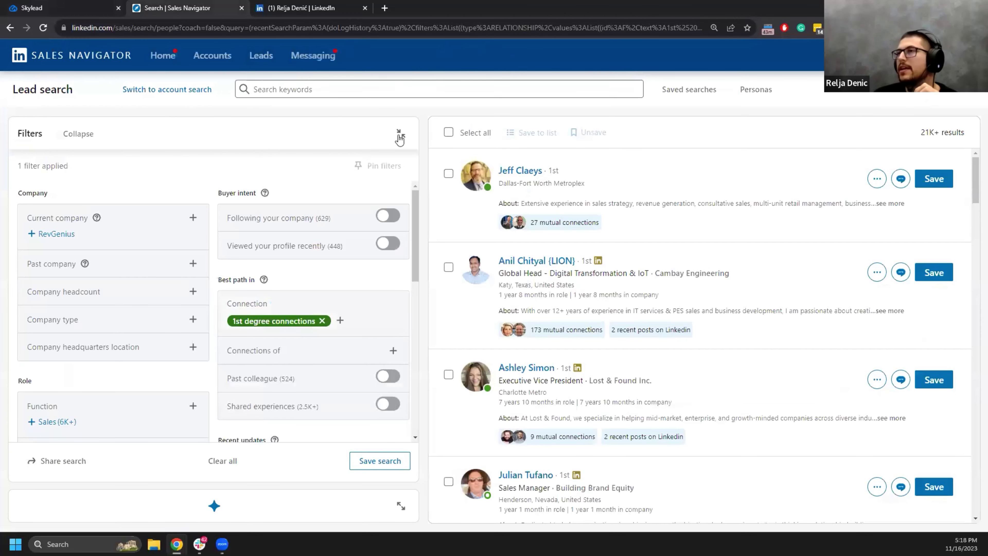
left_click(705, 95)
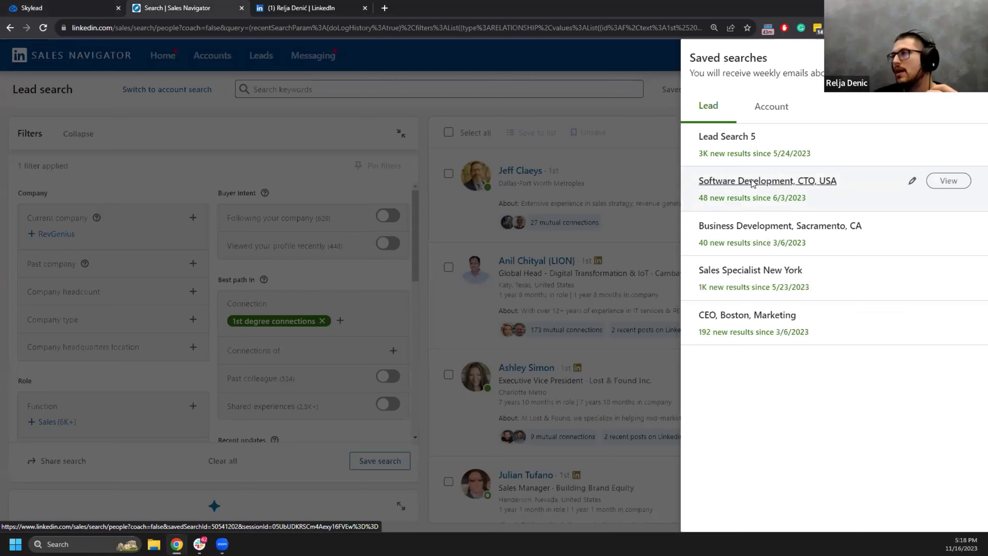
left_click(761, 186)
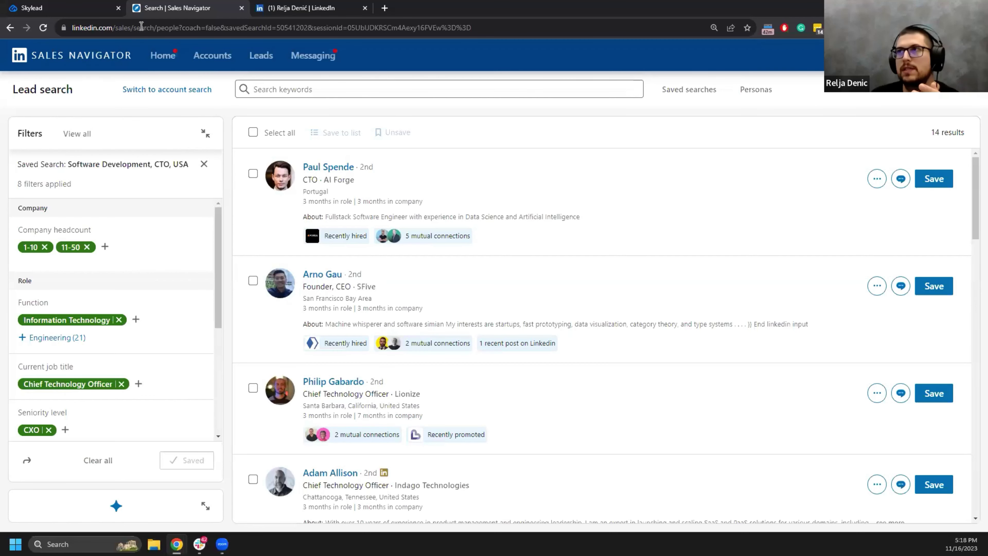
Try excluding the Information Technology function from the lead search, include it again, and reopen the saved searches list
left_click(106, 320)
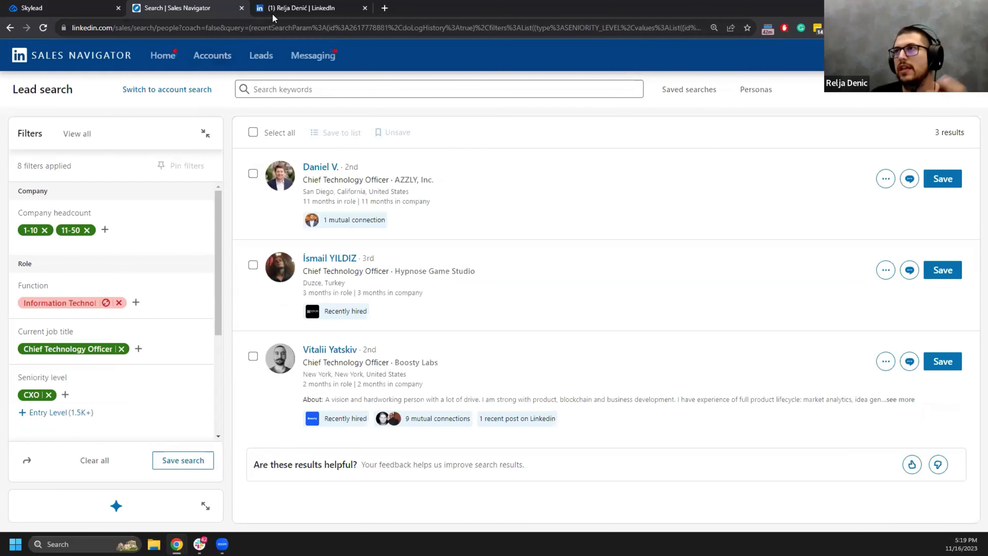
left_click(106, 303)
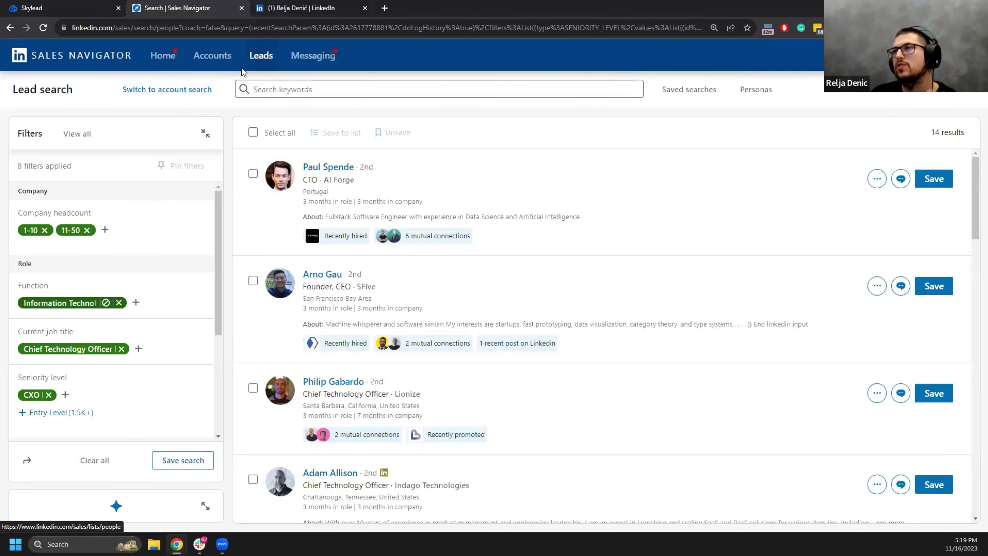
left_click(689, 89)
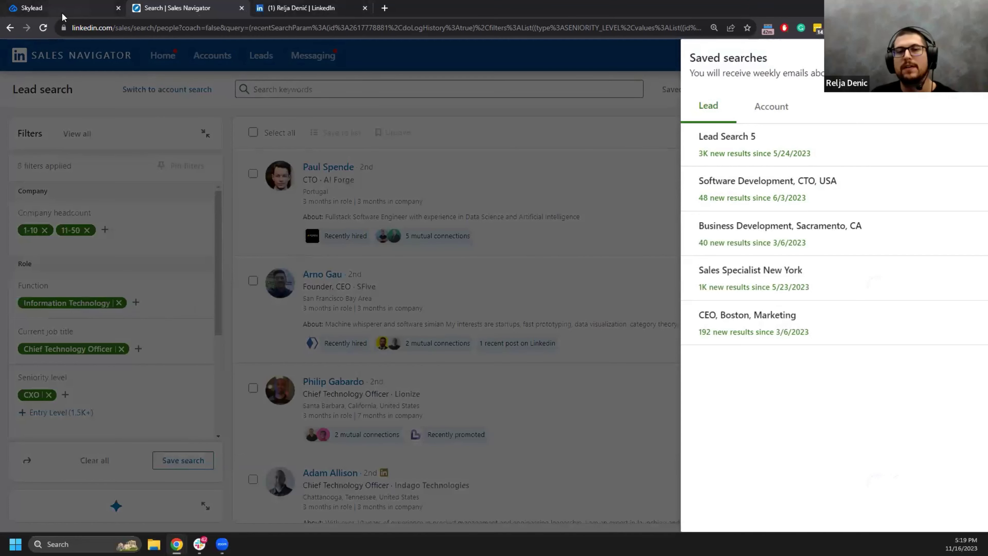
Return to the Skylead campaign and start creating its sequence from scratch
mouse_move(62, 15)
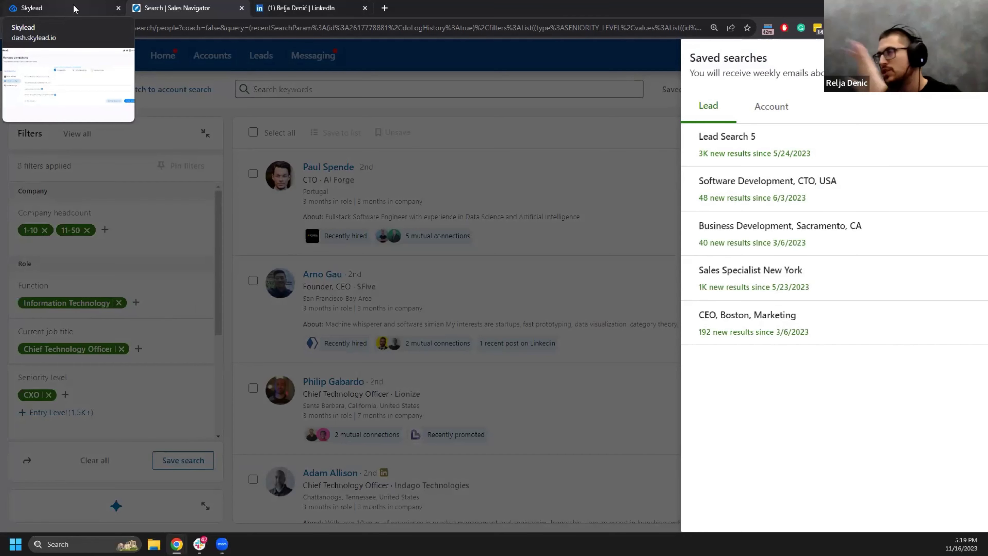
left_click(72, 7)
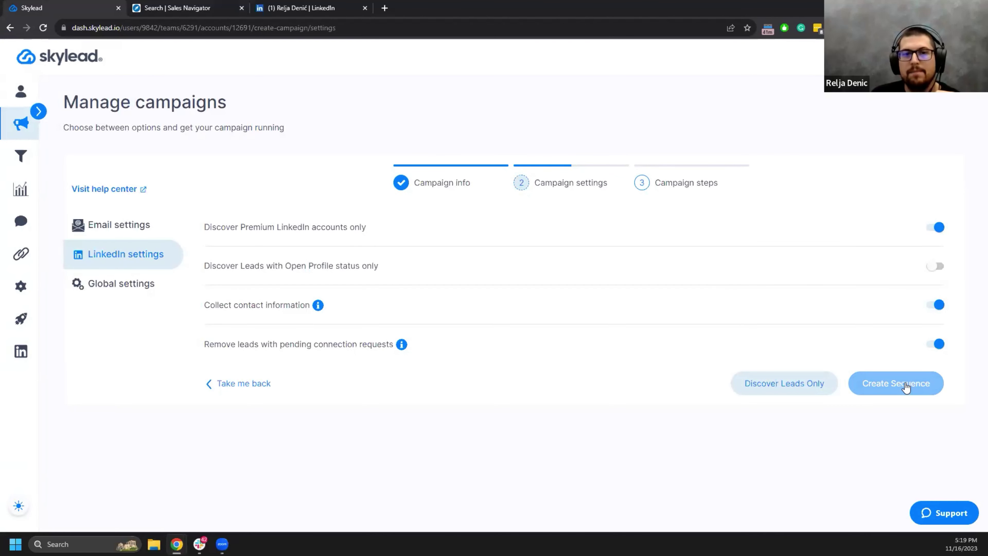
left_click(878, 390)
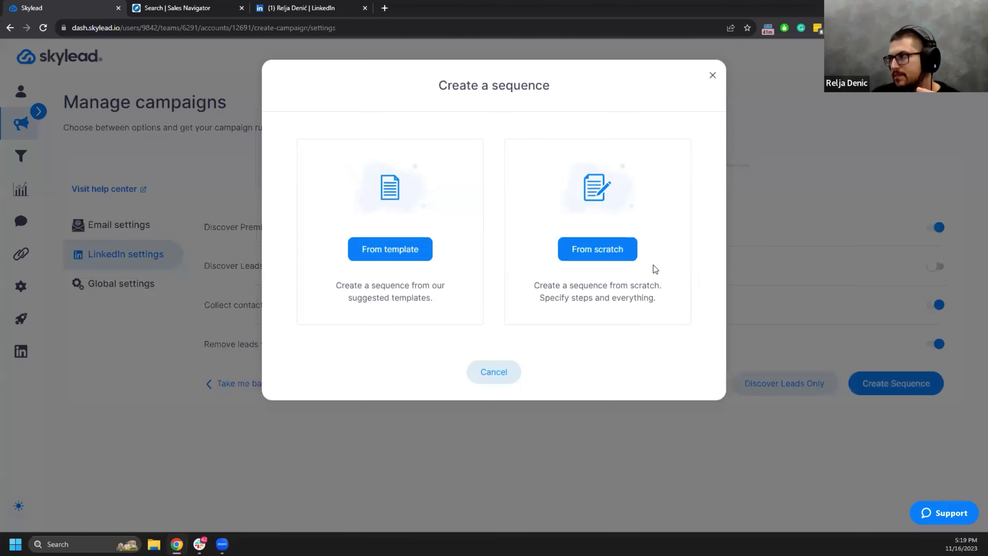
left_click(607, 254)
mouse_move(397, 197)
left_mouse_down()
mouse_move(382, 198)
mouse_move(388, 205)
left_mouse_up()
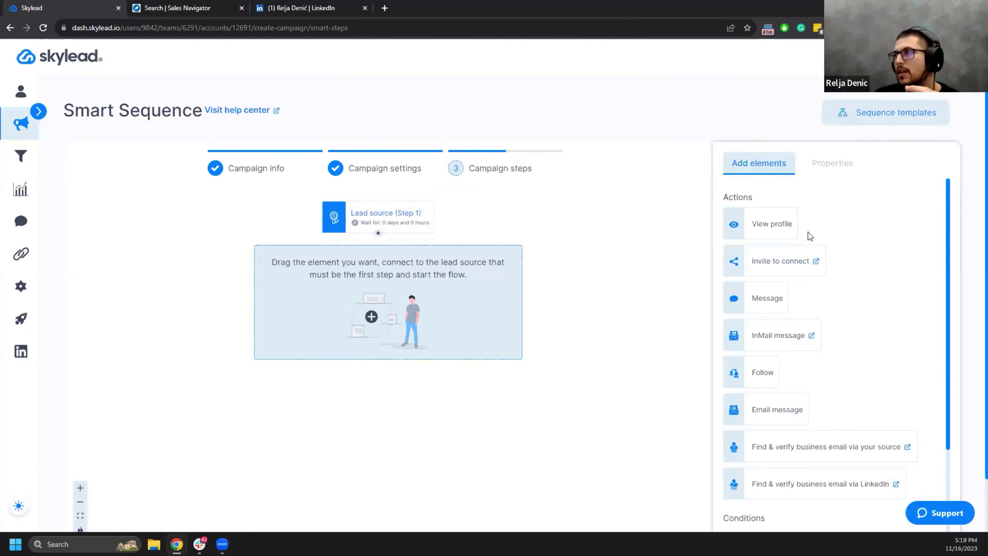
Add a View profile step after the lead source with a wait of 0 days and 0 hours
left_click_drag(777, 221, 378, 233)
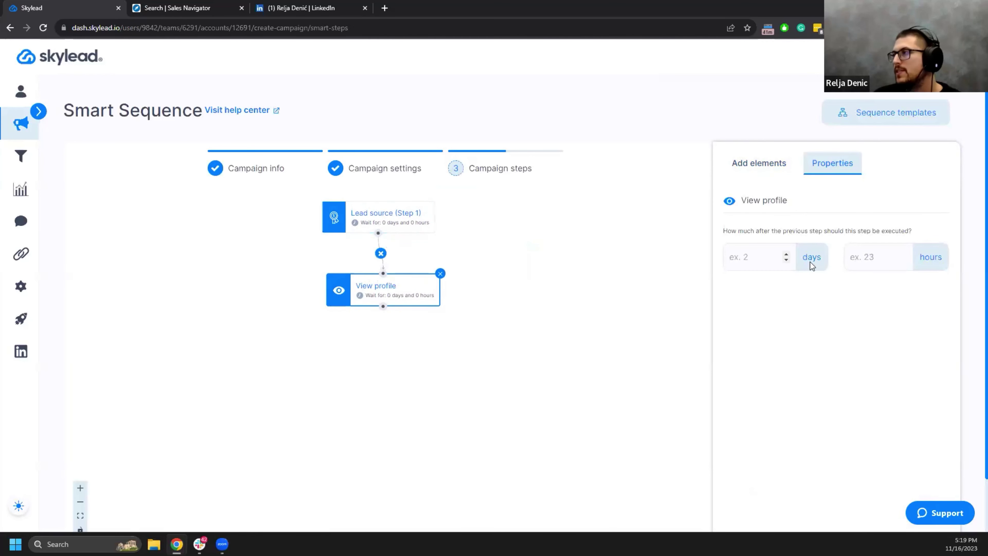
left_click(785, 260)
left_click(903, 260)
Add an Invite to connect step after View profile, without a message and with a wait of 0 days and 0 hours
left_click(757, 166)
left_click_drag(751, 259, 391, 301)
left_click(402, 283)
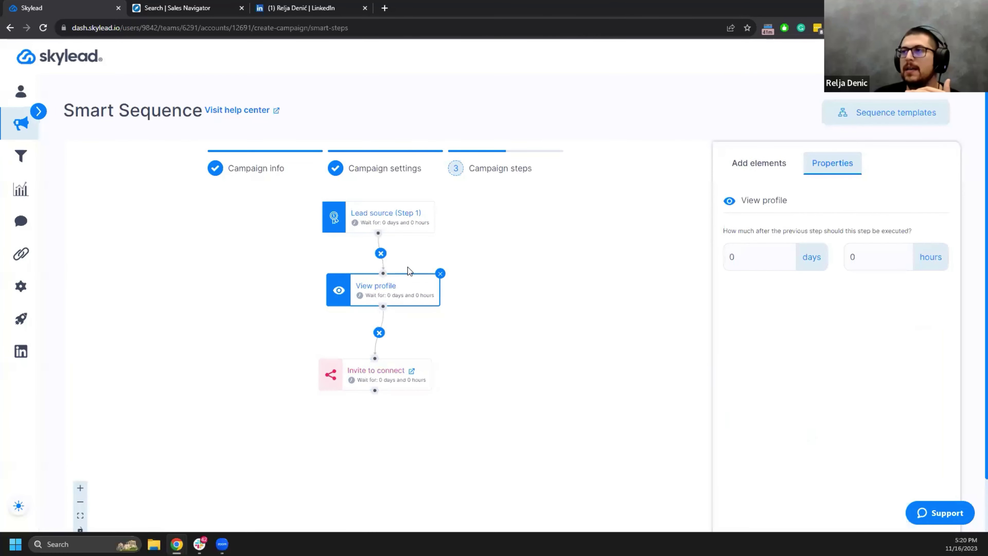
left_click(385, 364)
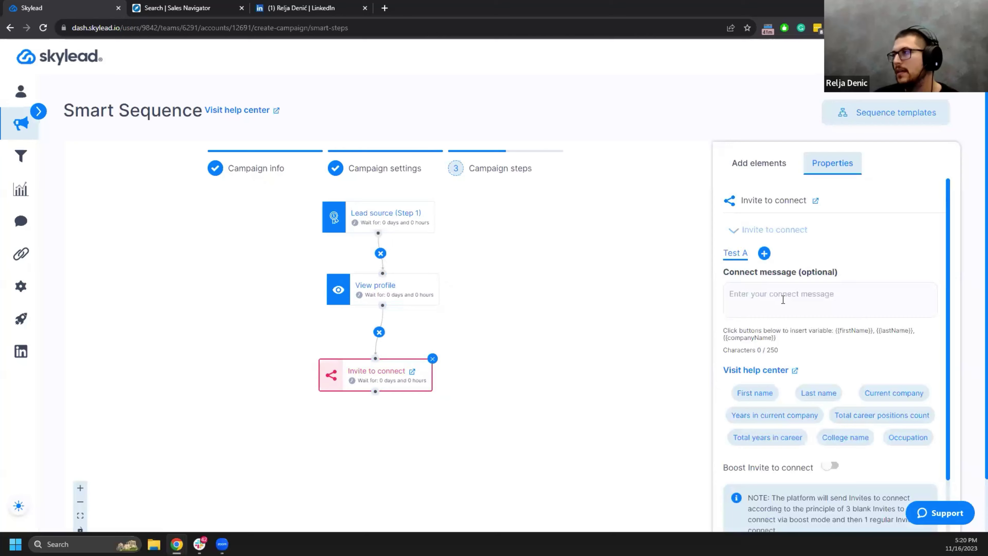
scroll(783, 300, "down", 3)
scroll(806, 487, "down", 2)
left_click(780, 465)
left_click(850, 465)
type("0")
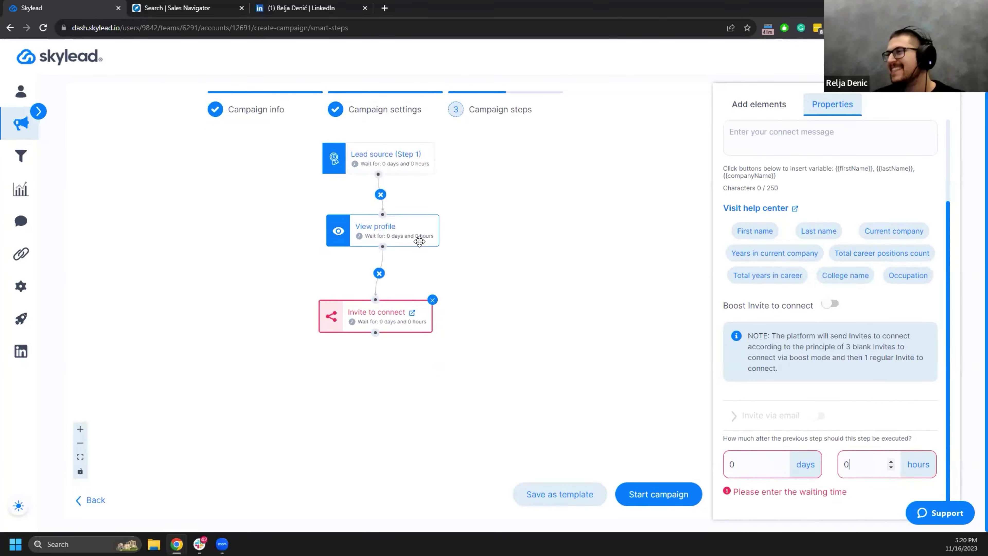
Open the Skylead account settings in a separate tab and set the daily profile views limit range to 24–44
left_click(479, 261)
left_click(407, 233)
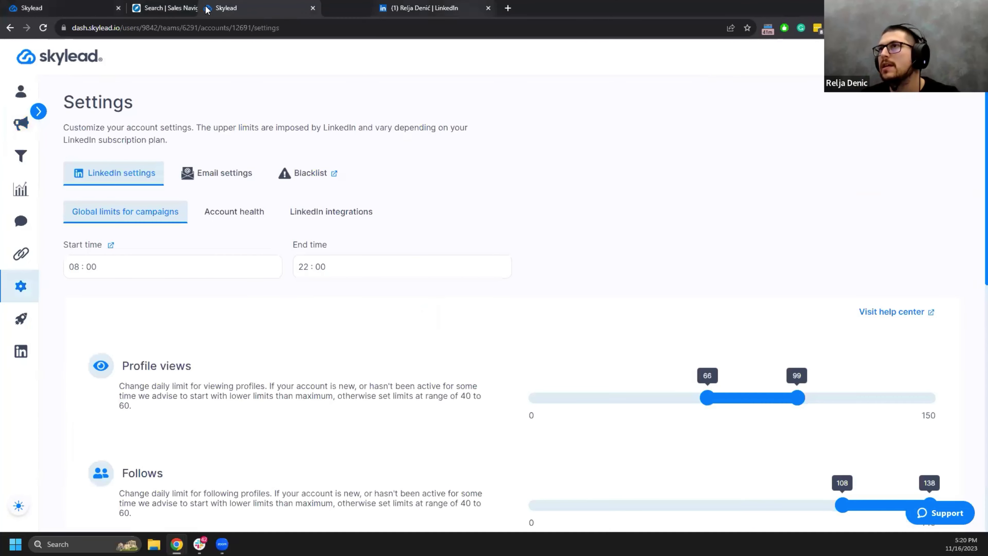
scroll(765, 277, "down", 3)
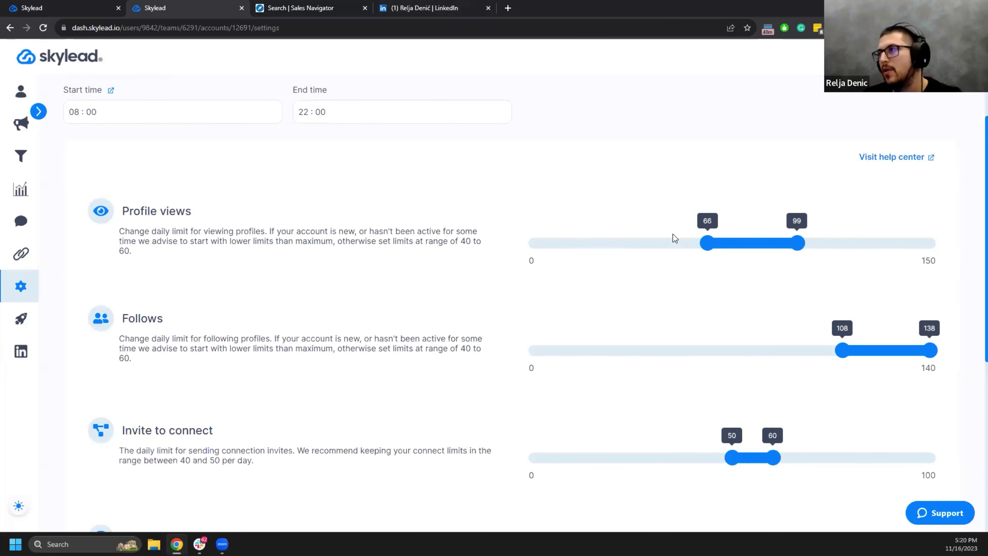
left_click_drag(696, 249, 590, 248)
left_click_drag(794, 251, 648, 257)
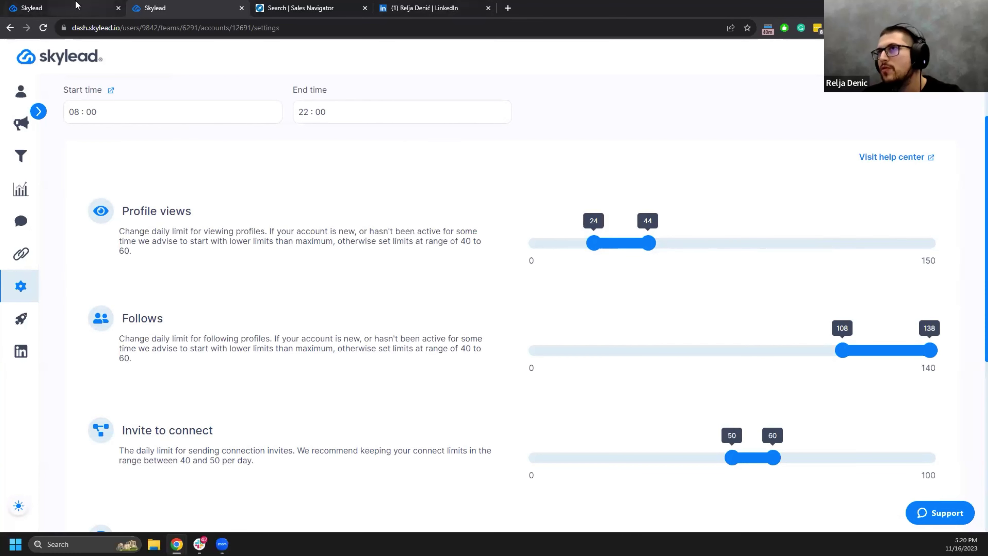
Compare the campaign's View profile and Invite to connect steps with the daily limits in the account settings
left_click(82, 6)
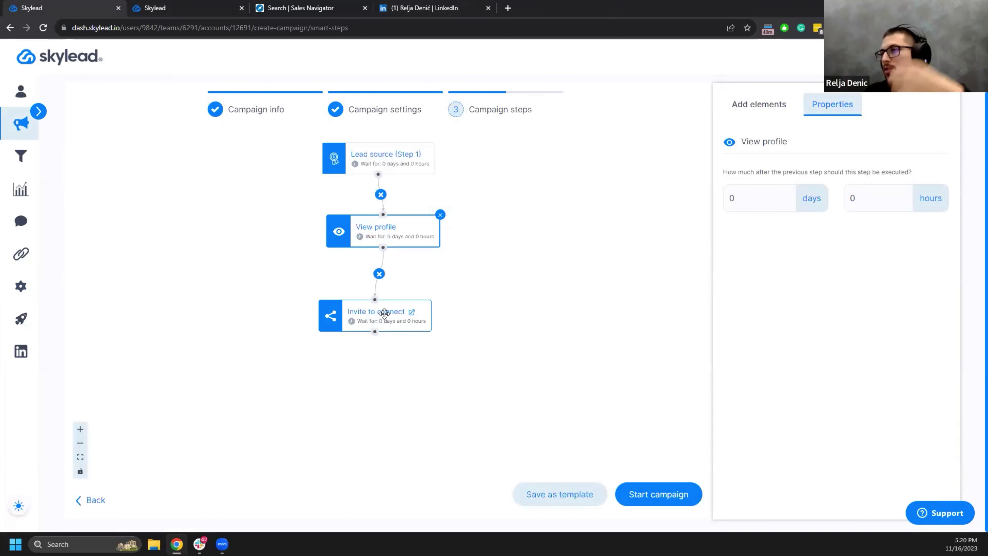
left_click(191, 8)
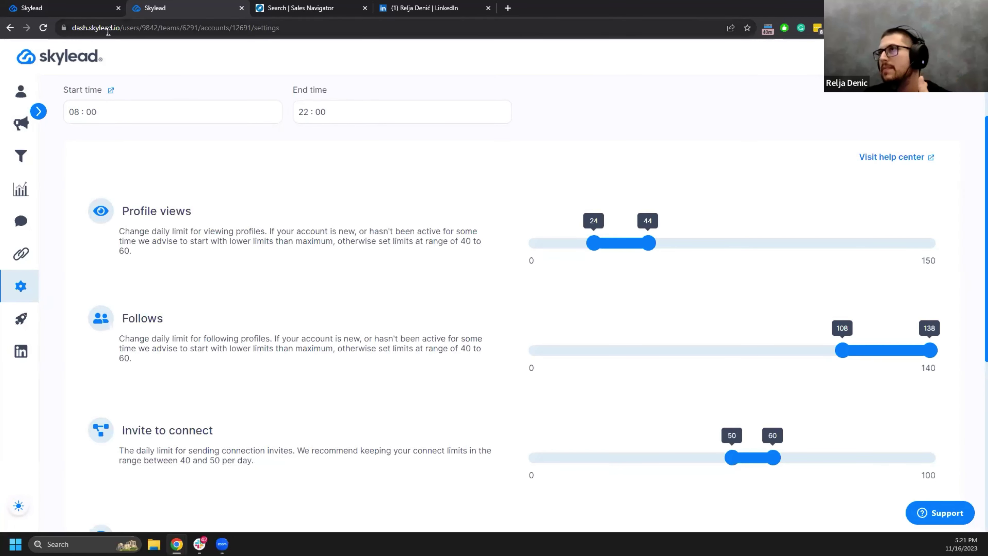
left_click(79, 7)
Set the waiting time of the Invite to connect step to 0 days and 1 hour
left_click_drag(516, 223, 517, 251)
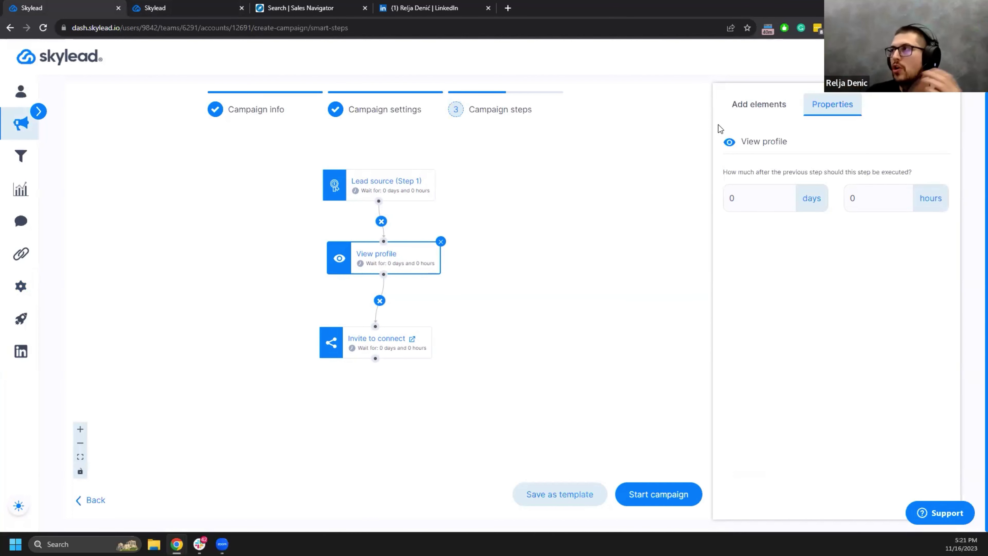
left_click(736, 113)
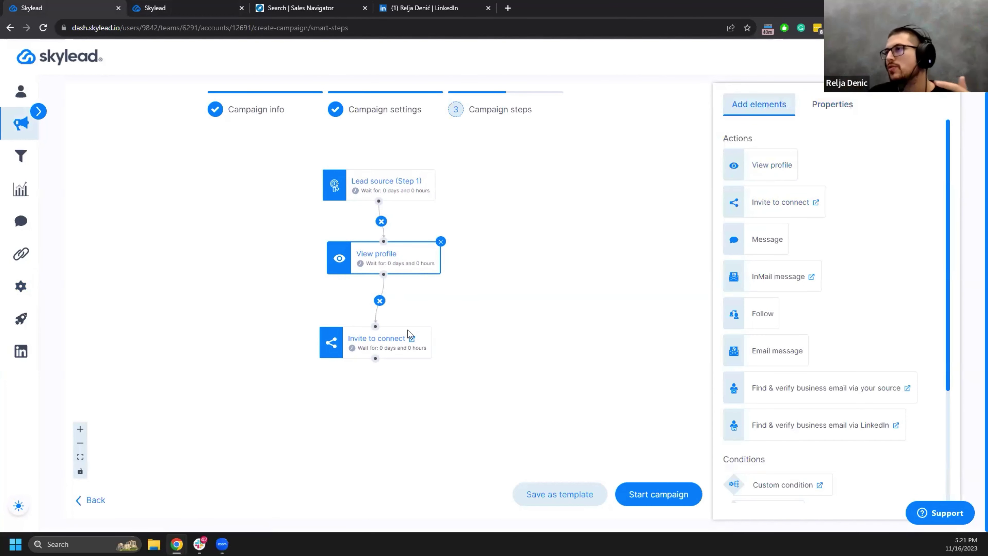
left_click(429, 358)
scroll(871, 409, "down", 3)
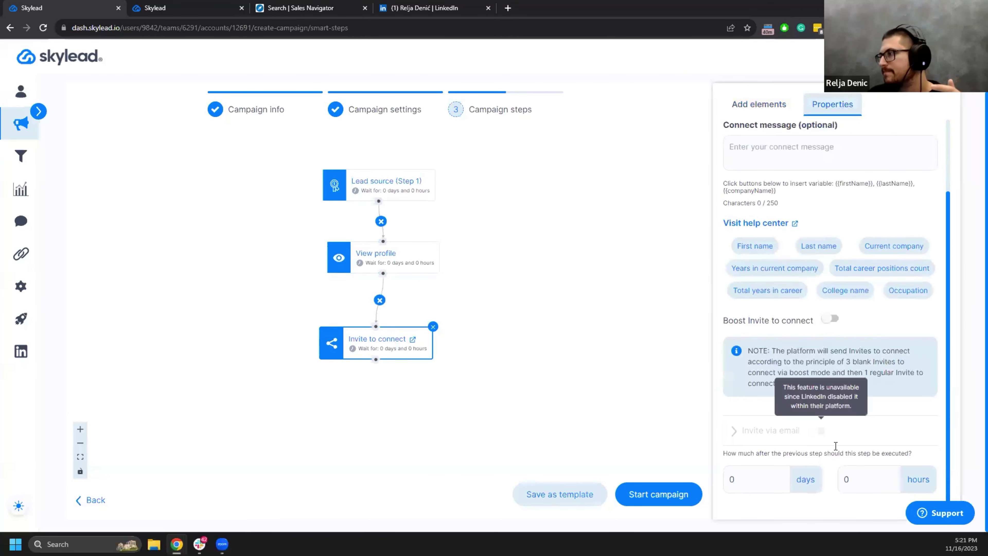
left_click(892, 475)
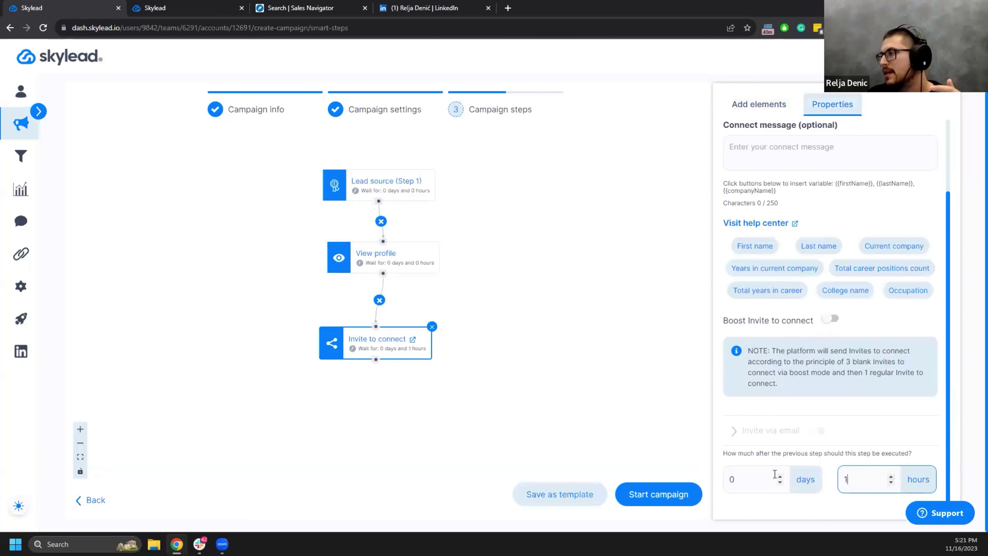
Add a View profile step after Invite to connect with a wait of 0 days and 1 hour
left_click(545, 351)
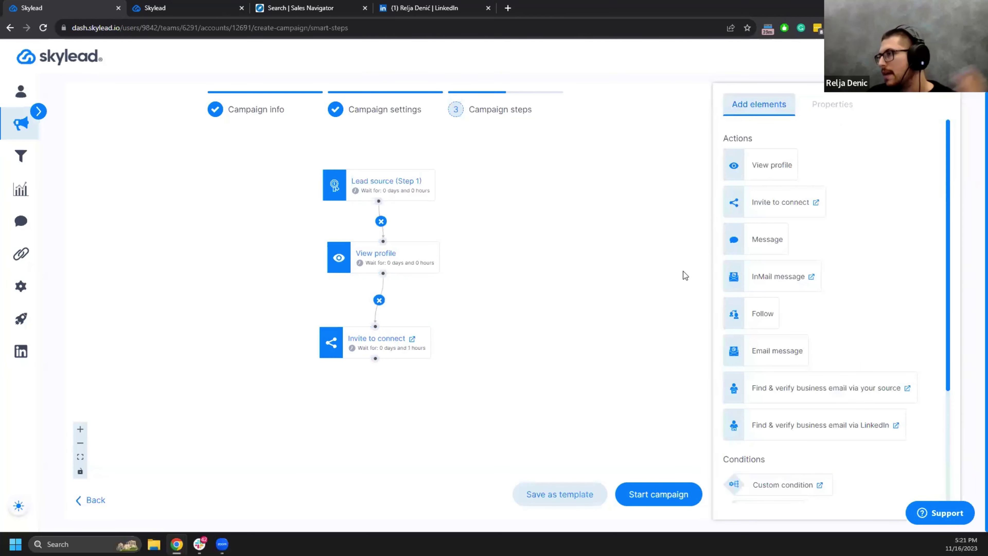
left_click_drag(757, 177, 388, 414)
left_click_drag(374, 366, 375, 358)
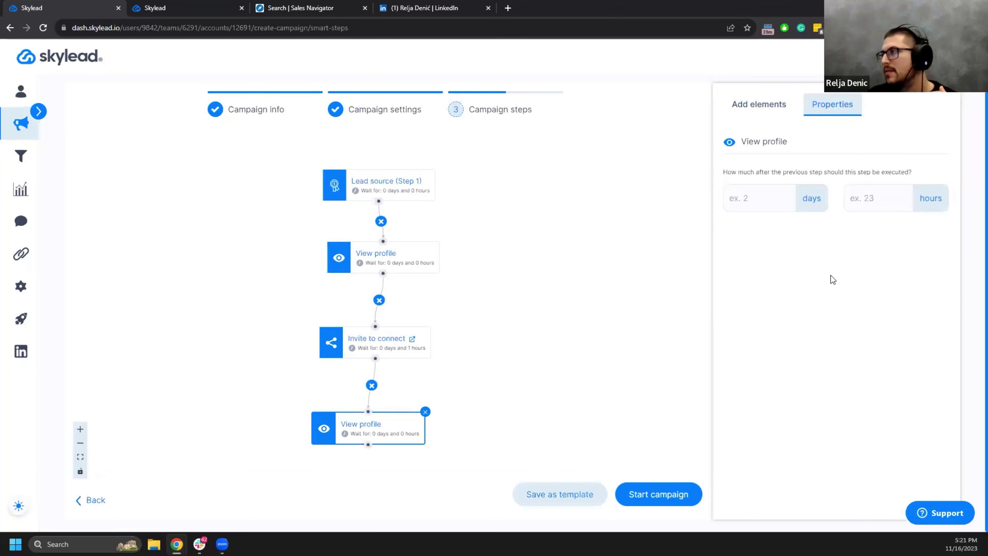
left_click(904, 196)
left_click(786, 204)
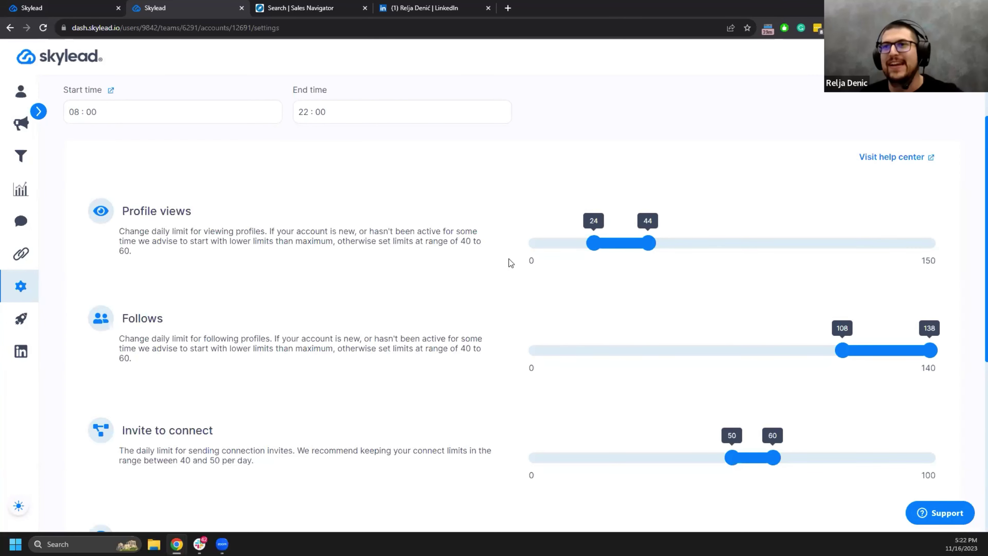
Return to the campaign sequence and set the first View profile step's waiting time to 3 days and 0 hours
left_click(77, 8)
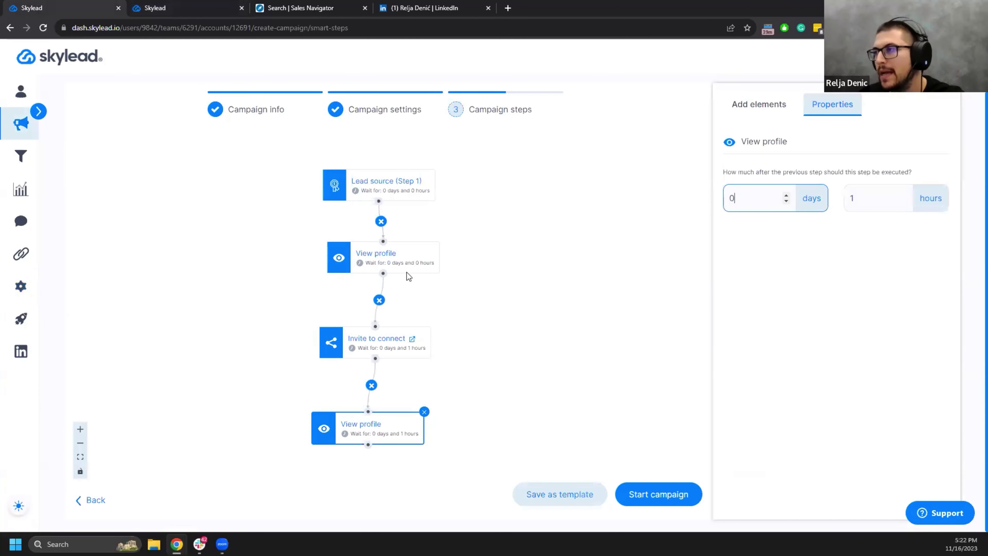
left_click(400, 259)
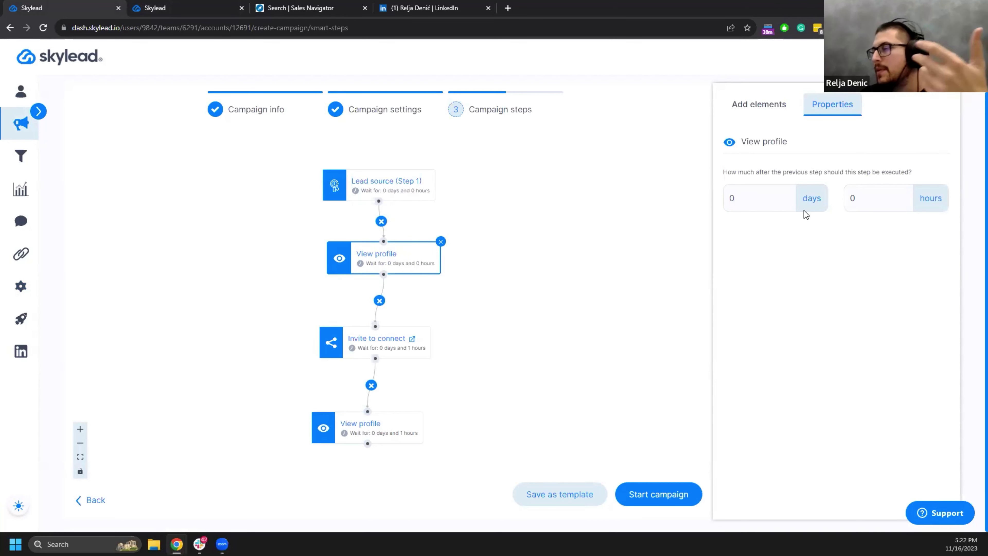
left_click(786, 196)
left_click(786, 196)
left_click(786, 195)
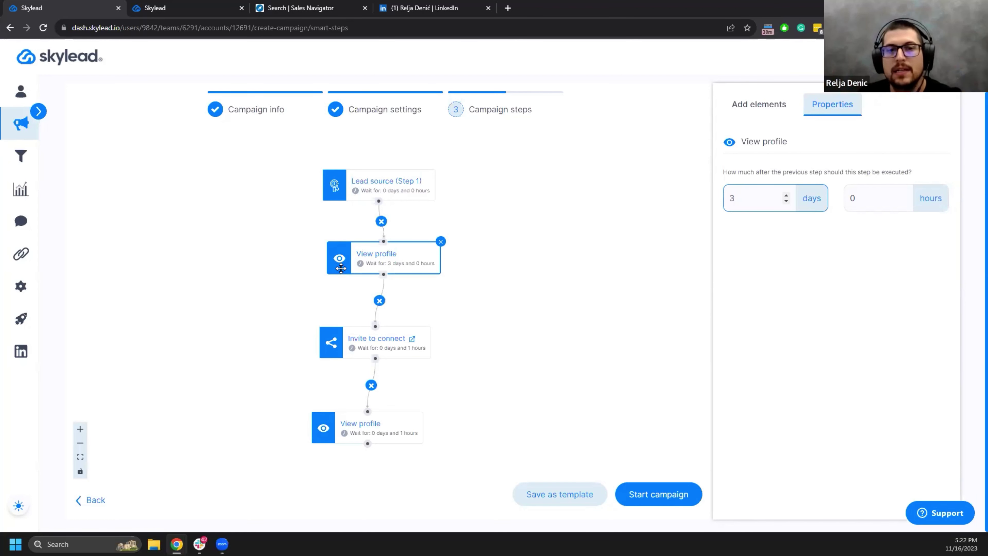
Replace the current sequence steps with the suggested template "Free trial Campaign with focus on Email"
left_click(772, 113)
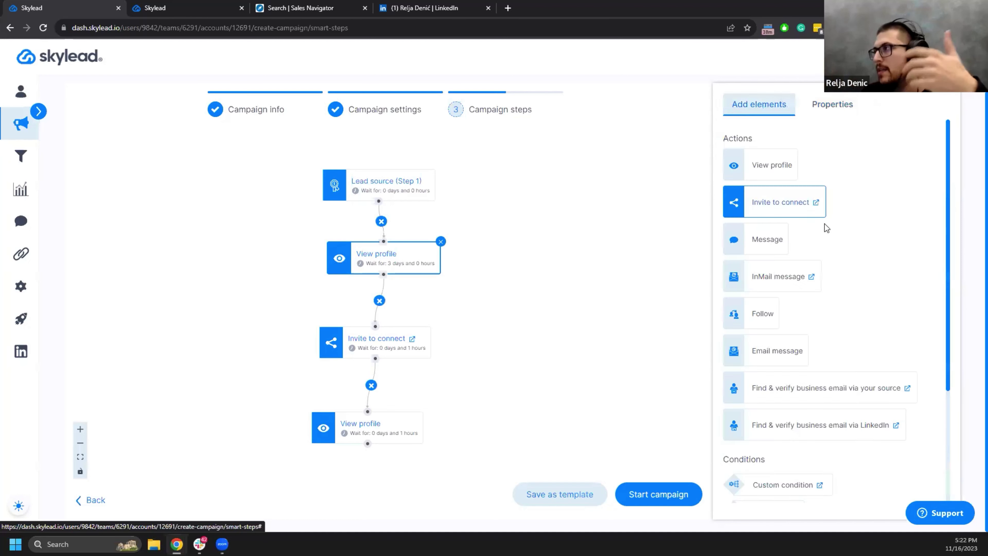
scroll(849, 330, "down", 4)
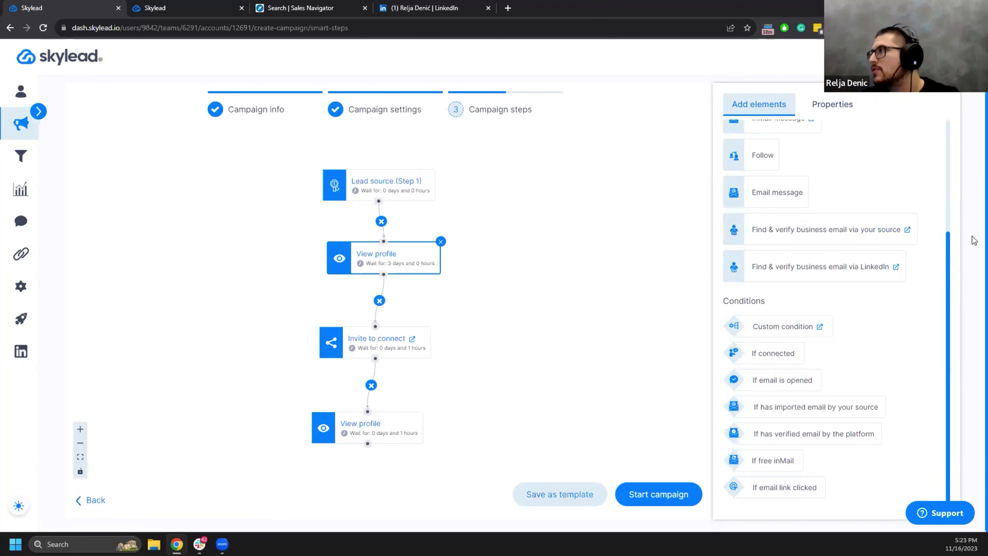
scroll(960, 242, "up", 1)
scroll(960, 242, "up", 5)
left_click(859, 109)
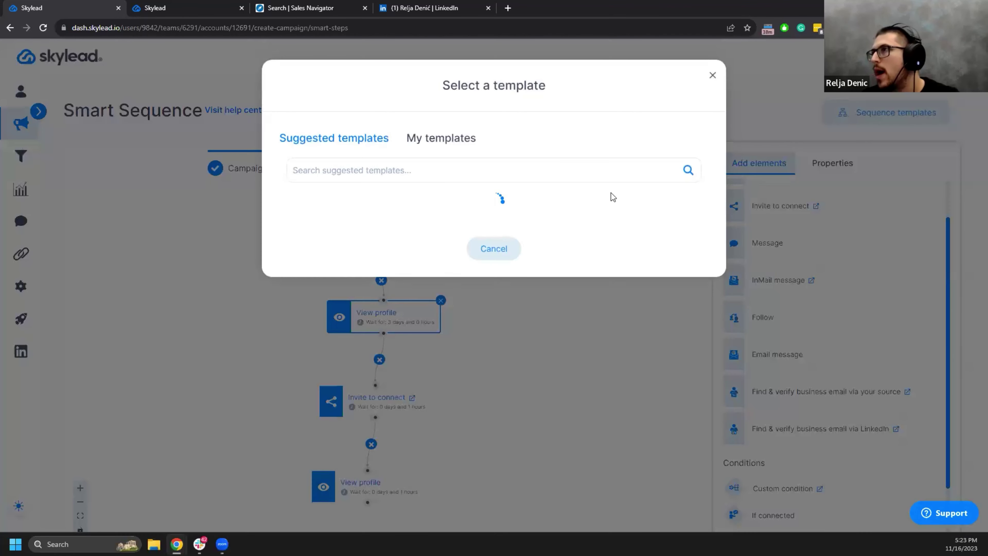
left_click(389, 290)
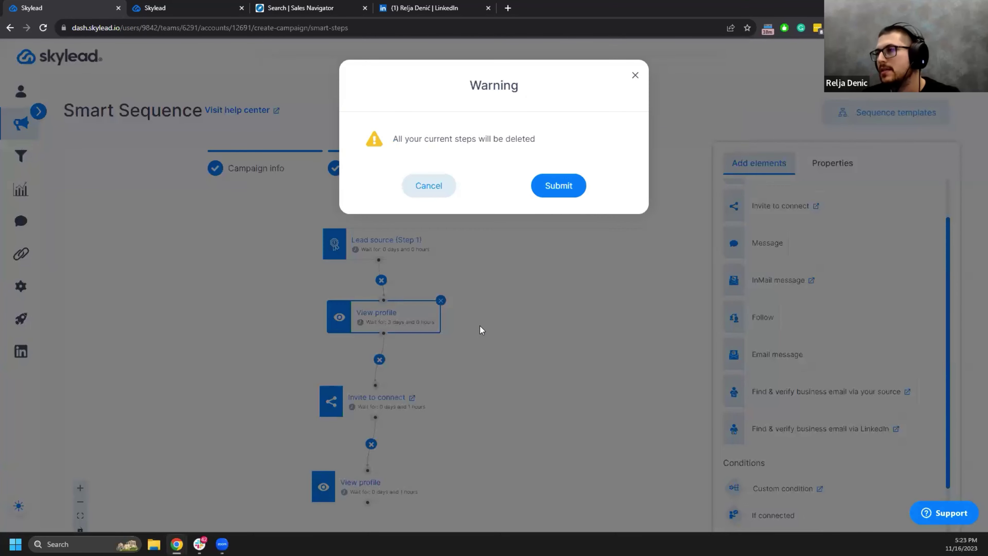
left_click(570, 186)
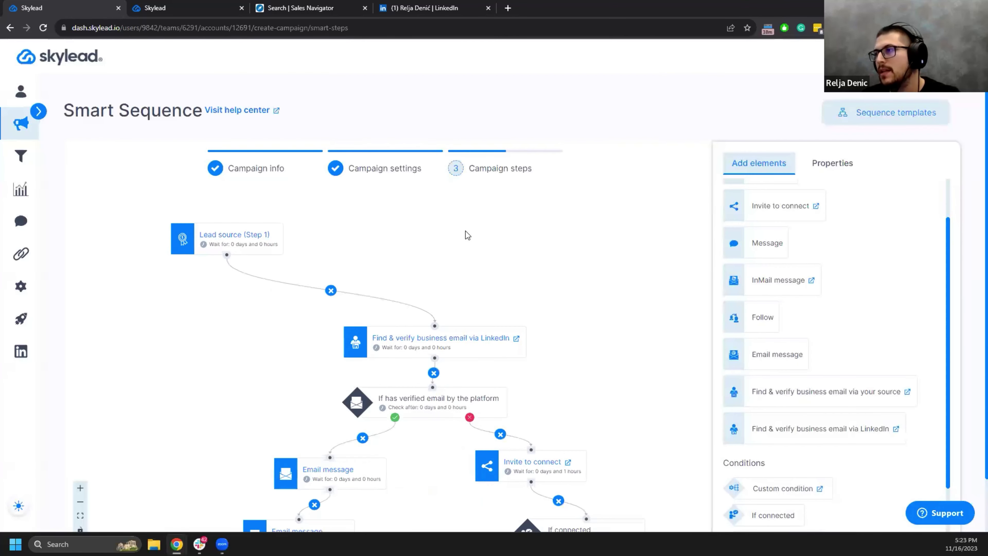
Examine the email template's sequence, from the email verification step through its email, invite, message and InMail branches
left_click(500, 286)
left_click_drag(598, 302, 569, 254)
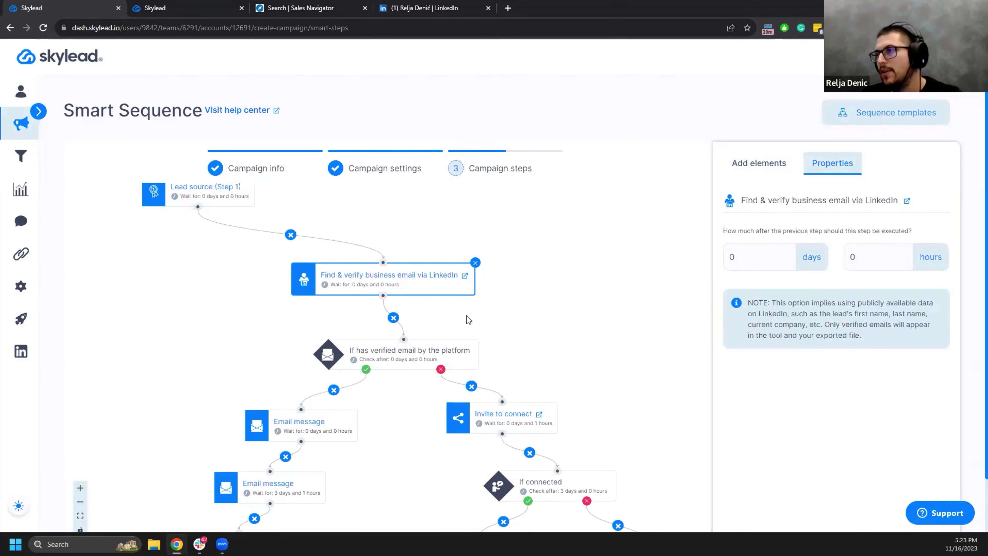
left_click_drag(467, 315, 459, 286)
left_click_drag(549, 298, 539, 274)
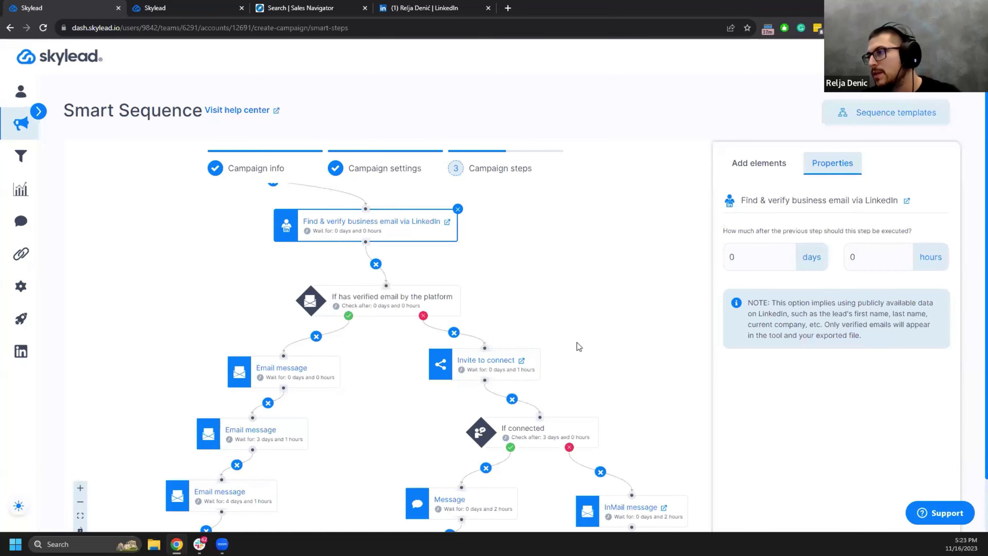
left_click_drag(435, 326, 412, 295)
left_click_drag(513, 341, 491, 317)
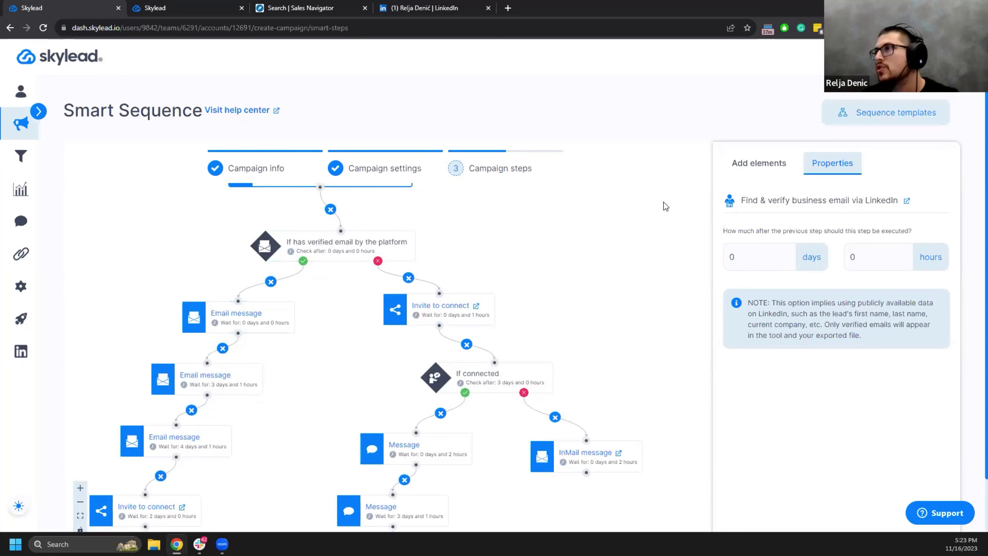
scroll(489, 253, "down", 3)
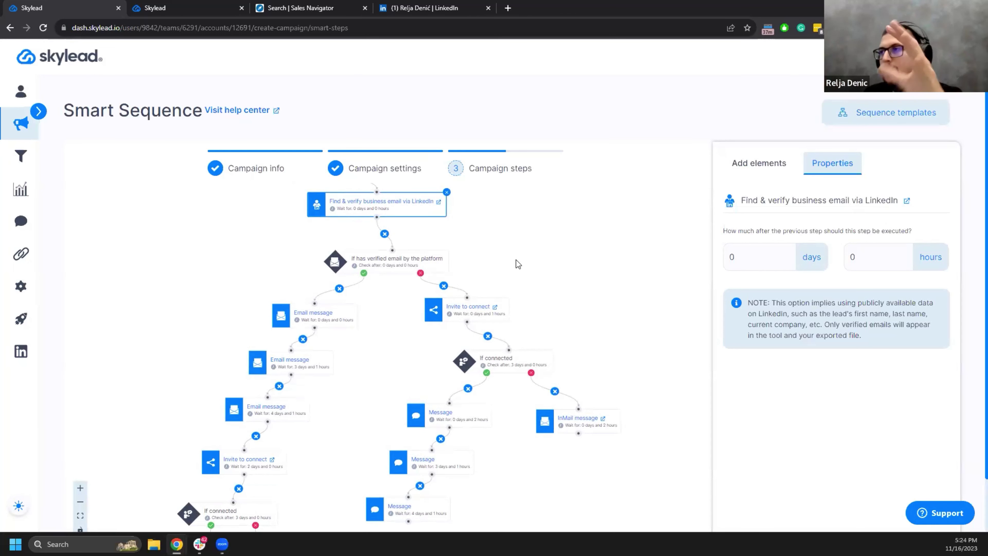
scroll(506, 244, "up", 1)
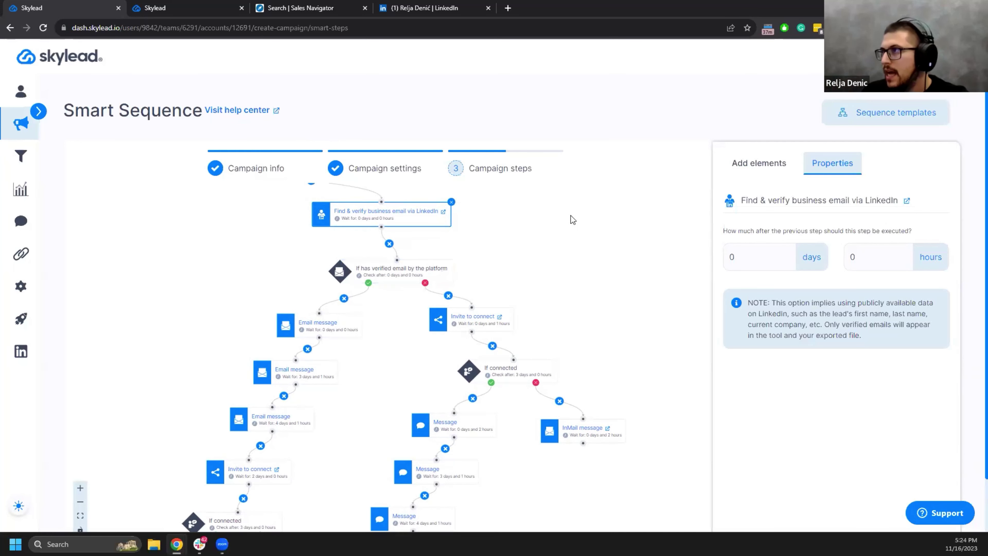
Replace the sequence with the suggested template "Free trial Campaign with focus on Linkedin" and review its branches
left_click(844, 112)
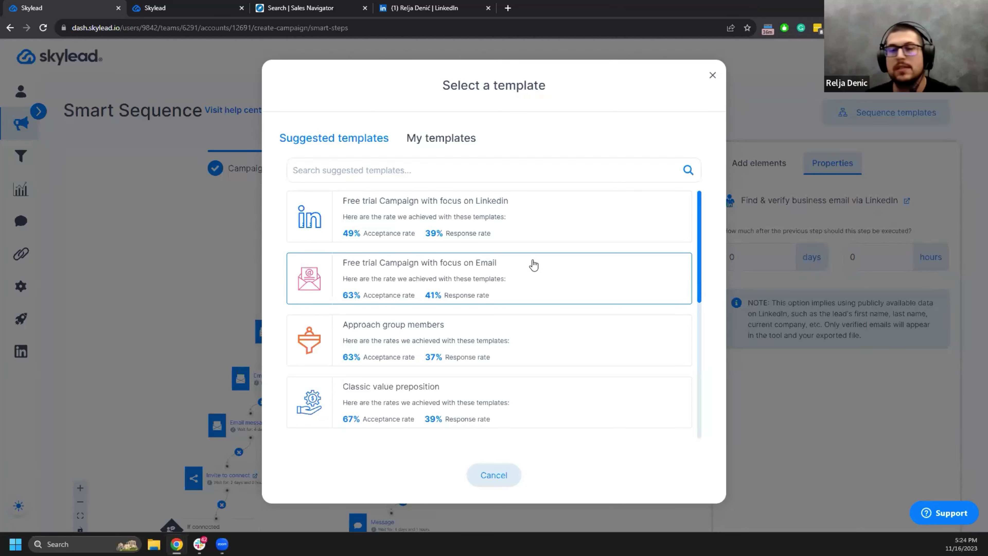
left_click(525, 219)
left_click(555, 176)
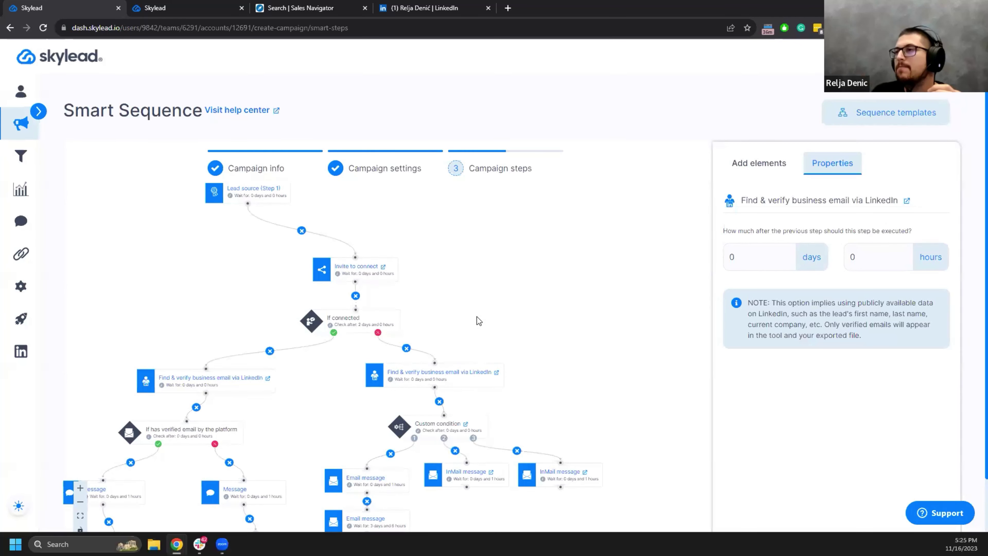
left_click_drag(477, 317, 465, 269)
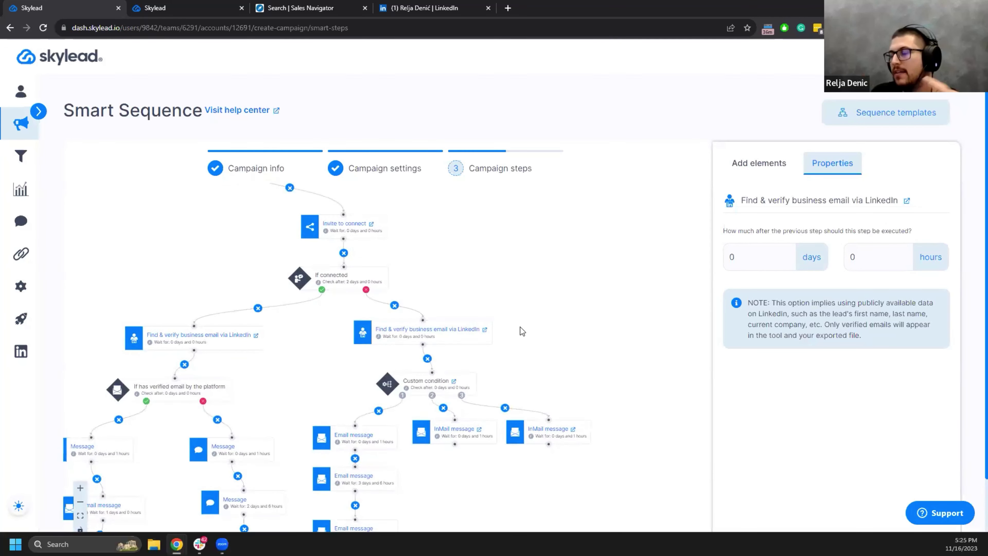
left_click_drag(507, 347, 505, 312)
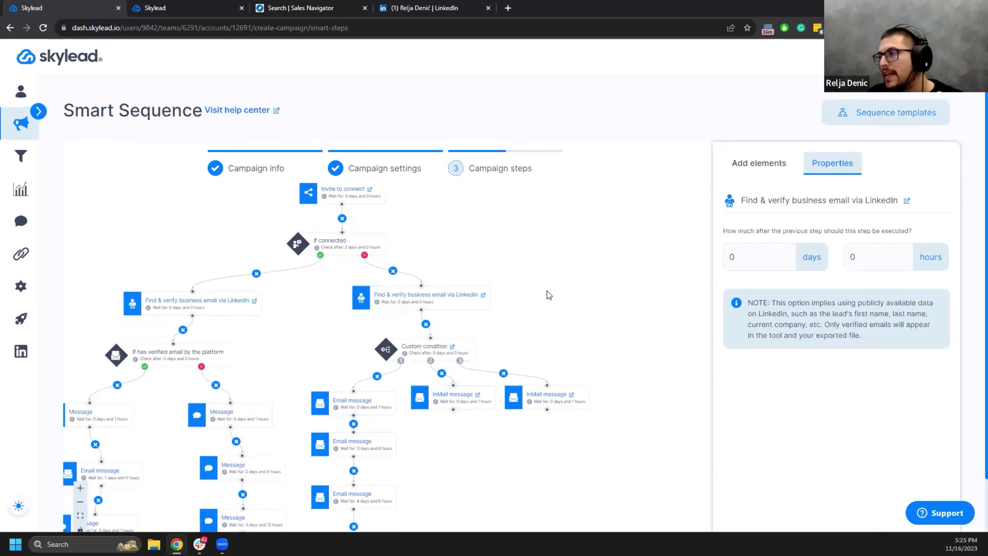
left_click_drag(480, 357, 460, 293)
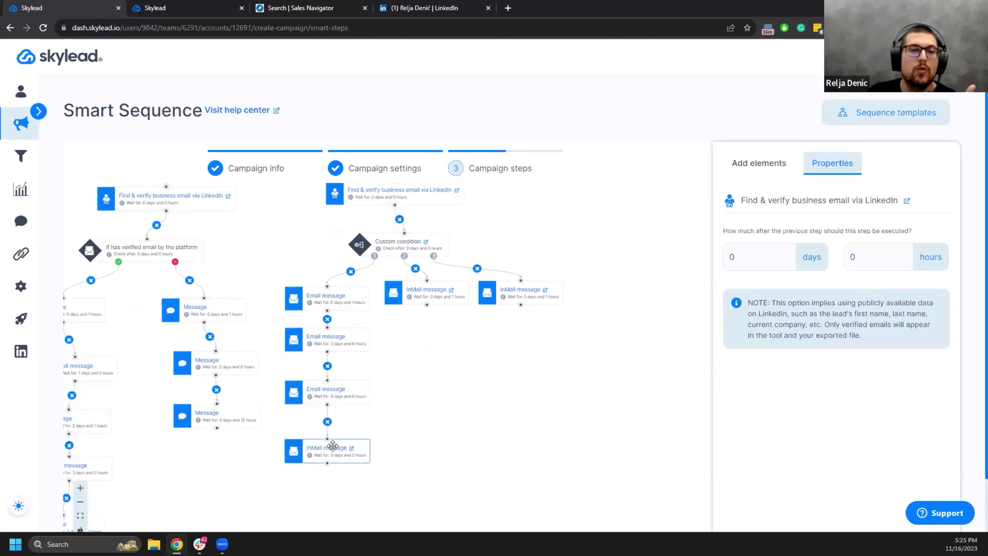
left_click_drag(439, 398, 451, 456)
left_click_drag(423, 384, 417, 337)
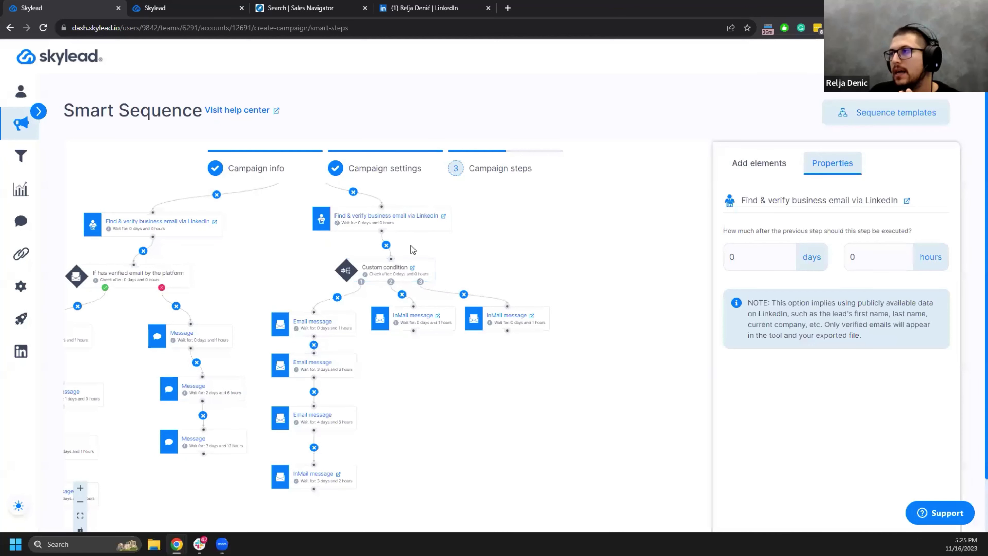
Add an If free inMail condition checked after 0 days and 1 hour, with an InMail message on its positive branch
left_click(761, 163)
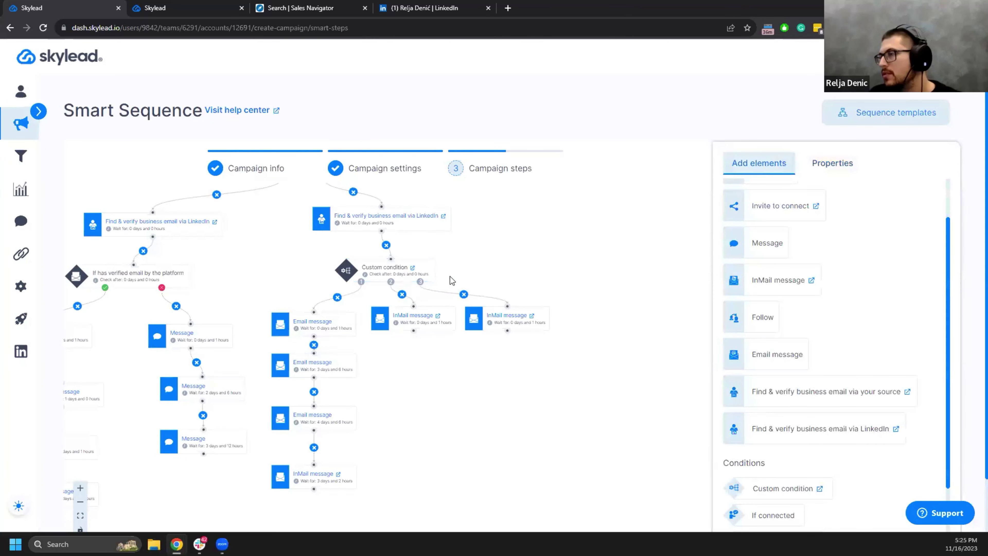
scroll(860, 343, "down", 3)
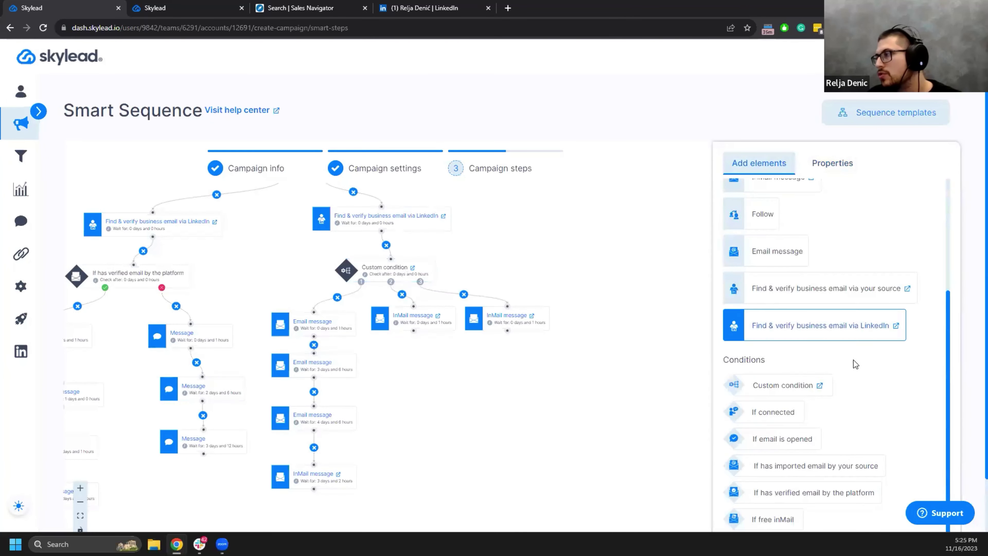
scroll(853, 364, "down", 1)
left_click_drag(780, 460, 429, 353)
left_click(792, 196)
type("0")
left_click(903, 198)
type("0")
left_click(904, 194)
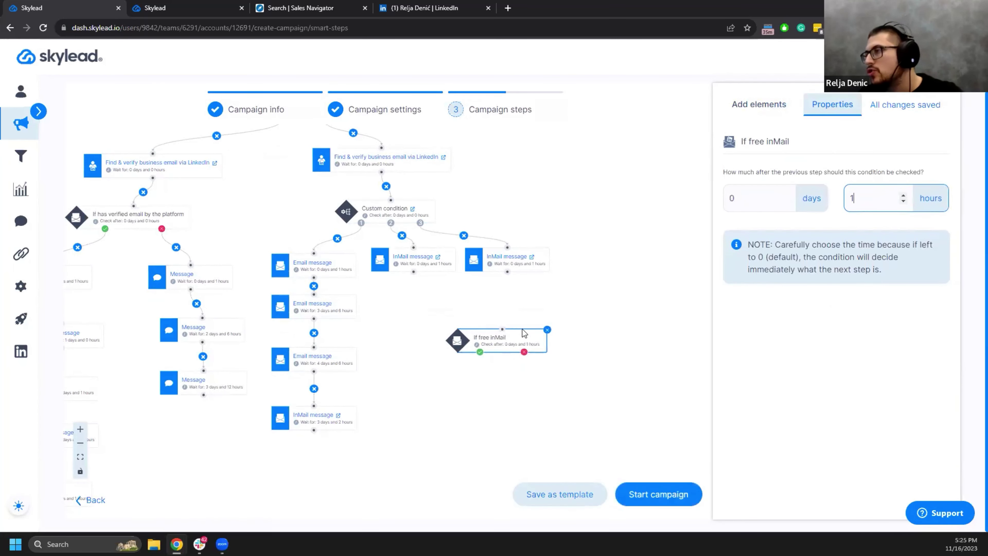
left_click(755, 108)
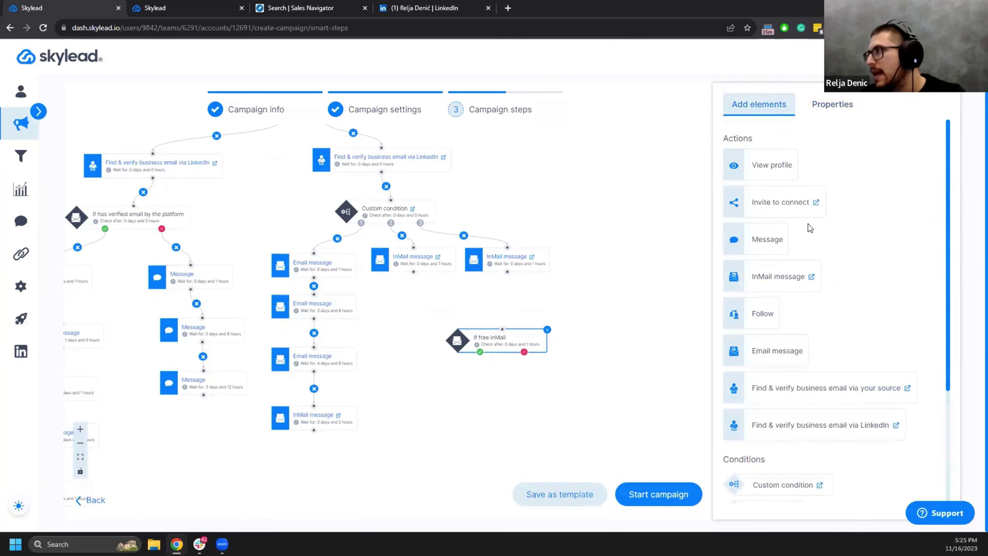
left_click_drag(771, 280, 480, 352)
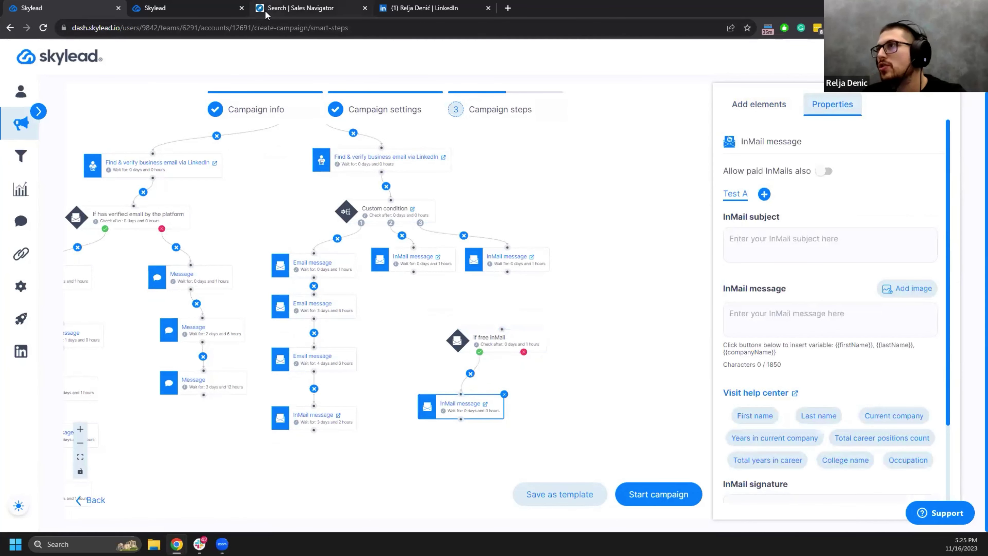
Open a new InMail to the first lead in Sales Navigator to check the InMail credits, and return to the campaign
left_click(273, 8)
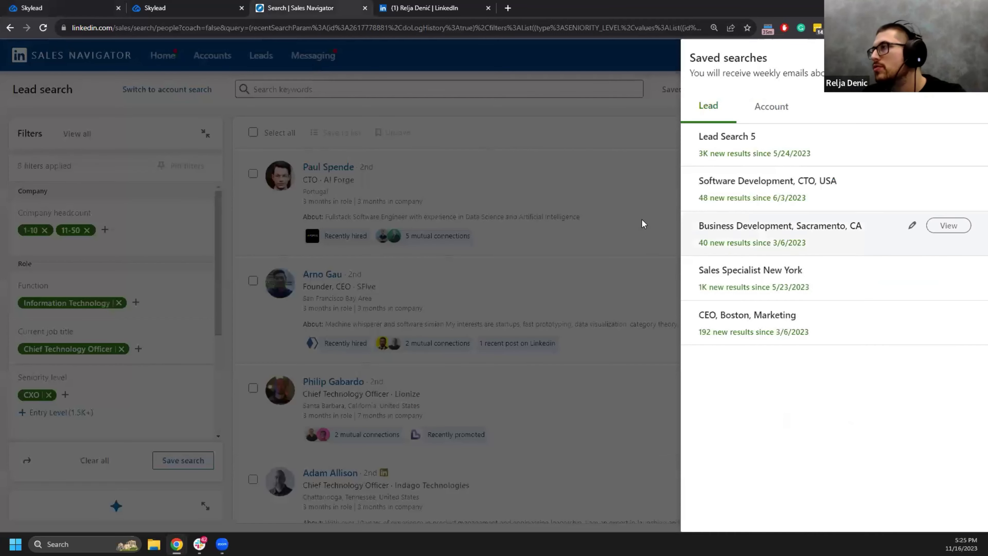
left_click(612, 126)
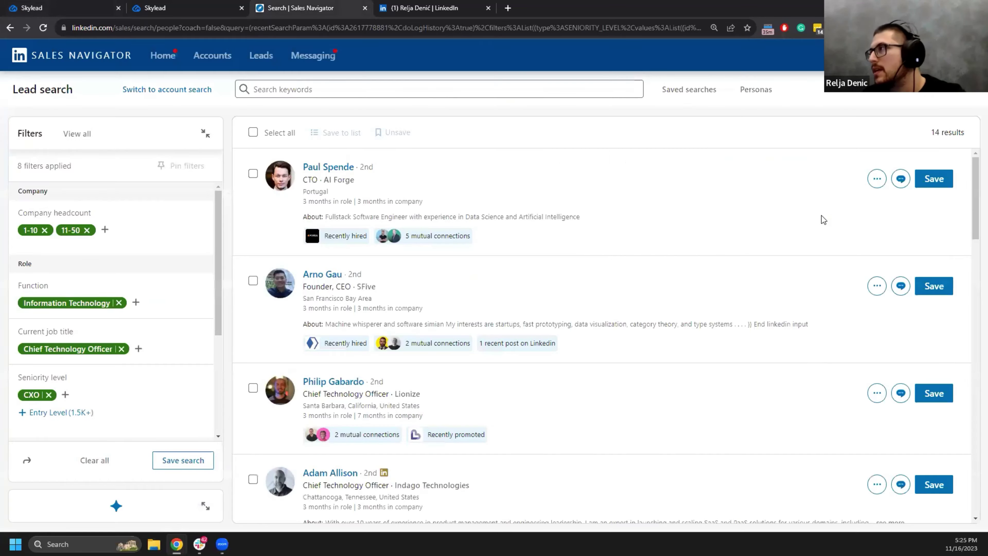
left_click(900, 182)
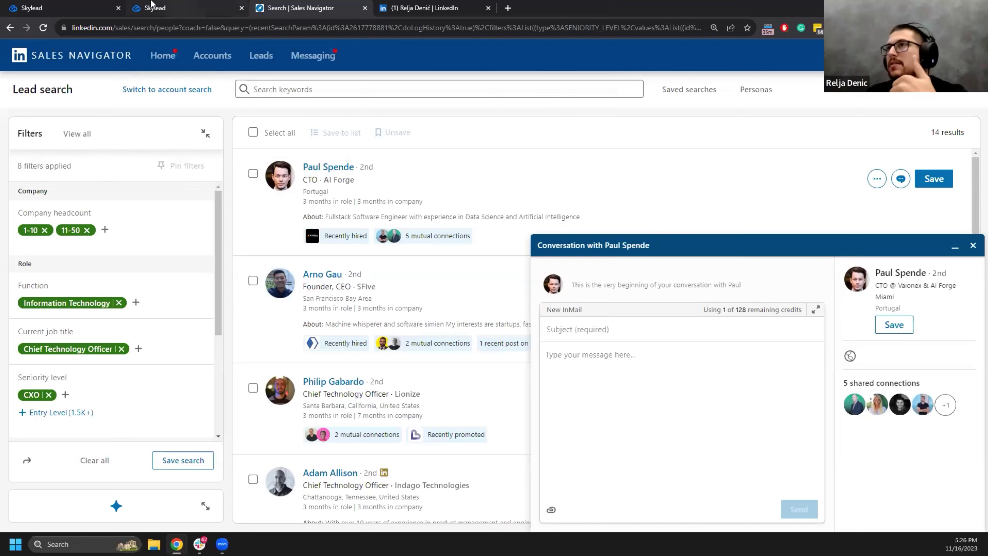
left_click(156, 8)
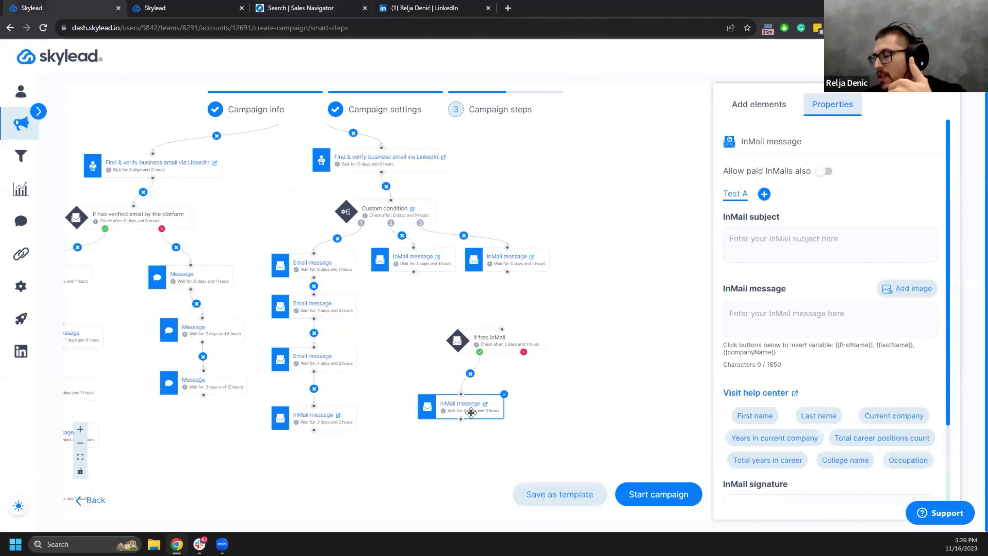
Add an InMail message to the negative branch of the If free inMail condition and allow paid InMails for it
left_click_drag(473, 412, 462, 407)
left_click(785, 111)
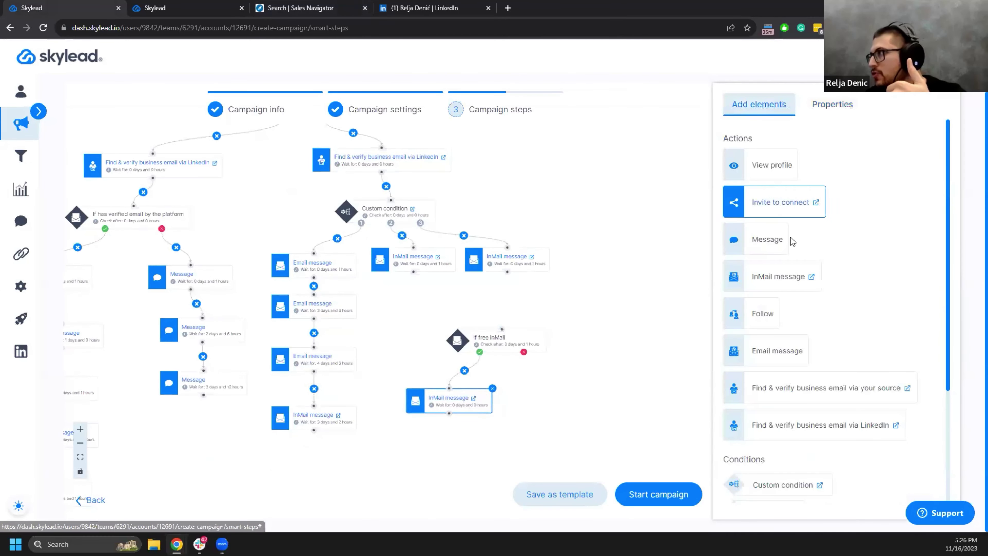
left_click_drag(774, 278, 524, 352)
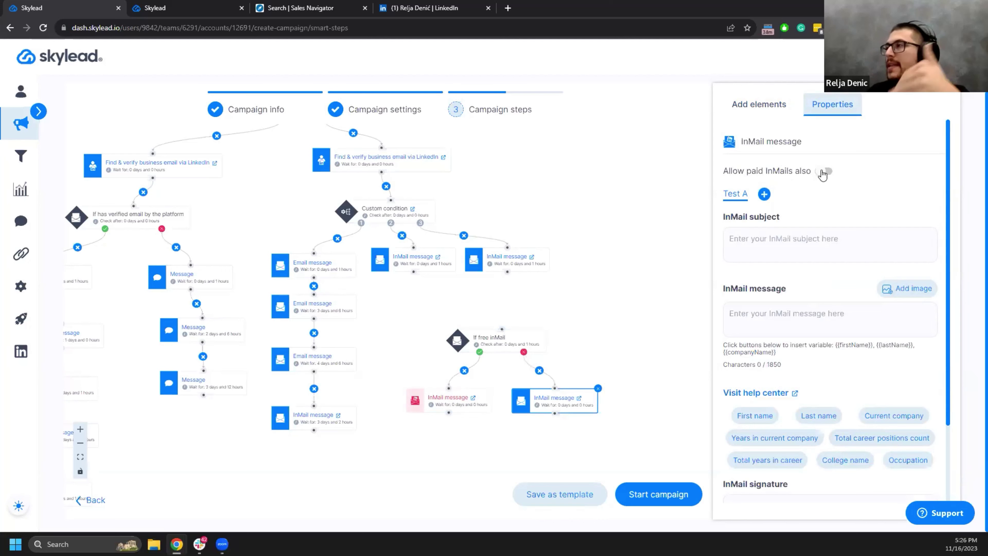
left_click(824, 172)
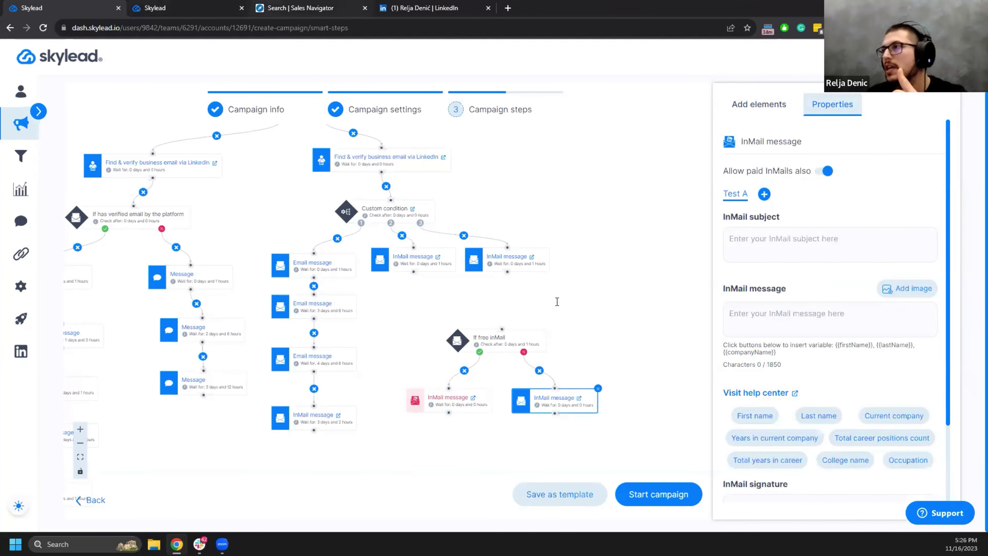
Recheck the InMail credits in Sales Navigator, and review the campaign's If free inMail condition, its two InMail messages and the Custom condition
left_click(273, 8)
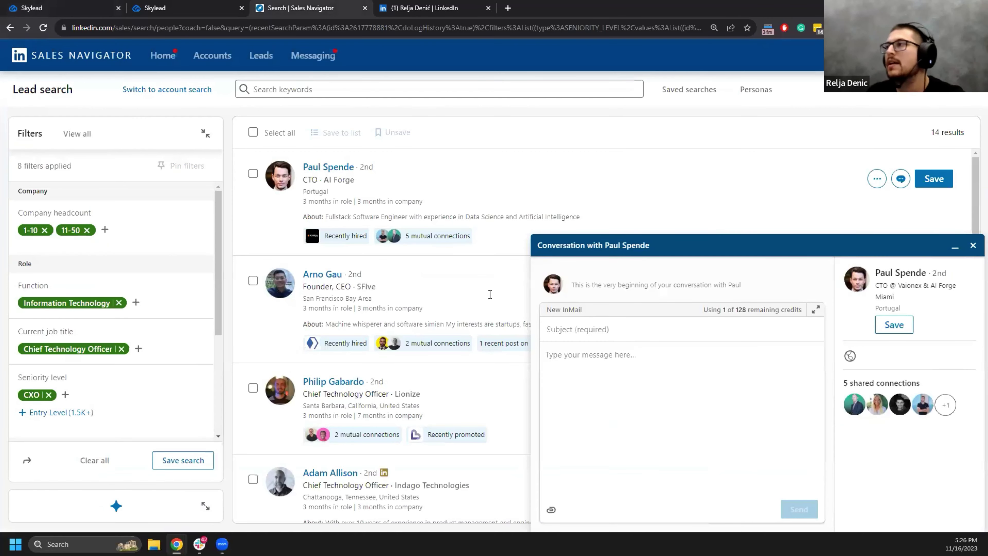
left_click(63, 9)
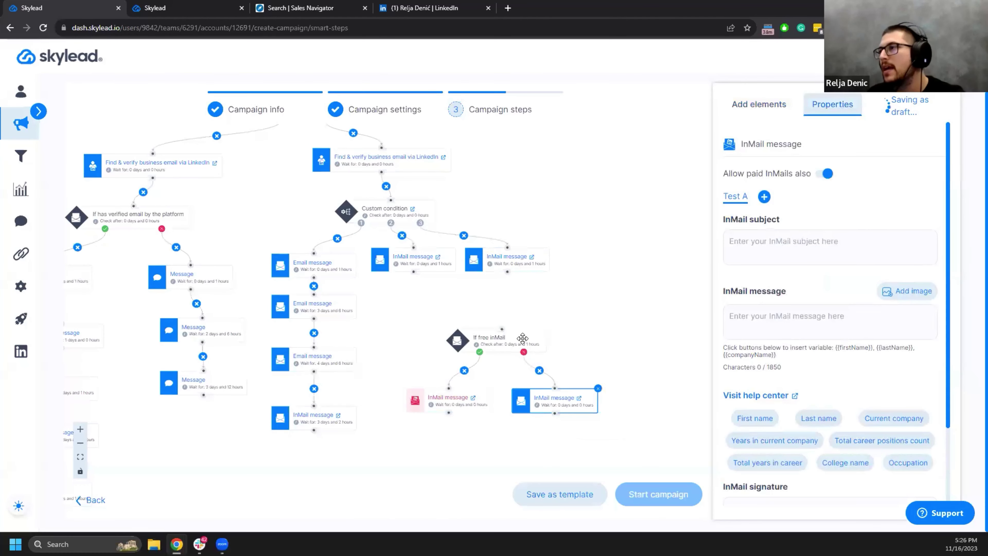
left_click(512, 335)
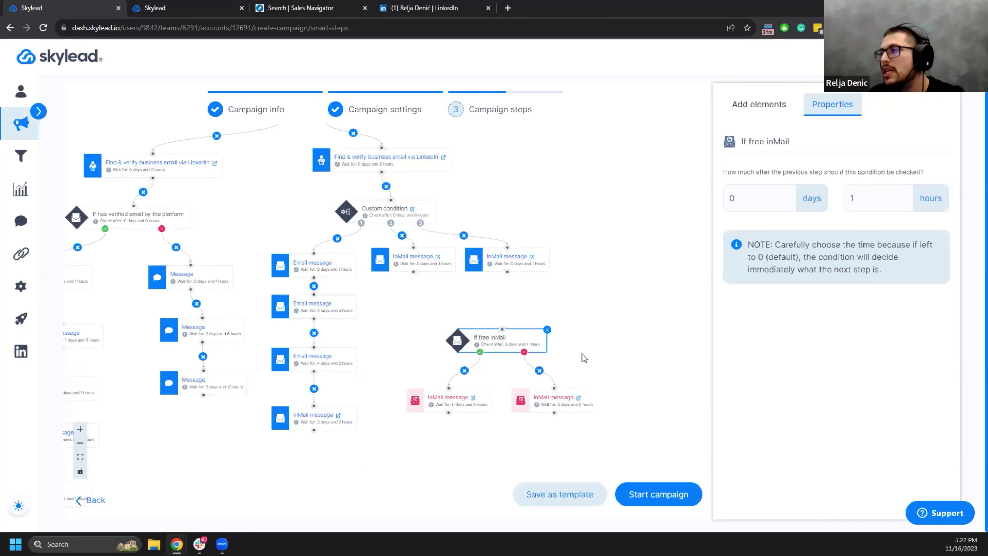
left_click(587, 344)
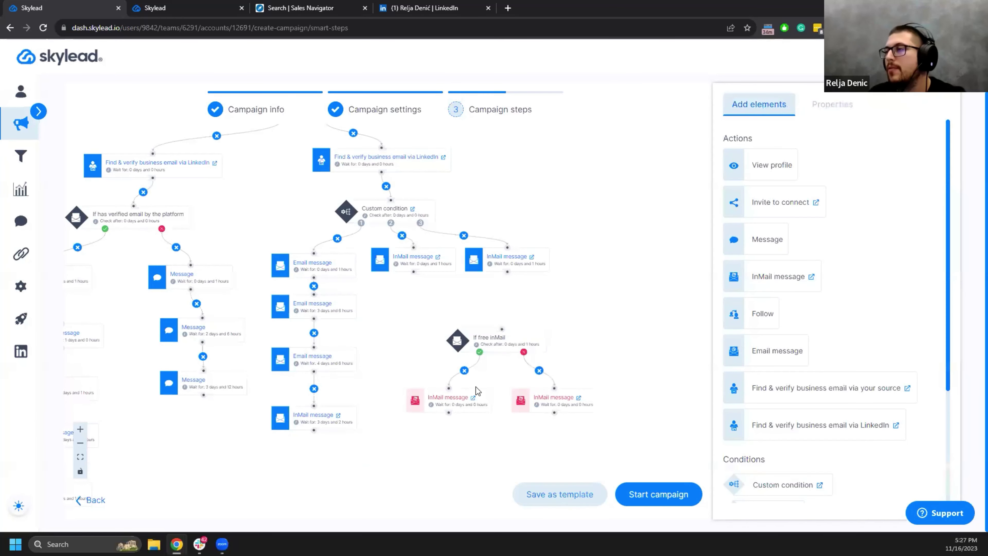
left_click(451, 398)
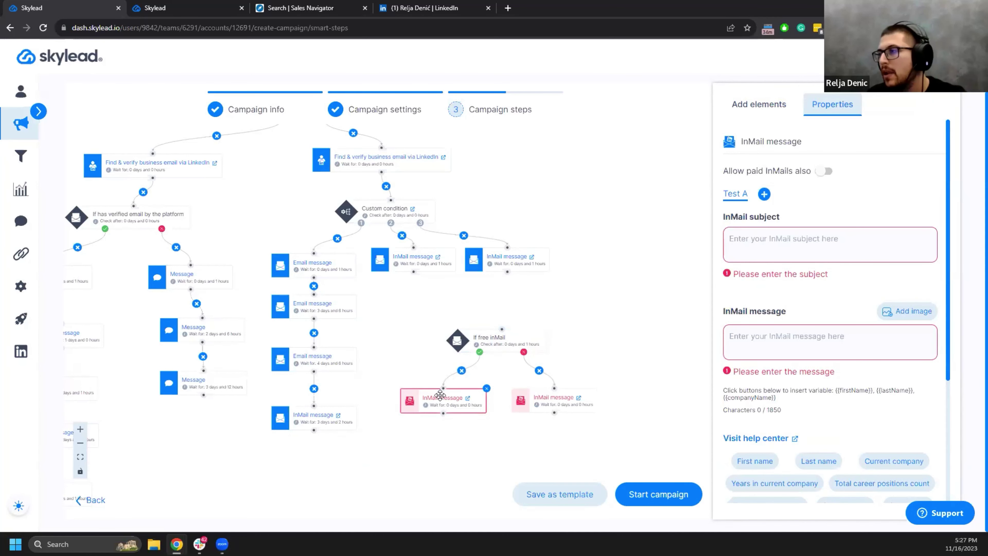
left_click(508, 337)
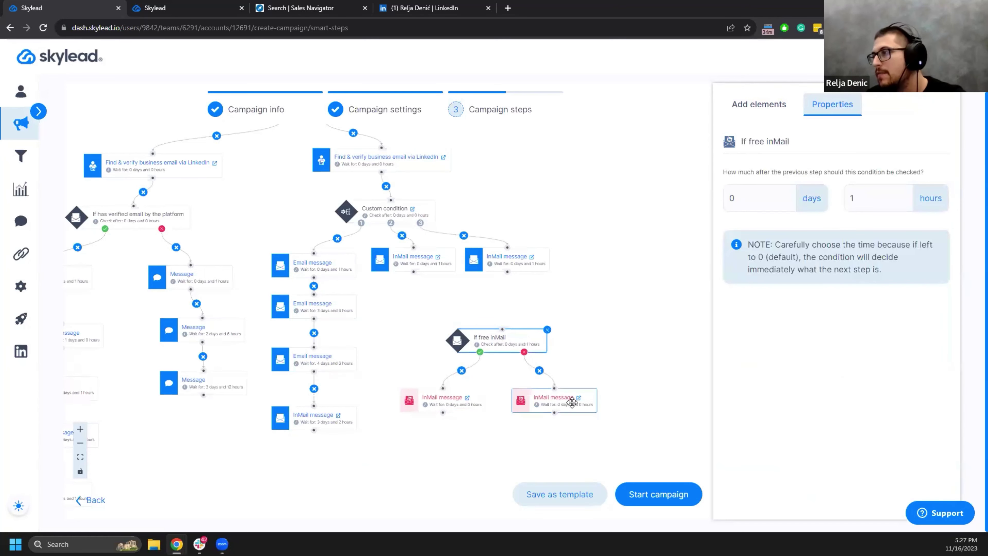
left_click(570, 402)
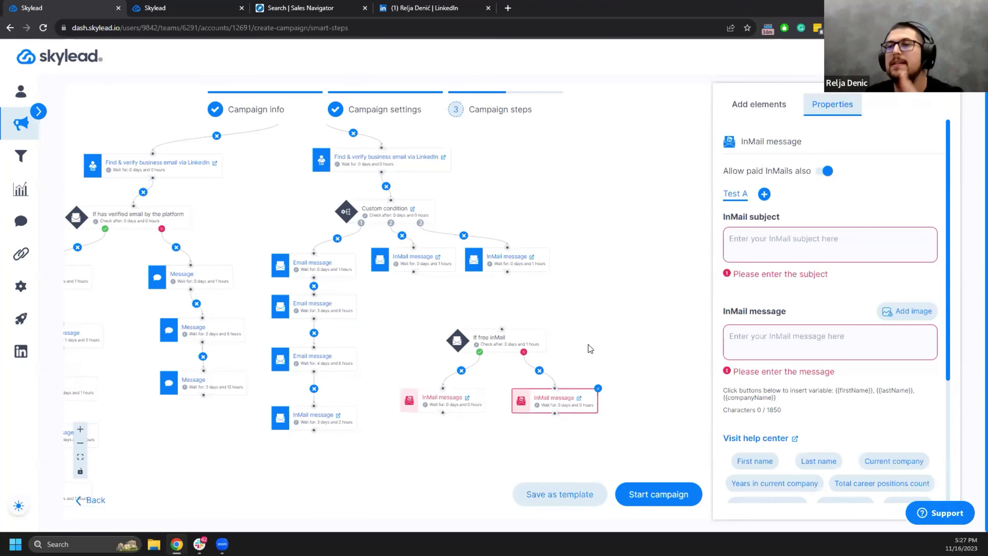
left_click(376, 216)
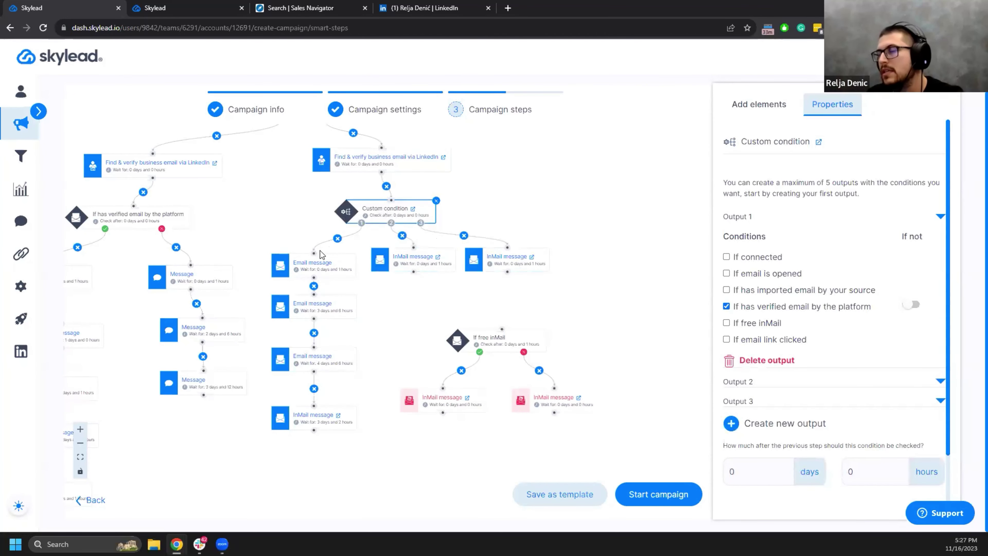
left_click(510, 345)
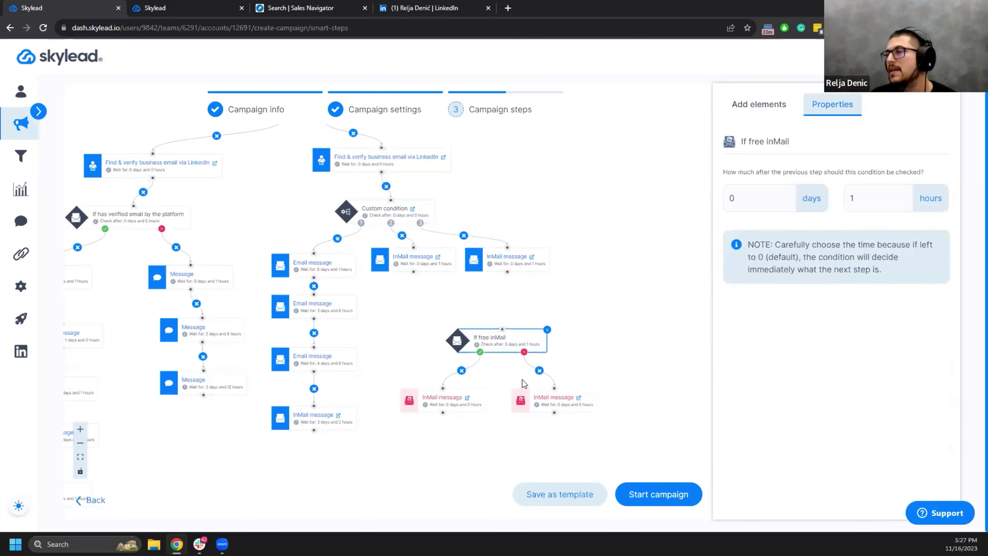
Disconnect and delete the InMail message on the If free inMail condition's negative branch, and allow paid InMails for the remaining InMail message
left_click(540, 371)
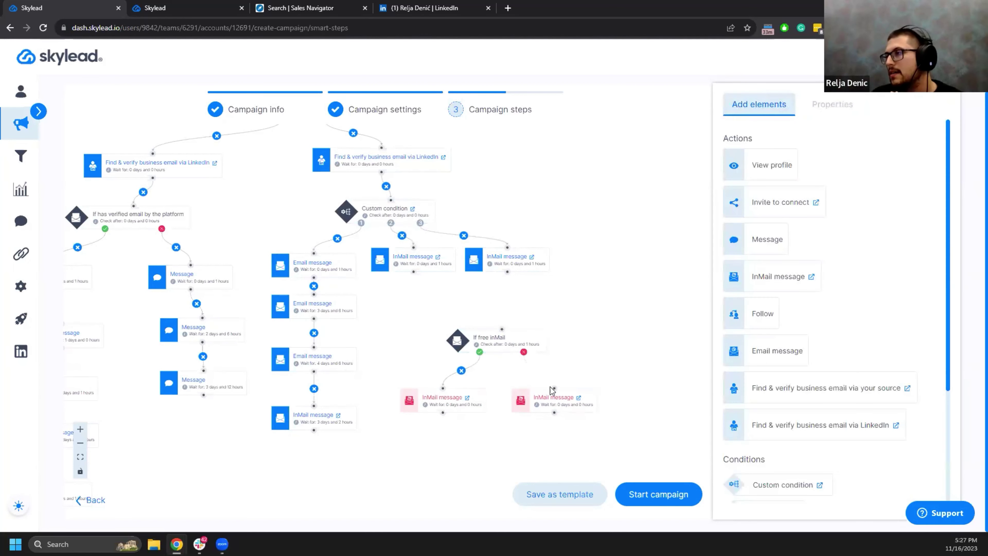
left_click(569, 397)
left_click(598, 389)
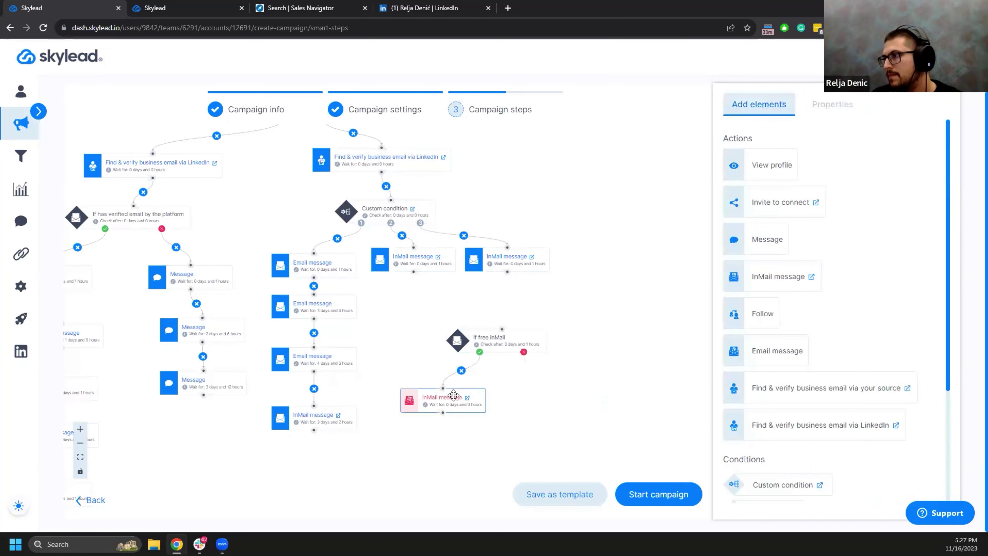
left_click(824, 171)
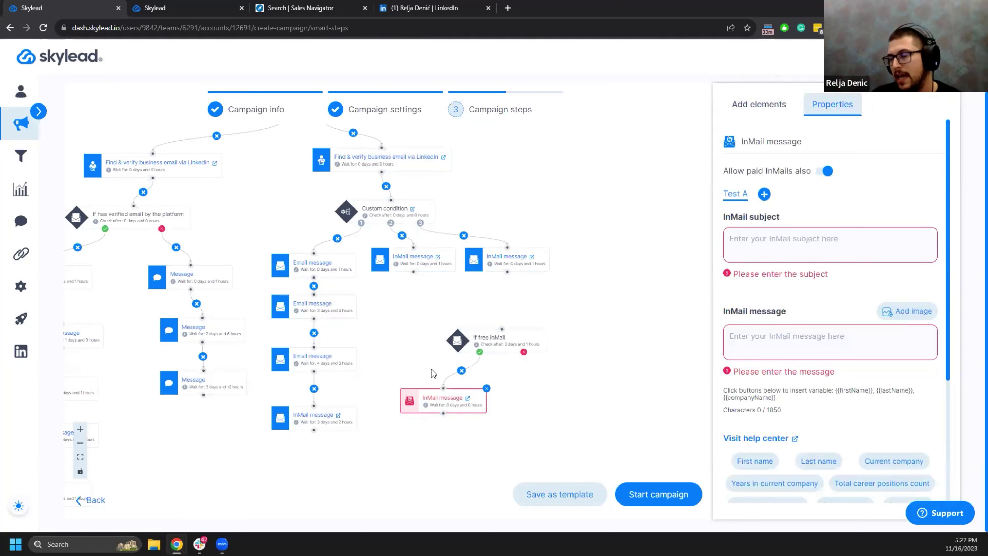
left_click(824, 171)
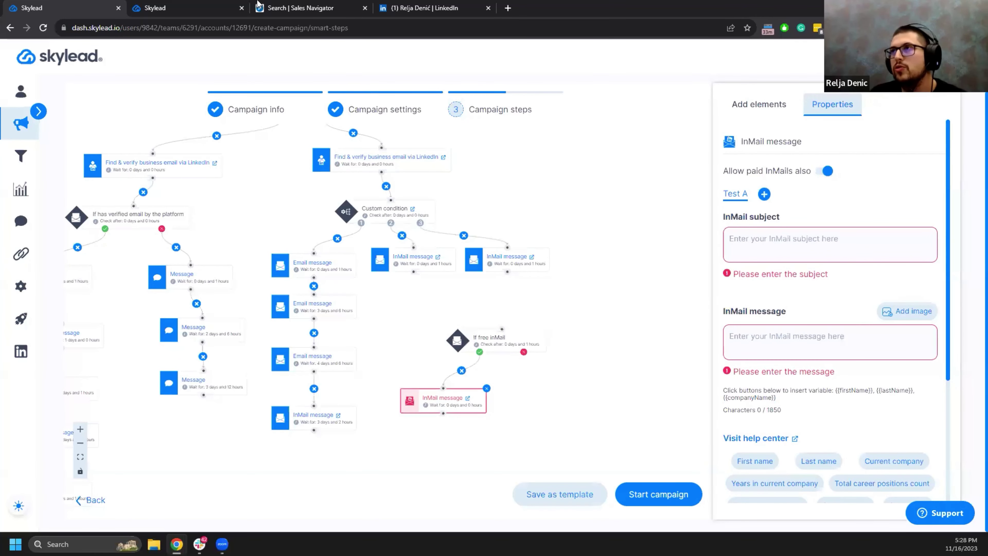
Examine the remaining InMail credits in the open Sales Navigator conversation, and return to the Skylead campaign
left_click(275, 6)
left_click_drag(704, 312, 751, 310)
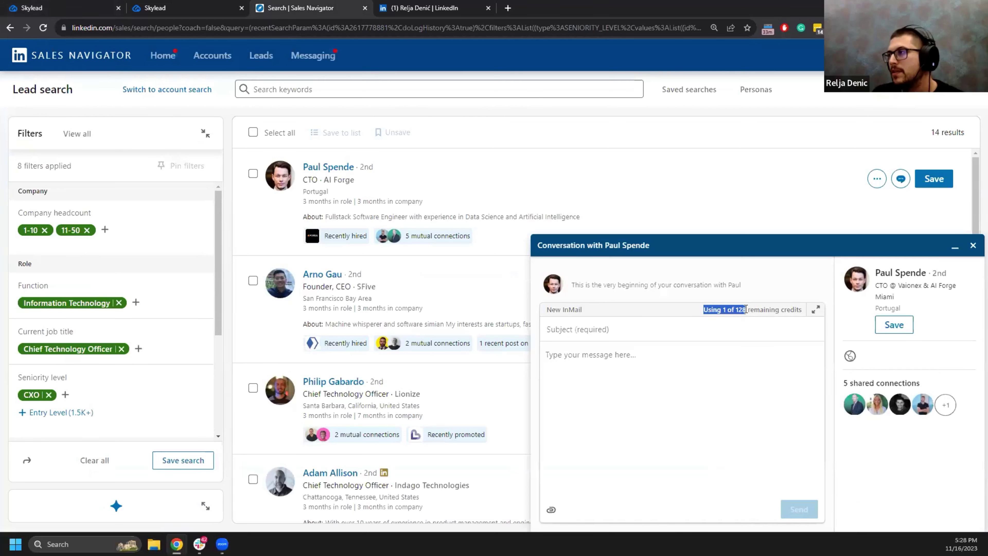
left_click(698, 311)
left_click_drag(716, 310, 747, 318)
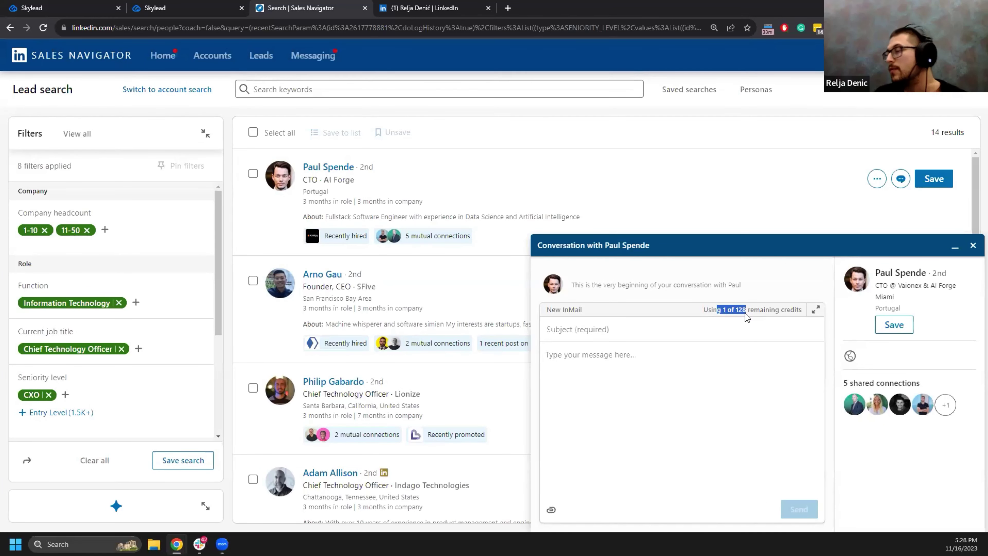
left_click(747, 316)
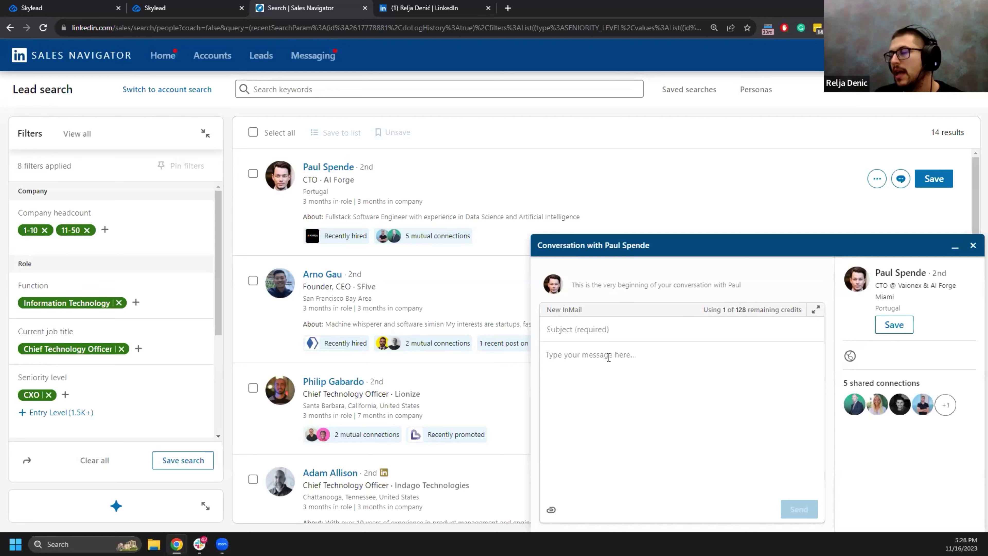
double_click(742, 311)
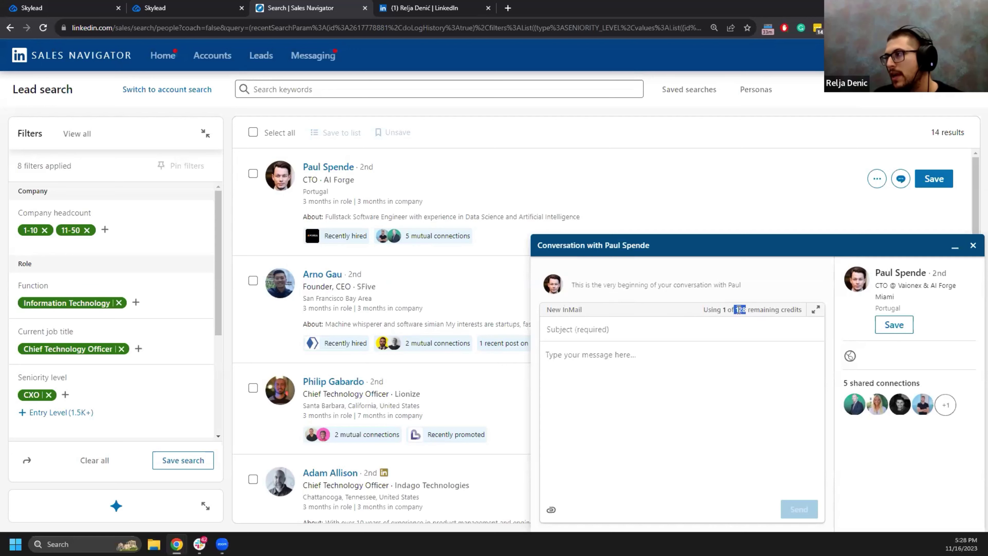
left_click_drag(732, 310, 747, 313)
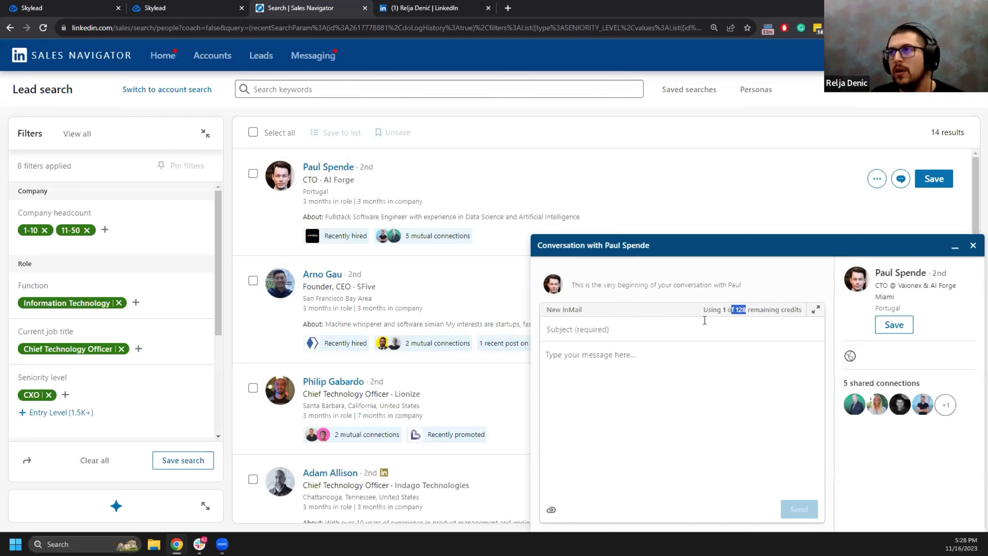
left_click(730, 317)
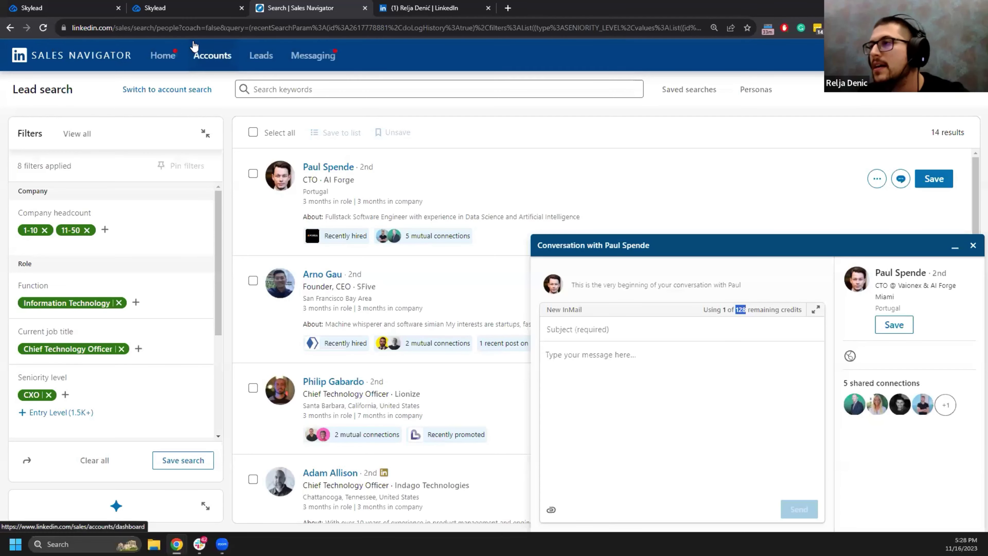
left_click(181, 12)
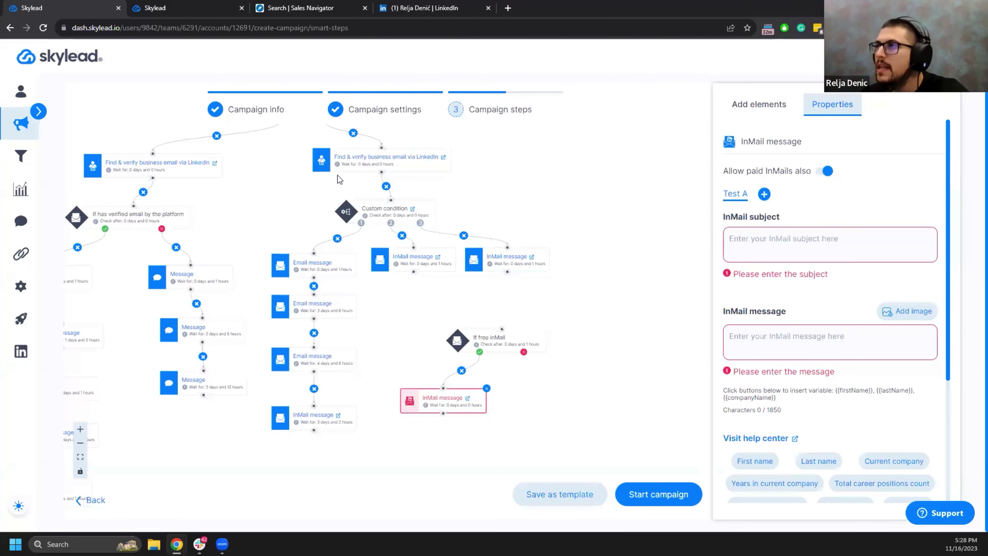
Delete the remaining InMail message under If free inMail, and add a View profile step with a 0-day, 1-hour wait on an empty canvas area
left_click(486, 389)
scroll(572, 297, "up", 5)
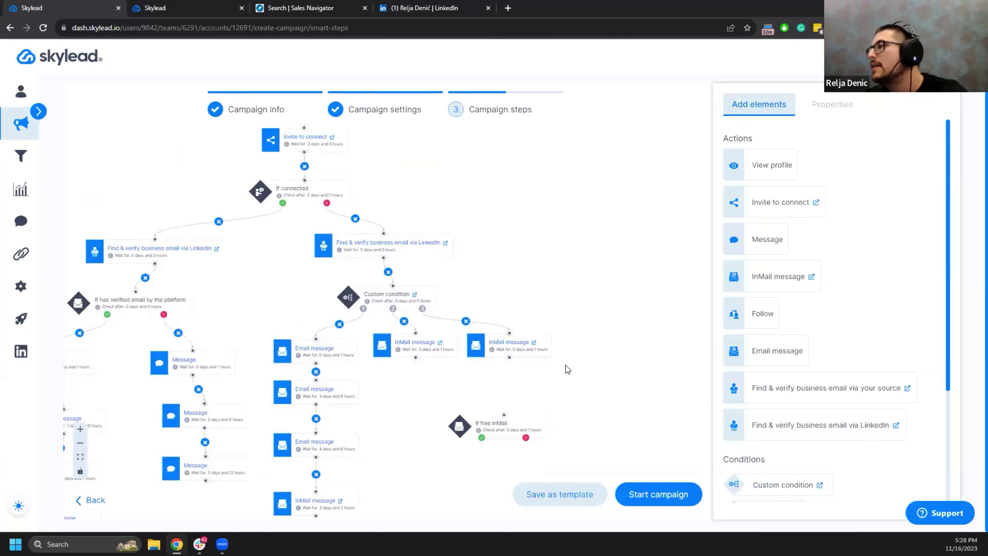
scroll(562, 220, "right", 5)
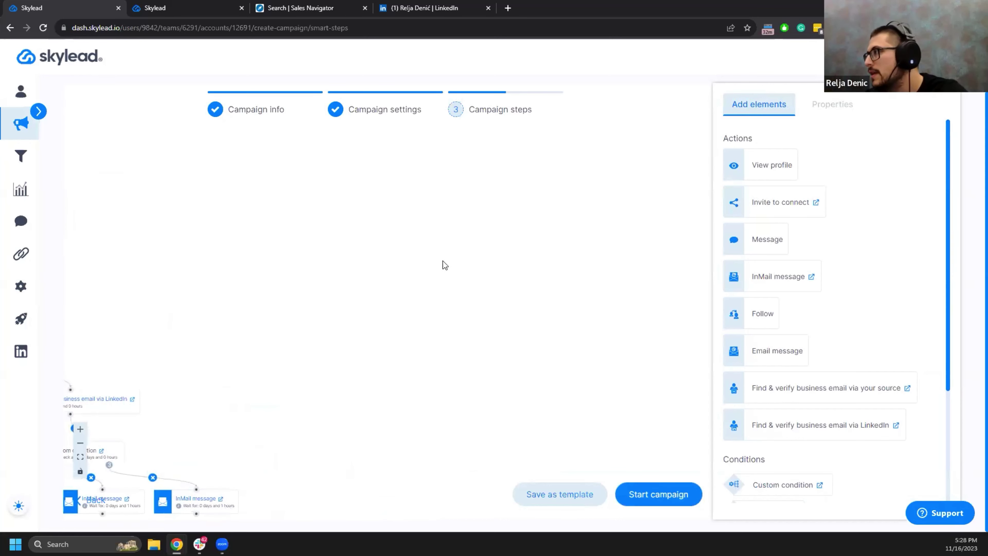
left_click_drag(772, 166, 434, 247)
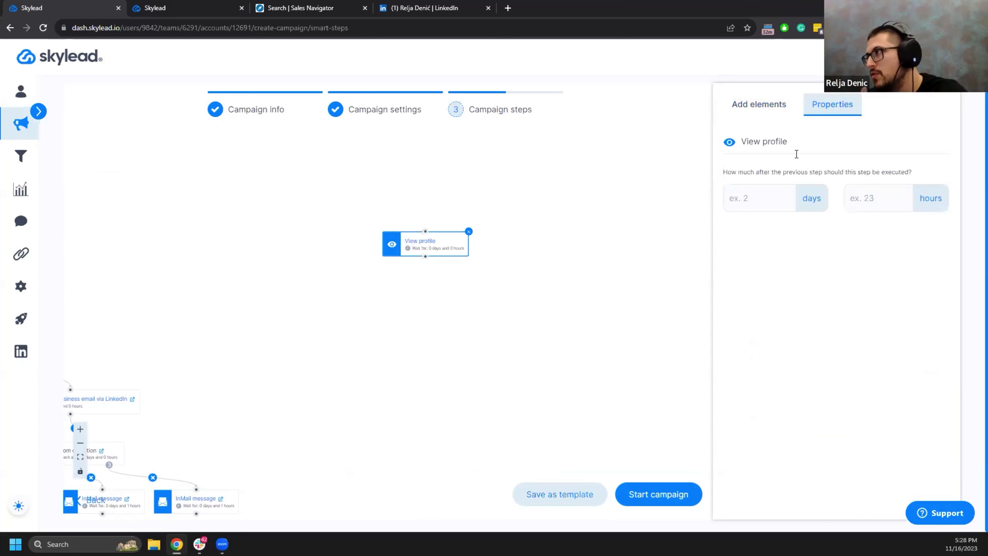
left_click(902, 201)
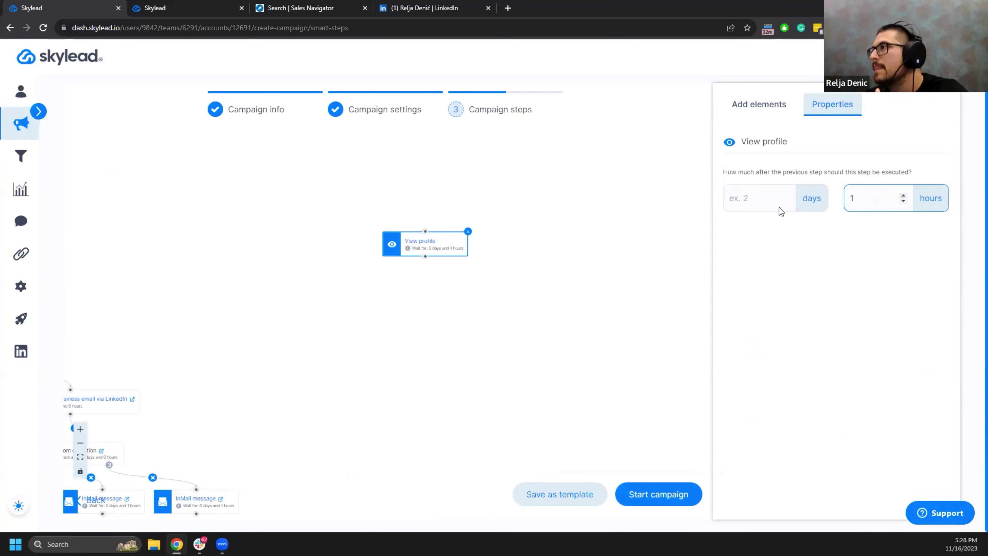
left_click(786, 201)
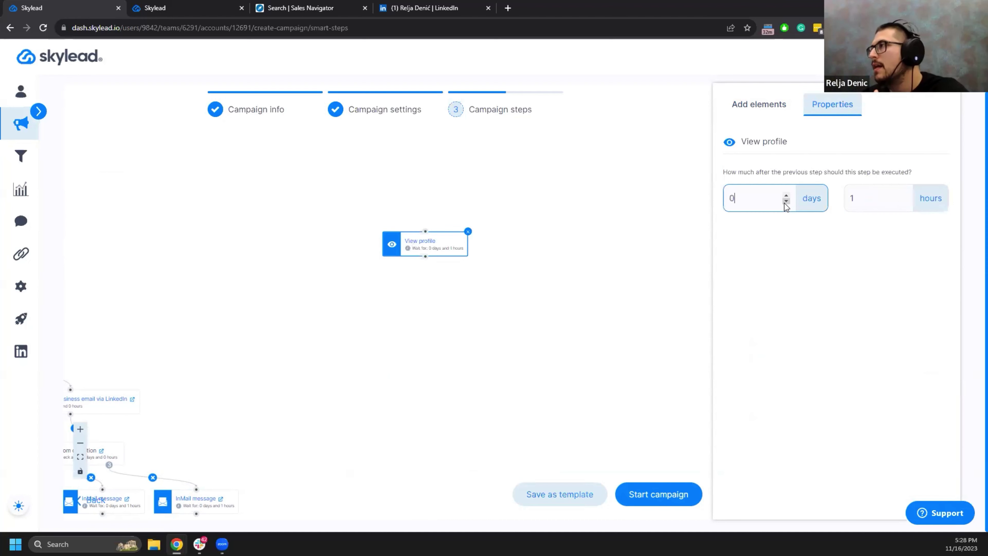
Add an InMail message below View profile, and insert an If free inMail condition connected to the View profile step
left_click(761, 104)
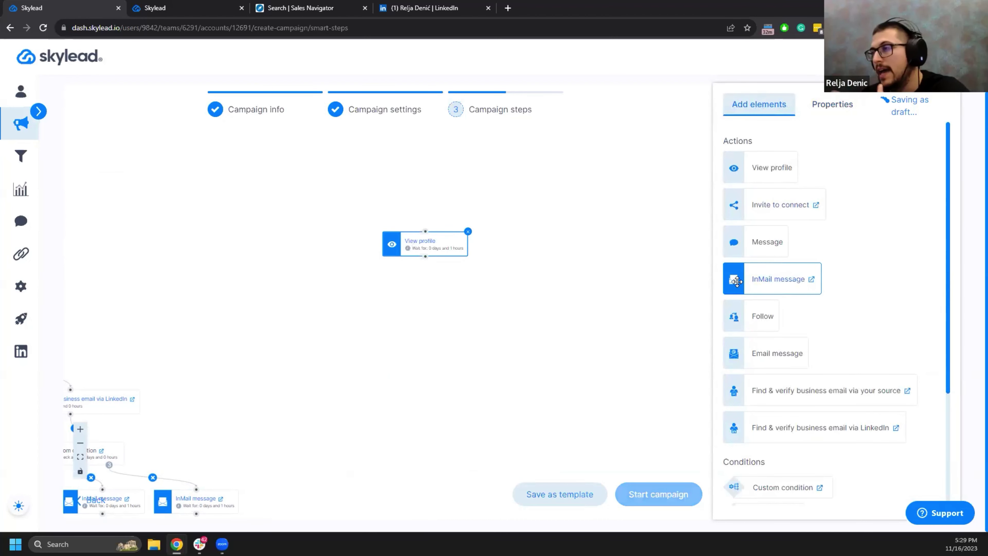
left_click_drag(737, 281, 487, 329)
left_click(765, 117)
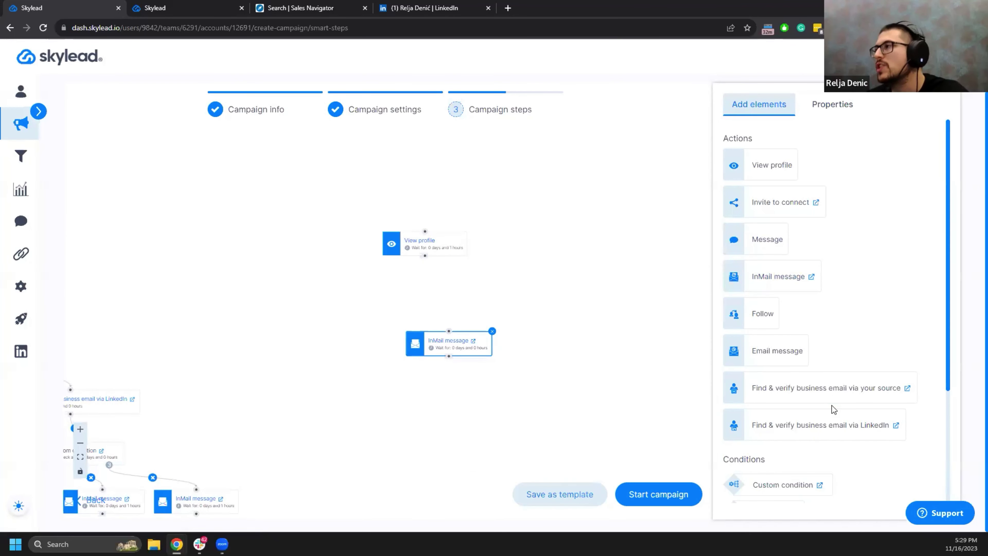
scroll(842, 356, "down", 4)
scroll(824, 349, "up", 4)
scroll(818, 337, "down", 2)
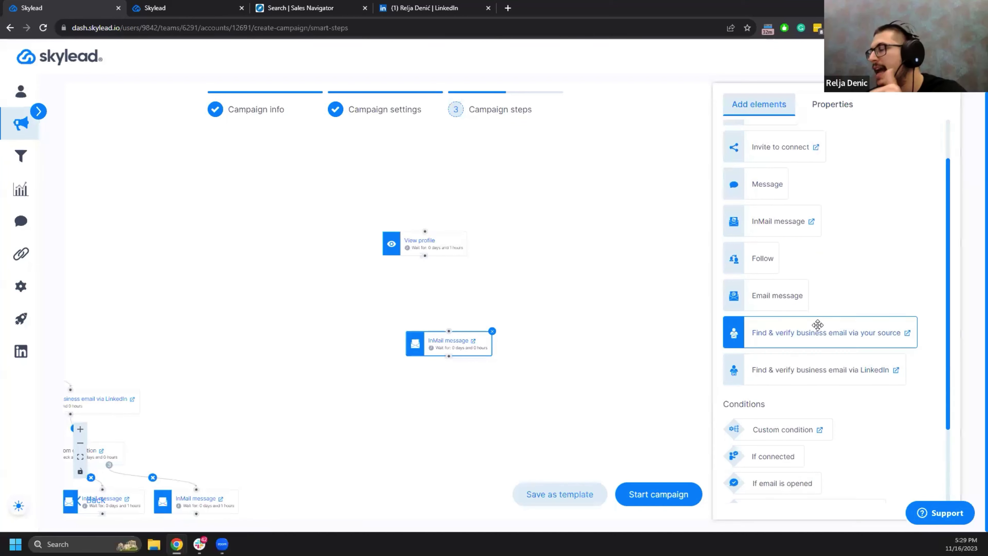
scroll(801, 313, "up", 2)
scroll(804, 314, "down", 5)
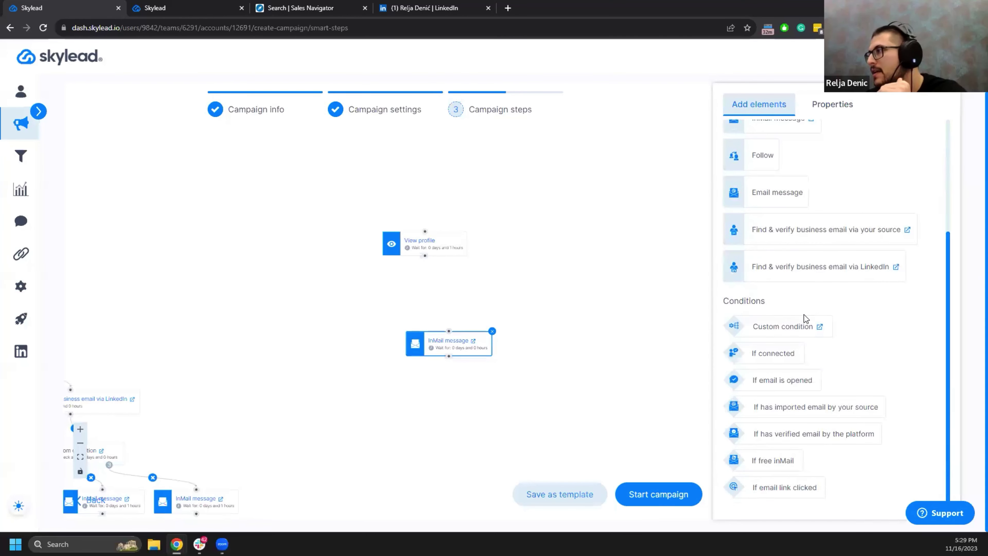
left_click_drag(779, 459, 448, 292)
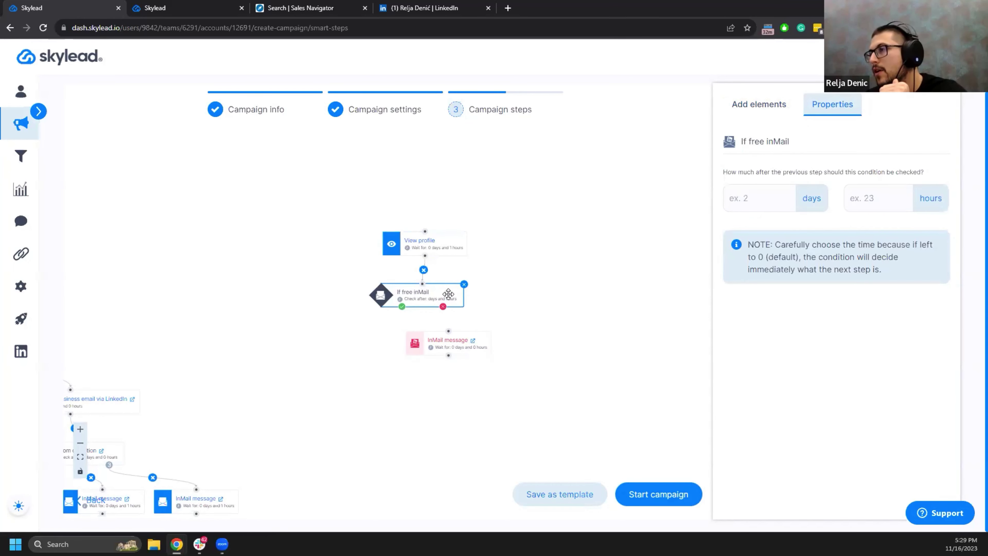
Move the new InMail message below the If free inMail condition and connect it to the positive branch
left_click(479, 333)
left_click_drag(470, 333, 375, 354)
left_click_drag(406, 309, 407, 307)
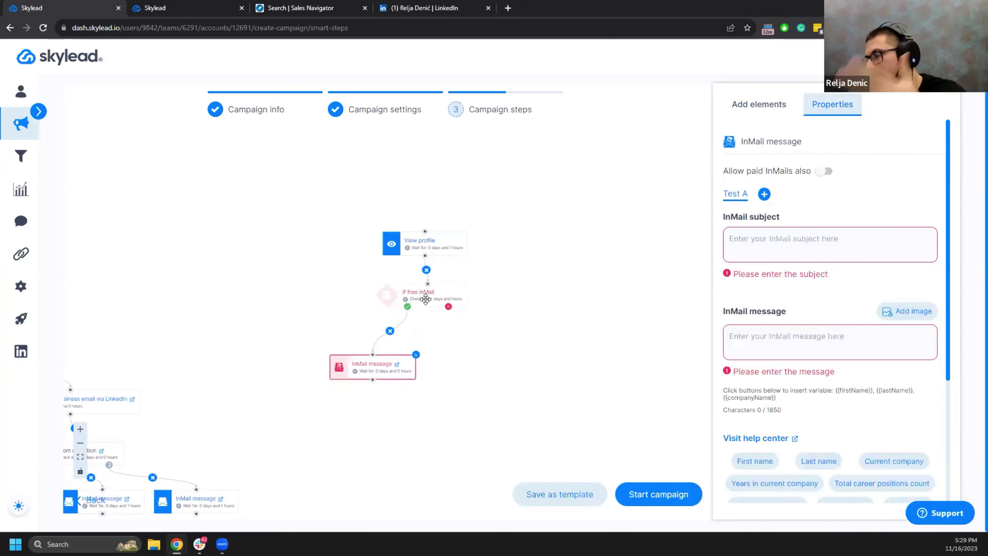
Add an Invite to connect step on the negative branch of the If free inMail condition below View profile
left_click(451, 293)
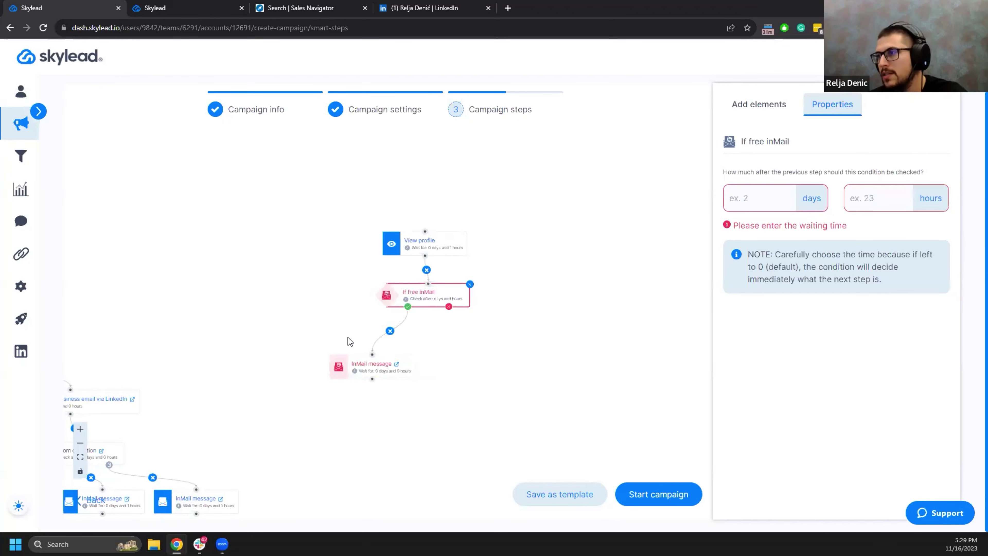
left_click(750, 106)
scroll(787, 194, "up", 4)
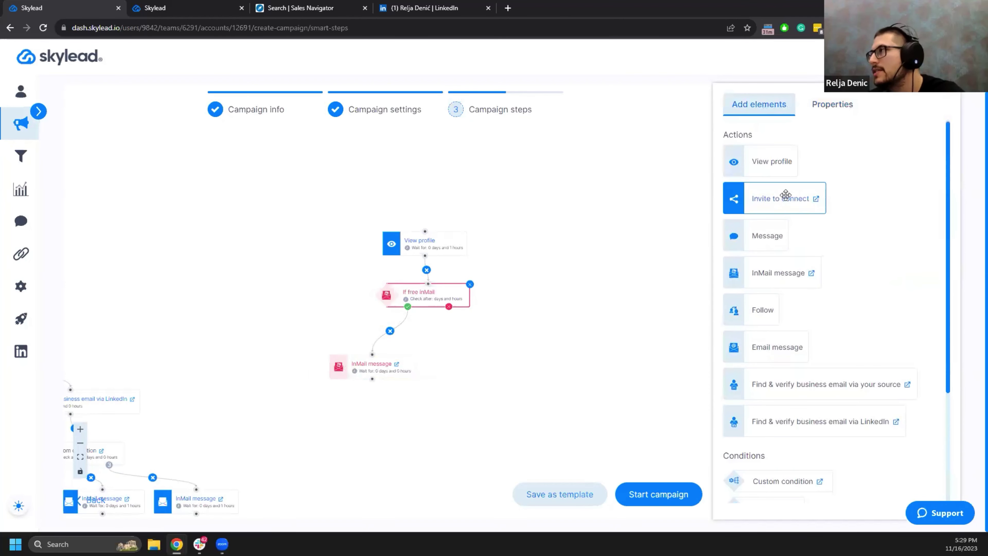
left_click_drag(786, 207, 447, 306)
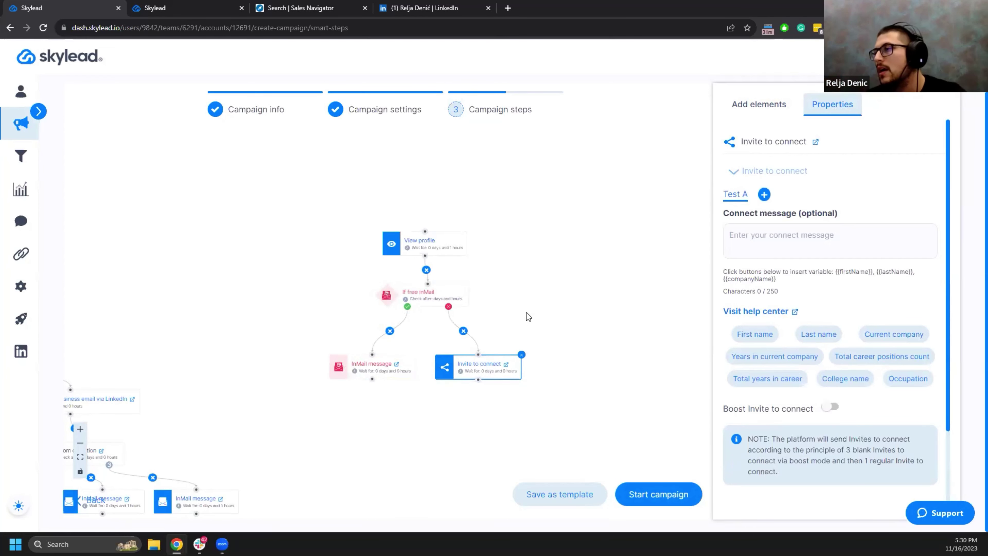
left_click(743, 105)
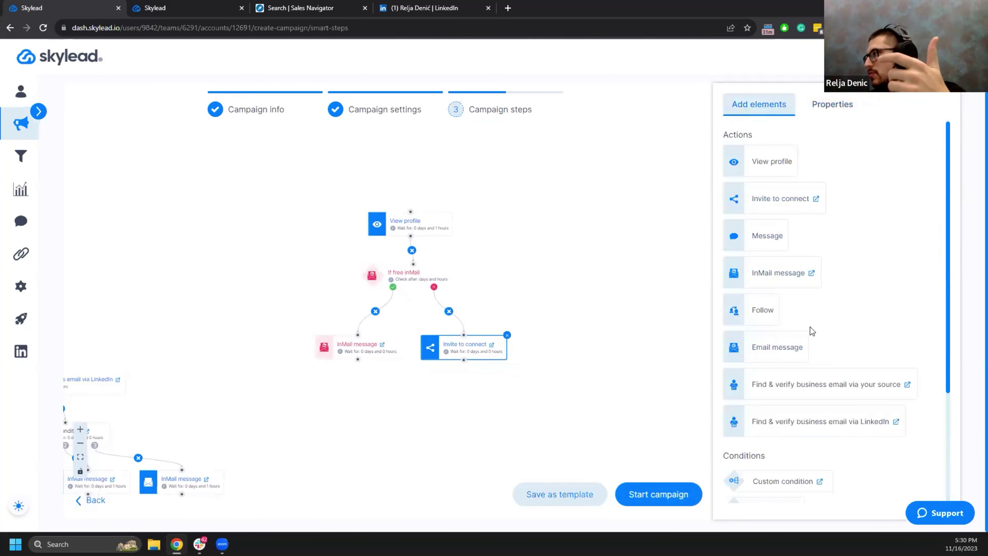
Add an If connected condition below Invite to connect, checked 3 days and 0 hours after the previous step
scroll(811, 331, "down", 4)
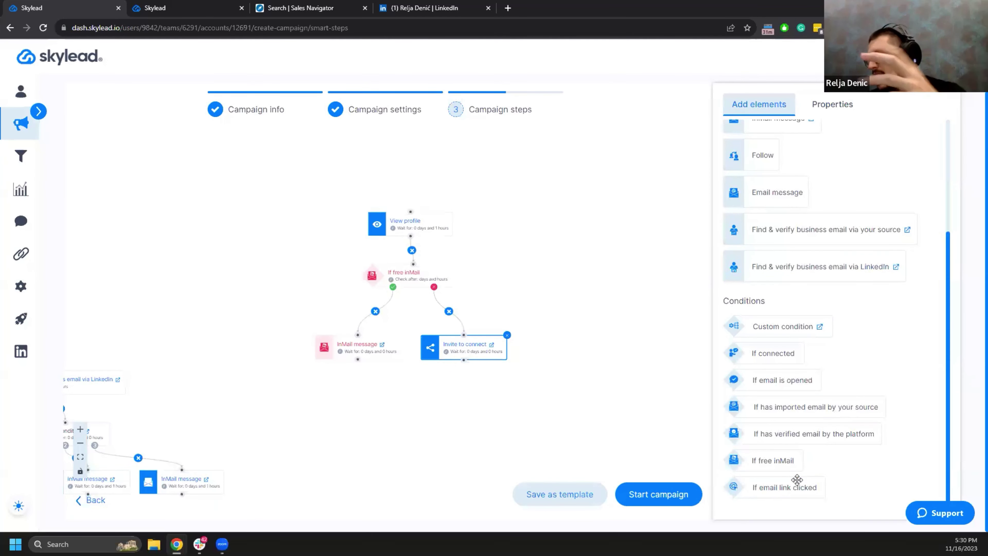
mouse_move(776, 368)
left_mouse_down()
mouse_move(445, 409)
mouse_move(495, 402)
mouse_move(463, 359)
left_mouse_up()
left_click_drag(511, 410, 487, 403)
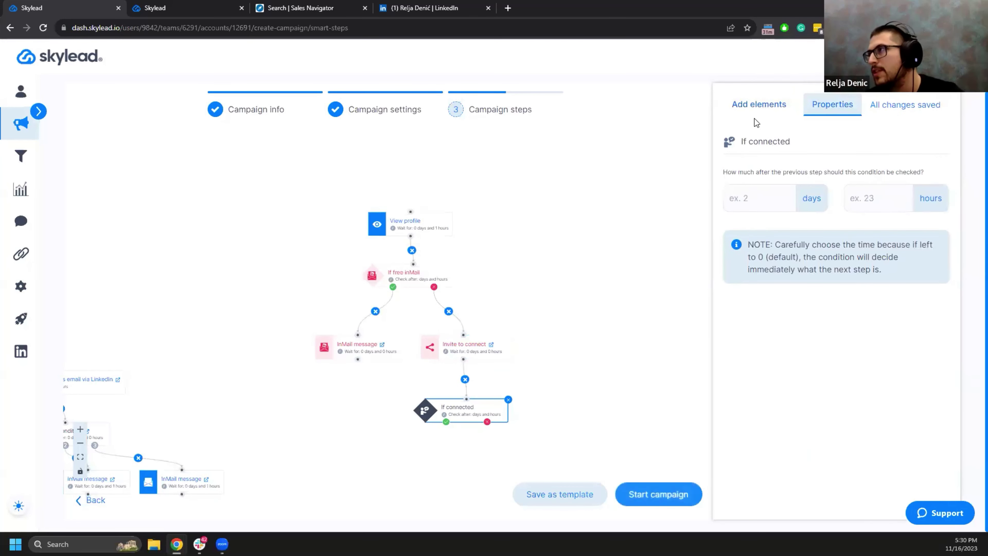
left_click(792, 197)
type("3")
left_click(878, 198)
type("0")
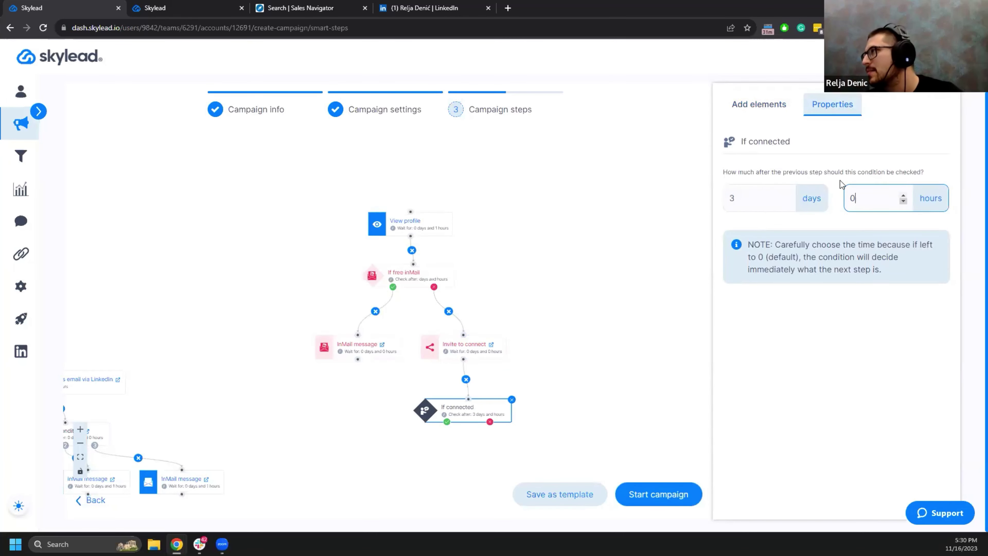
Add an InMail message on the negative branch of If connected and allow paid InMails for it
left_click(752, 104)
scroll(825, 236, "up", 4)
left_click_drag(794, 274, 553, 454)
scroll(585, 380, "down", 2)
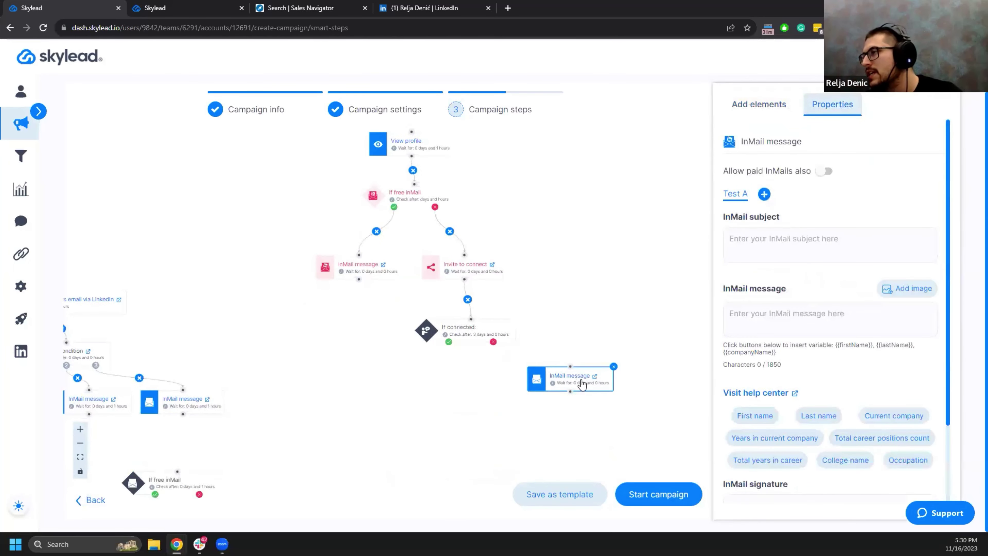
left_click_drag(572, 376, 493, 342)
left_click(823, 172)
left_click(823, 172)
left_click(823, 171)
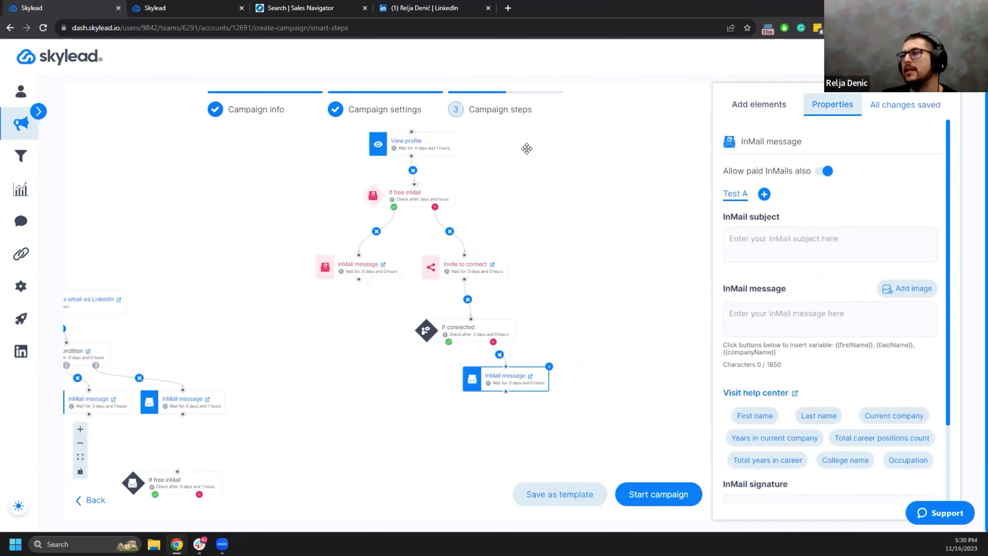
scroll(550, 274, "up", 2)
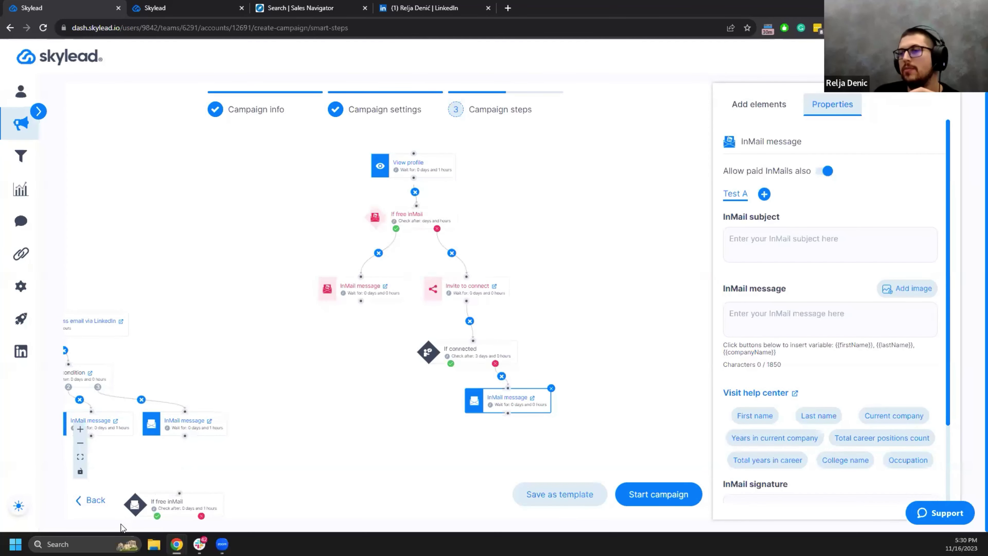
Return to the campaign's LinkedIn settings and turn off Discover Premium LinkedIn accounts only
left_click(95, 501)
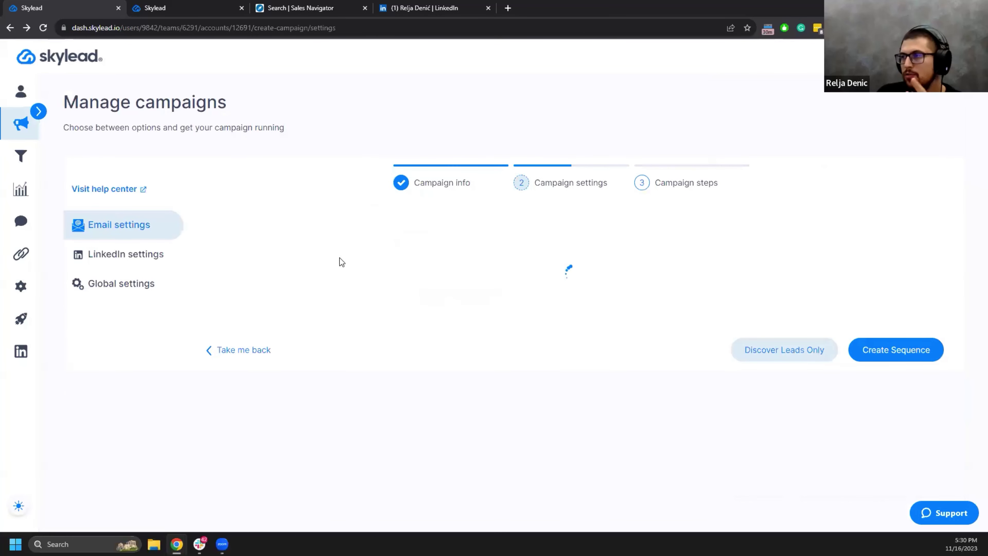
left_click(131, 269)
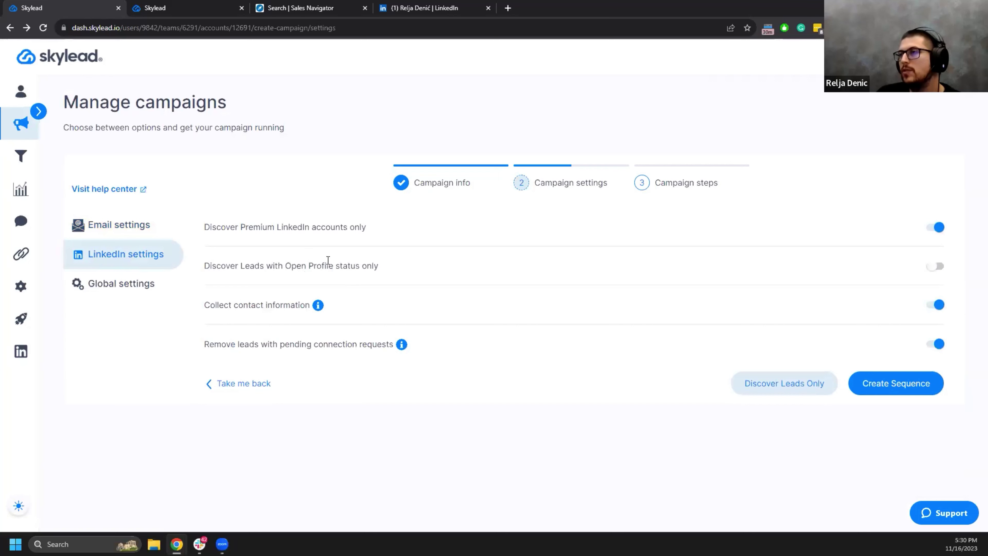
left_click(937, 229)
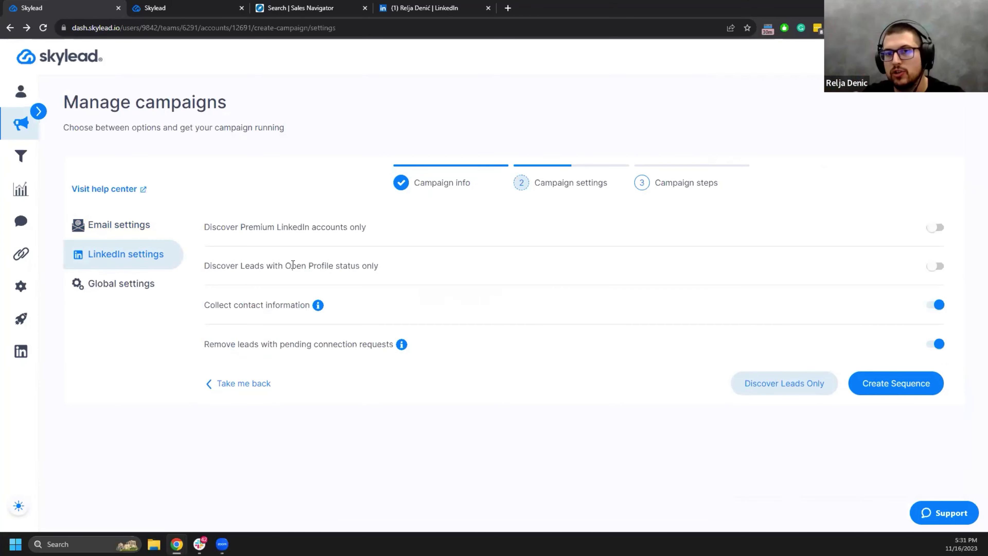
Switch to the Sales Navigator lead search, dismiss the open conversation, and examine the listed leads
left_click(273, 7)
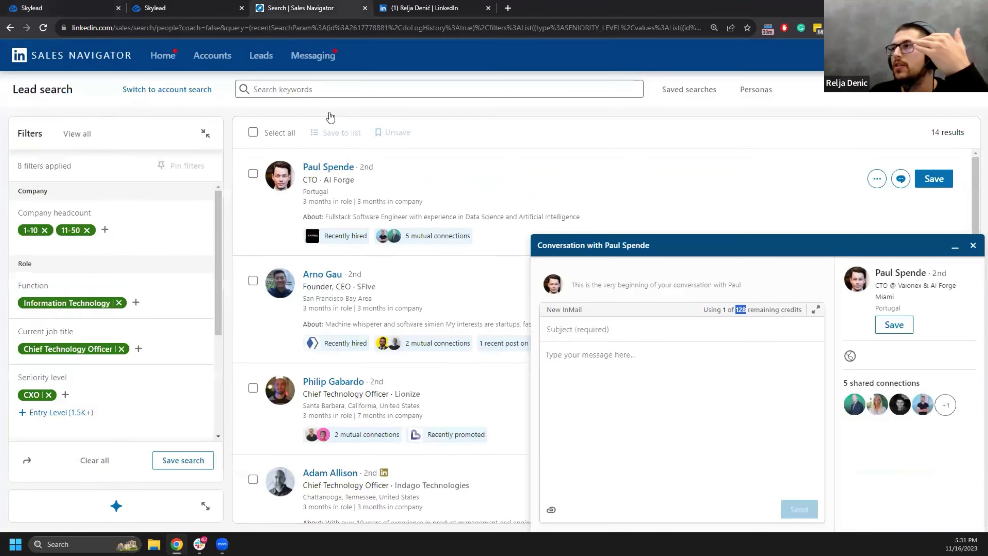
left_click(972, 246)
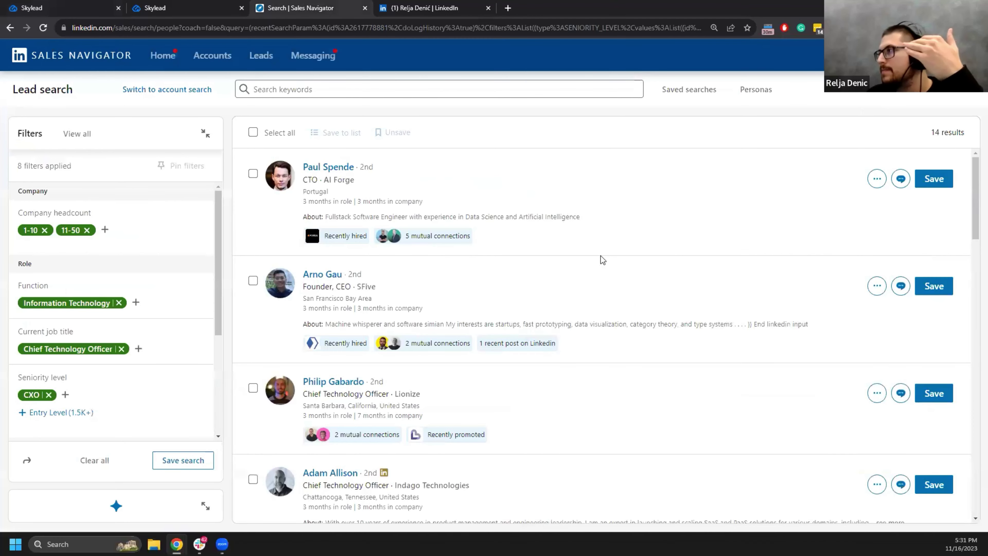
scroll(602, 259, "down", 10)
scroll(510, 297, "down", 15)
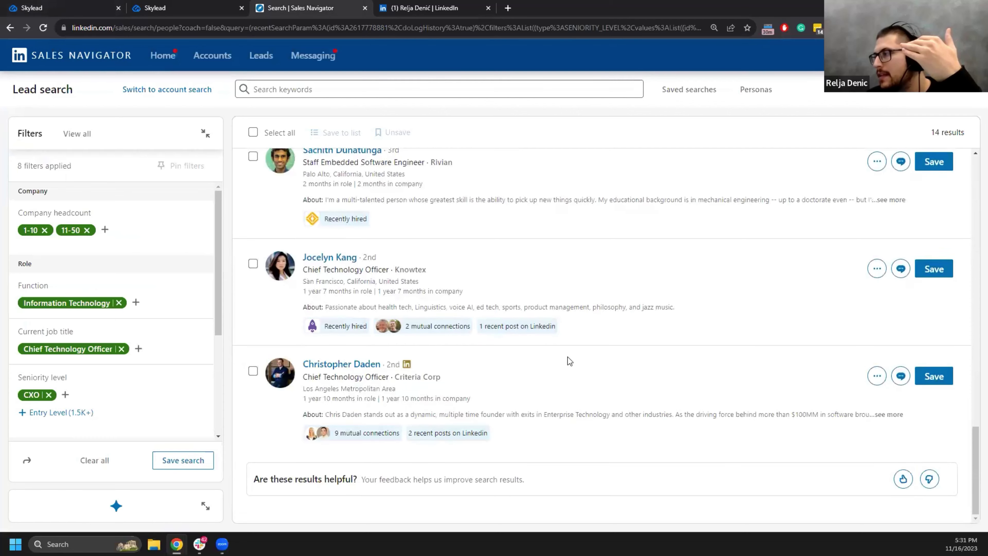
scroll(532, 376, "up", 20)
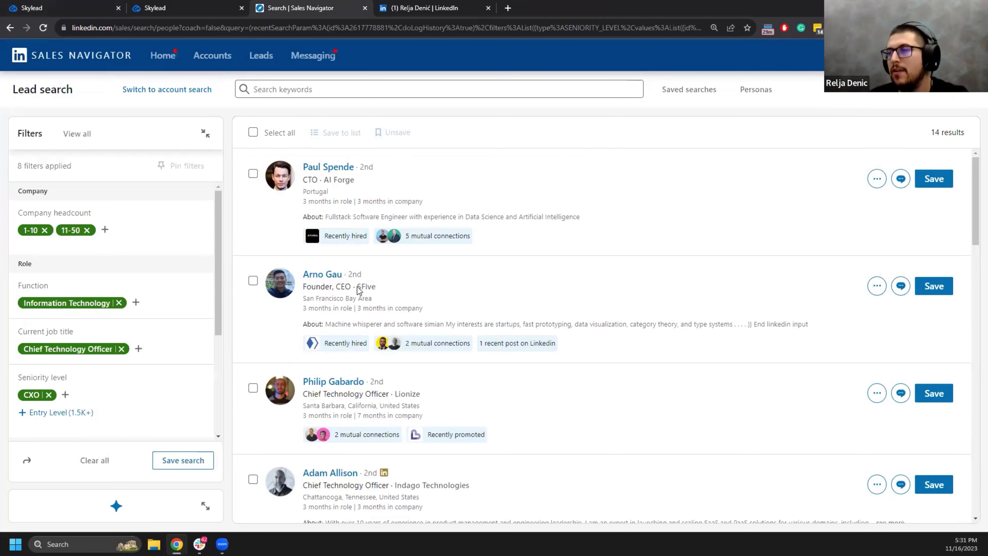
Switch back to Skylead, turn on Discover Leads with Open Profile status only, and proceed to creating the sequence
left_click(107, 11)
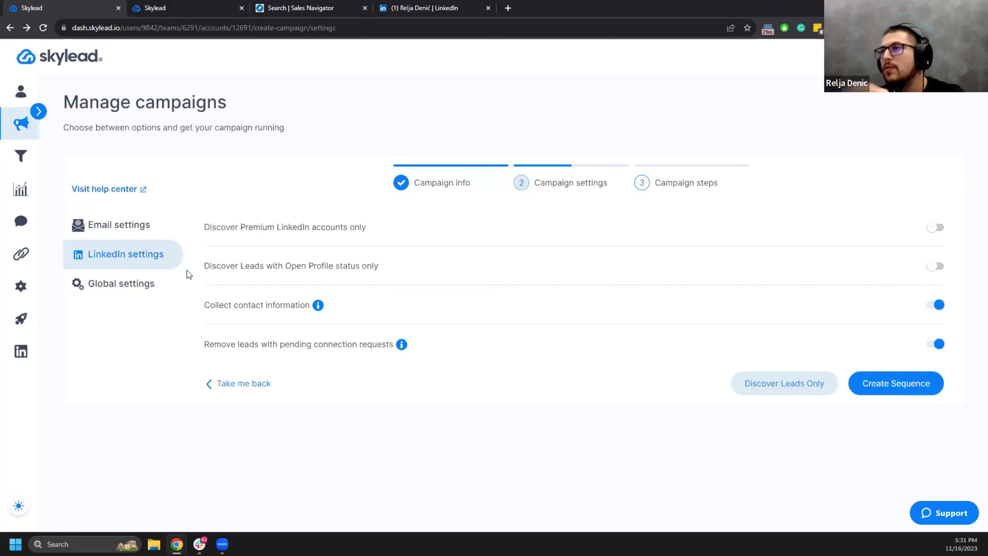
left_click_drag(203, 267, 390, 267)
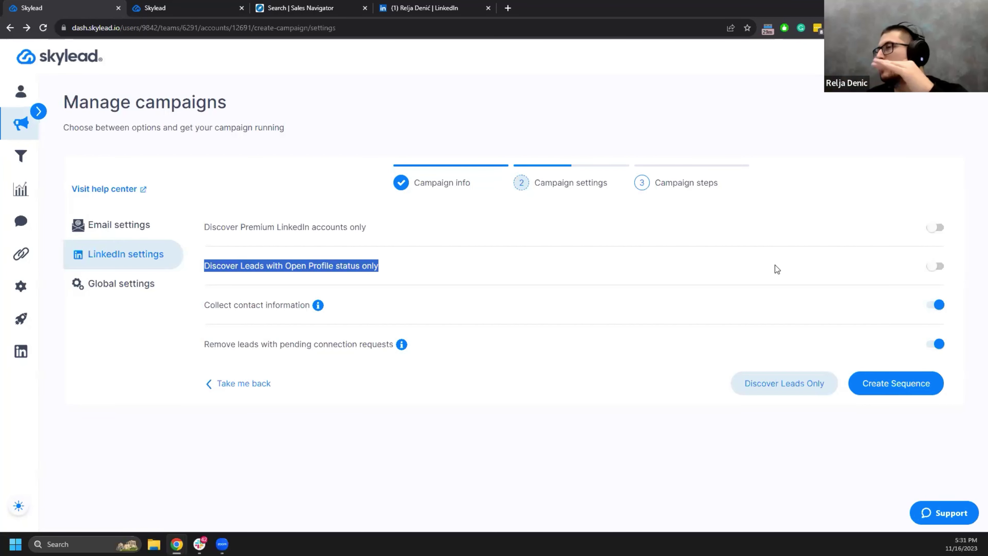
left_click(933, 266)
left_click(926, 384)
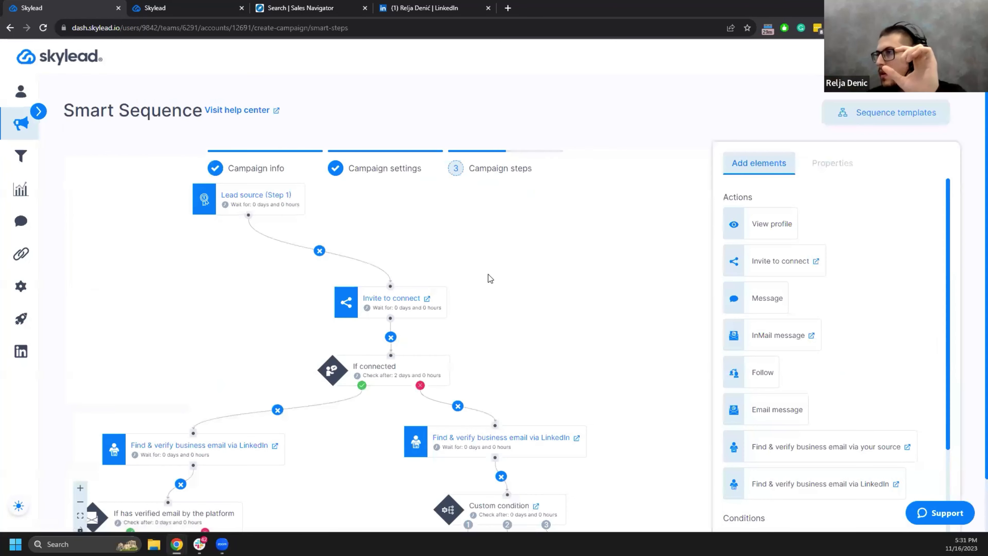
Detach Invite to connect from the start of the sequence and connect an InMail message directly below Lead source
left_click_drag(389, 350, 575, 458)
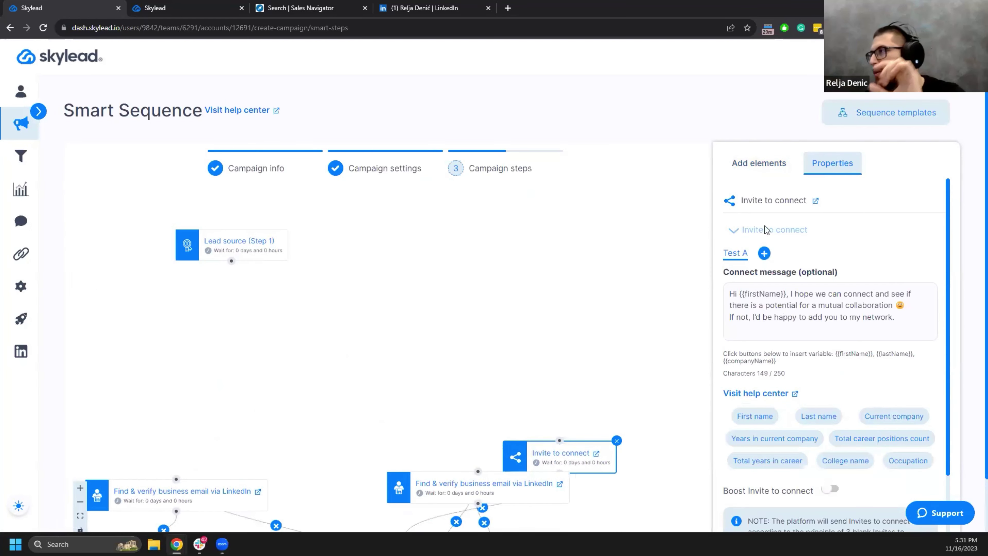
left_click(760, 164)
mouse_move(757, 324)
left_mouse_down()
mouse_move(767, 327)
mouse_move(282, 358)
mouse_move(267, 331)
mouse_move(288, 330)
mouse_move(233, 322)
mouse_move(231, 260)
left_mouse_up()
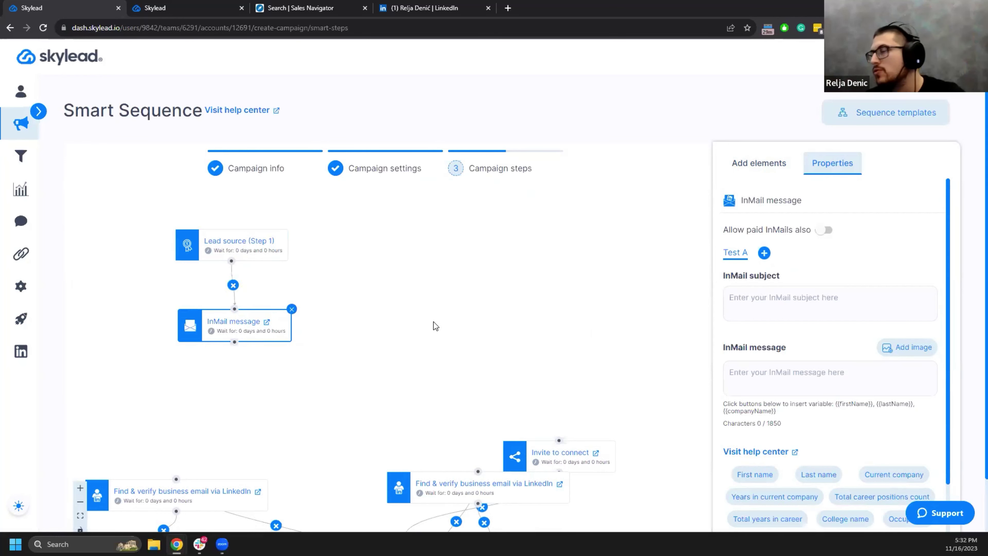
left_click(777, 163)
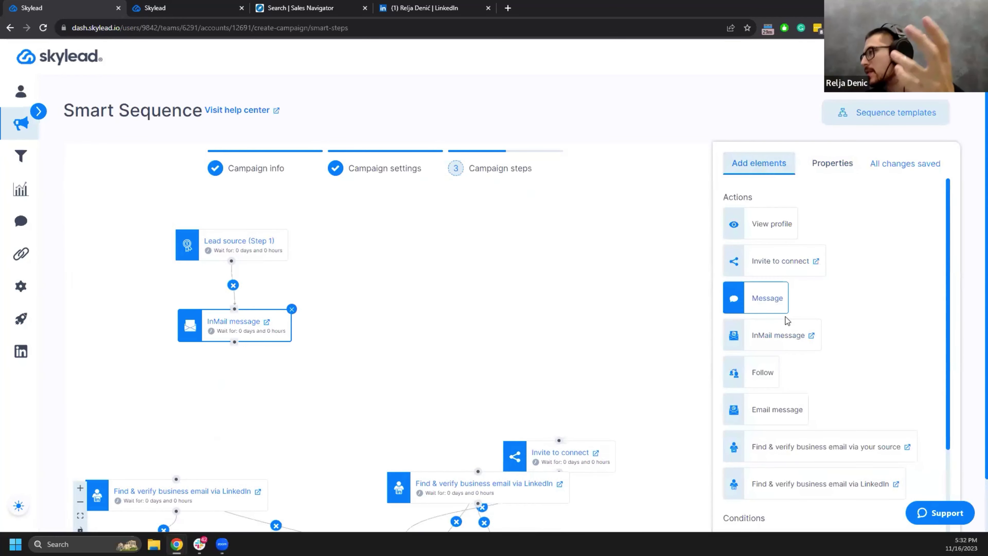
left_click_drag(765, 265, 775, 289)
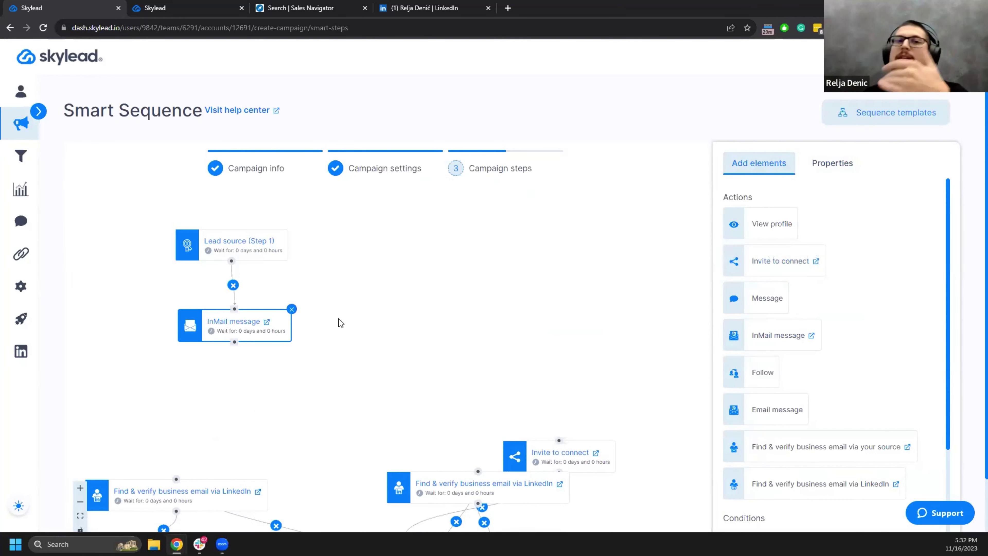
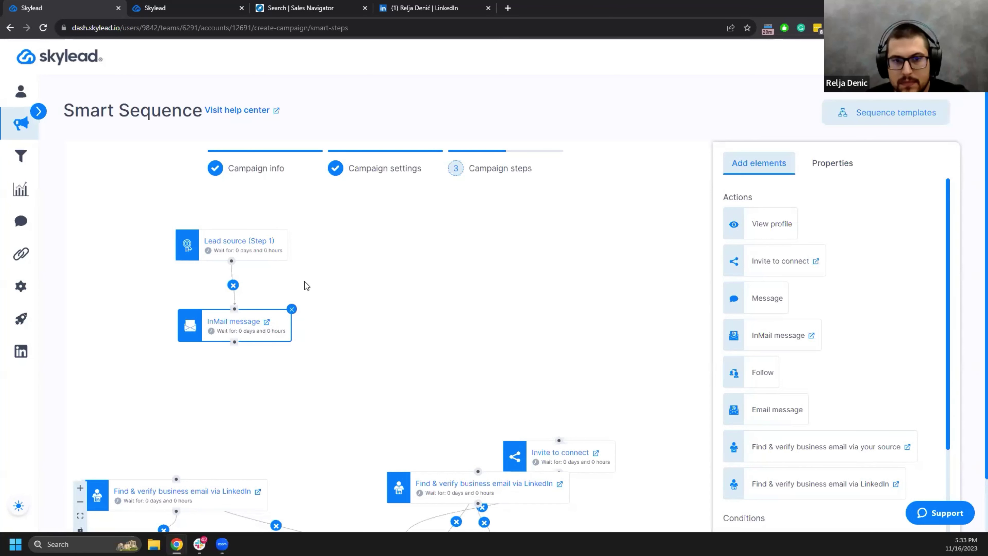
Delete the InMail message below Lead source and leave the sequence for the campaigns overview
left_click(292, 308)
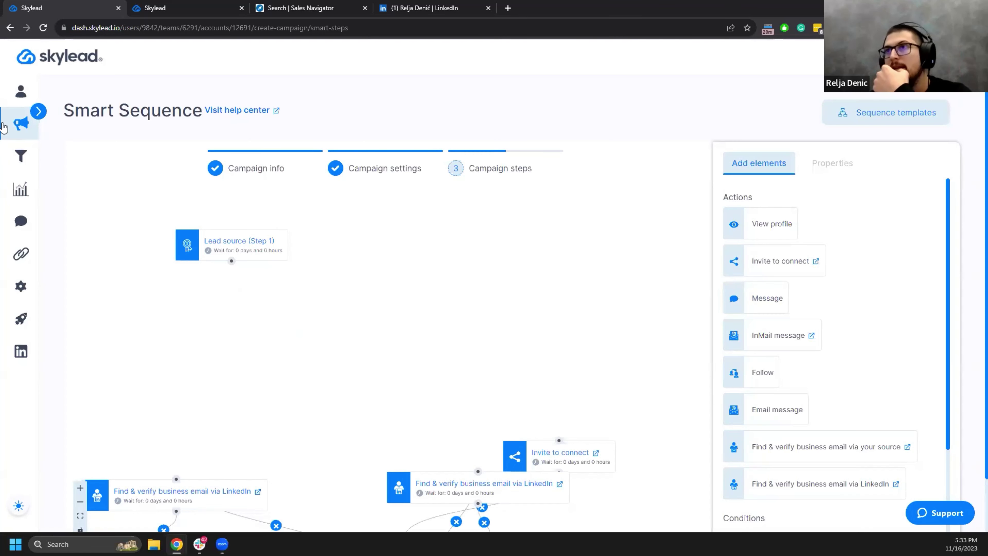
left_click(20, 123)
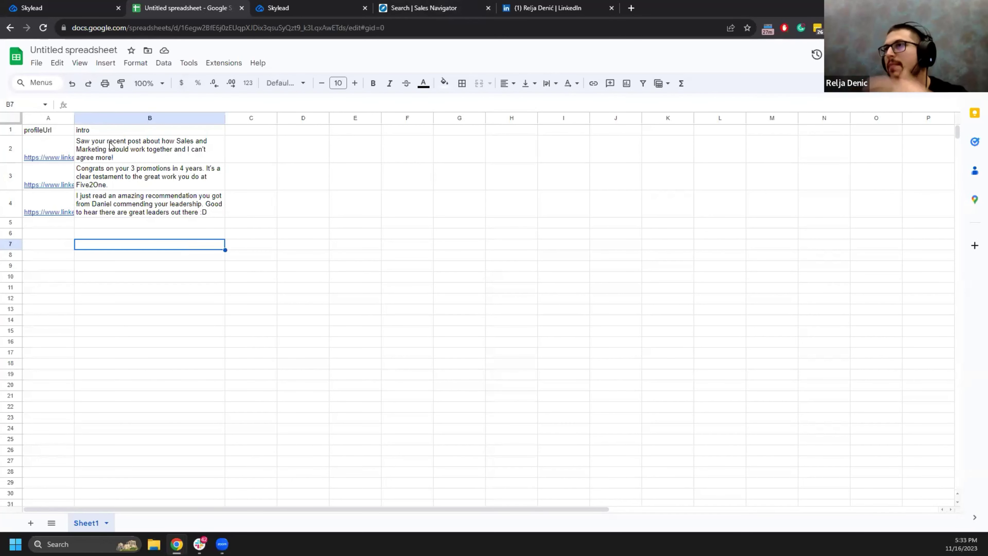
Examine the profileUrl column and the personalized intro texts for the leads in the Google Sheets spreadsheet
left_click(28, 152)
left_click(86, 149)
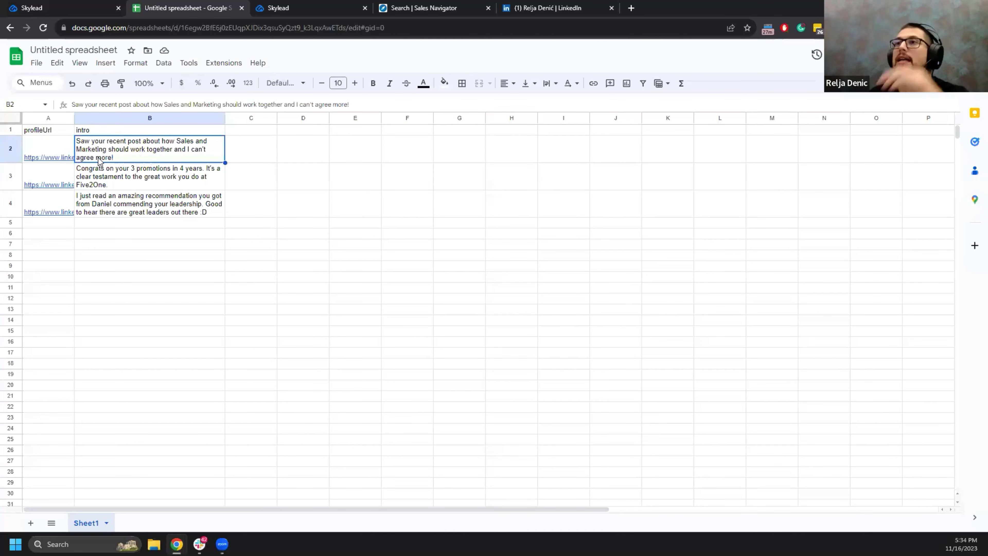
left_click(112, 188)
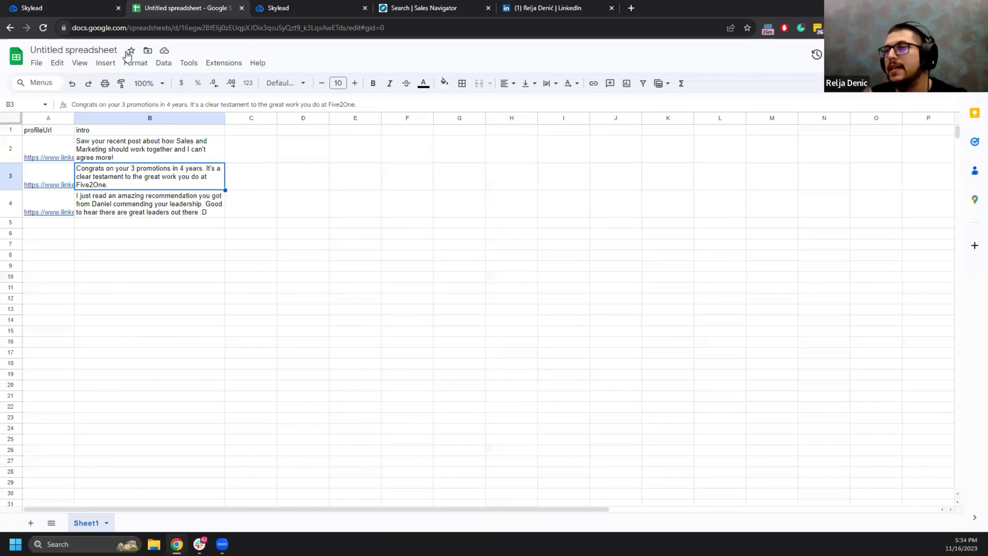
Switch to Skylead and start creating a new campaign
left_click(83, 7)
left_click(891, 147)
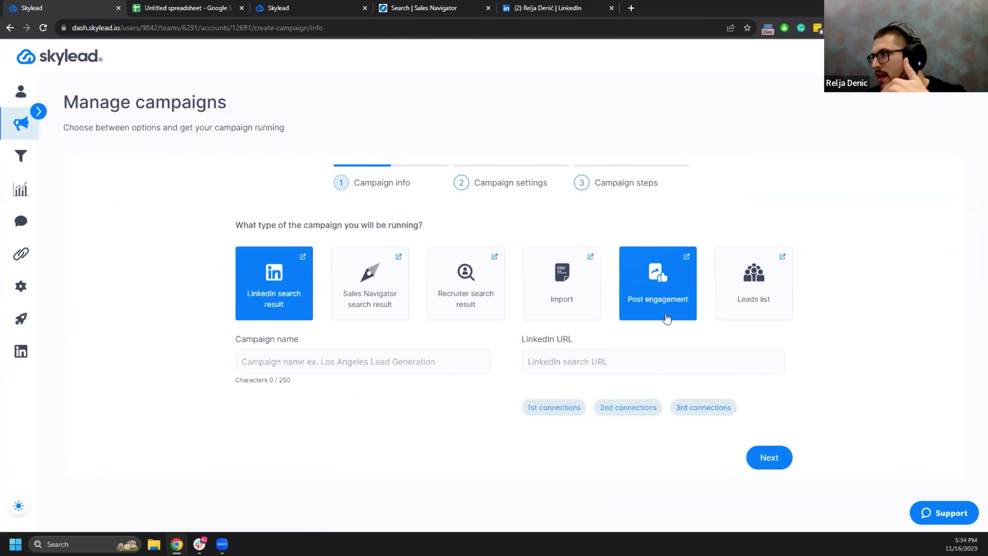
Switch to the Google Sheets spreadsheet and download it as a Comma Separated Values (.csv) file
left_click(163, 5)
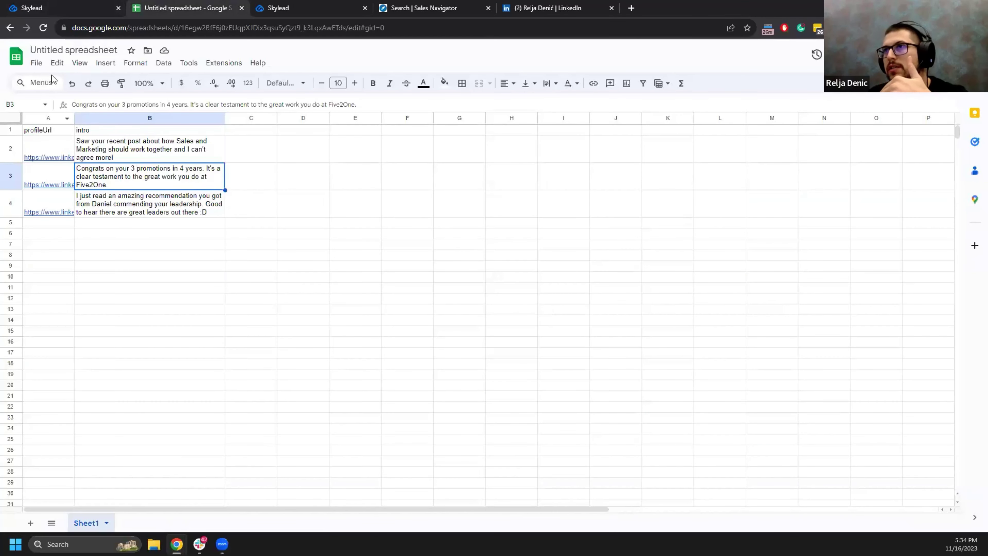
left_click(36, 63)
mouse_move(147, 190)
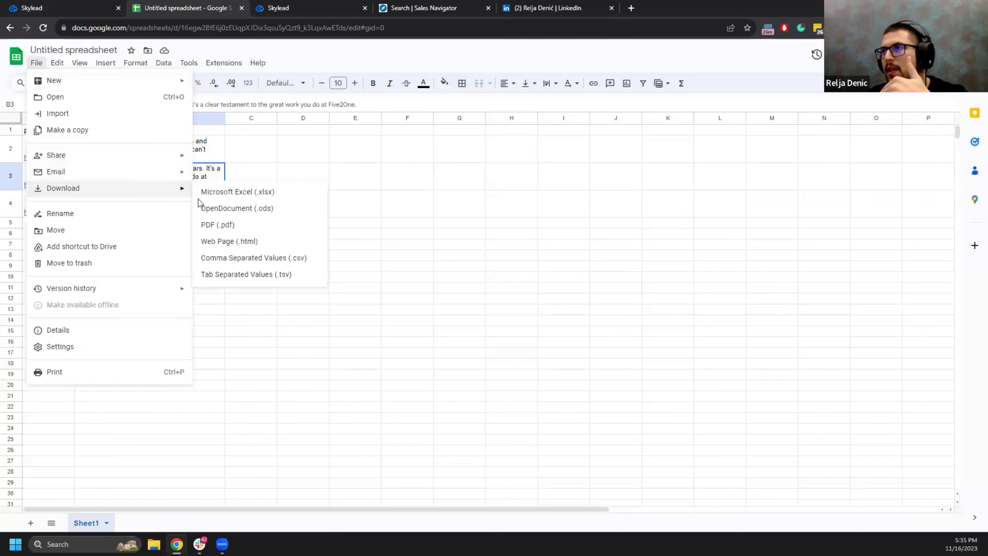
left_click(280, 258)
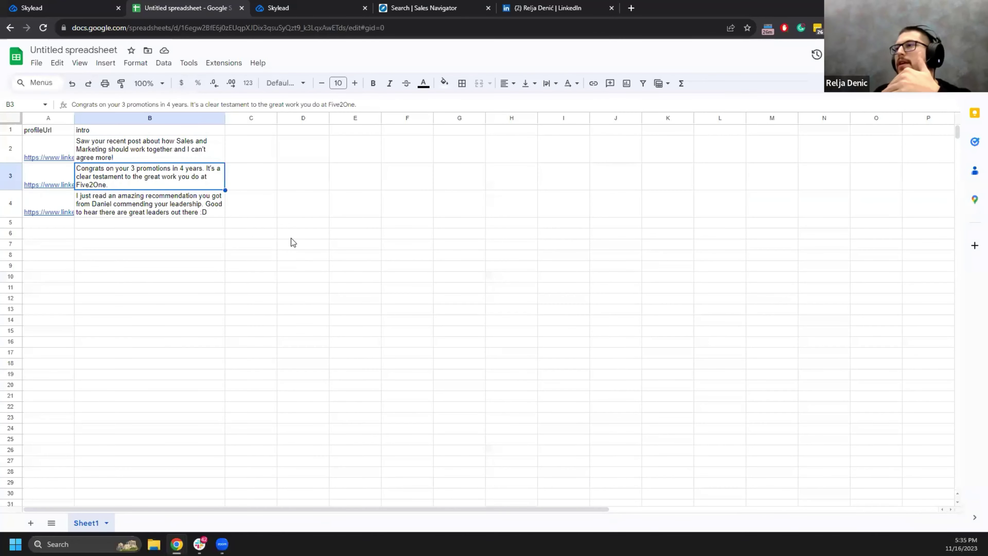
left_click(620, 294)
In the new Skylead campaign, choose the Import type and load Untitled spreadsheet - Sheet1 (1).csv from Downloads
key("ctrl+1")
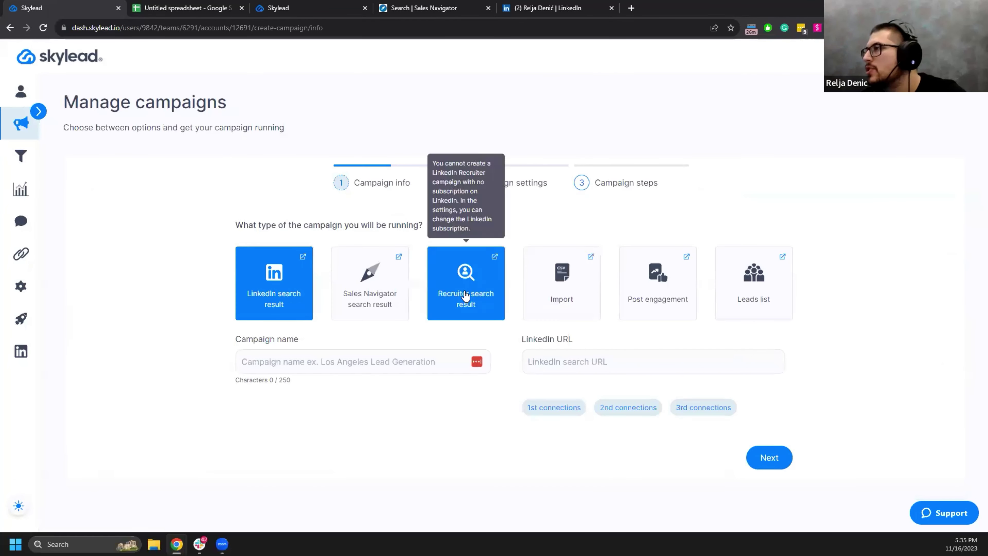
left_click(595, 296)
left_click(769, 362)
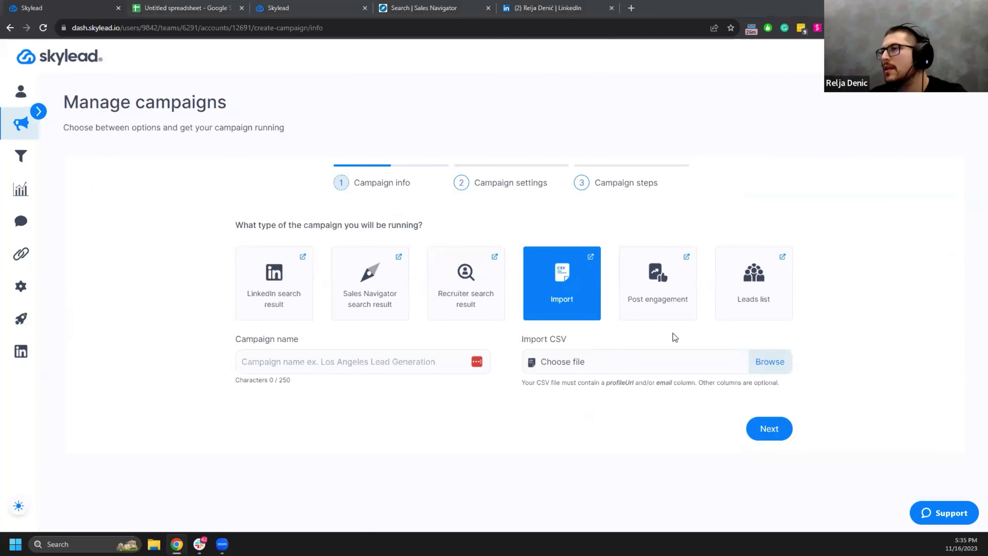
left_click(42, 151)
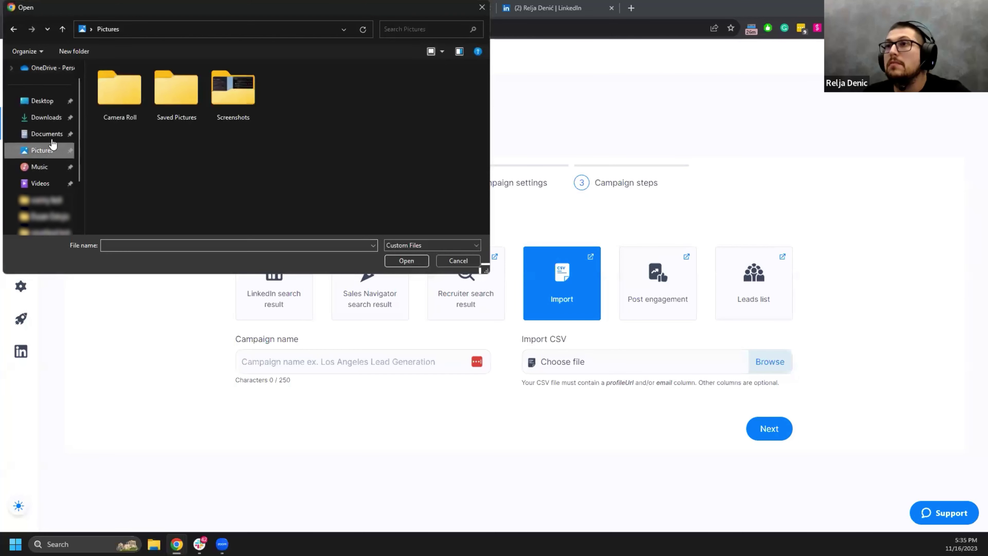
left_click(45, 117)
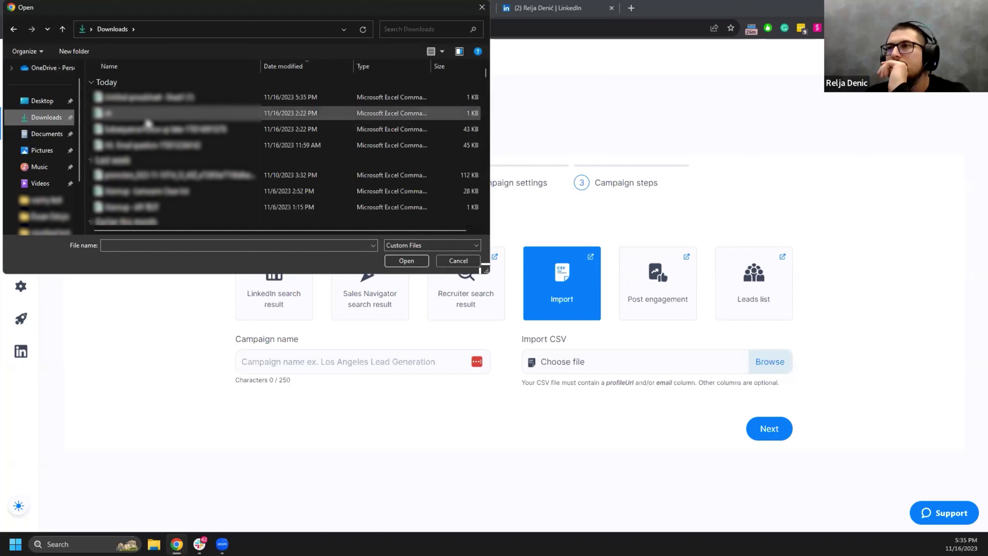
left_click(155, 97)
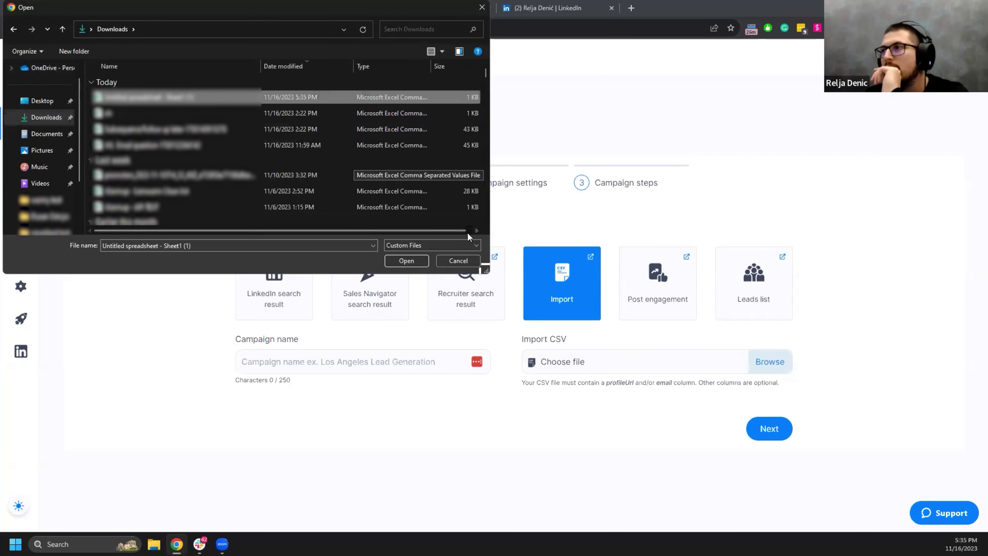
left_click(467, 260)
Name the import campaign "Test", import the leads from the CSV file and proceed to the campaign settings
left_click(371, 360)
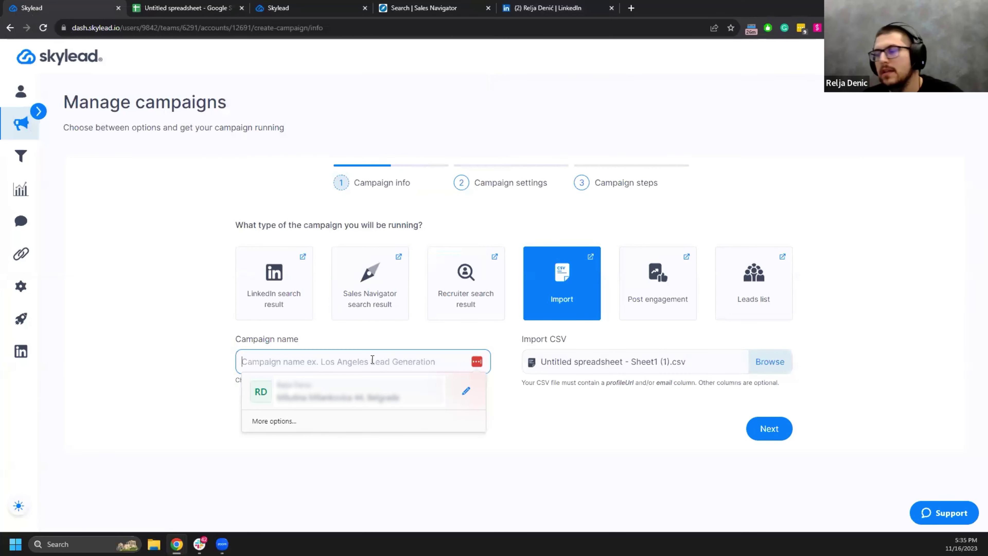
type("Test")
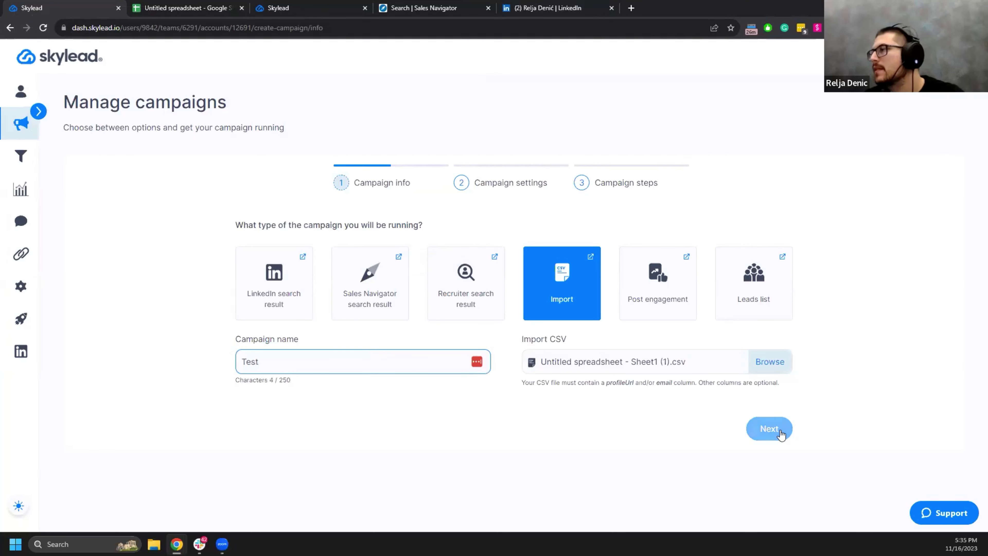
left_click(768, 430)
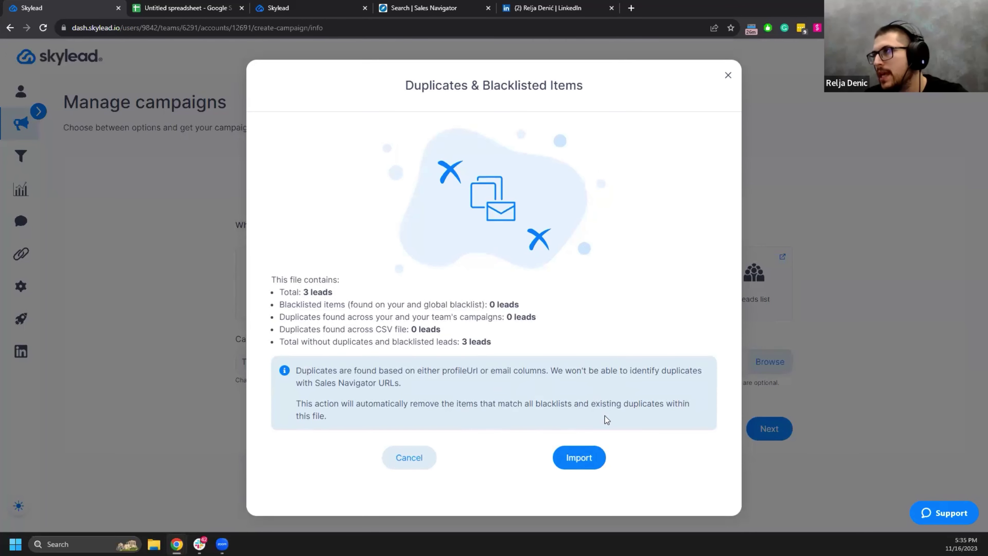
left_click(579, 457)
left_click(767, 431)
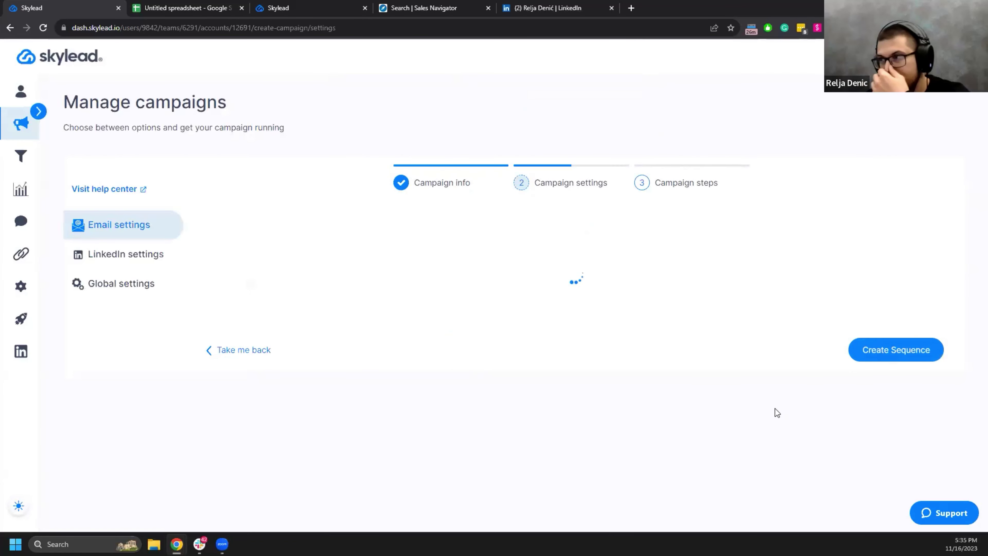
Create a sequence from scratch, add an Invite to connect step below the Lead source and link the two
left_click(859, 355)
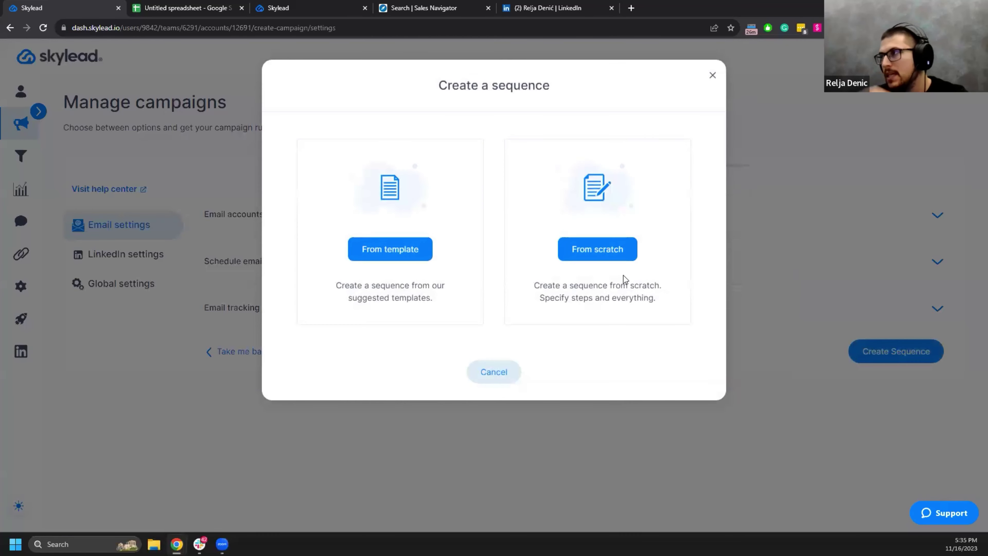
left_click(600, 258)
left_click_drag(777, 265, 383, 288)
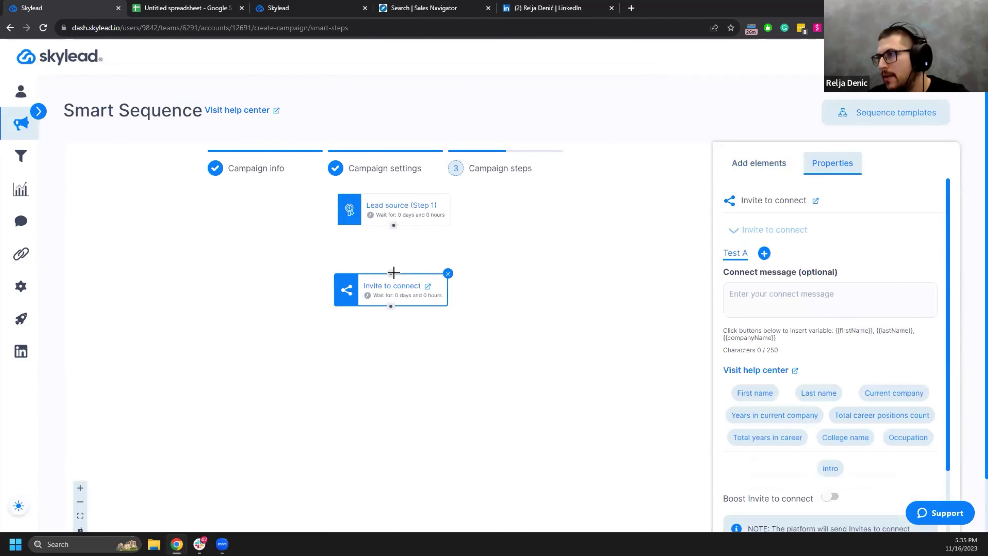
left_click_drag(391, 240, 394, 228)
Write the connect message greeting "Hey {{firstName}}," followed by a separate paragraph with the {{intro}} variable
left_click(740, 297)
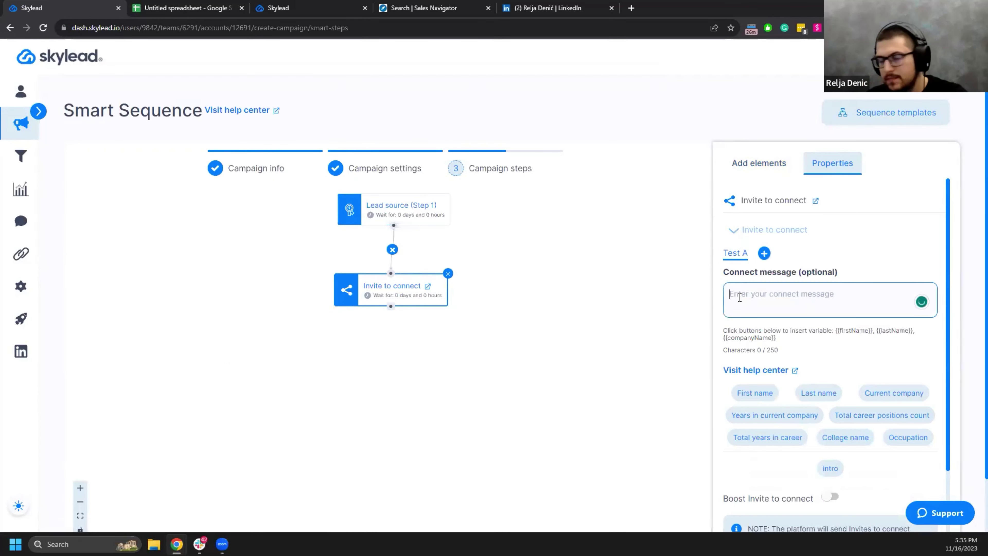
type("Hey")
left_click(756, 392)
type(",")
key("Return")
key("Return")
scroll(812, 342, "down", 3)
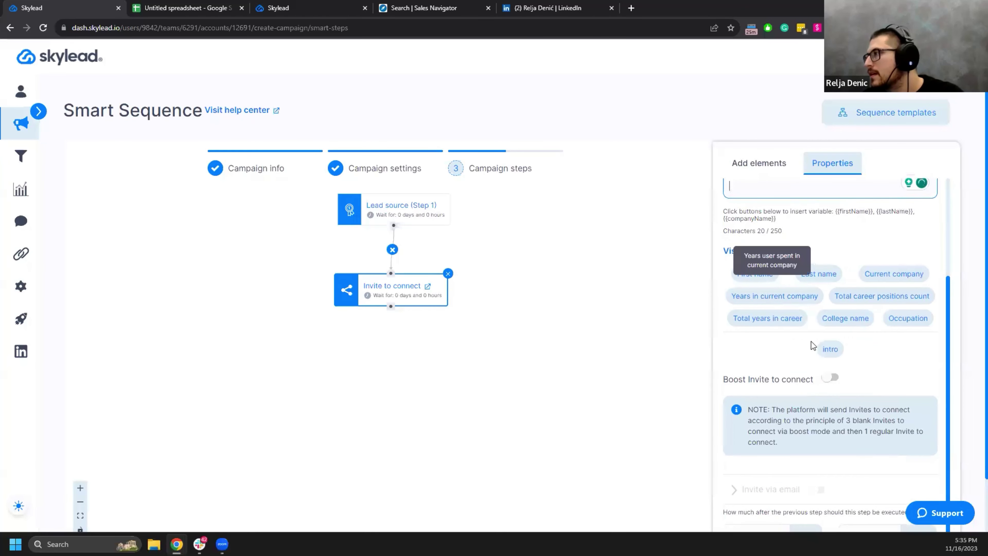
left_click(833, 349)
scroll(801, 311, "up", 3)
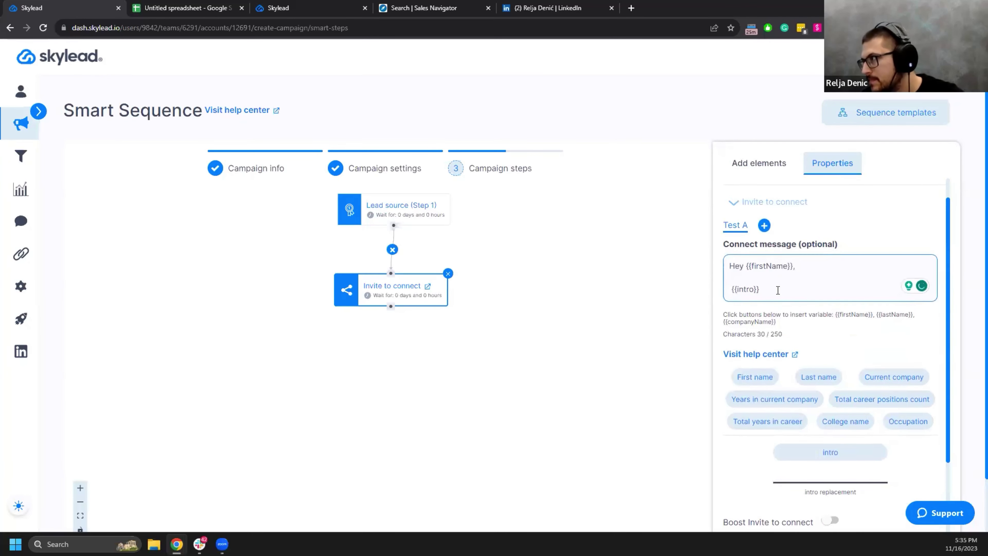
Add the closing line "Let's connect!" as a separate paragraph below the {{intro}} variable
key("Return")
key("Return")
type("Let;s conne")
key("BackSpace")
key("BackSpace")
key("BackSpace")
key("BackSpace")
key("BackSpace")
key("BackSpace")
key("BackSpace")
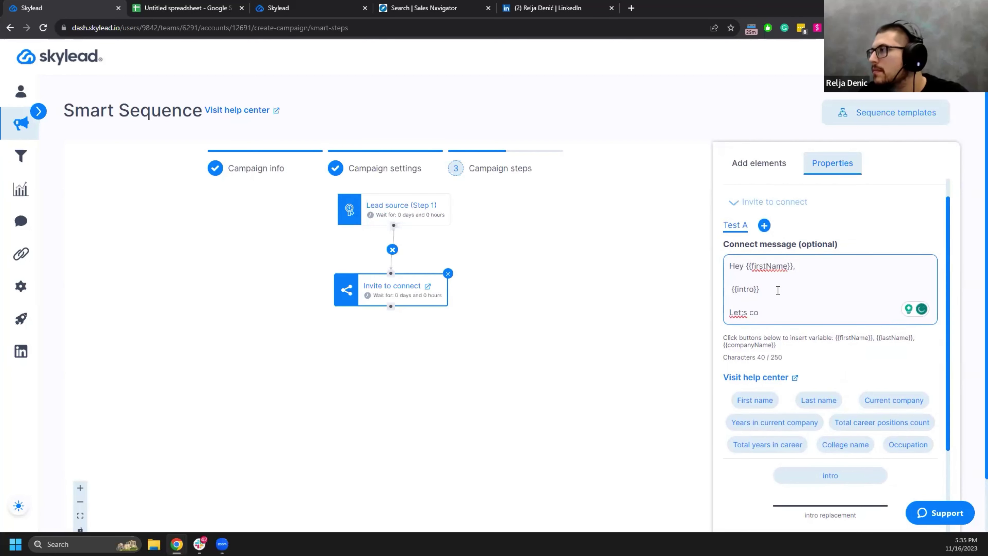
type("connect!")
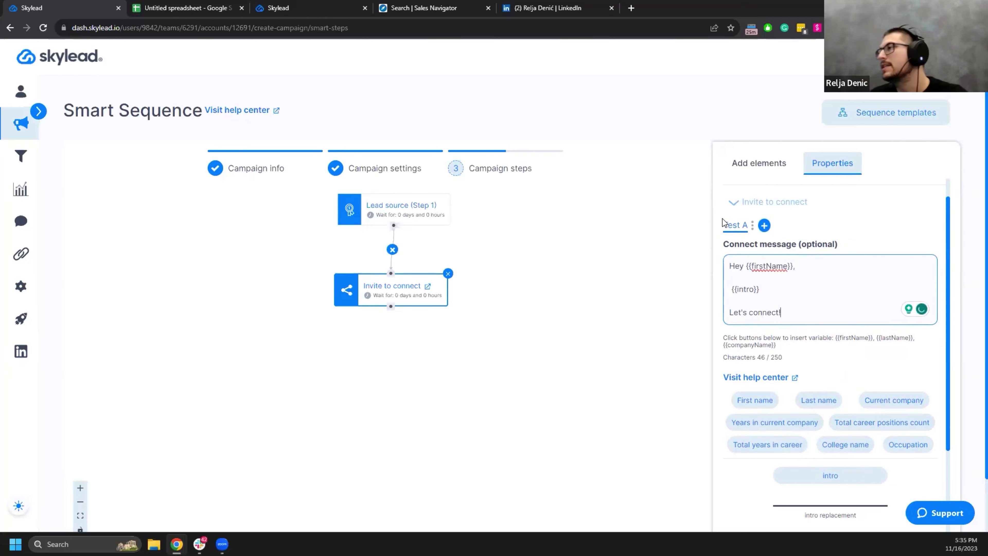
Remove the stray space before {{intro}} in the connect message, keeping a blank line above the variable
left_click(733, 291)
key("BackSpace")
key("BackSpace")
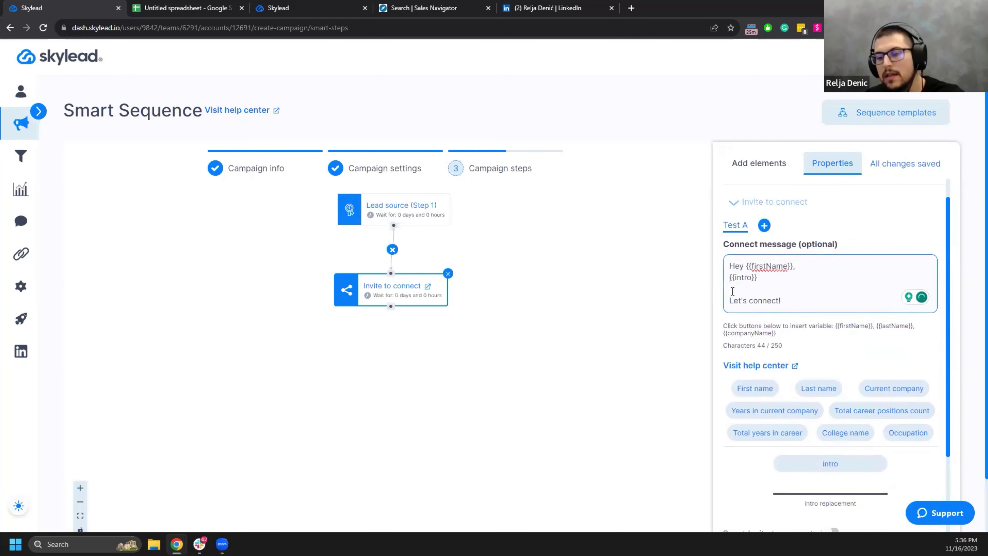
key("Return")
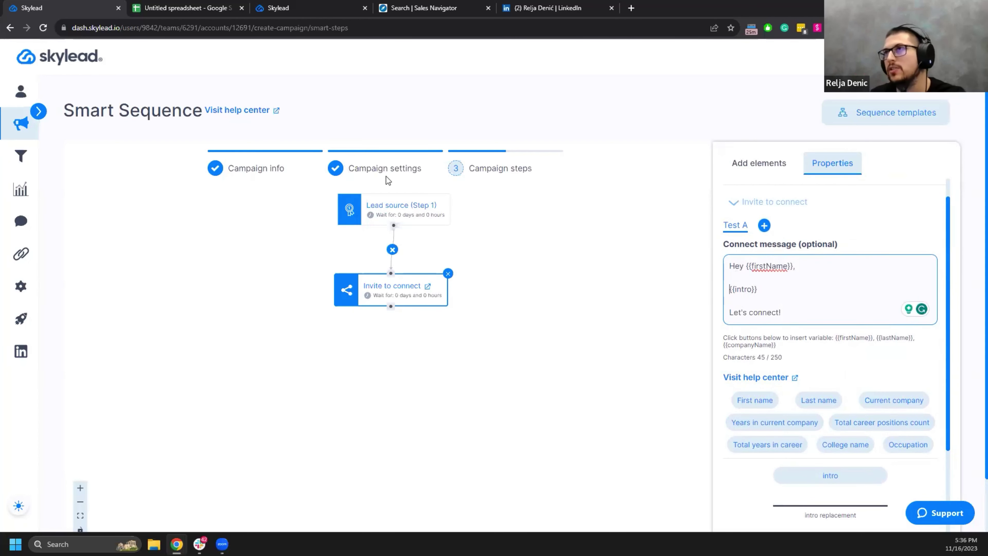
Copy the first lead's intro from cell B2 of the Google Sheets spreadsheet and substitute it for {{intro}} in the Skylead connect message
left_click(163, 8)
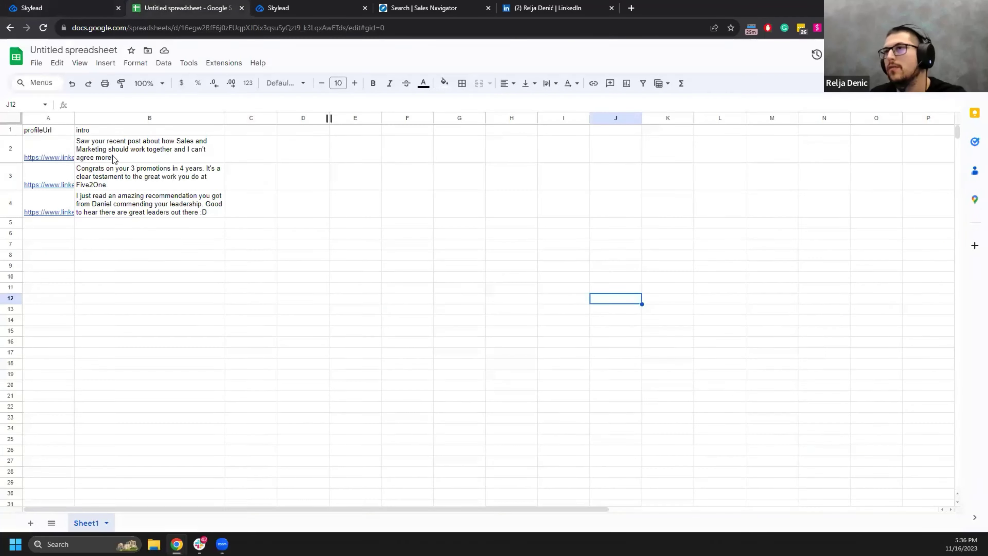
left_click(43, 144)
left_click(110, 148)
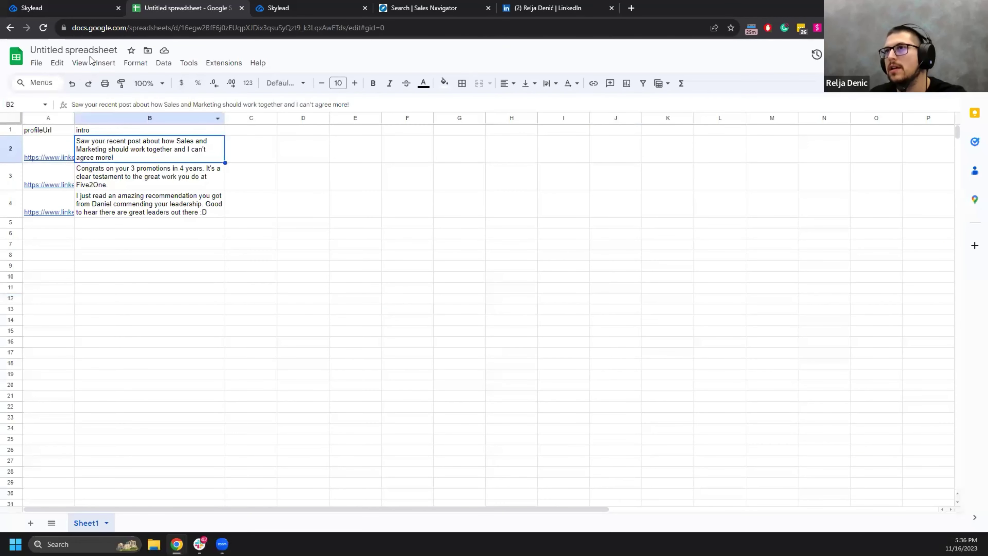
left_click(69, 6)
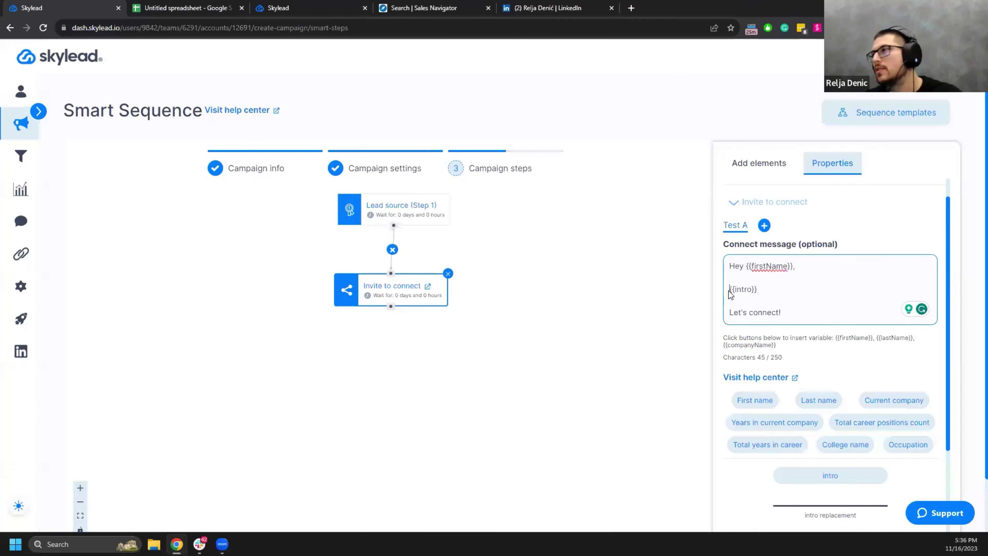
left_click_drag(763, 294, 728, 290)
type("Saw your recent post about how Sales and Marketing should work together and I can't agree more!")
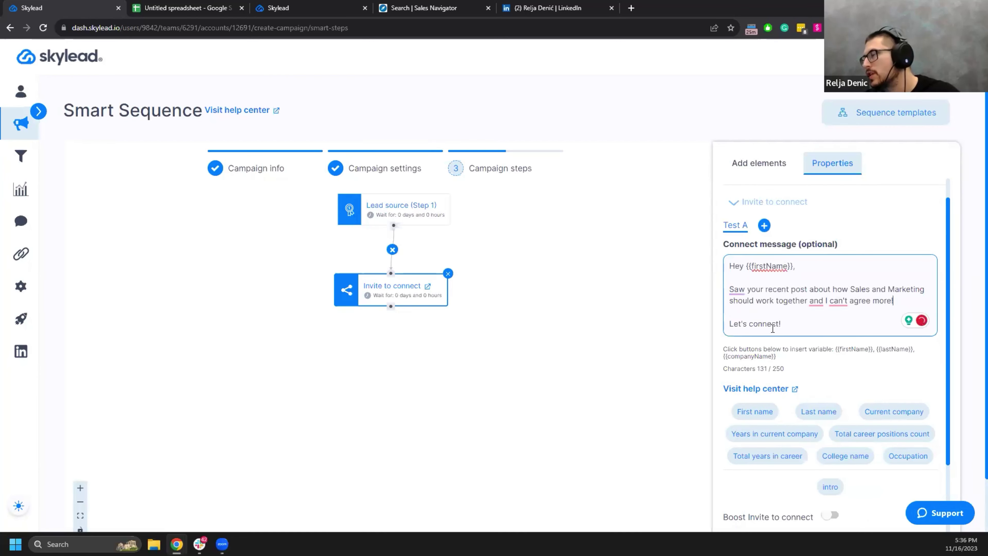
Delete the sentence about Sales and Marketing working together from the connect message
left_click_drag(895, 301, 727, 292)
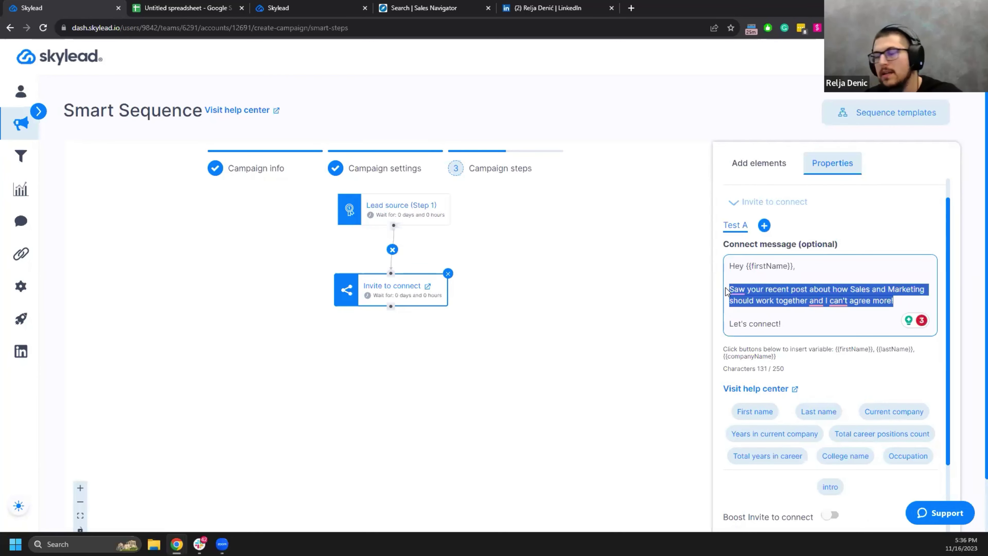
key("BackSpace")
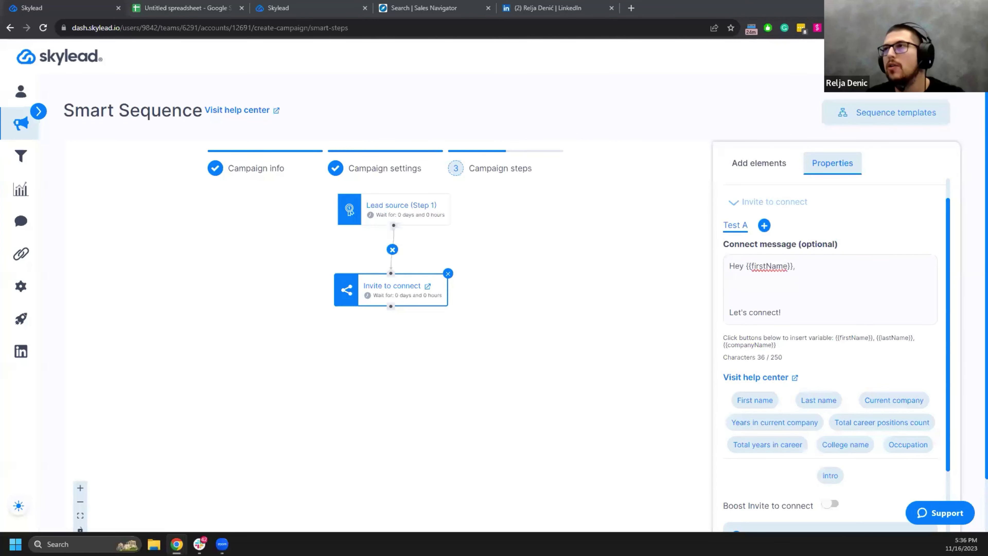
Examine the Skylead blog article on cold outreach personalization, including its message examples and the summary table of custom variables
left_click(191, 7)
scroll(656, 284, "up", 6)
scroll(383, 195, "down", 3)
scroll(314, 166, "up", 3)
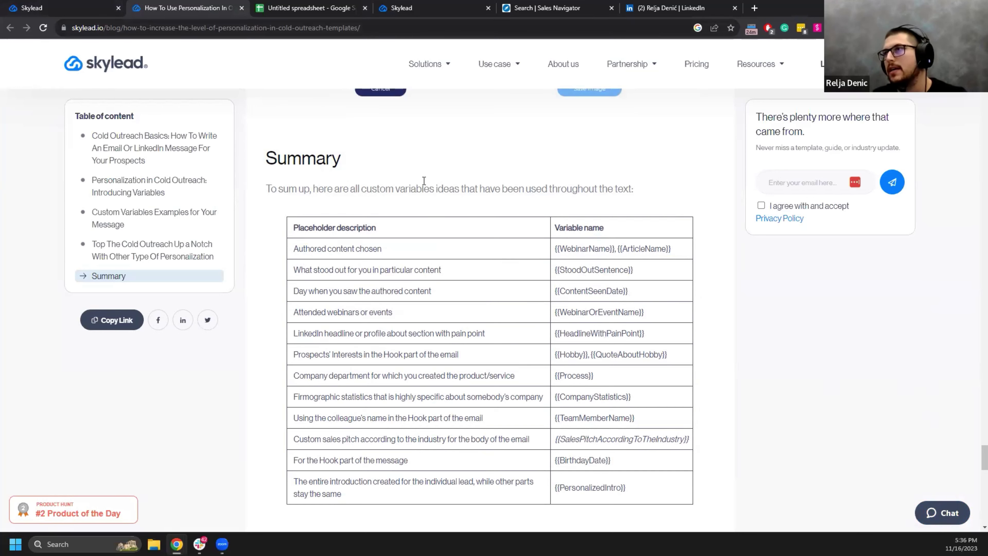
left_click_drag(985, 457, 975, 117)
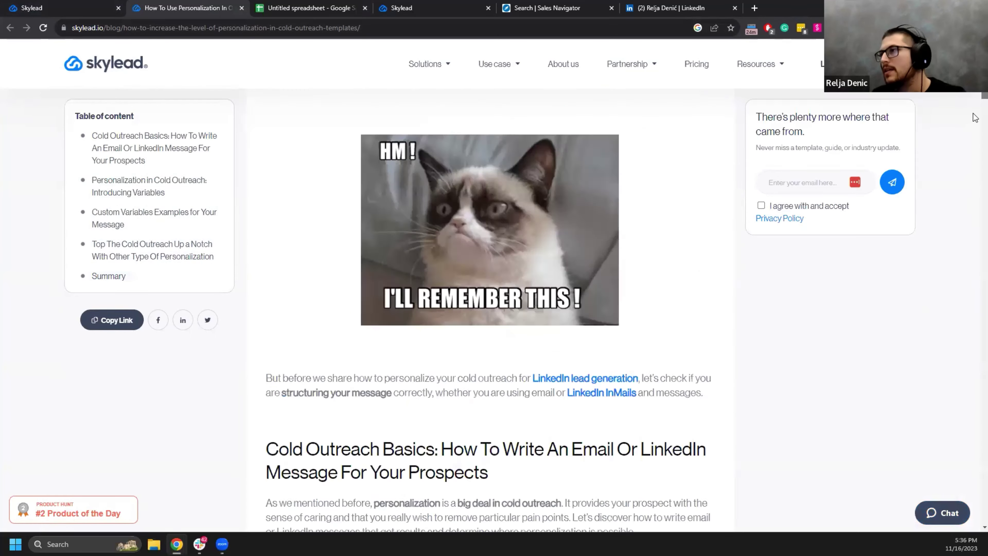
scroll(975, 117, "up", 5)
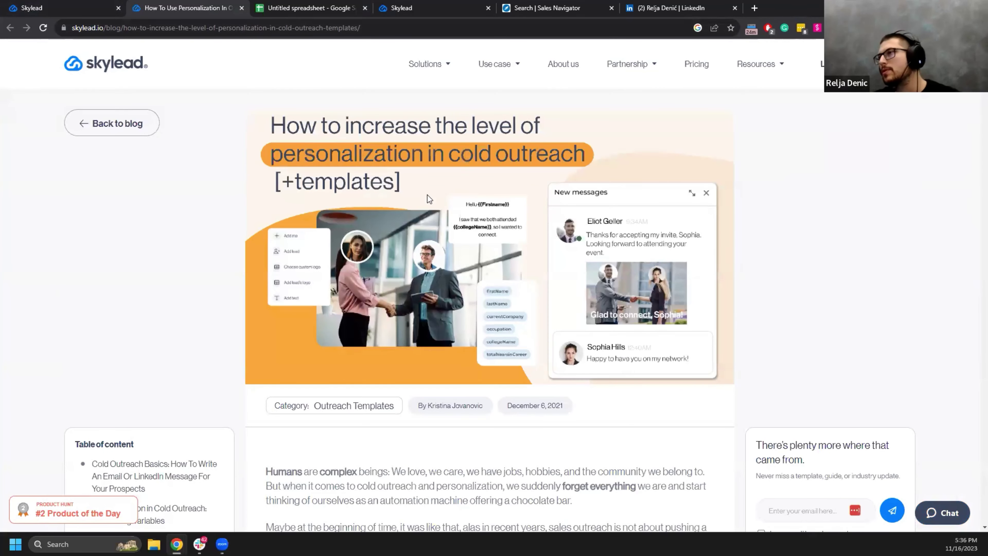
scroll(667, 285, "down", 20)
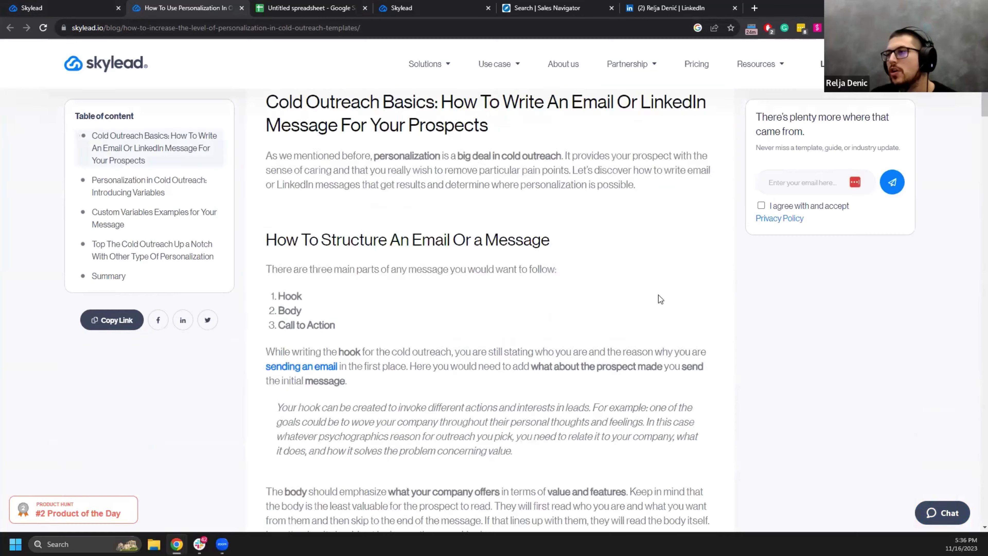
scroll(609, 332, "down", 15)
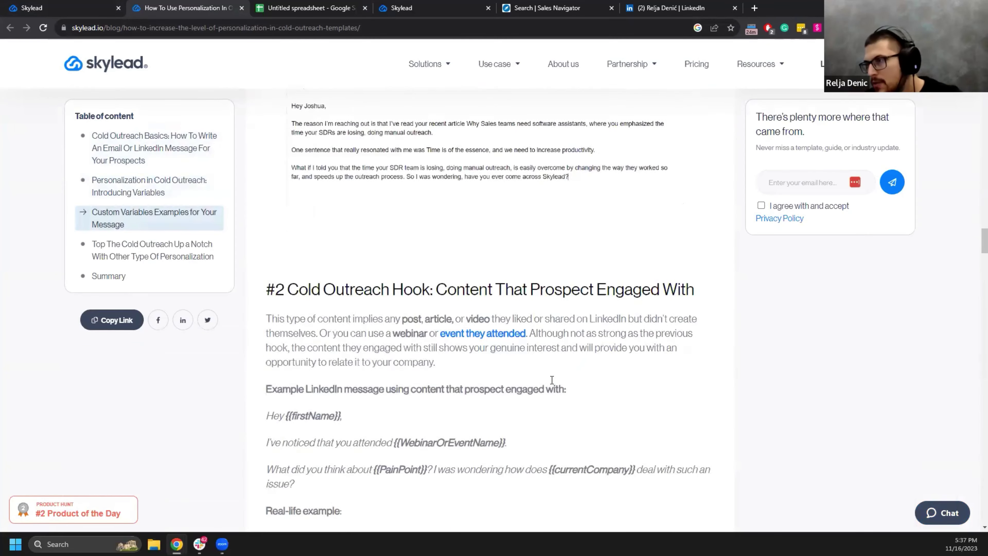
scroll(553, 387, "down", 15)
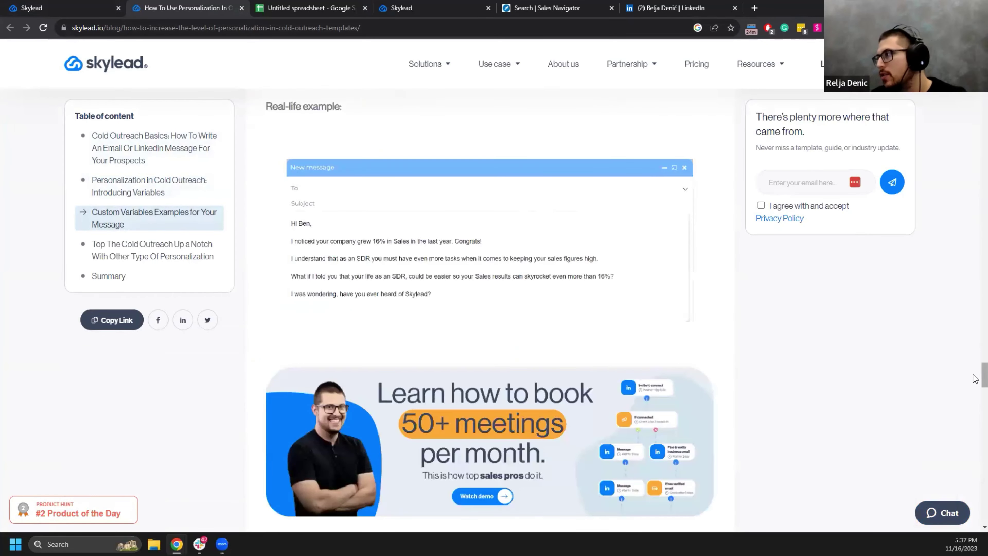
scroll(974, 434, "down", 12)
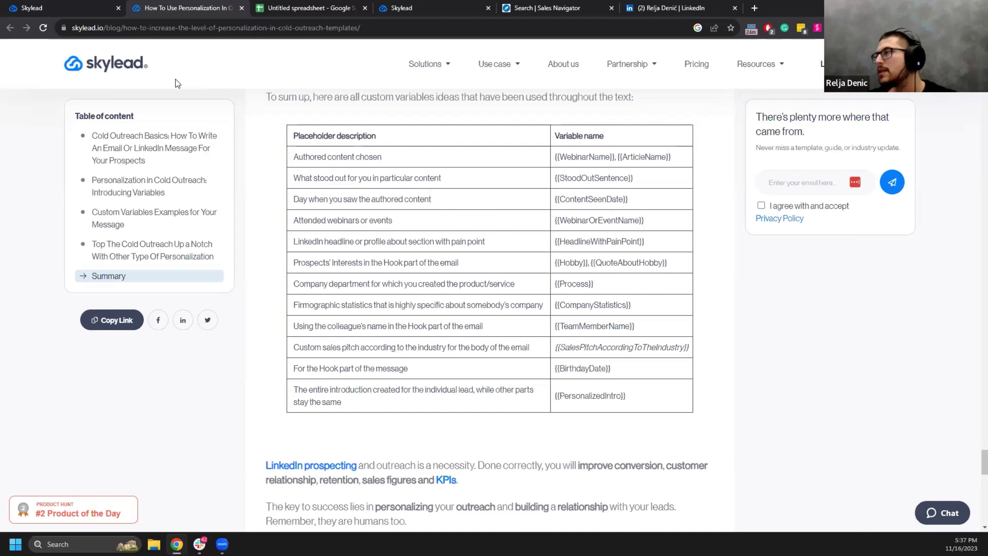
Return to the Skylead dashboard, leave the sequence builder for the campaigns overview and open the chat inbox
left_click(91, 6)
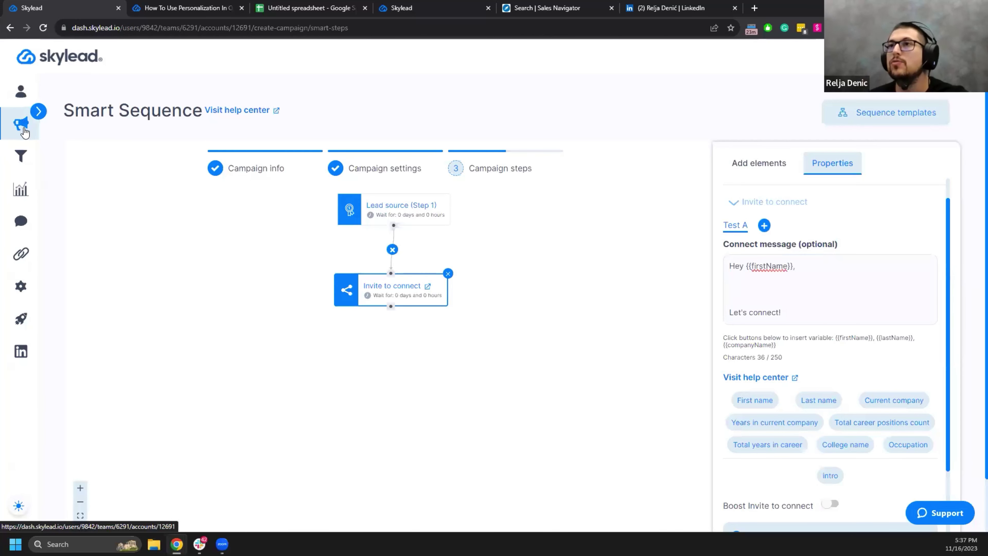
left_click(24, 128)
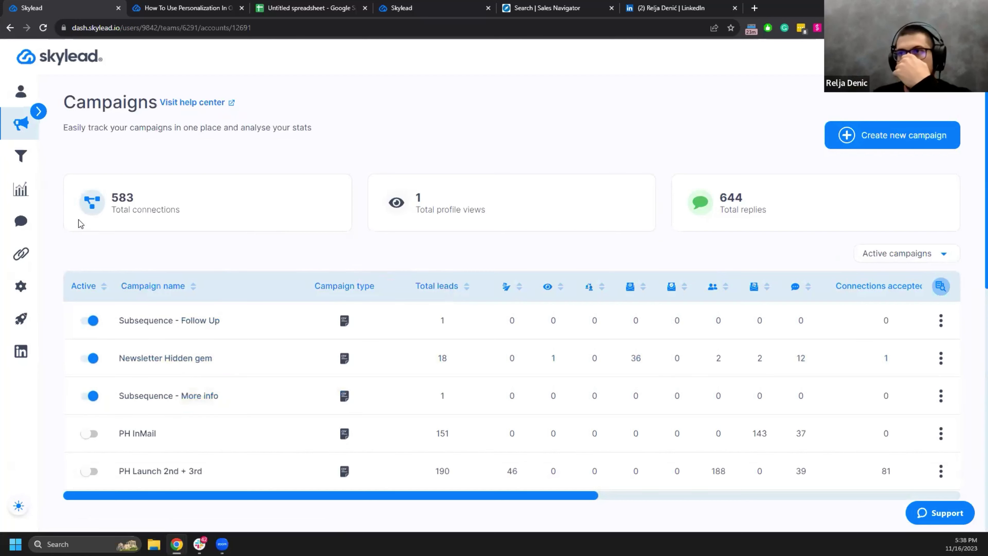
left_click(23, 221)
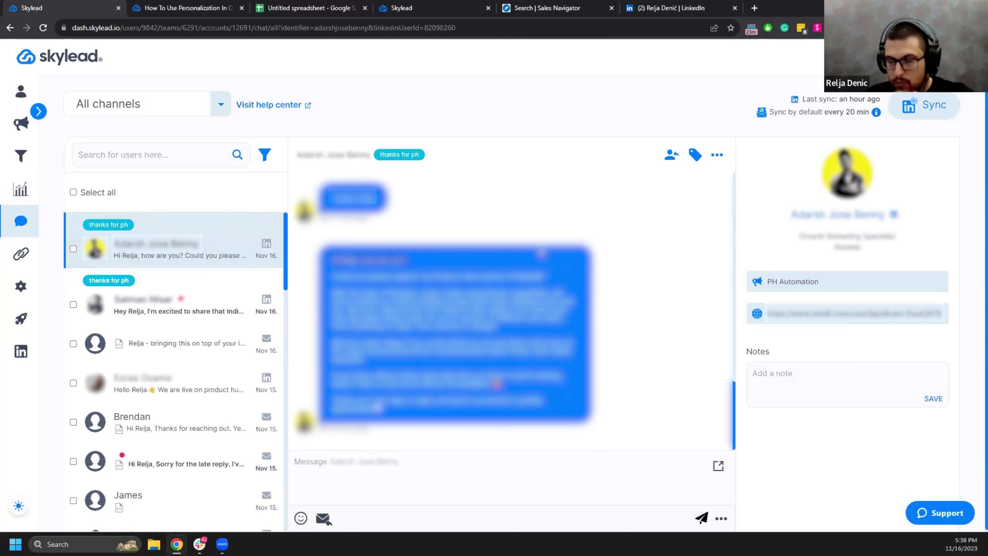
left_click(379, 463)
type("hdj")
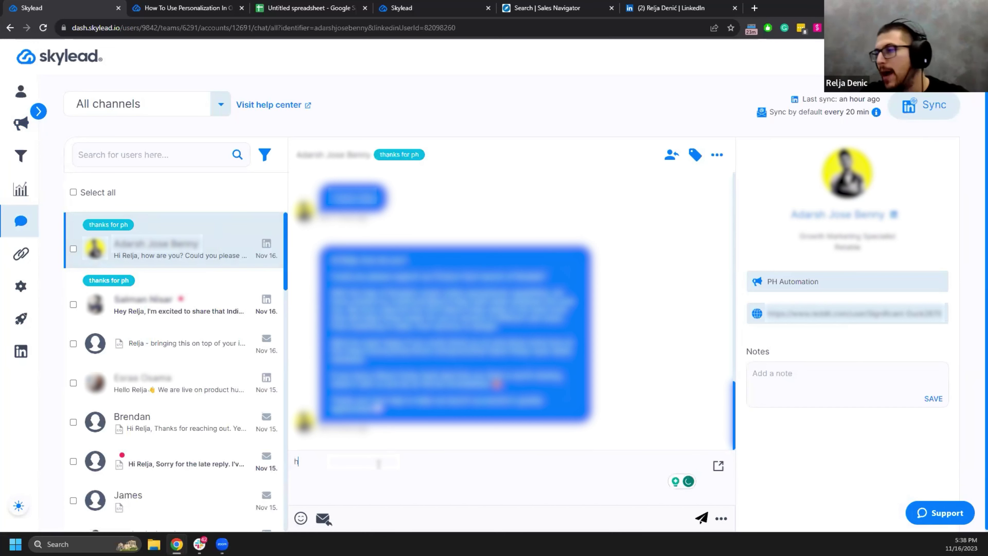
key("BackSpace")
key("BackSpace")
key("BackSpace")
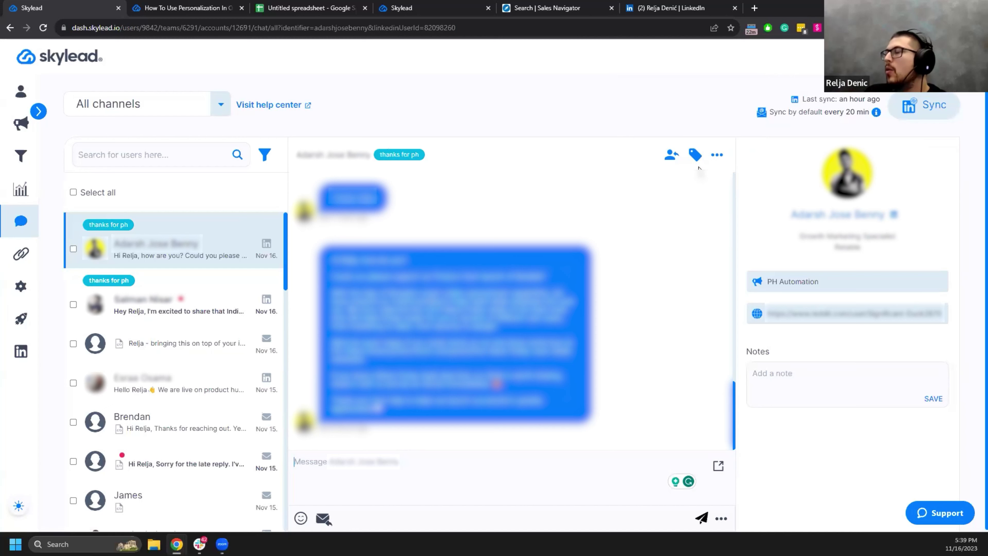
Start returning the open conversation's lead to a campaign, choose Subsequence - Follow Up and review its sequence steps
mouse_move(665, 158)
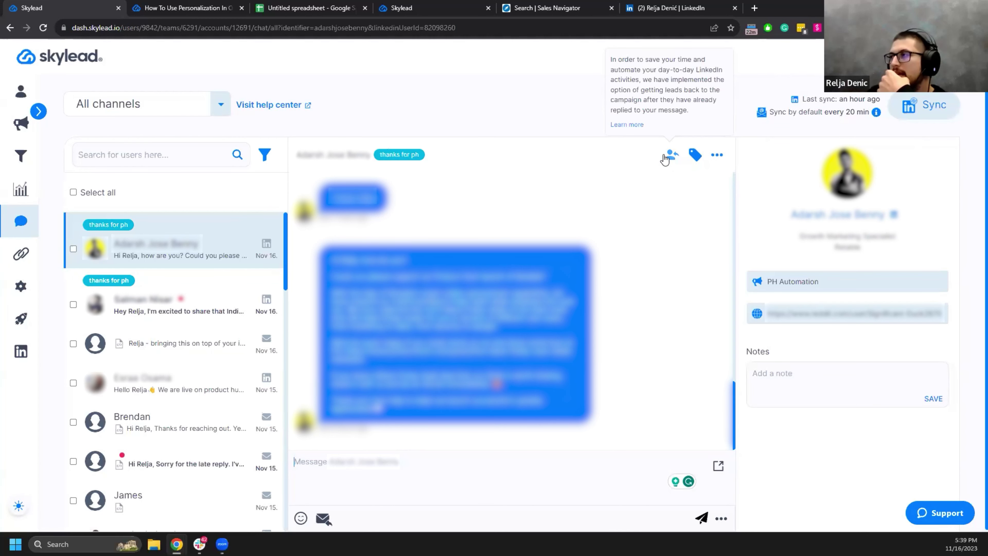
left_click(668, 163)
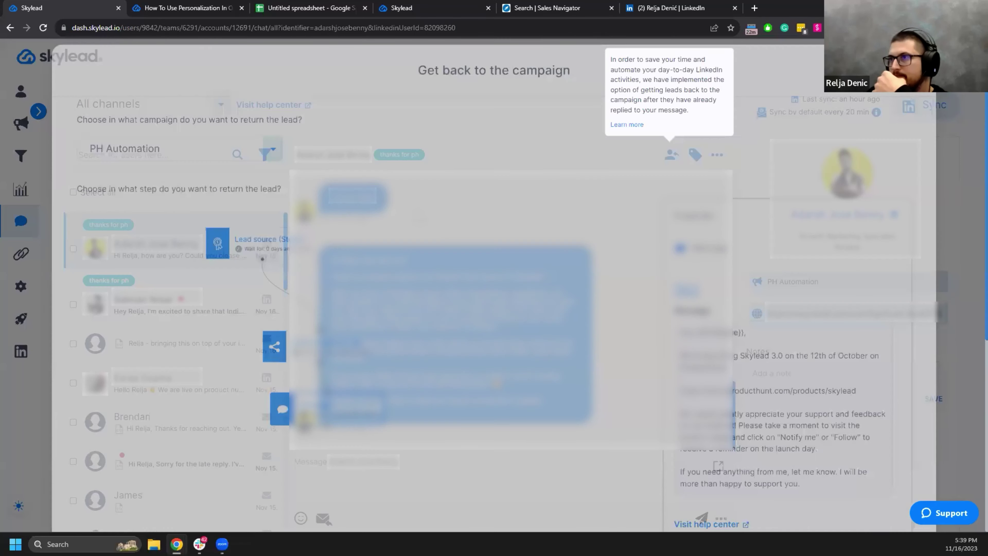
left_click(271, 164)
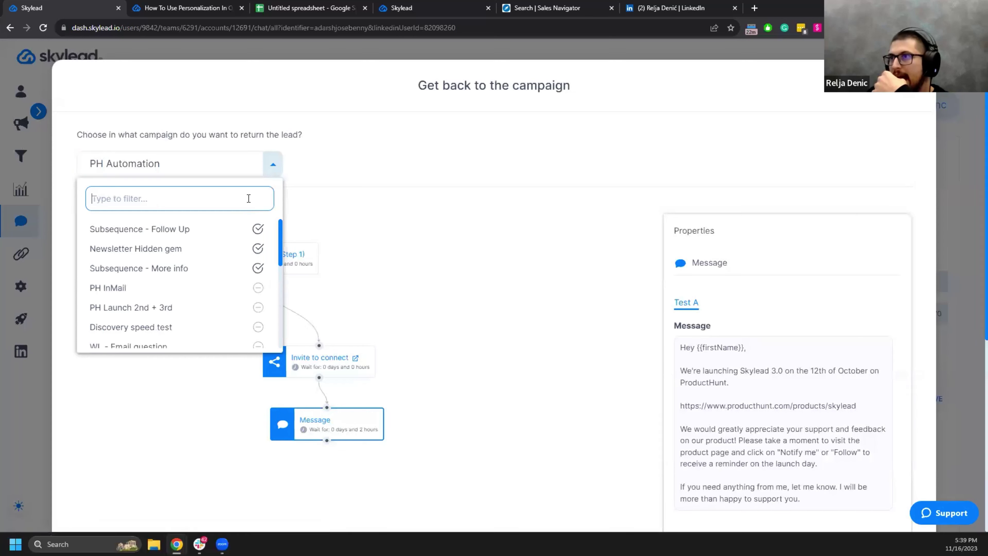
left_click(211, 237)
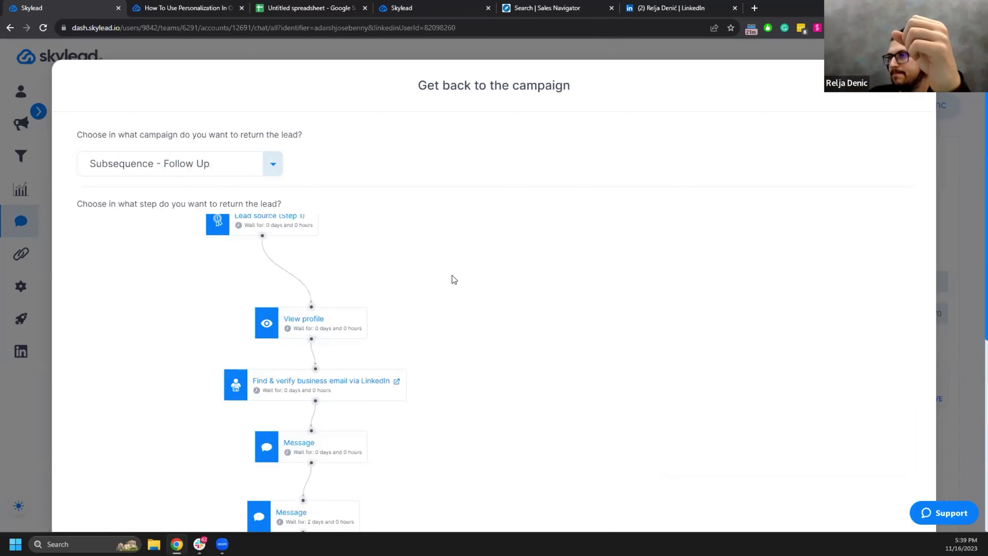
scroll(440, 311, "down", 1)
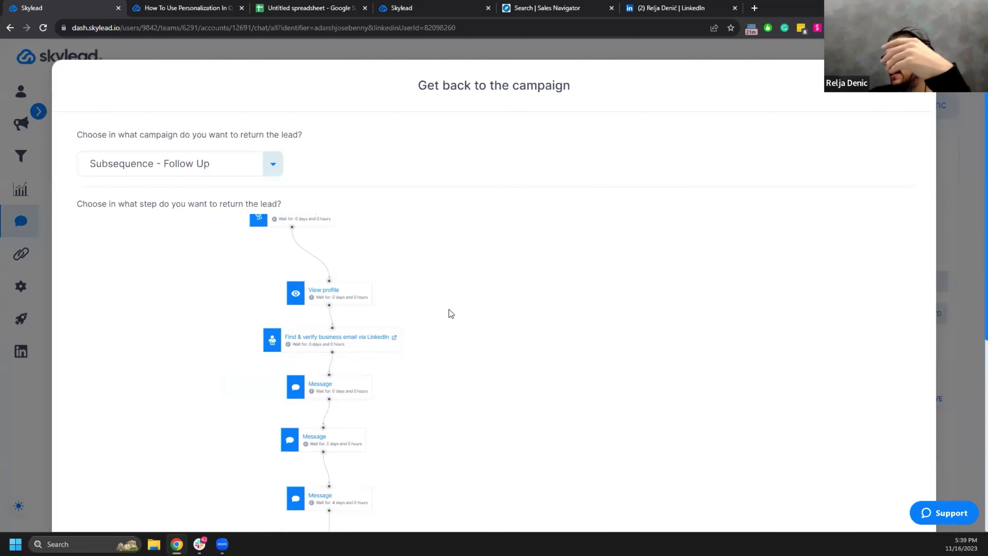
scroll(449, 309, "down", 3)
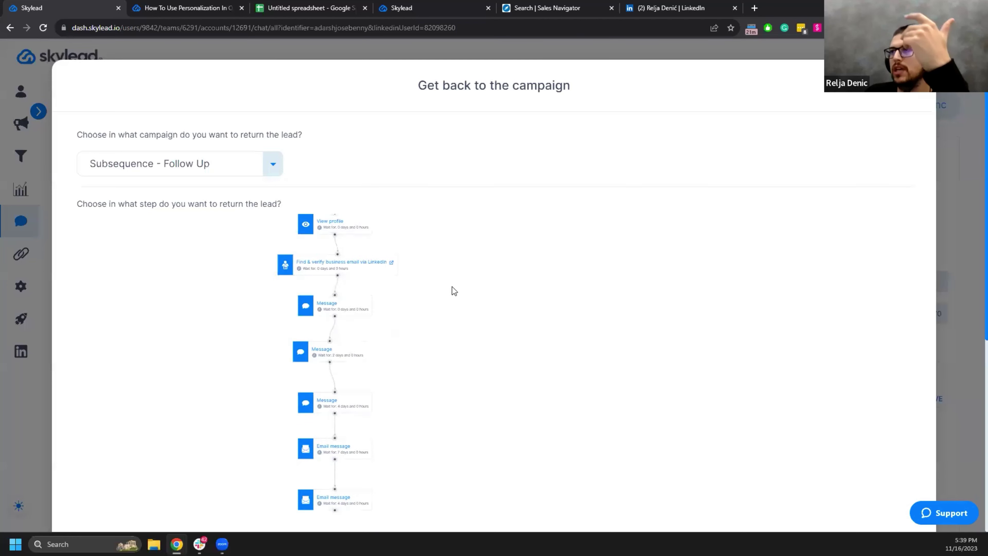
scroll(452, 286, "down", 1)
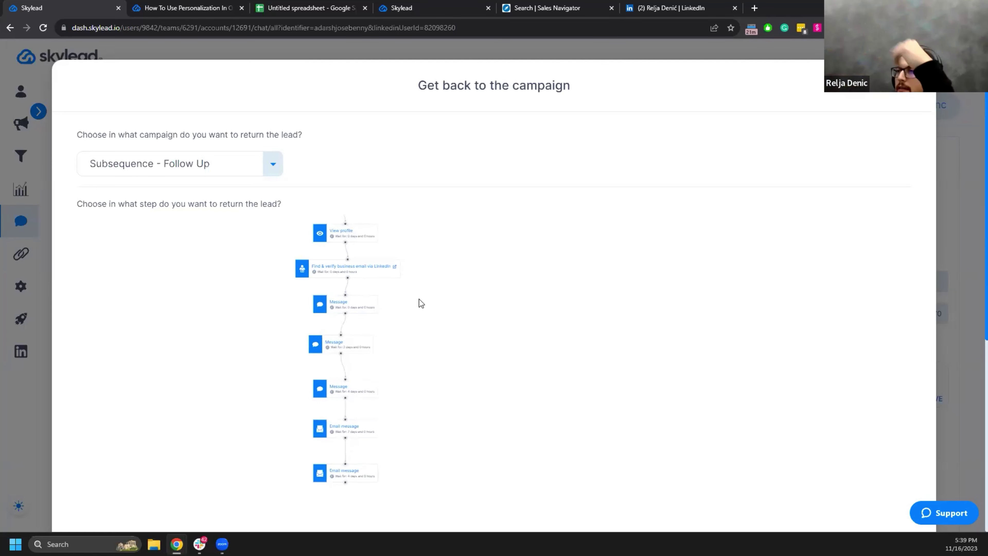
Preview the first Message step of the Subsequence - Follow Up campaign and of the Subsequence - More info campaign as return points for the lead
left_click(366, 306)
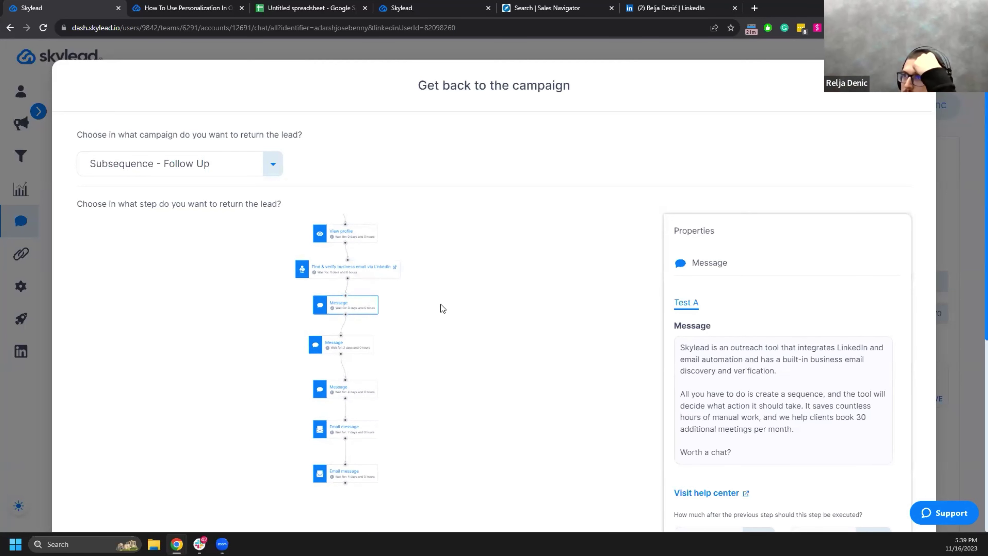
left_click_drag(443, 309, 433, 304)
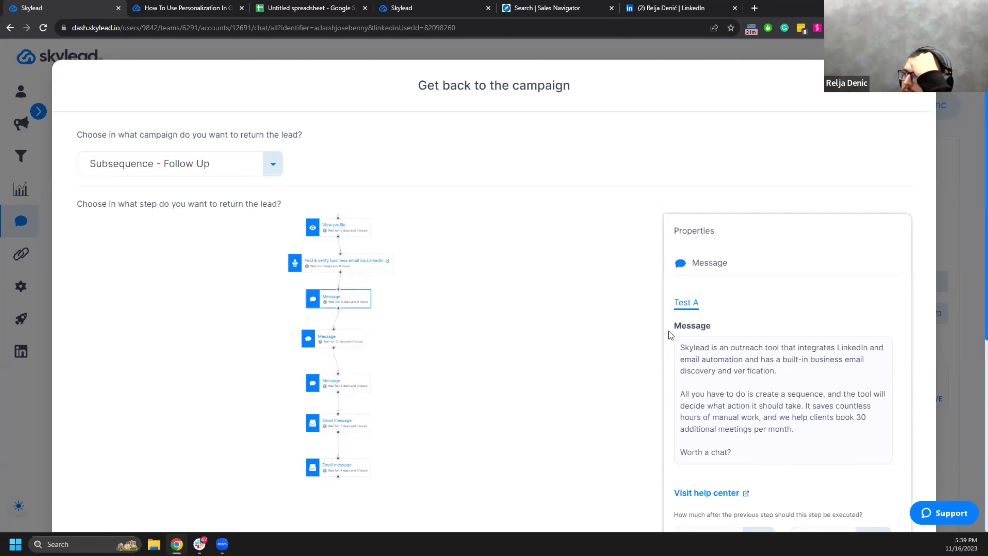
left_click(249, 168)
left_click(206, 270)
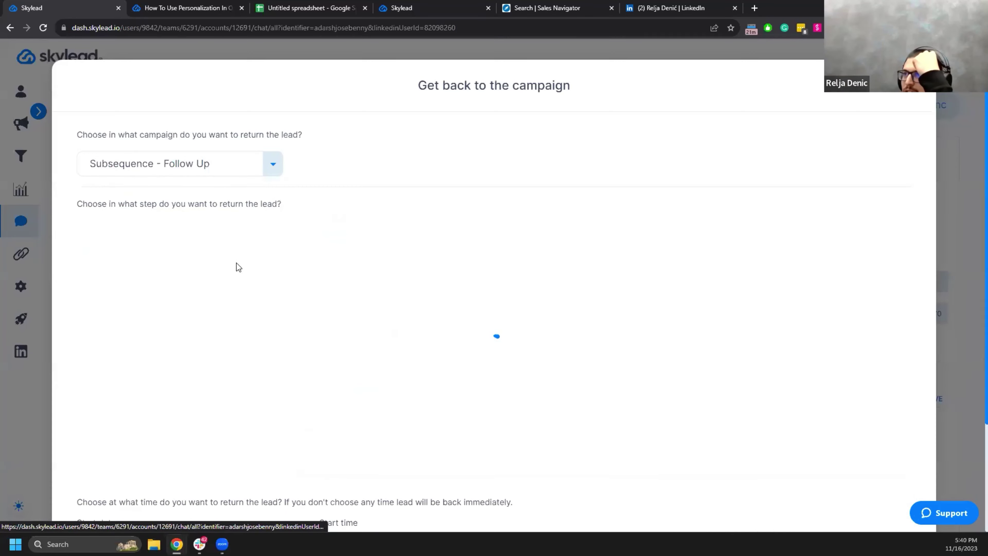
left_click(408, 377)
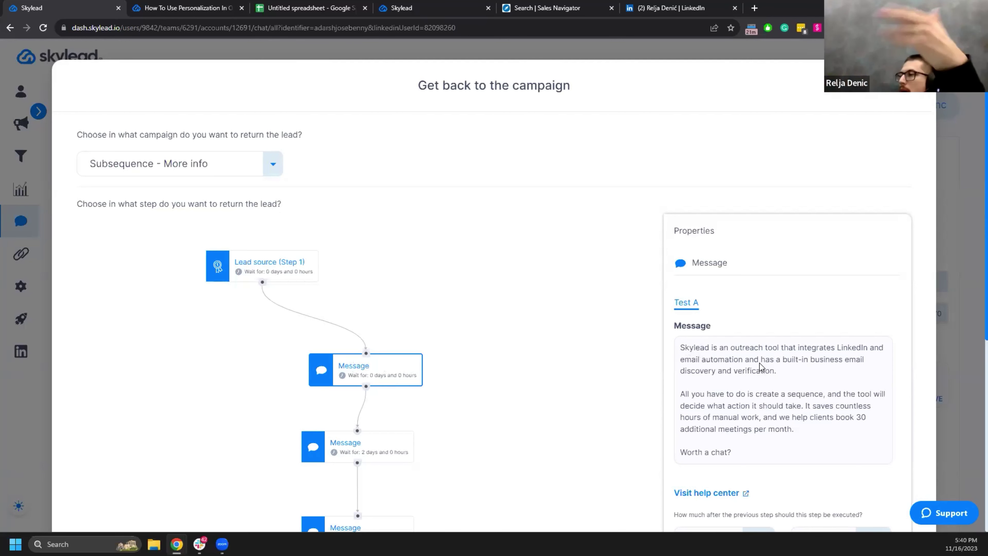
Examine the message text and wait times of the steps in the Subsequence - More info sequence
scroll(761, 363, "down", 1)
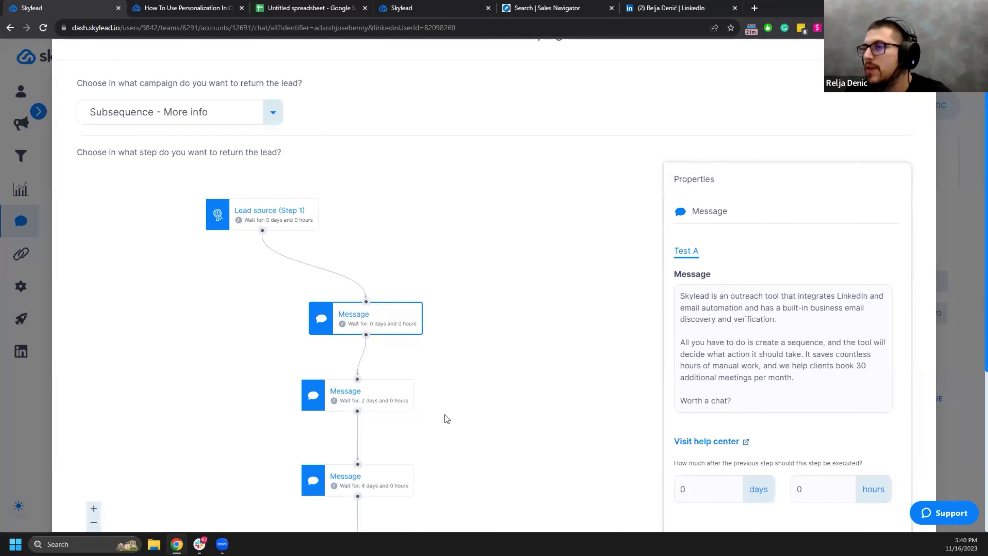
scroll(445, 415, "down", 1)
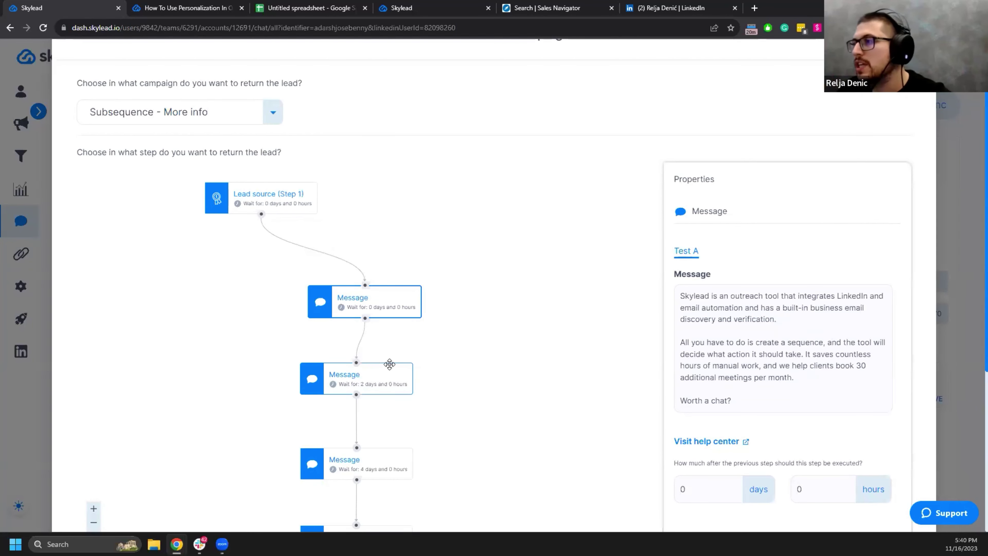
scroll(371, 297, "down", 2)
scroll(432, 335, "down", 1)
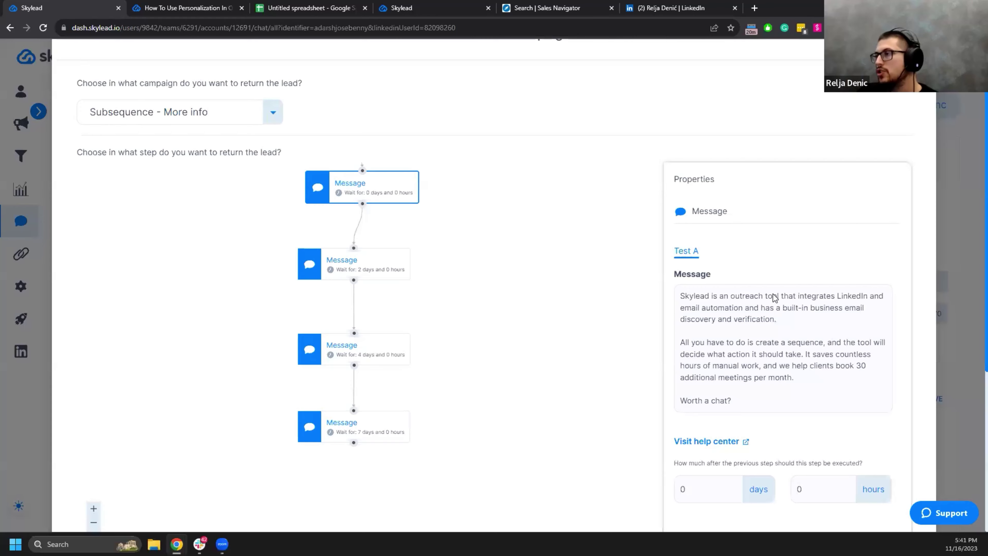
scroll(775, 298, "down", 5)
scroll(444, 270, "up", 2)
scroll(474, 245, "down", 3)
scroll(975, 303, "up", 5)
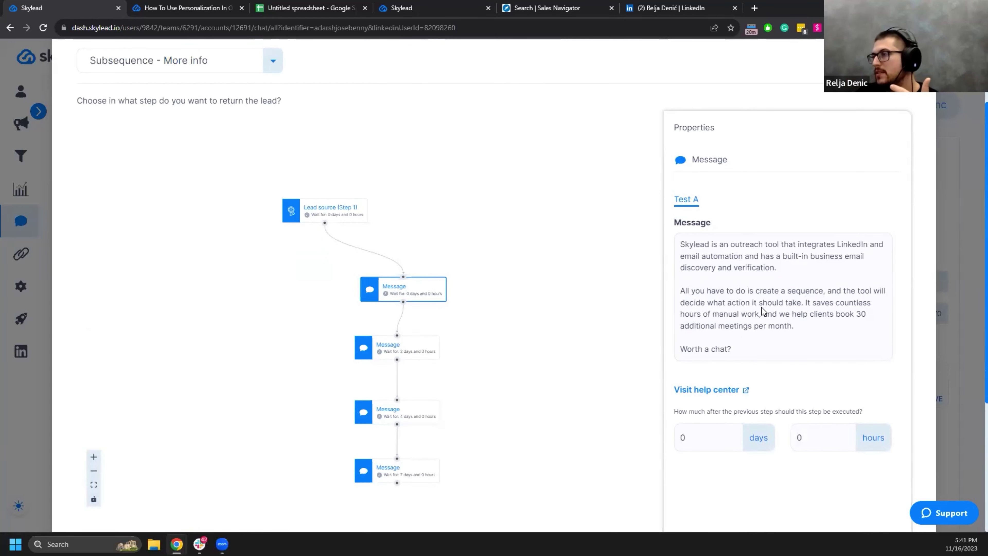
Pick 01/11/2024 as the start date for returning the lead and close the dialog without confirming
scroll(974, 302, "down", 4)
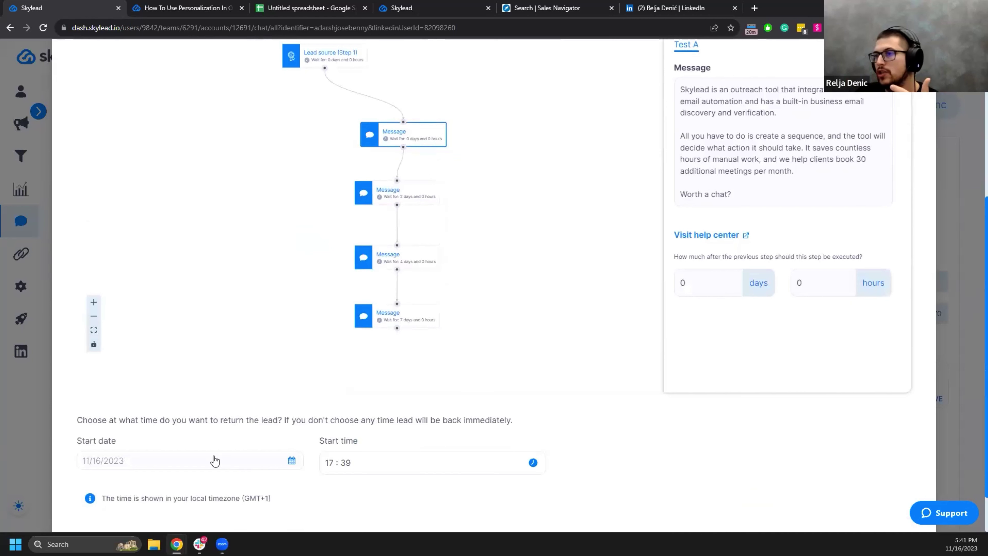
left_click(290, 461)
scroll(311, 463, "down", 3)
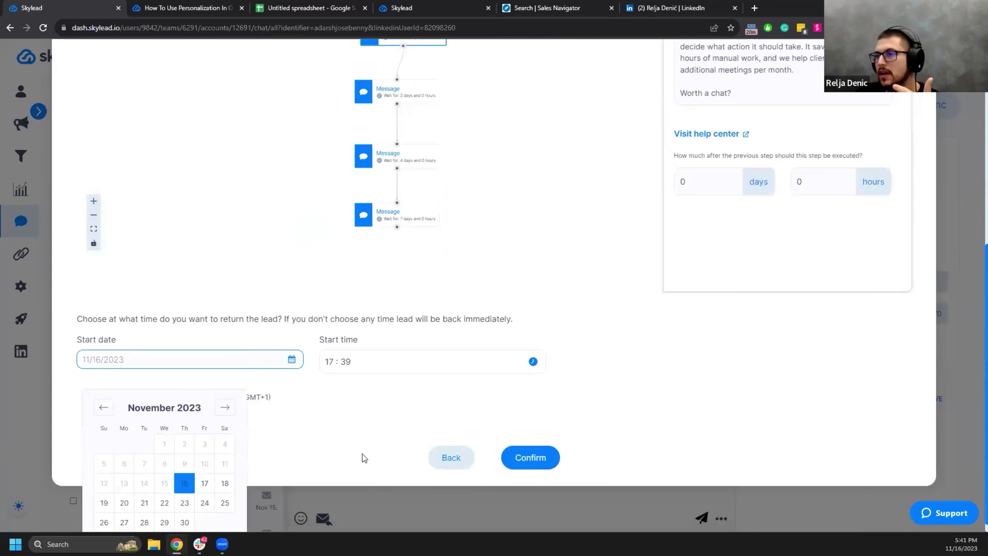
left_click(224, 395)
left_click(224, 396)
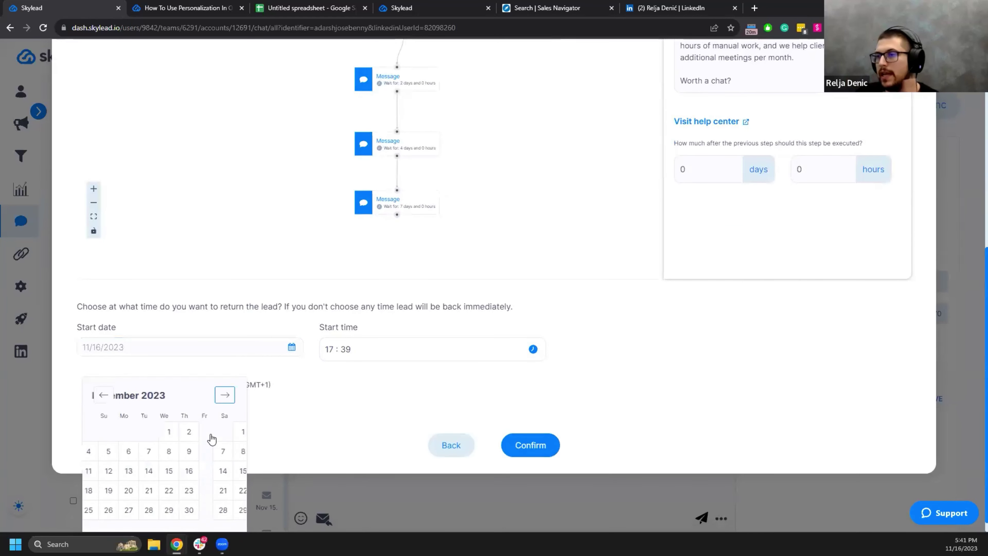
left_click(185, 451)
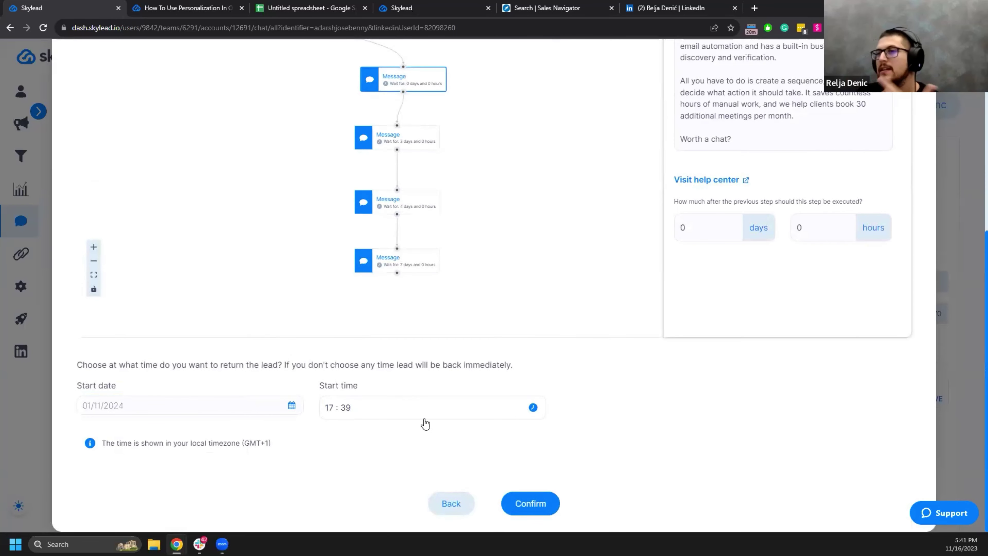
scroll(973, 300, "up", 8)
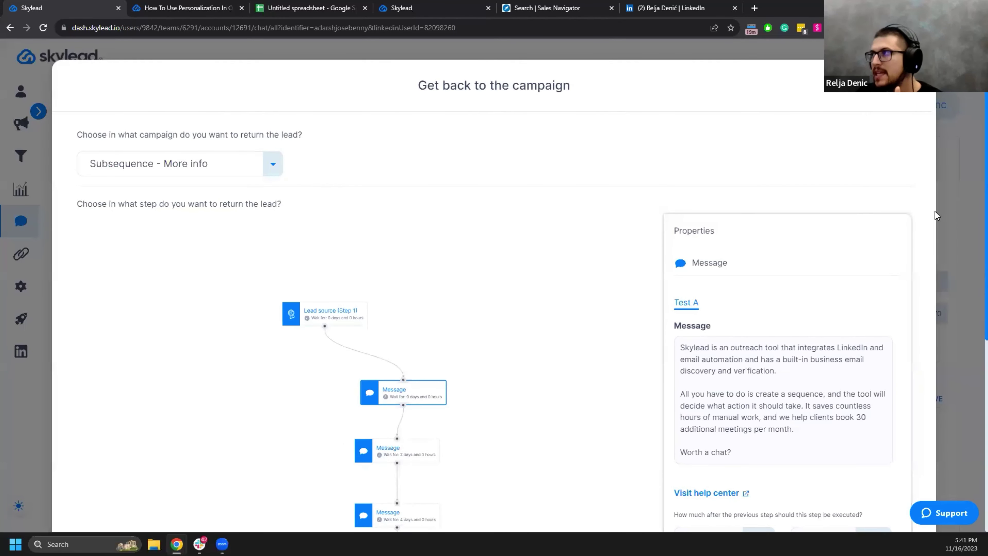
left_click(965, 202)
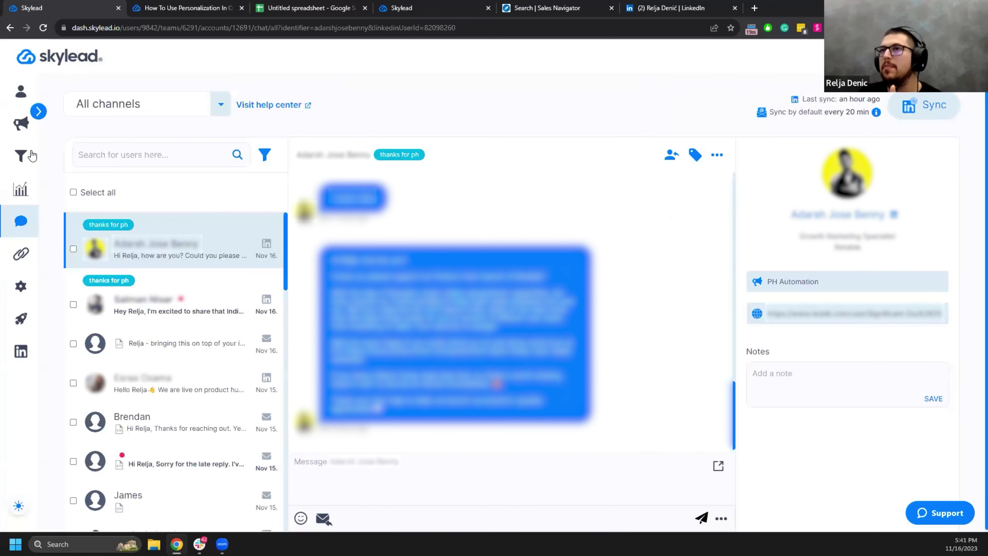
Switch to the Google Sheets spreadsheet and undo the last change to restore Sheet2 with its profileUrl column
left_click(24, 129)
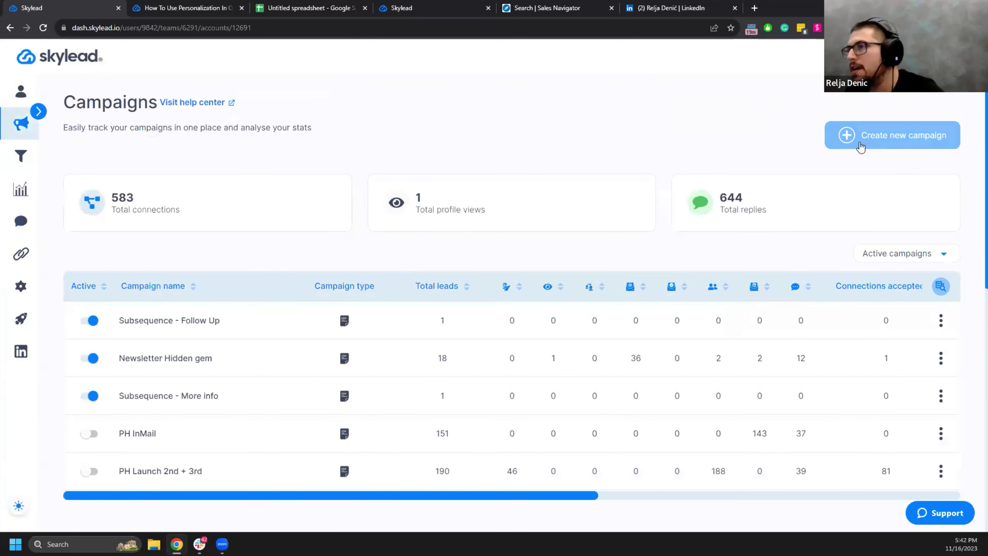
left_click(269, 8)
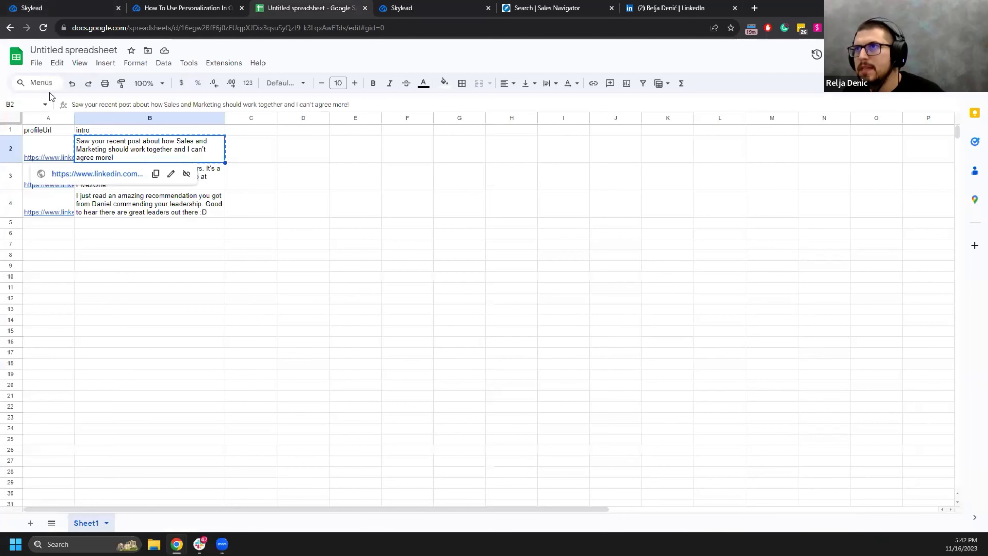
left_click(72, 86)
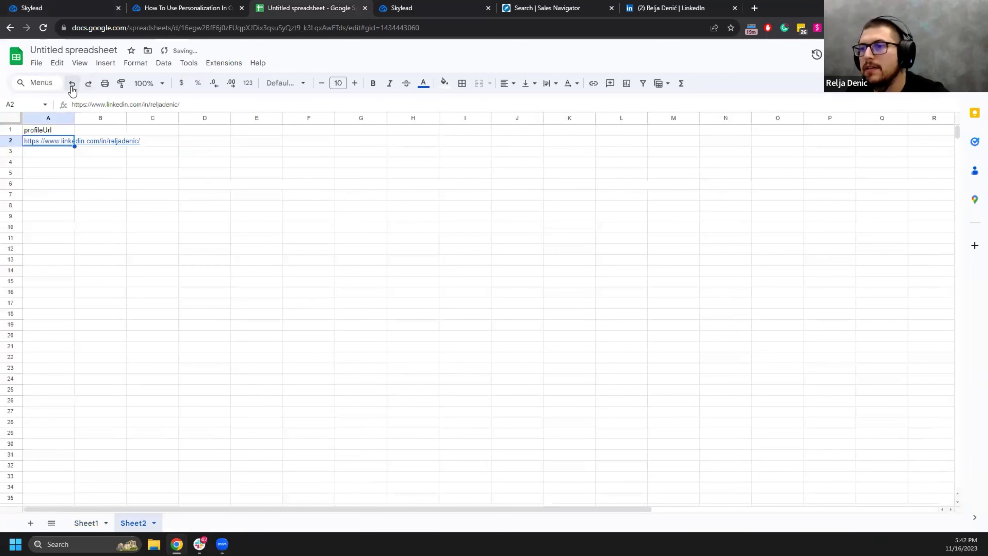
left_click(92, 197)
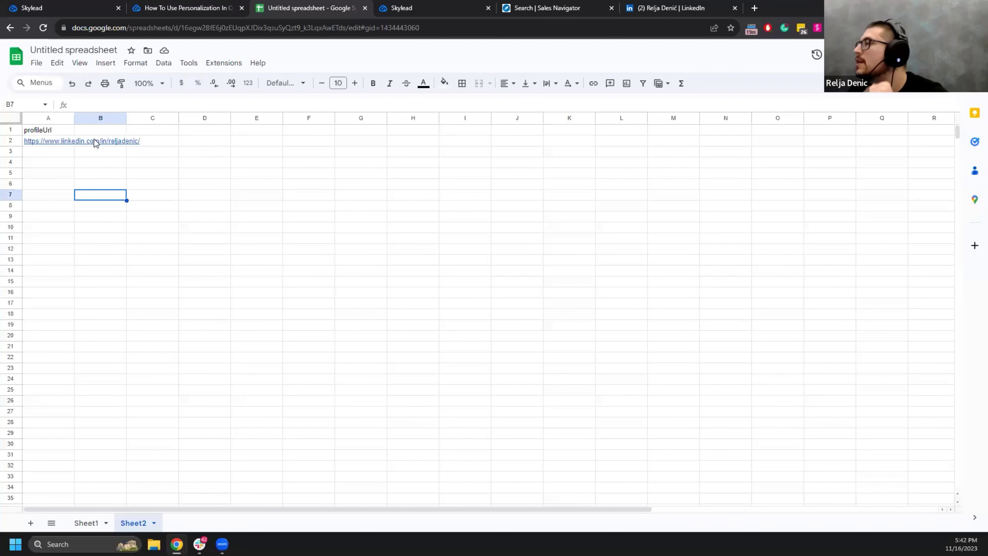
Switch to Skylead, start a new campaign of the Import type, and upload sh.csv as its lead file
left_click(87, 8)
left_click(891, 139)
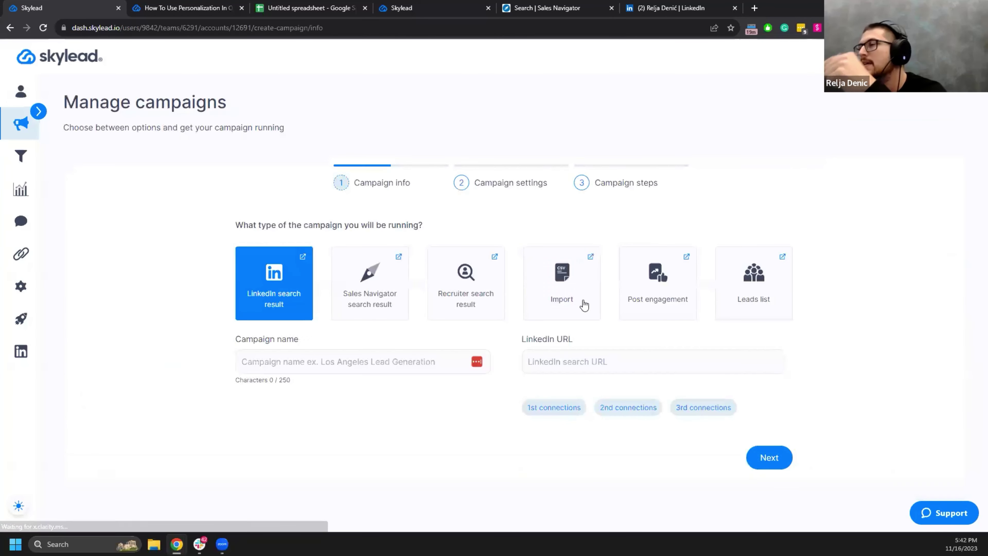
left_click(574, 314)
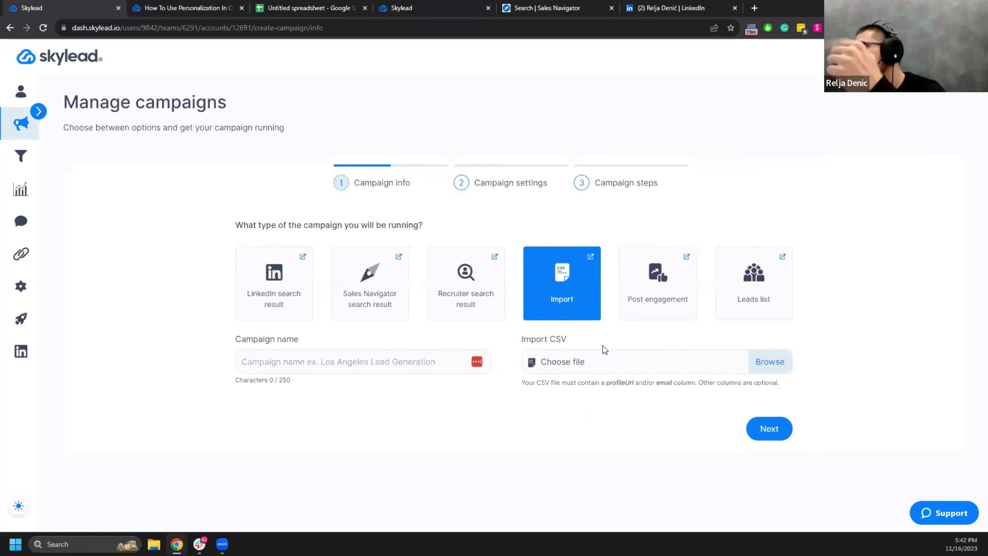
left_click(765, 361)
left_click(117, 113)
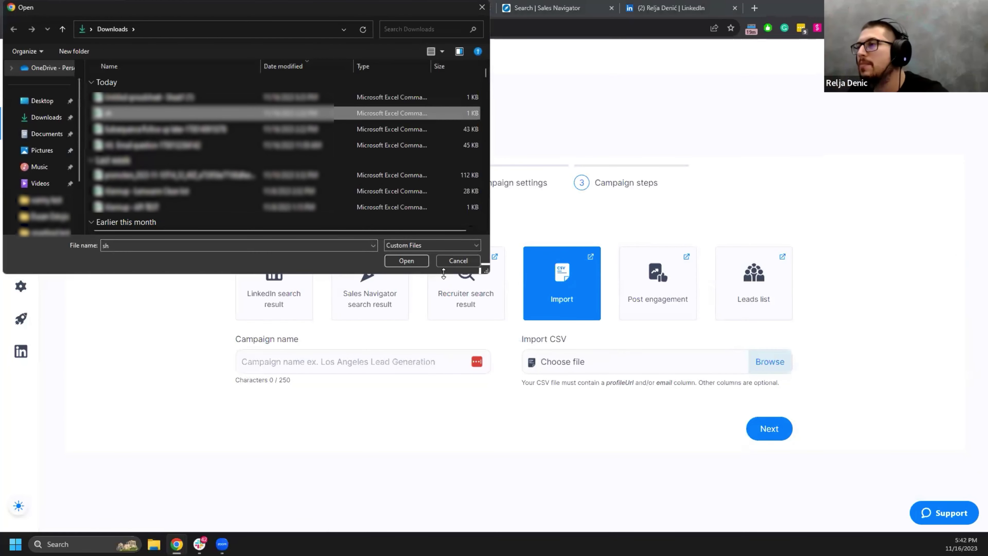
left_click(405, 261)
Name the campaign "Sub: test", continue to its settings, and keep the duplicate leads
left_click(358, 362)
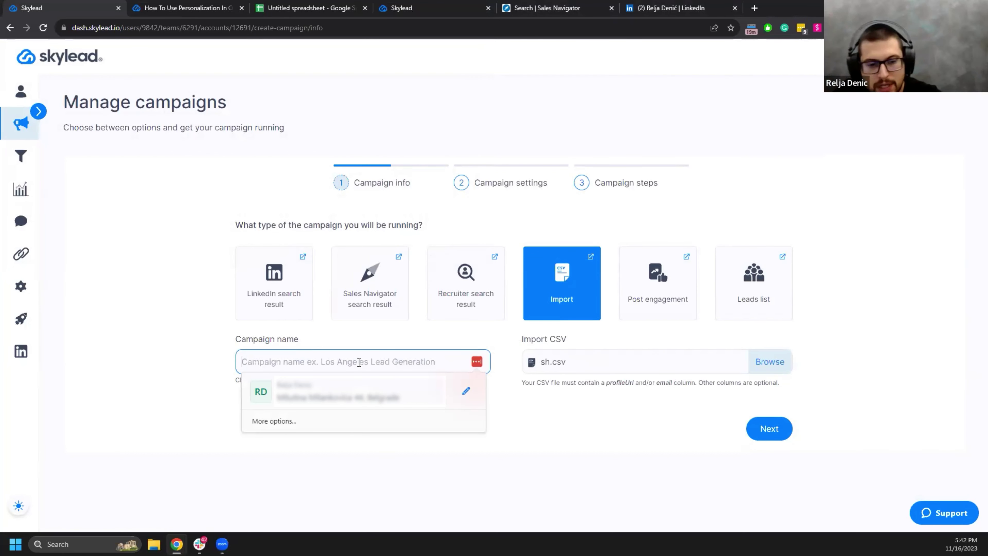
type("Sub")
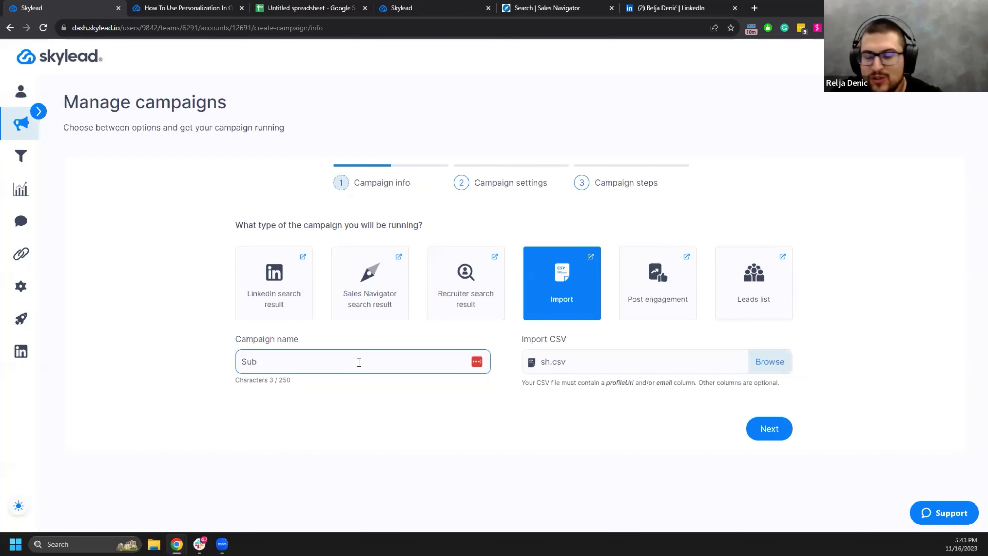
type("test")
left_click(779, 429)
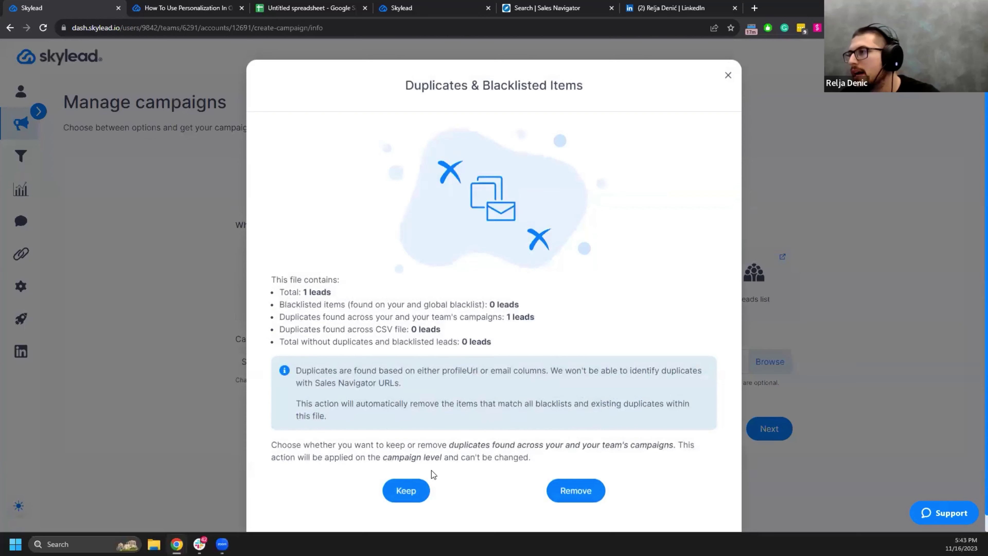
left_click(424, 491)
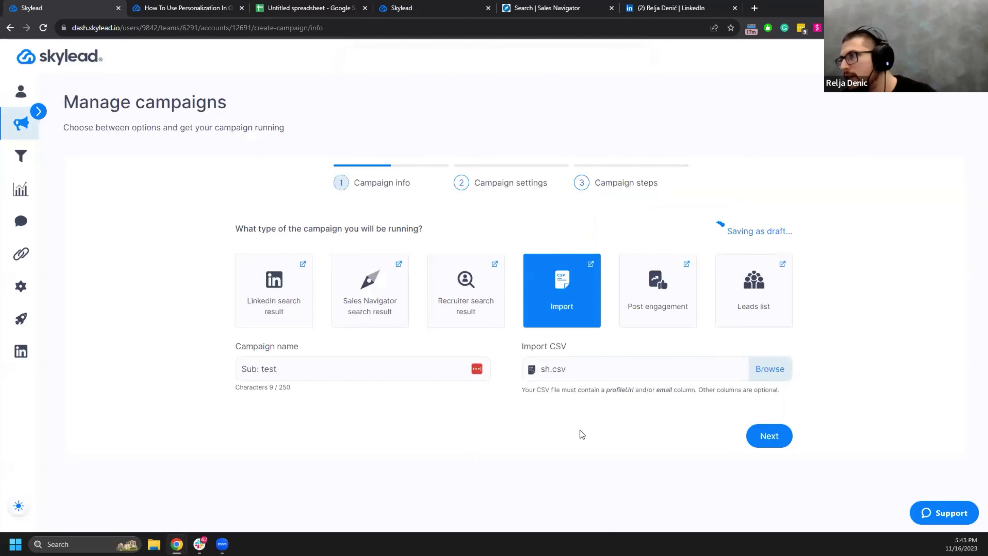
Create a sequence from scratch and connect a Message step below the Lead source
left_click(858, 351)
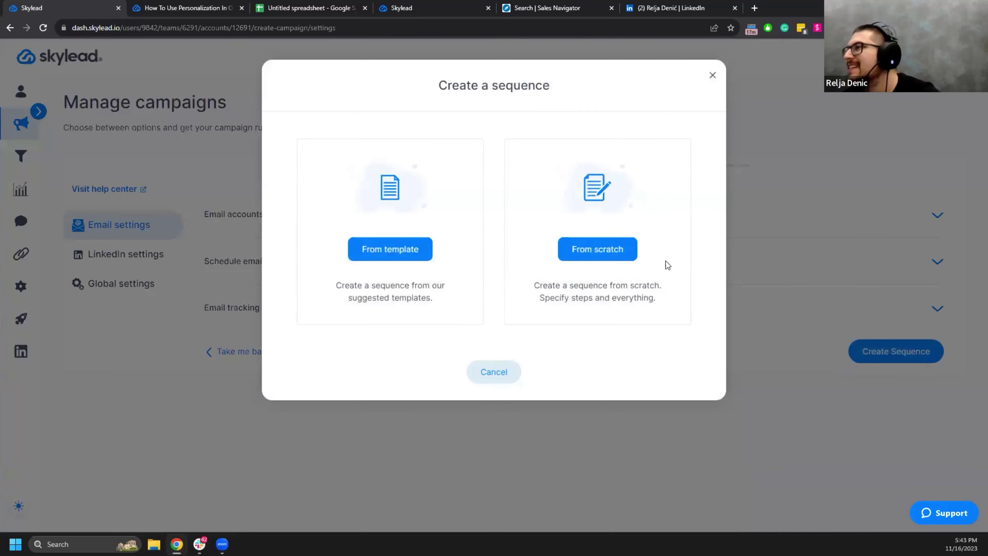
left_click(605, 251)
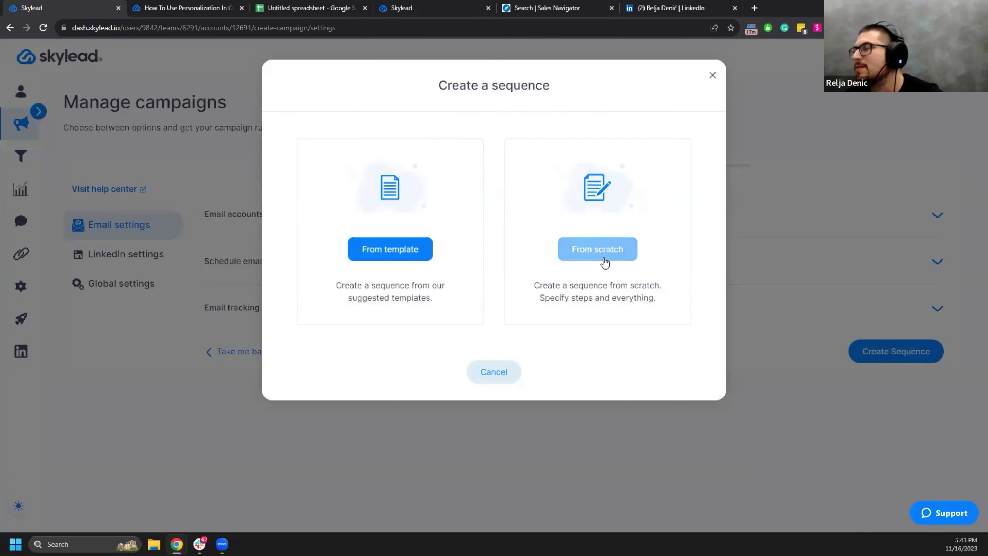
left_click_drag(772, 300, 432, 288)
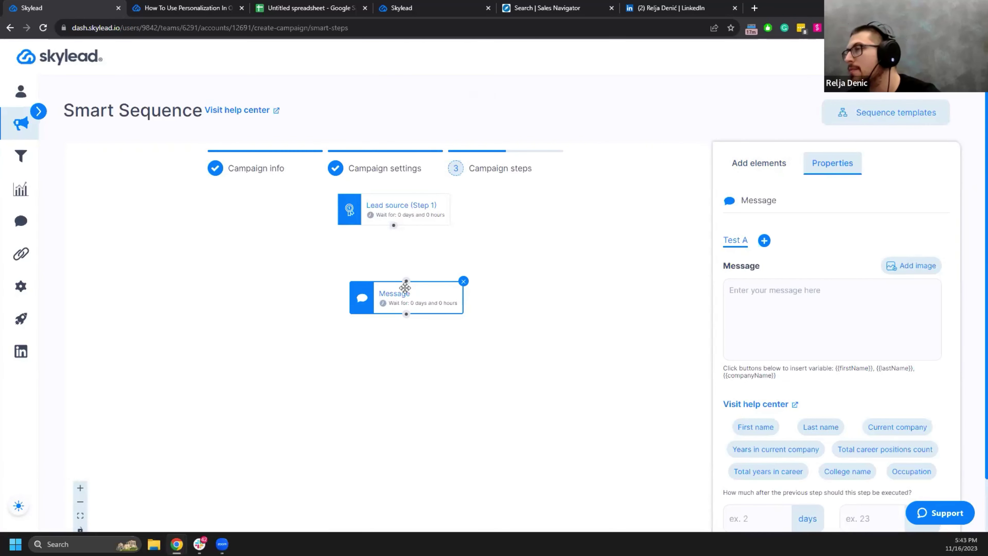
left_click_drag(406, 279, 394, 228)
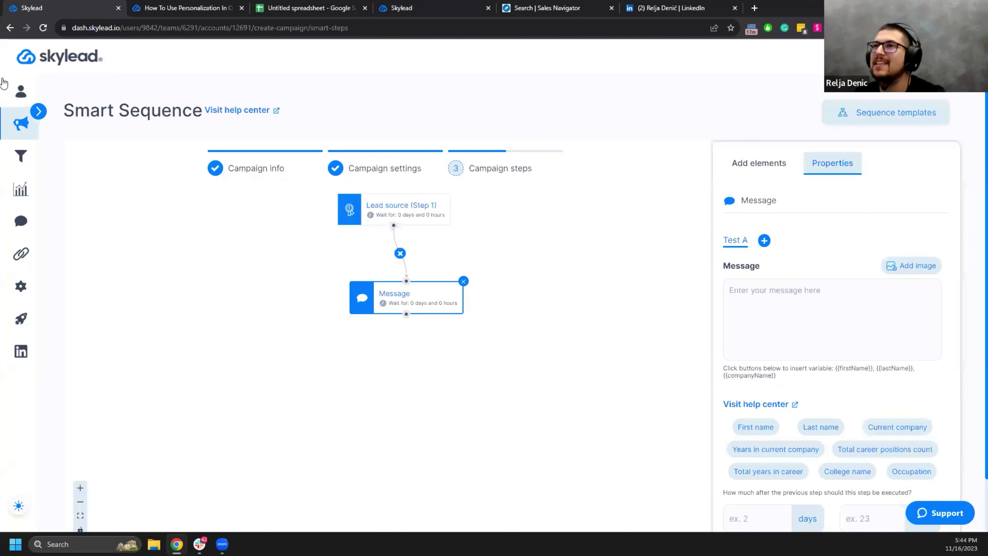
left_click_drag(452, 304, 435, 303)
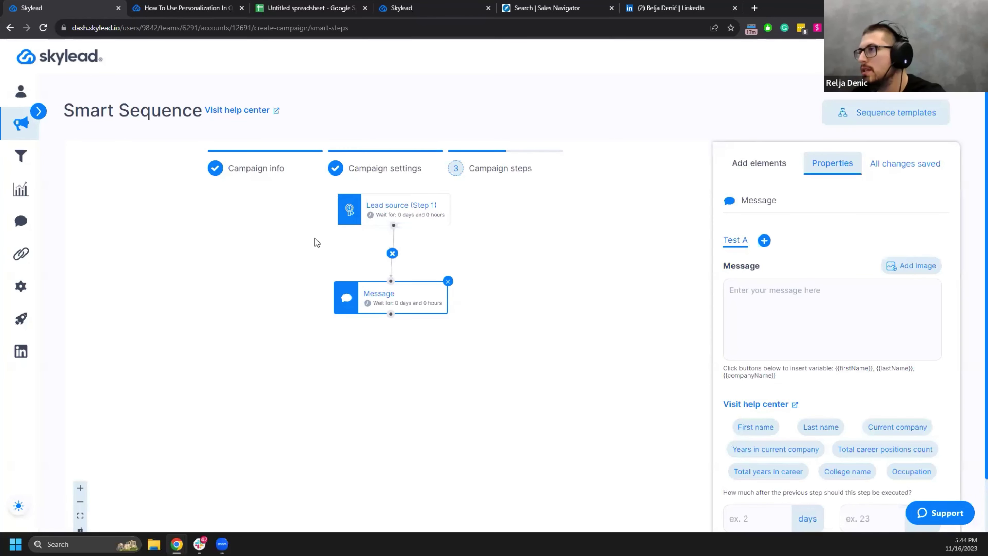
Add a second Message step and connect it below the first Message
left_click(783, 163)
left_click_drag(778, 307, 390, 313)
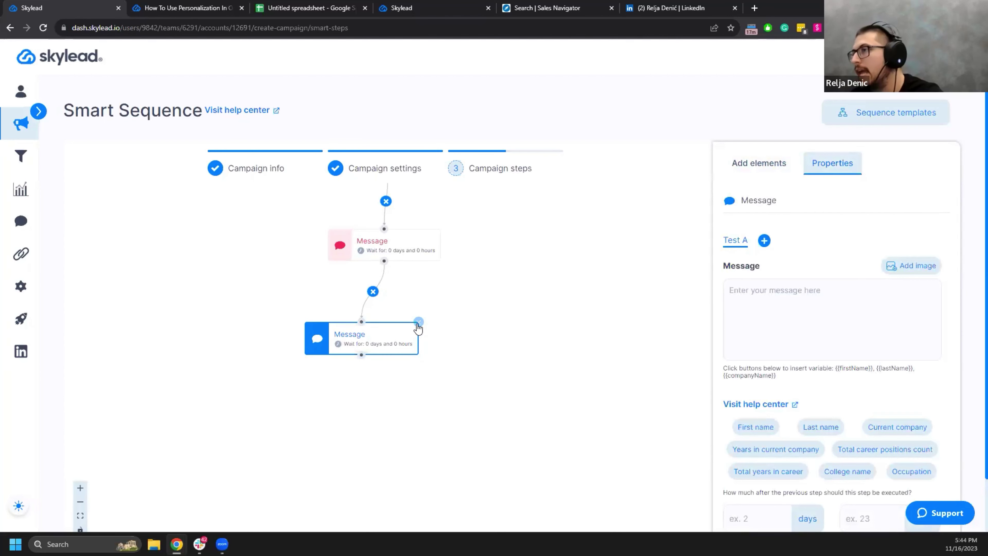
scroll(559, 281, "up", 2)
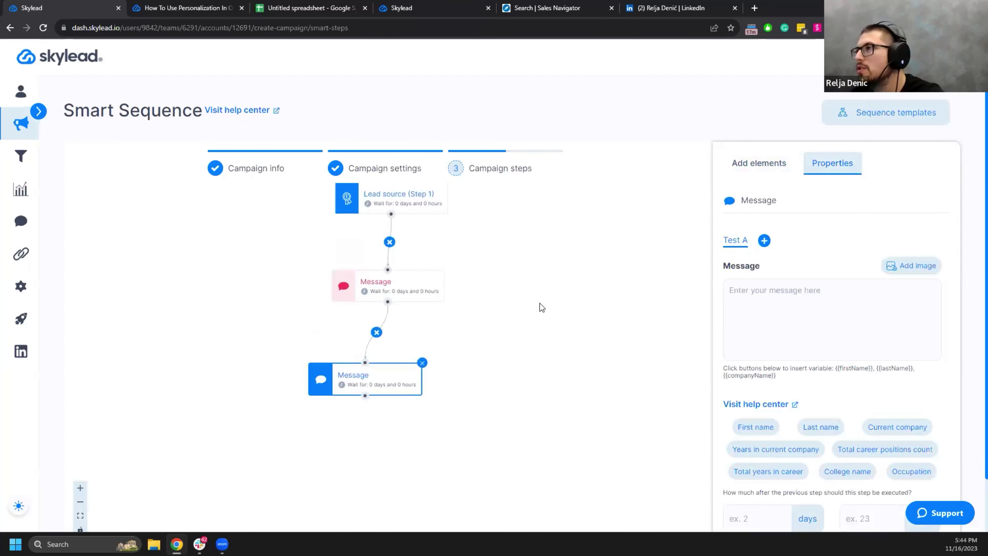
Return to the campaign list and open the steps of the Subsequence - Follow Up campaign
left_click(11, 134)
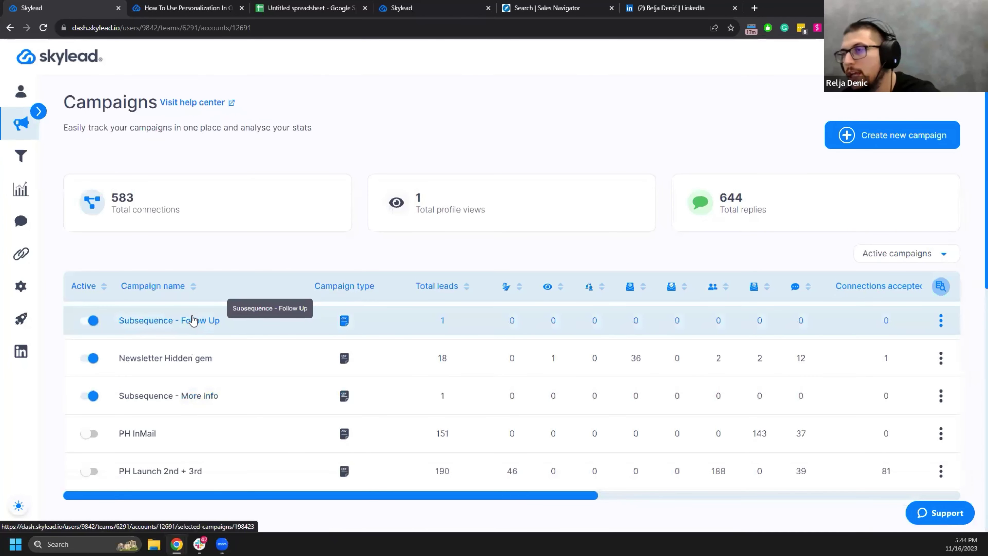
left_click(193, 320)
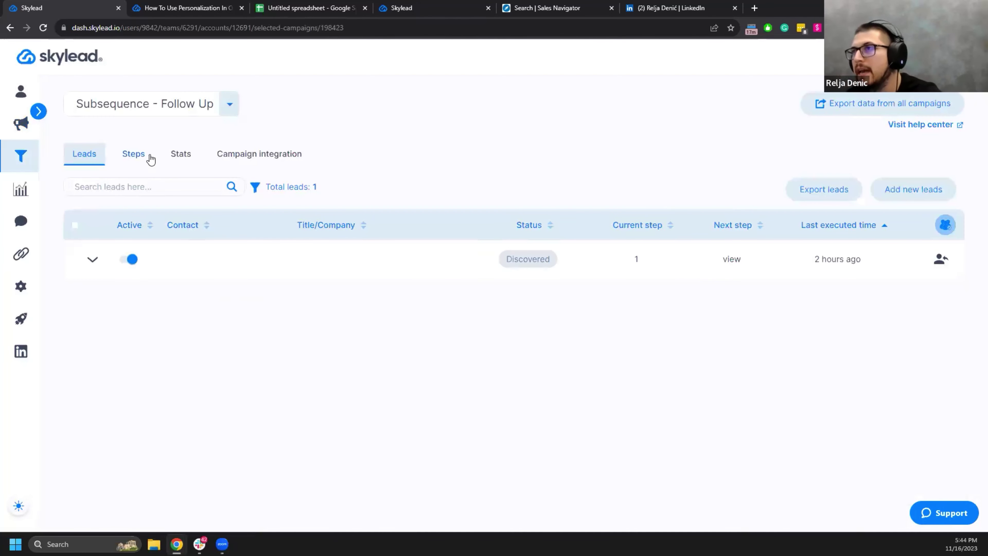
left_click(149, 158)
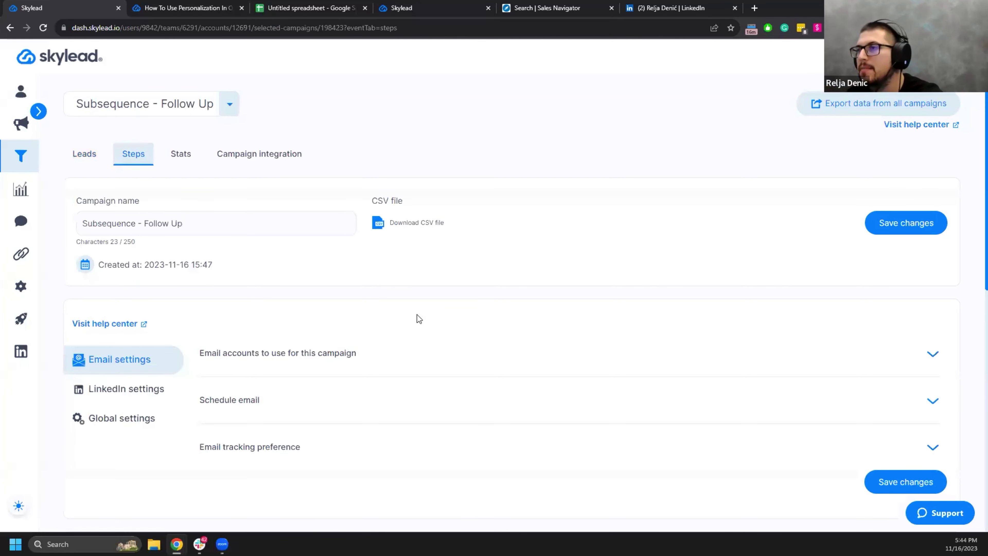
Look through the campaign's step sequence and inspect the email-finding step and the Email message with a 7-day wait
scroll(817, 344, "down", 9)
scroll(467, 338, "down", 2)
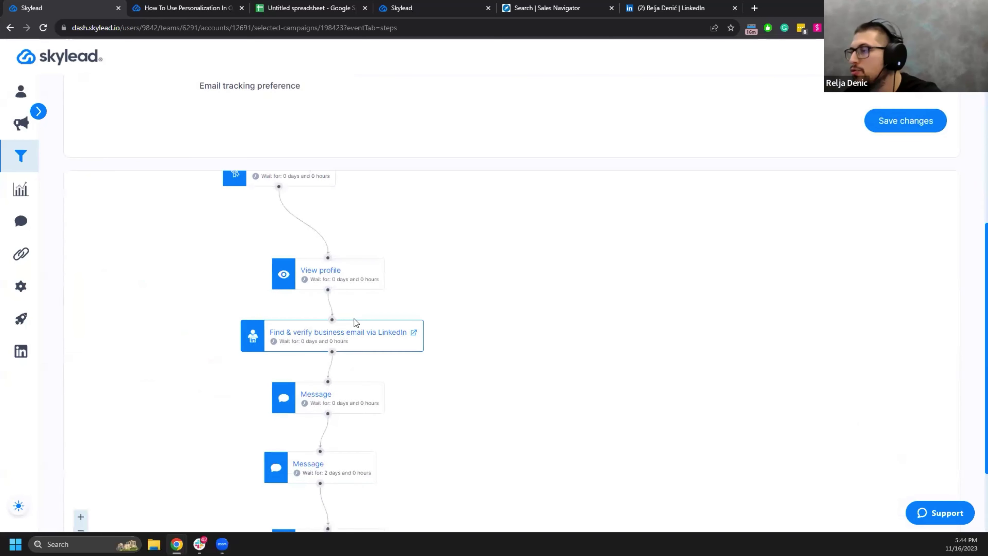
left_click(355, 333)
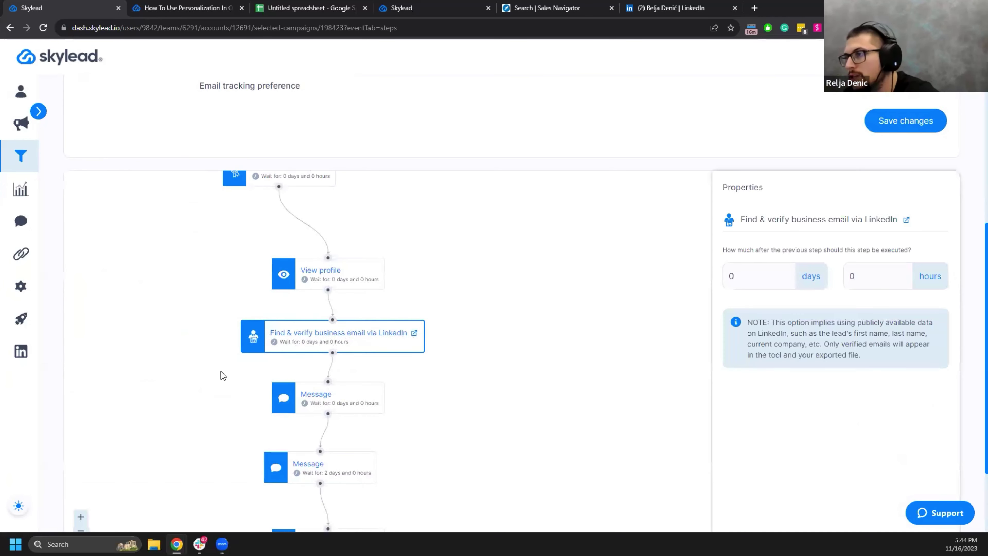
scroll(459, 331, "down", 2)
scroll(467, 296, "down", 1)
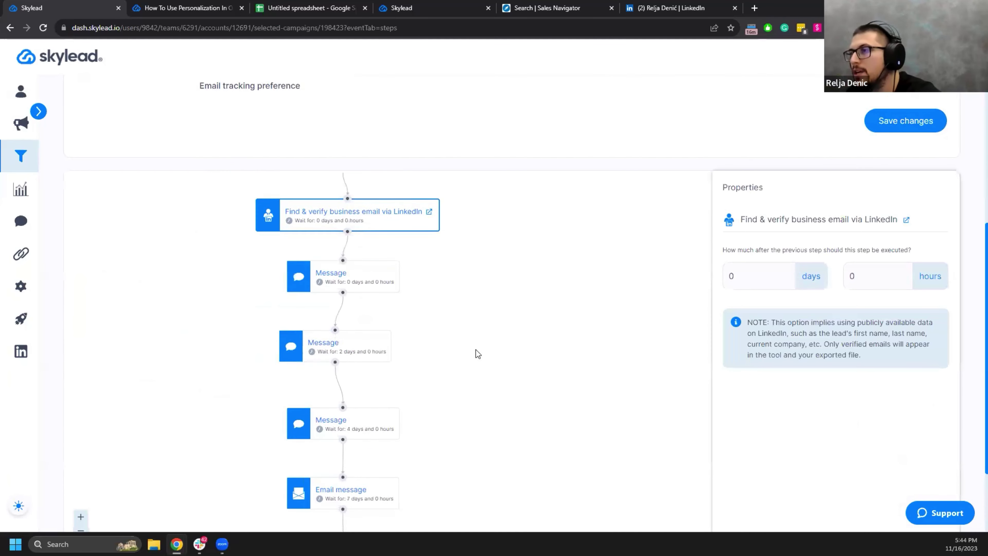
scroll(463, 339, "down", 3)
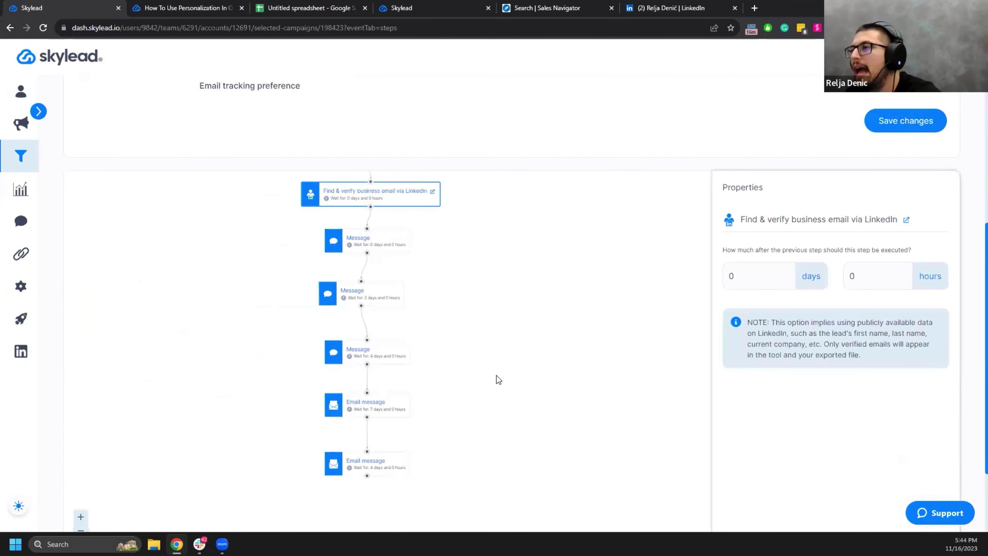
scroll(487, 389, "up", 1)
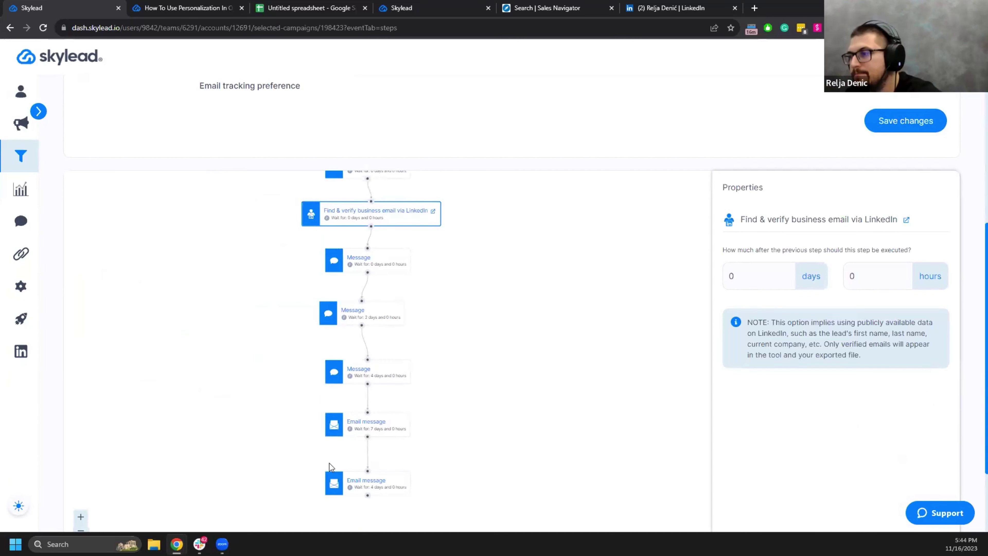
left_click(385, 420)
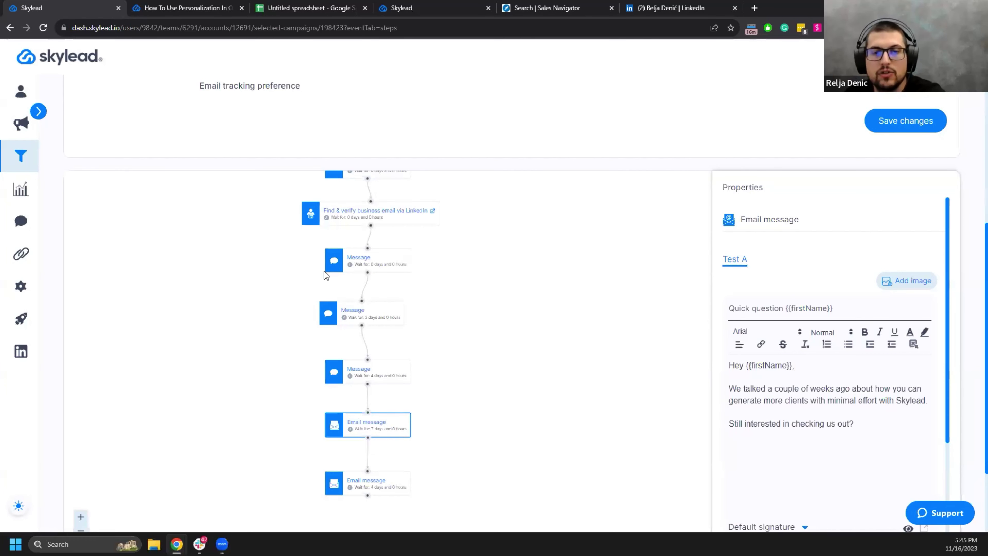
Return to the campaign list and check the total leads of the PH Launch 2nd + 3rd campaign
left_click(26, 132)
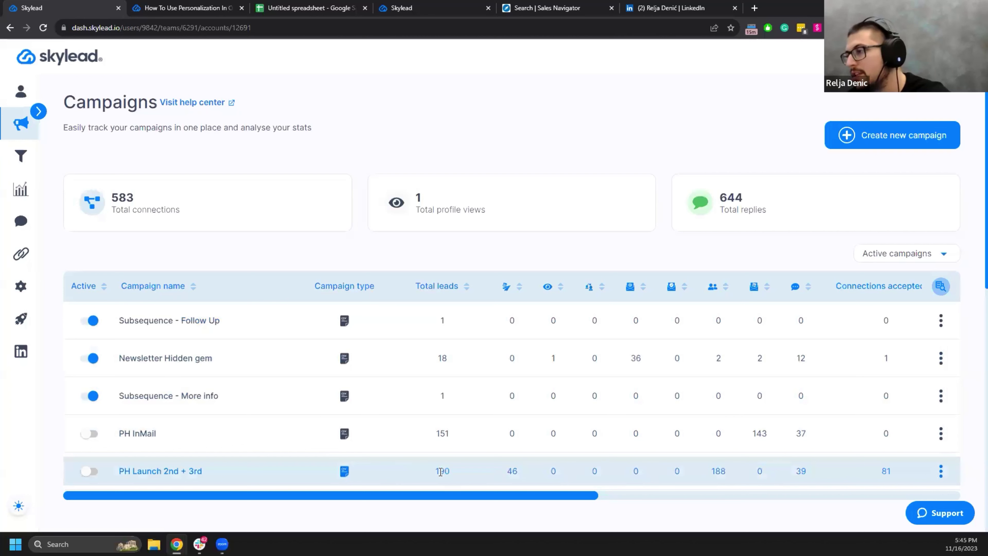
double_click(439, 471)
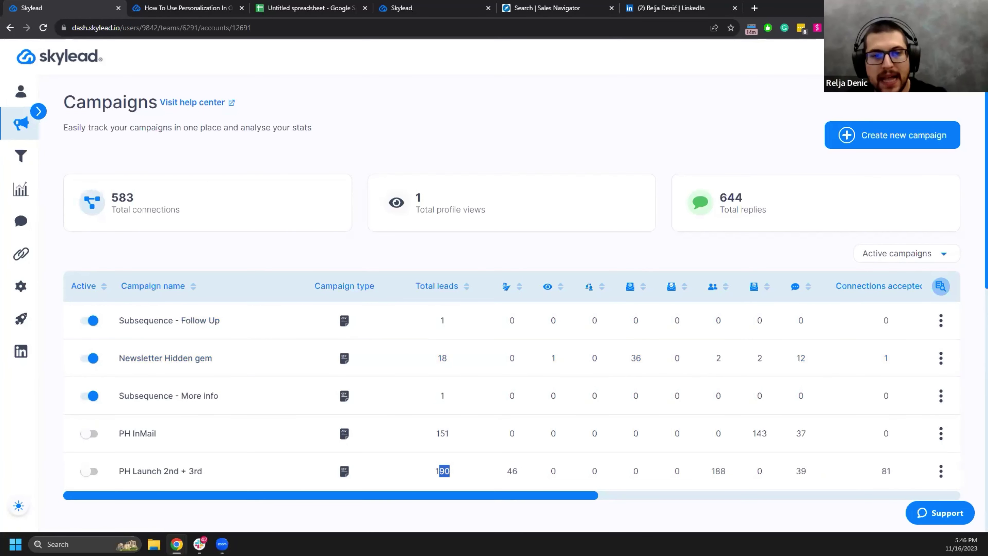
Open the chat inbox and examine its last LinkedIn sync time and default email sync interval
left_click(26, 224)
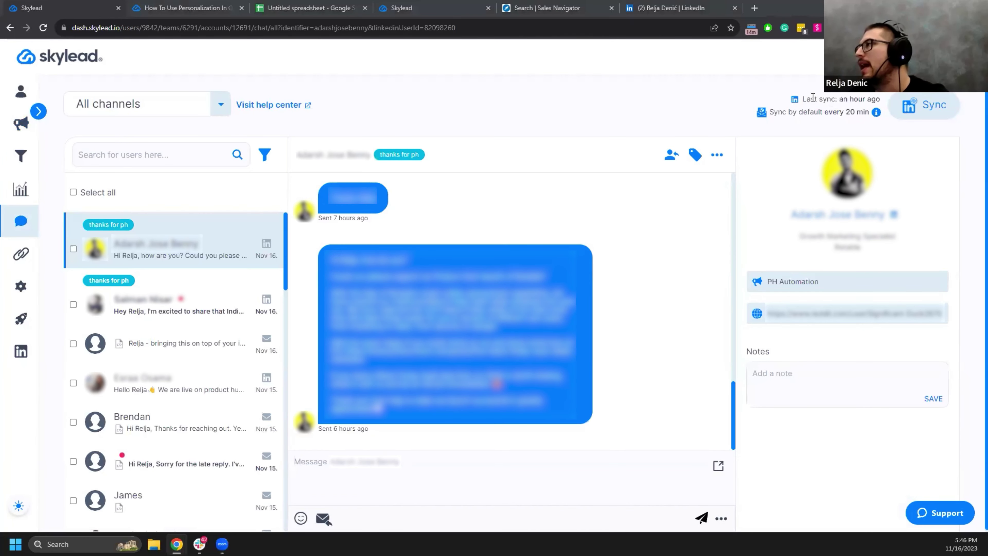
left_click_drag(813, 98, 838, 100)
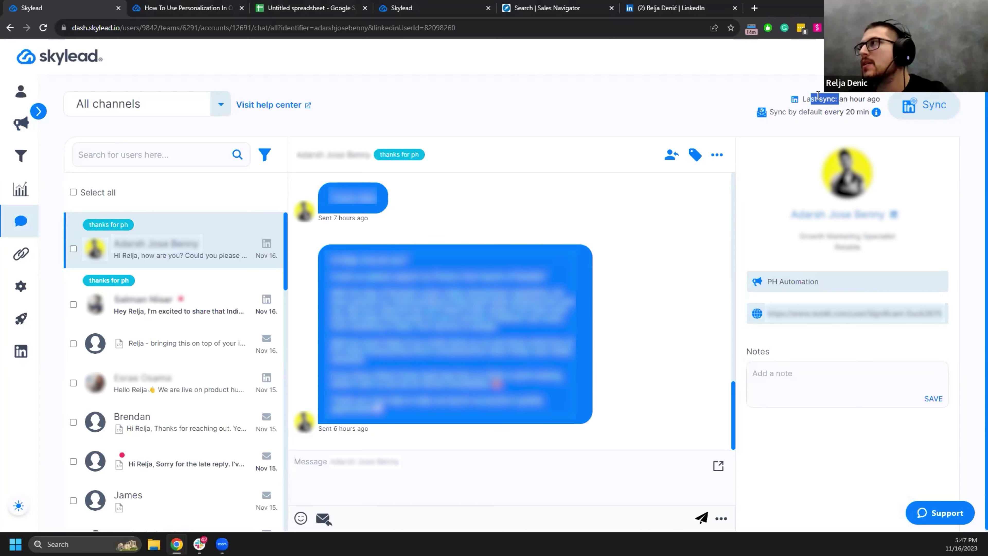
left_click(809, 102)
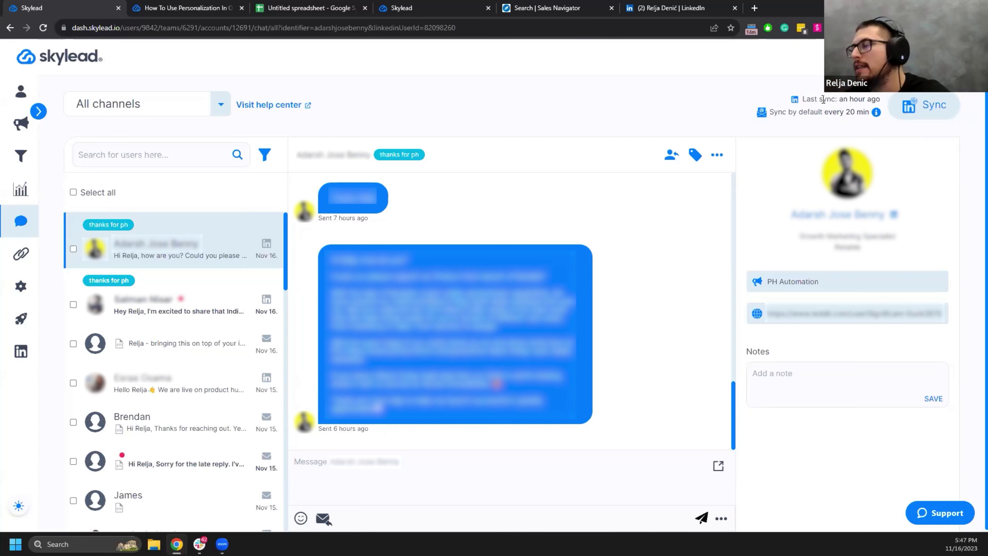
left_click_drag(839, 99, 867, 100)
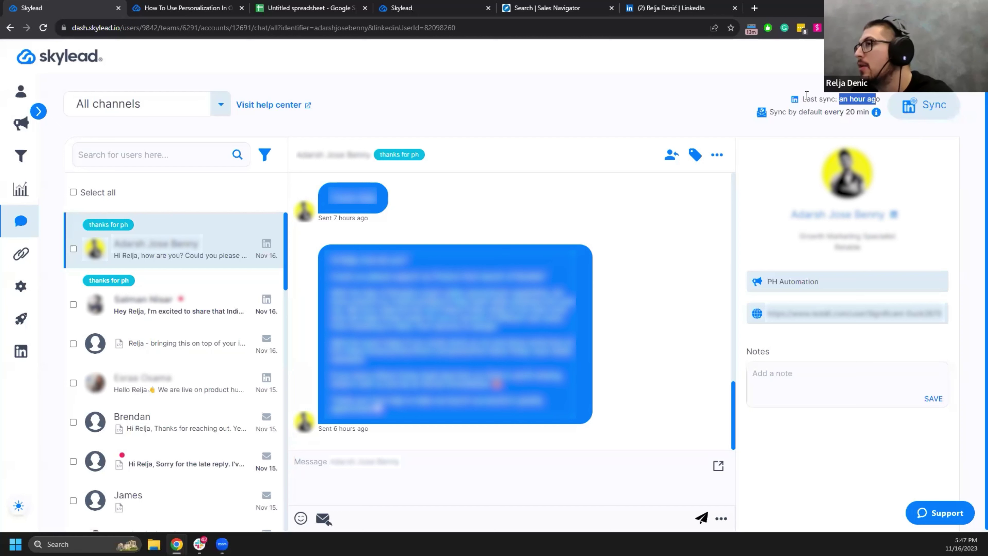
left_click(832, 113)
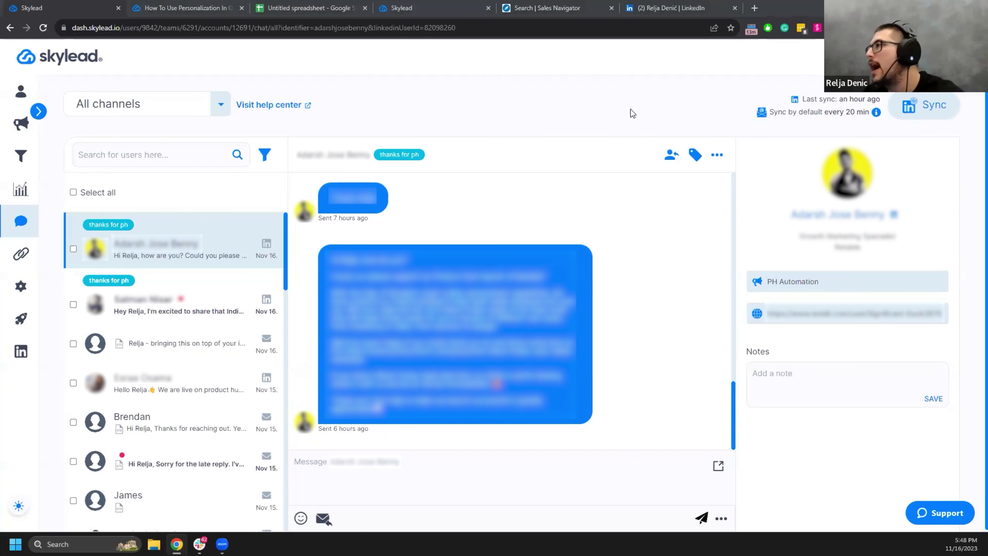
Add the Follow Up label to the open conversation and check the inbox filters
left_click(692, 158)
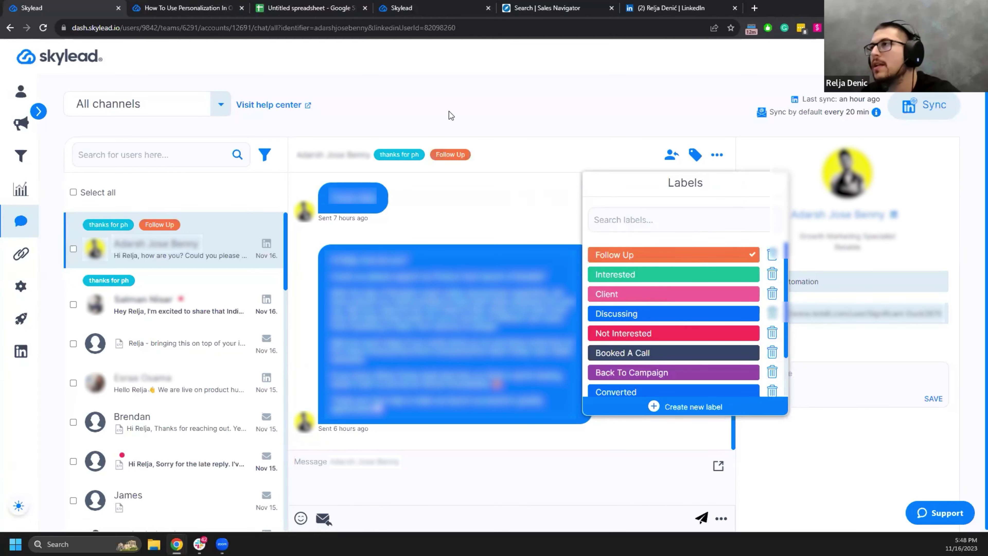
left_click(421, 164)
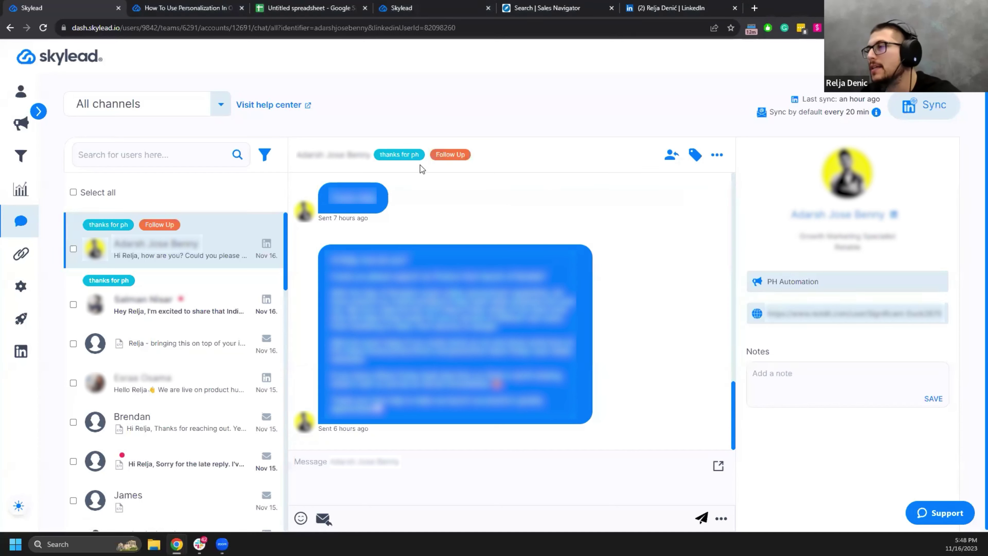
left_click(265, 154)
left_click(368, 110)
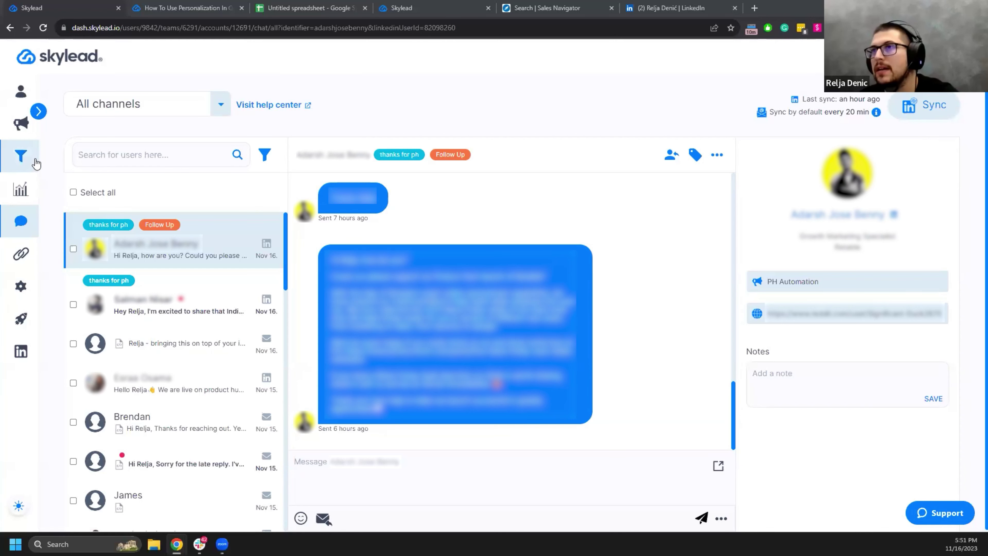
Return to the campaign list, and close the personalization blog article, the untitled spreadsheet and the extra Skylead page
left_click(19, 153)
left_click(16, 145)
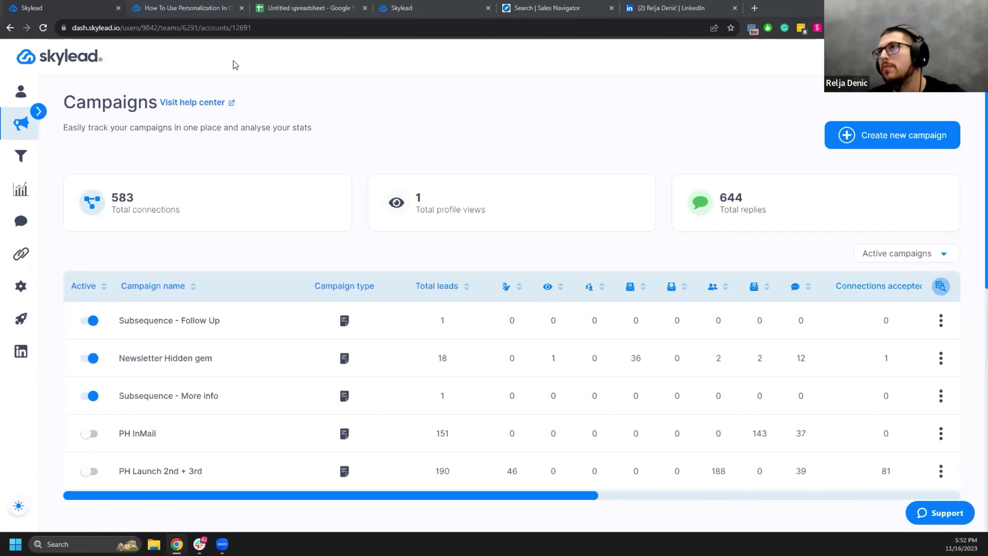
left_click(225, 12)
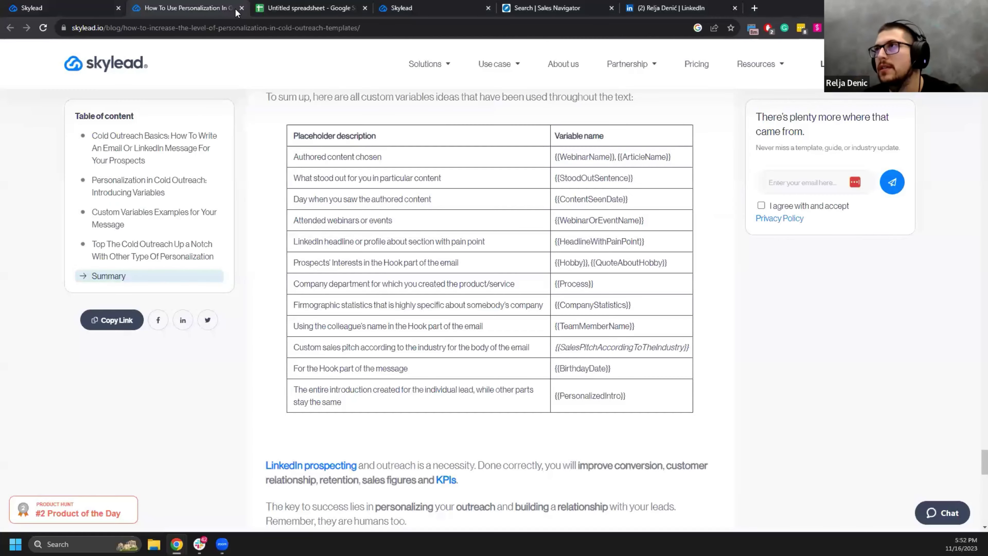
left_click(242, 8)
left_click(242, 8)
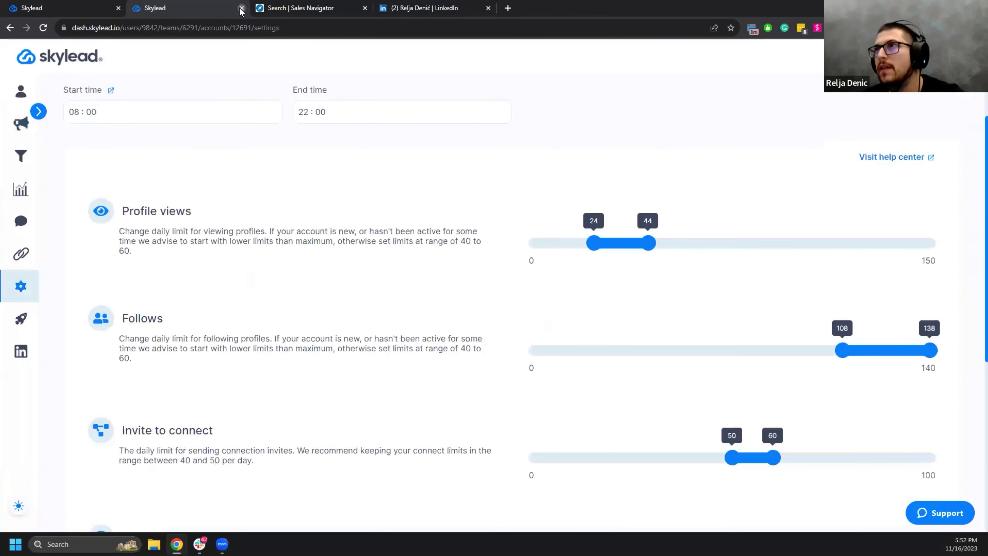
left_click(241, 8)
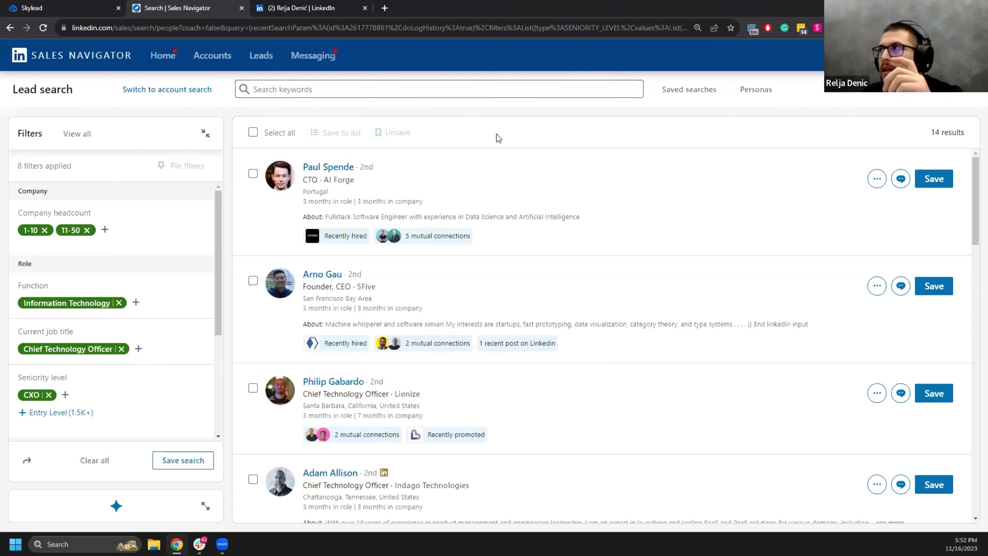
Start an account search in LinkedIn Sales Navigator and filter the department headcount to Accounting with a minimum of 5
left_click(202, 65)
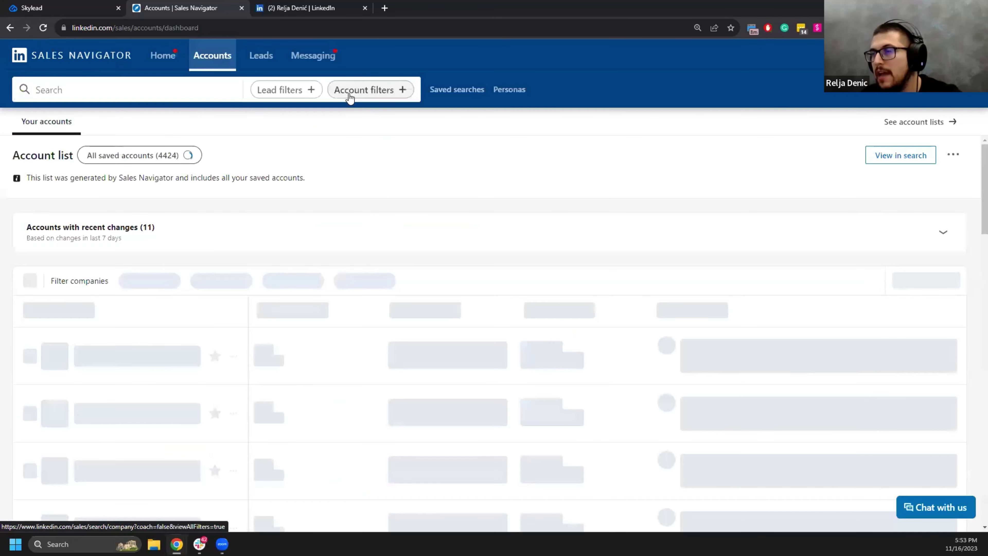
left_click(348, 92)
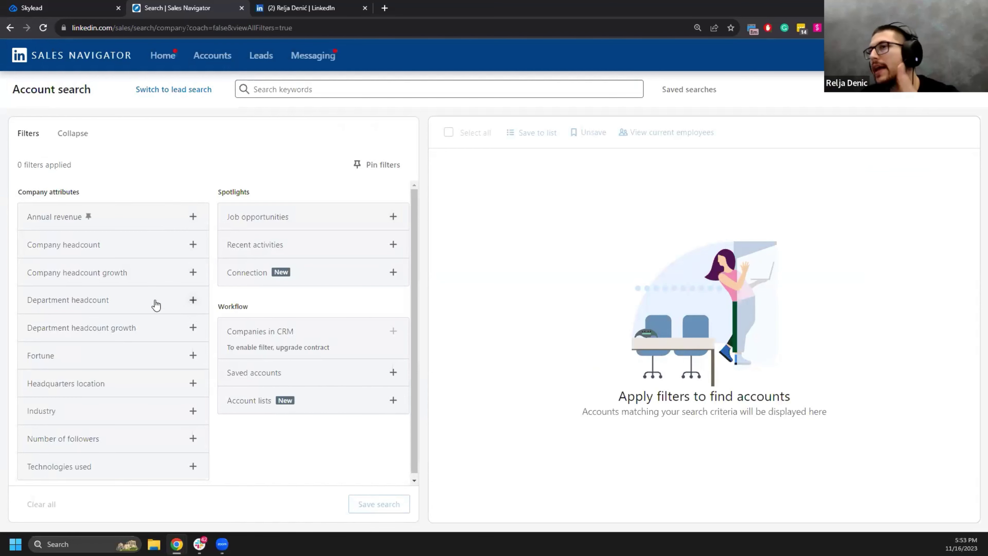
left_click(192, 301)
left_click(168, 326)
left_click(60, 343)
left_click(94, 343)
left_click(95, 344)
left_click(95, 343)
left_click(94, 344)
left_click(187, 368)
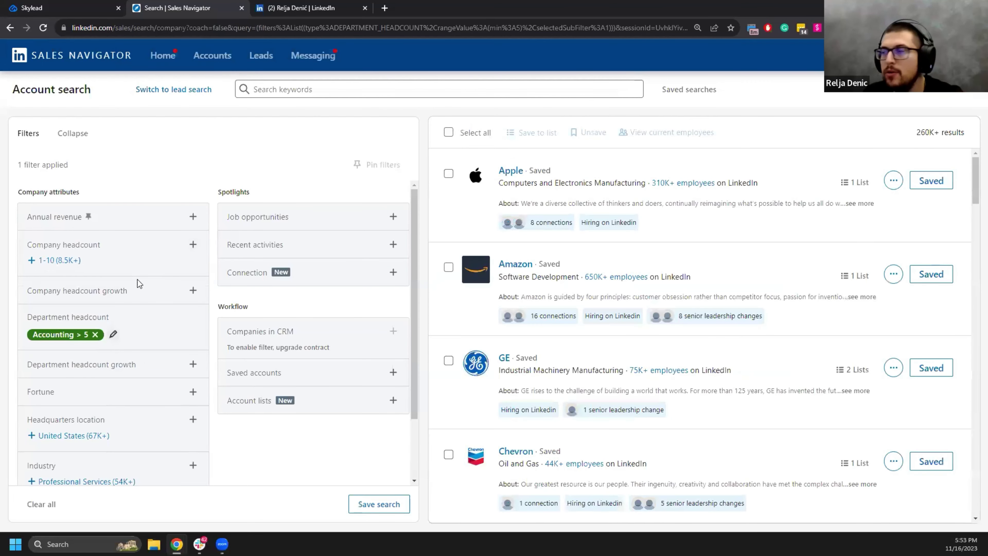
Narrow the account search to a company headcount of 1-10 and headquarters in the United States
left_click(69, 261)
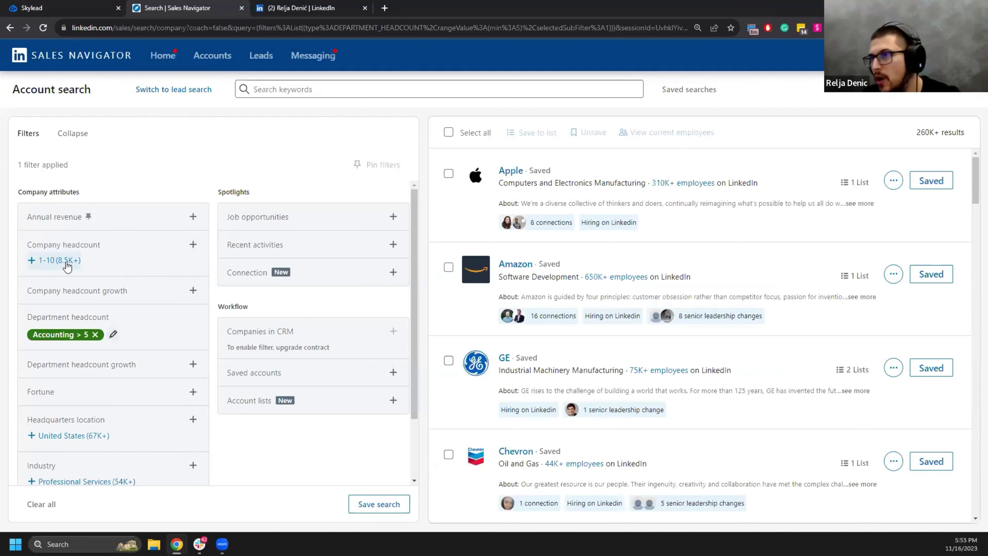
scroll(109, 297, "down", 1)
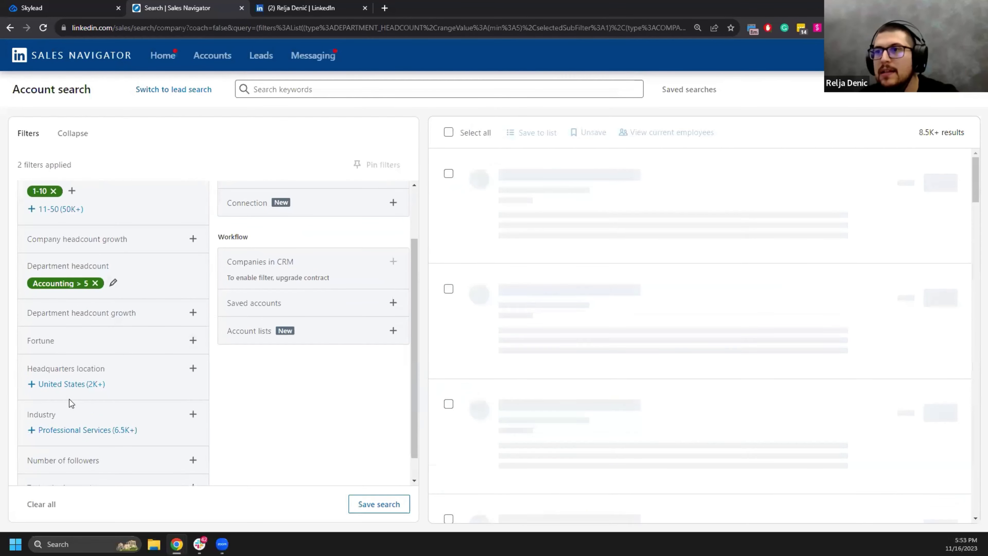
left_click(82, 384)
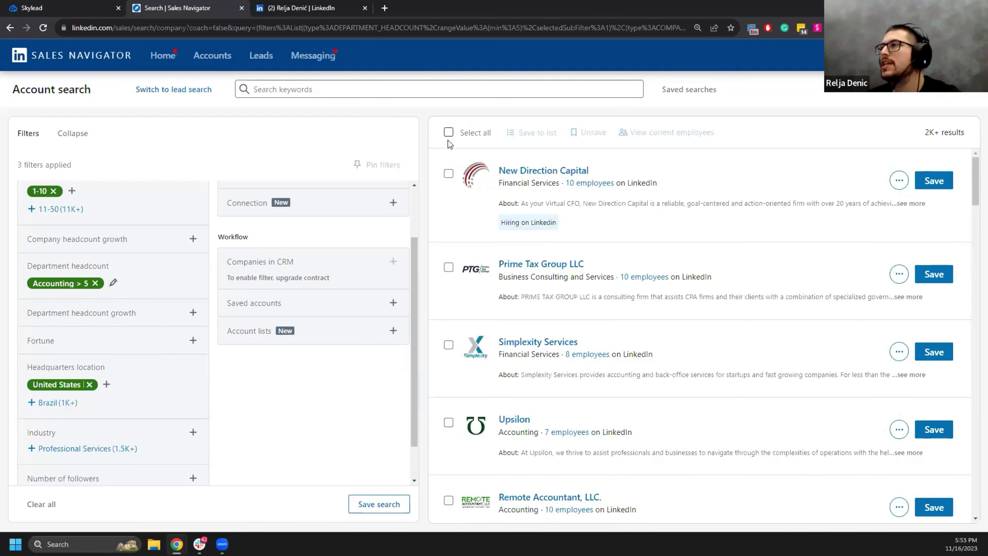
Select New Direction Capital, Prime Tax Group LLC and Upsilon and view their current employees as a lead search
left_click(448, 174)
left_click(449, 268)
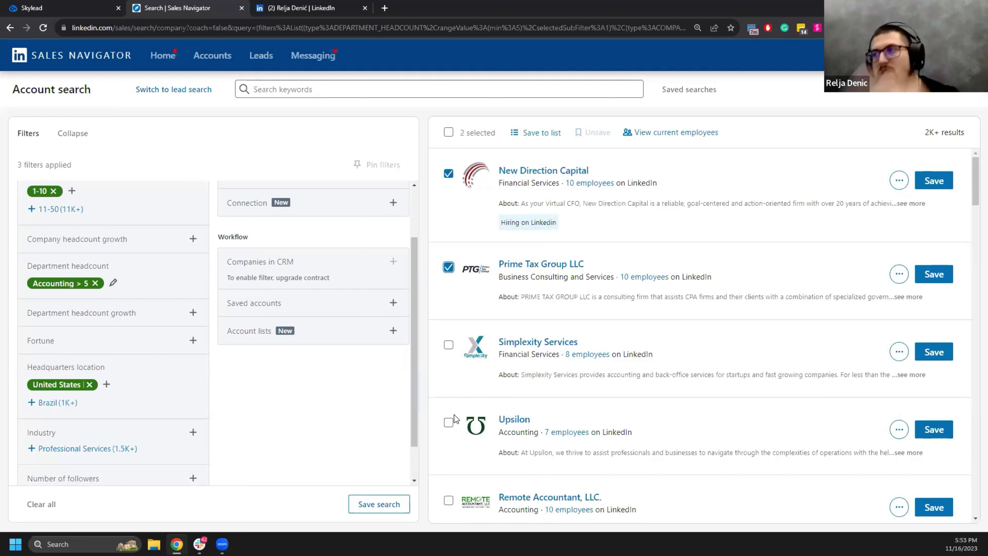
left_click(449, 424)
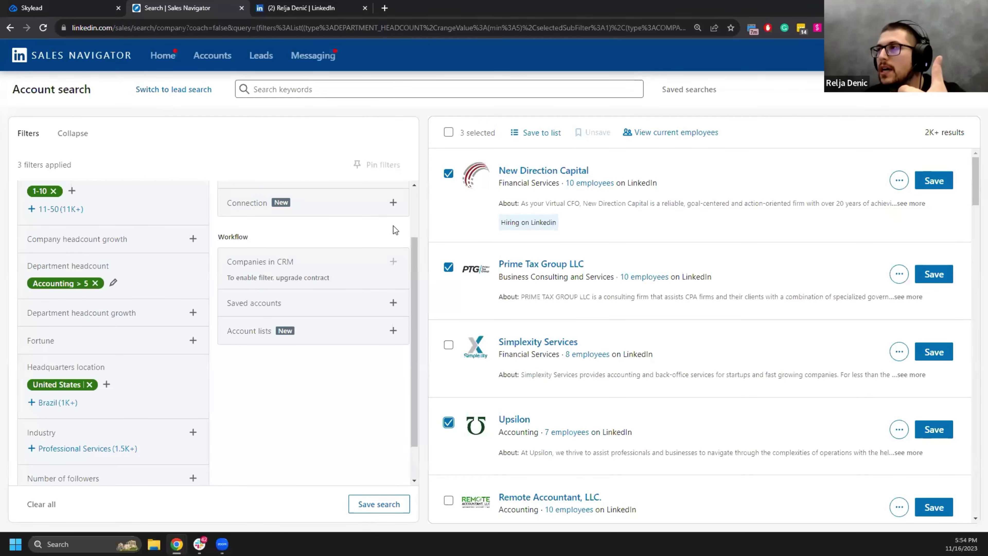
scroll(397, 238, "up", 2)
scroll(391, 258, "down", 3)
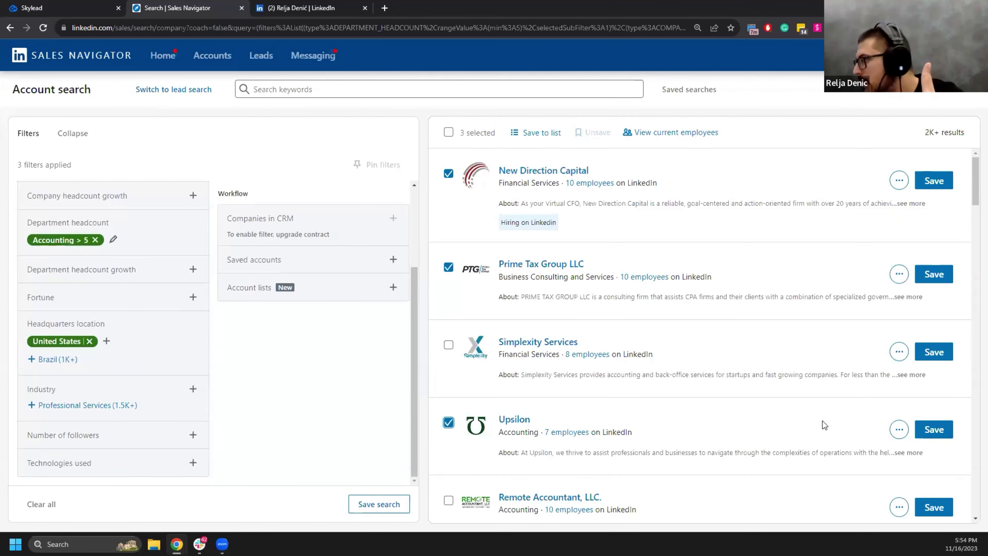
left_click(657, 137)
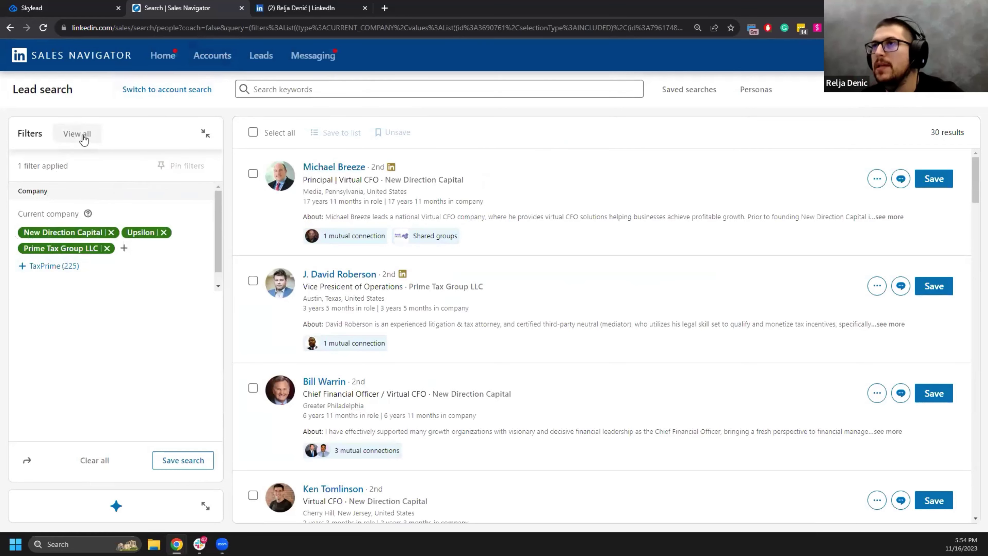
Show all available lead filters for the employee search and look through the company, role and personal filters
left_click(199, 136)
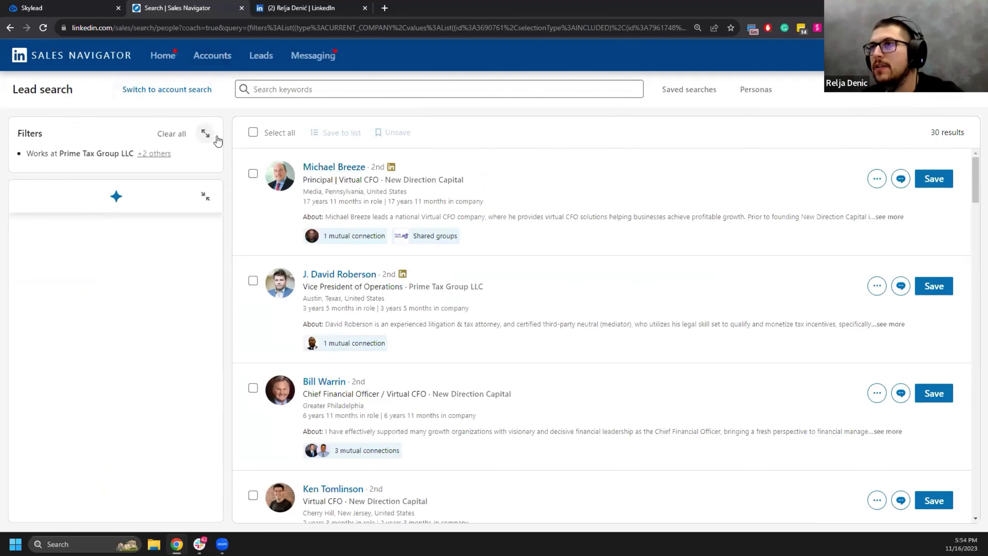
left_click(205, 136)
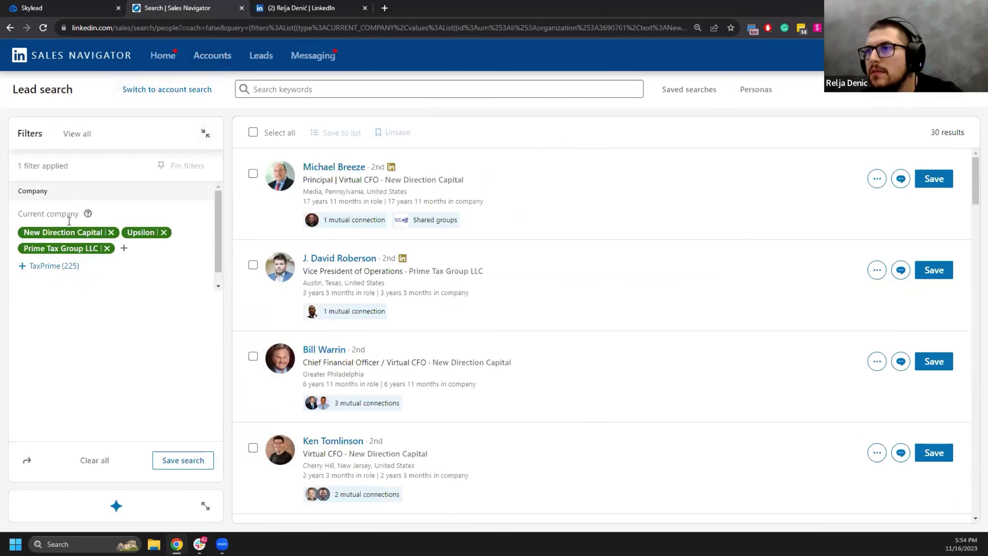
scroll(159, 264, "down", 1)
scroll(159, 264, "up", 1)
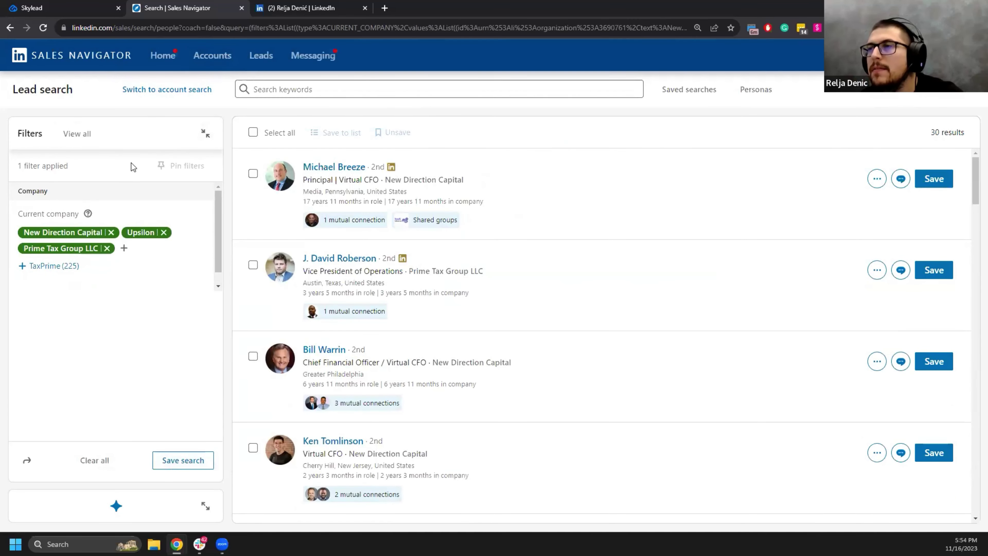
left_click(78, 133)
scroll(122, 298, "down", 3)
scroll(145, 300, "up", 3)
scroll(148, 299, "down", 2)
scroll(148, 299, "down", 3)
scroll(147, 303, "up", 3)
scroll(140, 296, "up", 1)
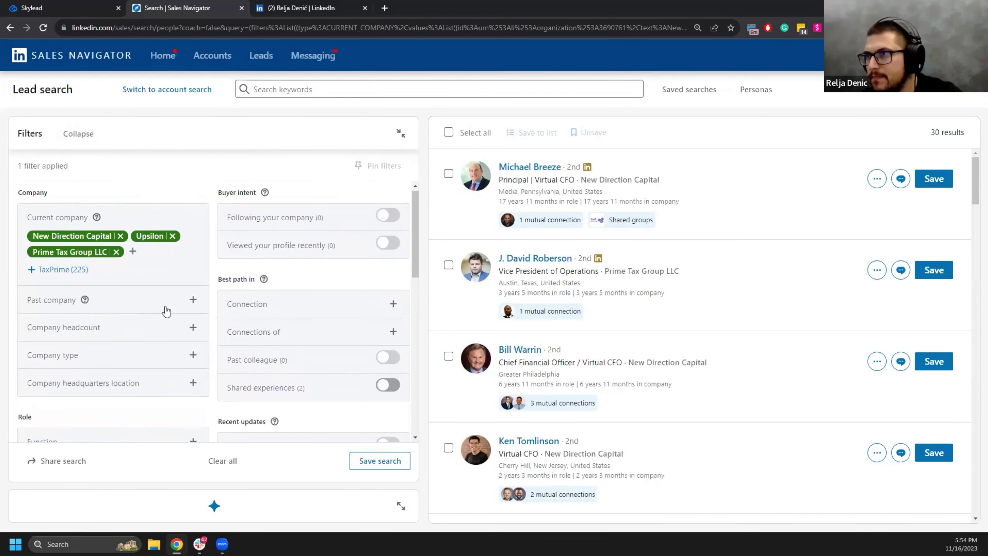
scroll(147, 339, "down", 4)
scroll(151, 338, "down", 4)
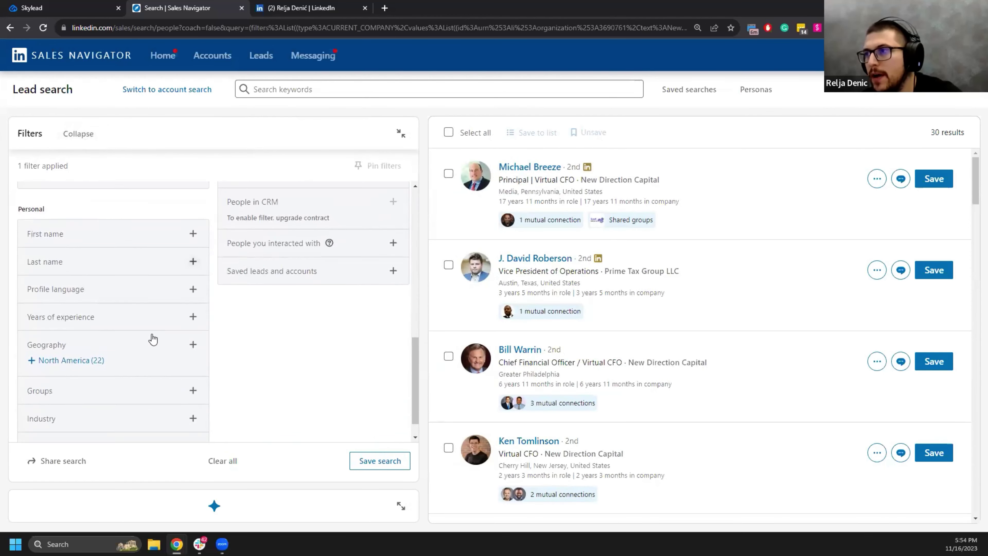
Try narrowing the employee lead search to a company headcount of 1-10 and remove that filter again
scroll(156, 342, "up", 8)
left_click(169, 337)
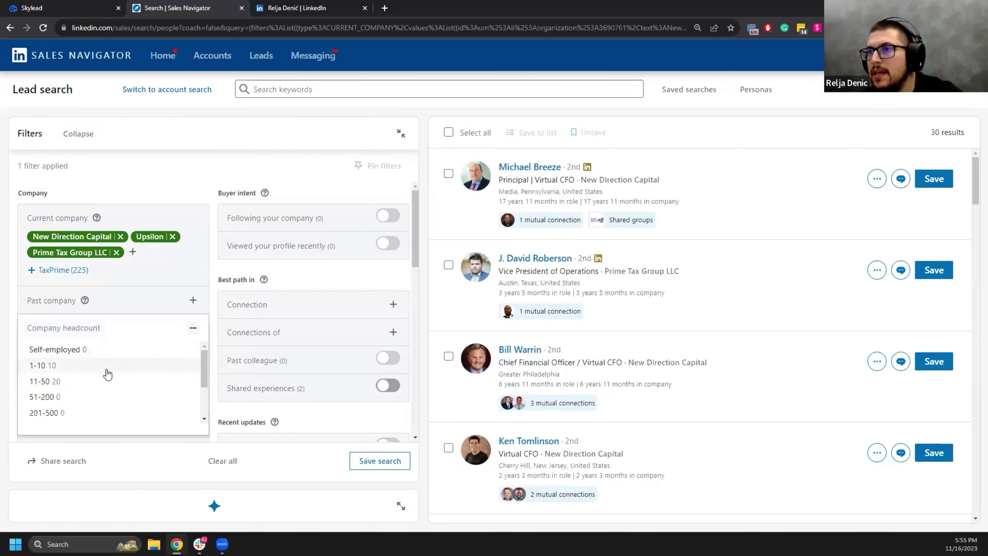
left_click(50, 367)
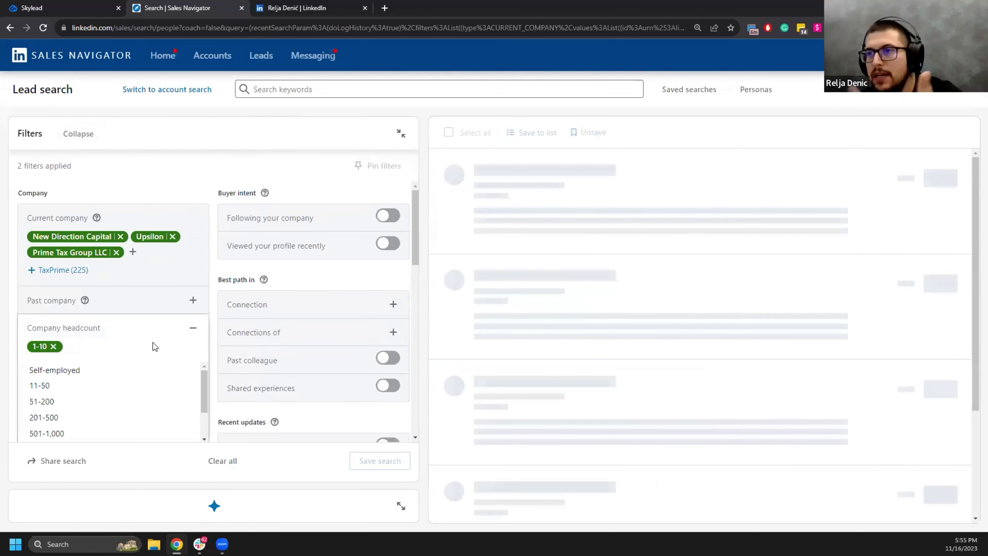
left_click(53, 347)
scroll(90, 311, "down", 3)
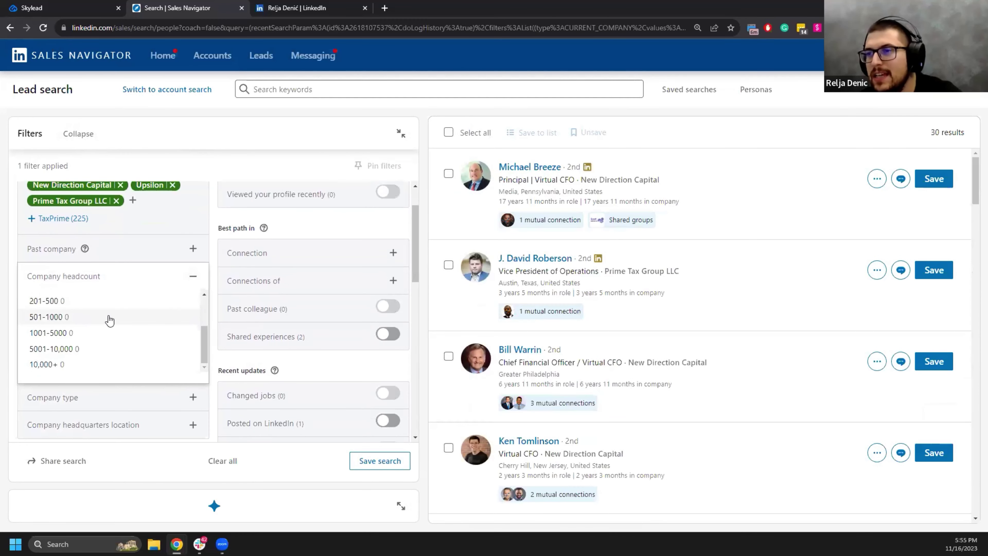
scroll(181, 302, "up", 2)
Filter the employee lead search to people whose current job title is Founder
scroll(126, 413, "down", 5)
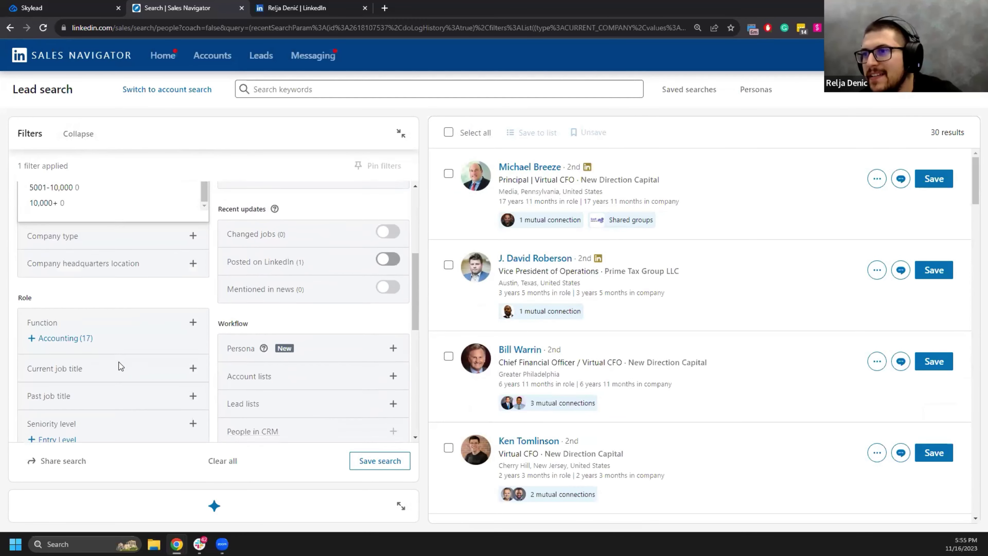
scroll(119, 362, "down", 1)
left_click(134, 330)
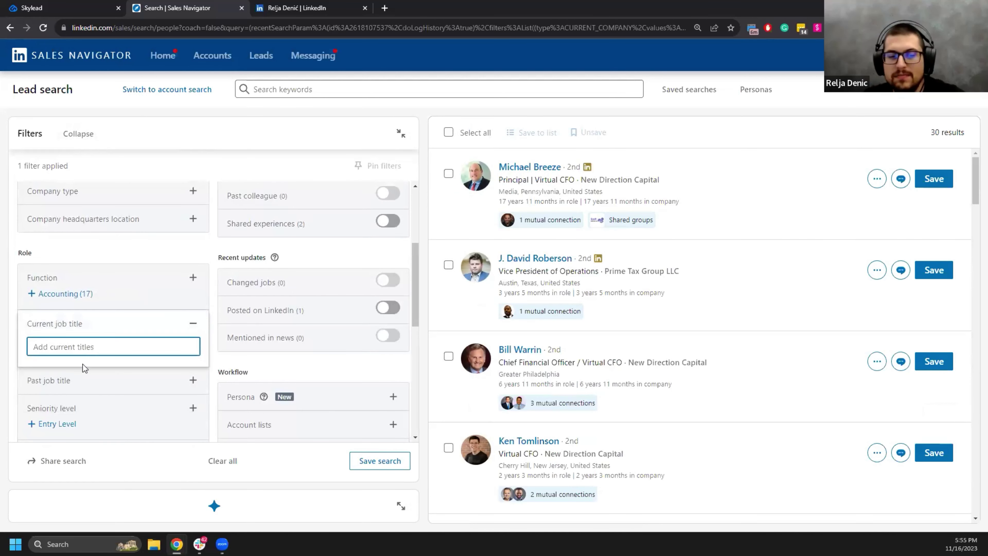
type("f")
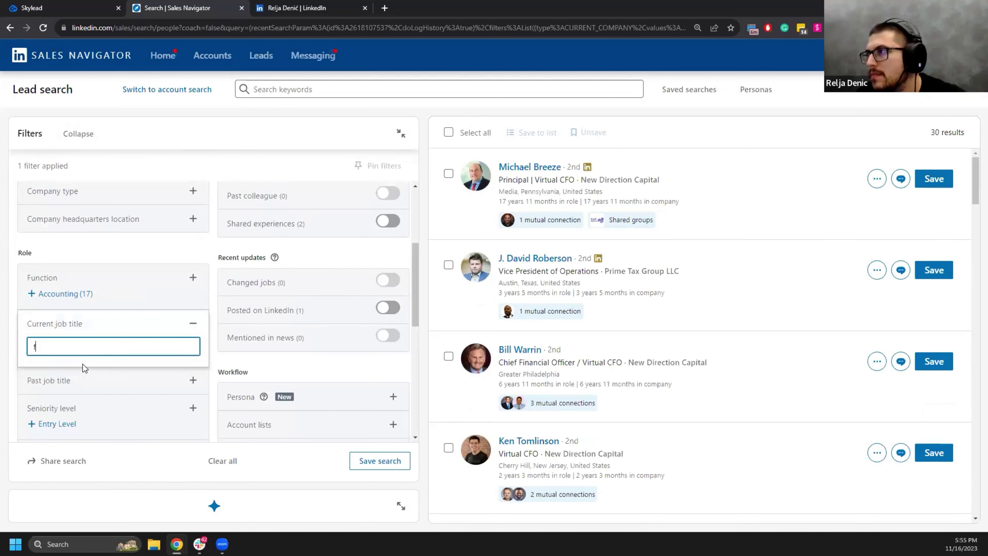
type("O")
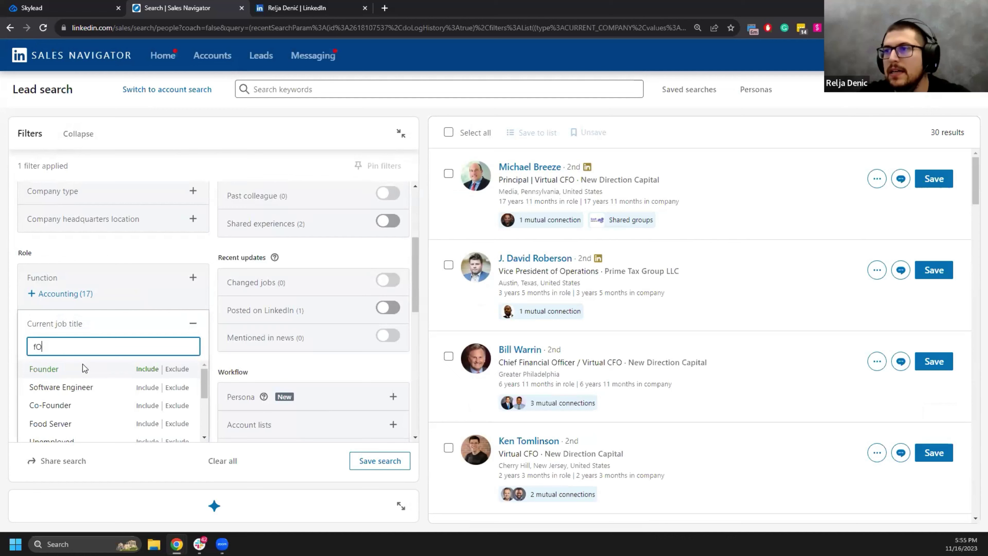
left_click(82, 366)
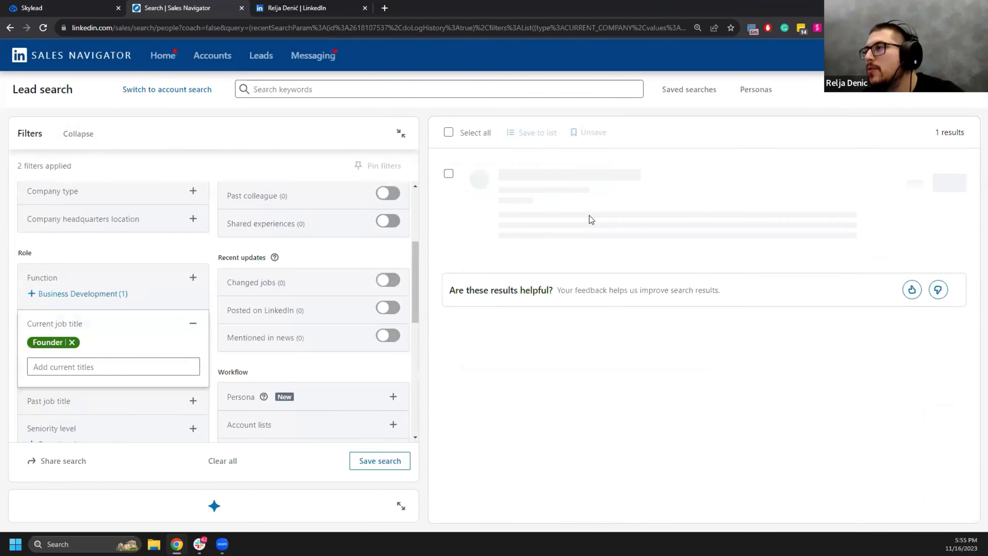
scroll(113, 234, "up", 4)
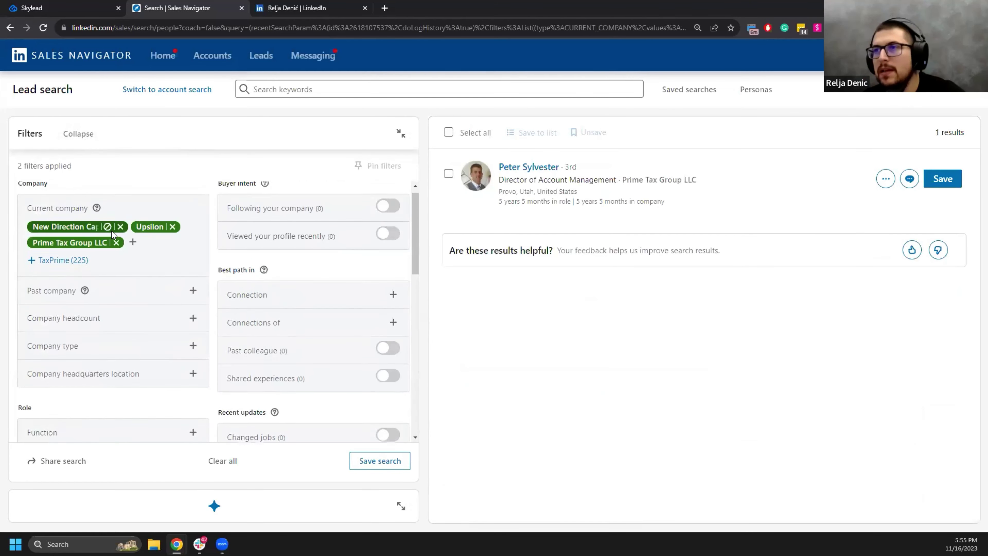
View the blank account search filters and start a new lead search with all lead filters shown
left_click(223, 62)
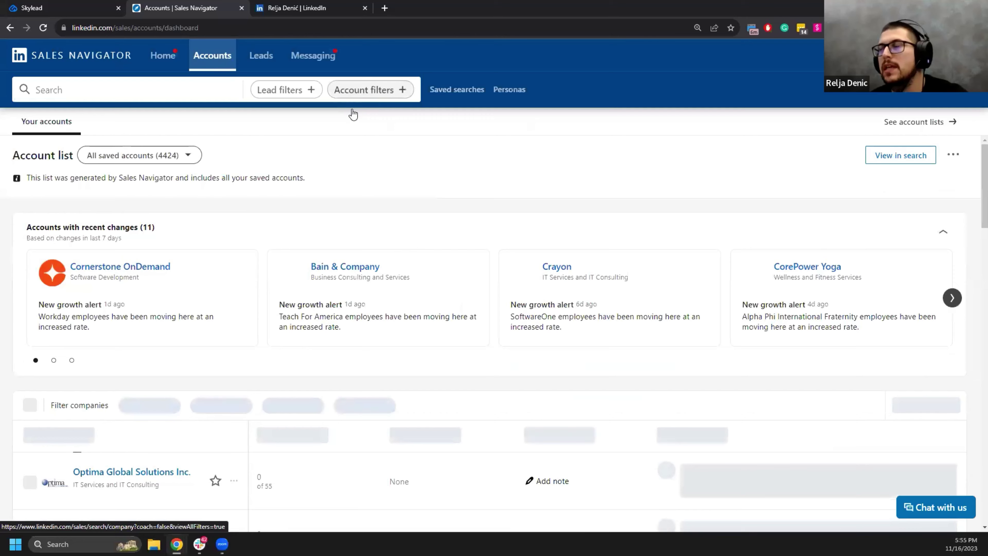
left_click(362, 91)
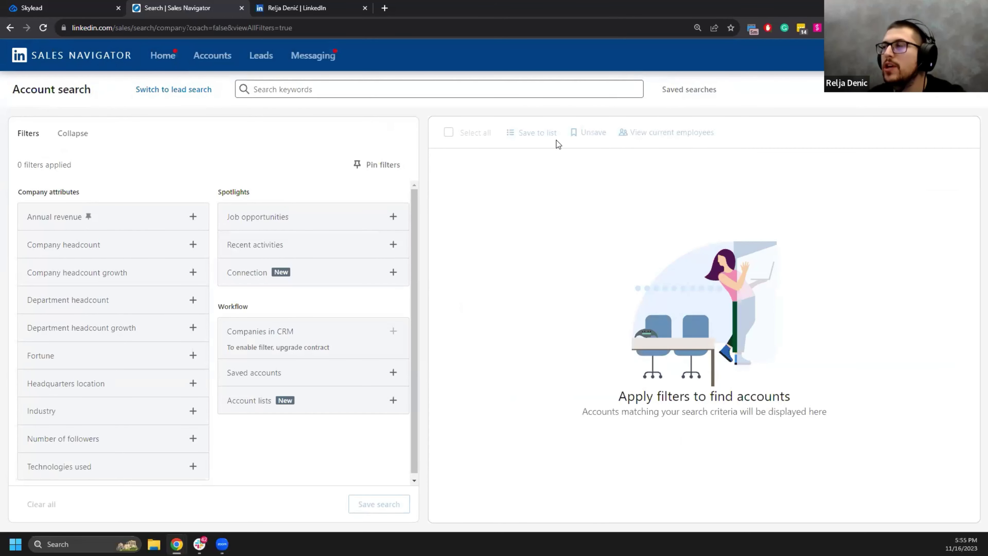
left_click(264, 65)
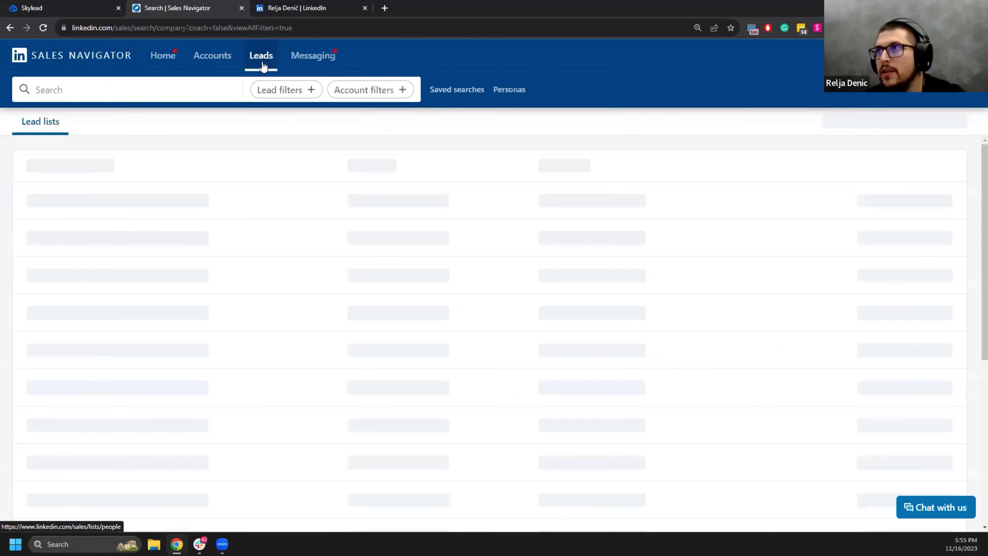
left_click(293, 94)
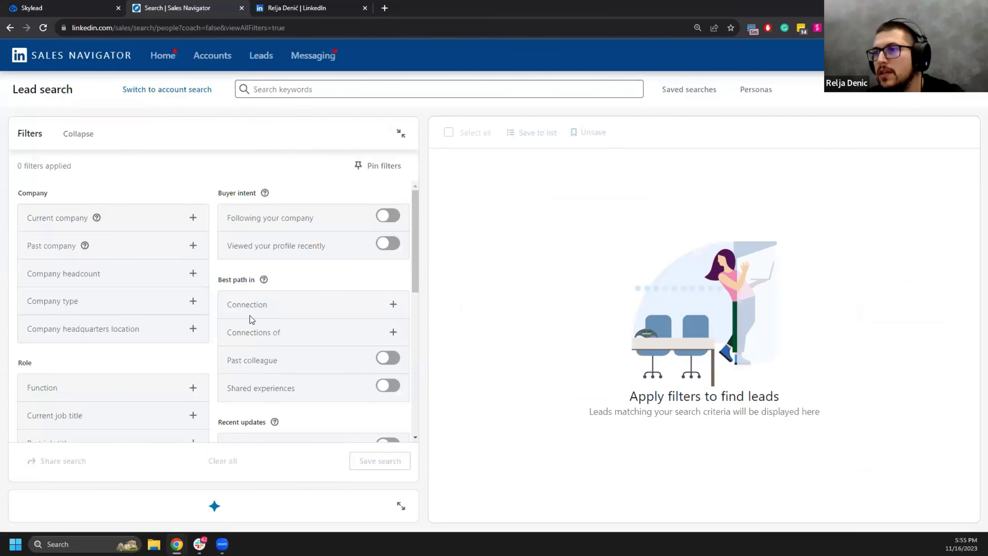
Include the custom account list named after its owner in the lead search and check the number of results
scroll(237, 362, "down", 7)
scroll(257, 350, "down", 2)
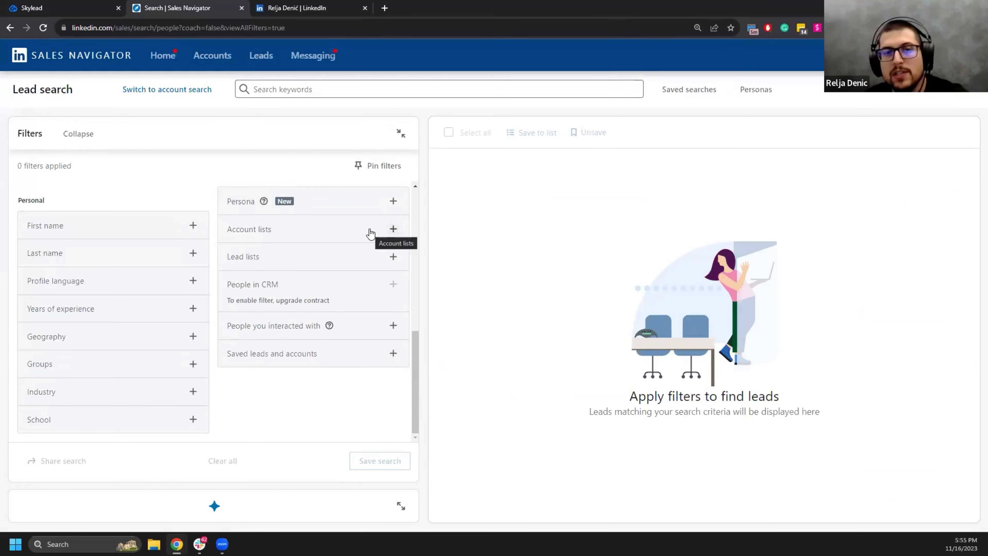
left_click(394, 231)
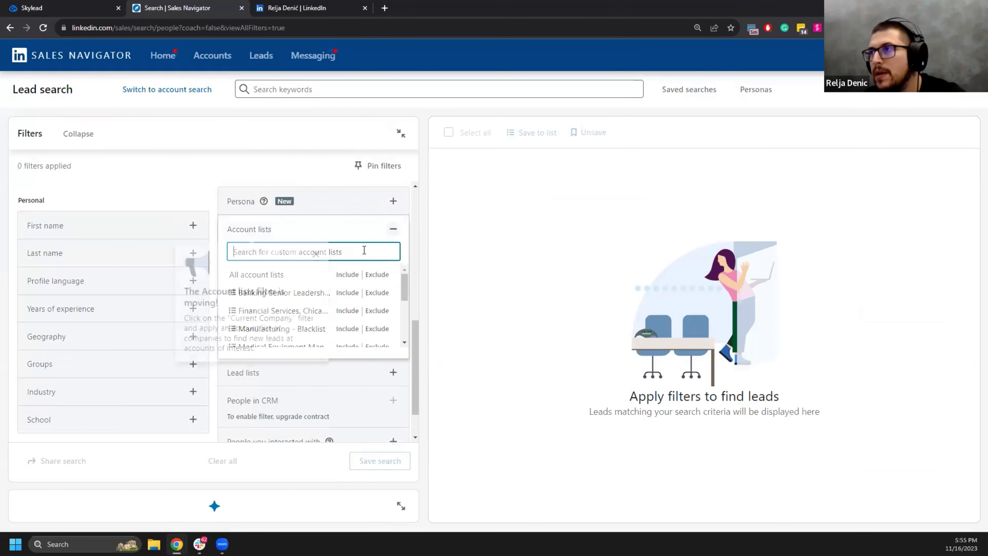
left_click(317, 252)
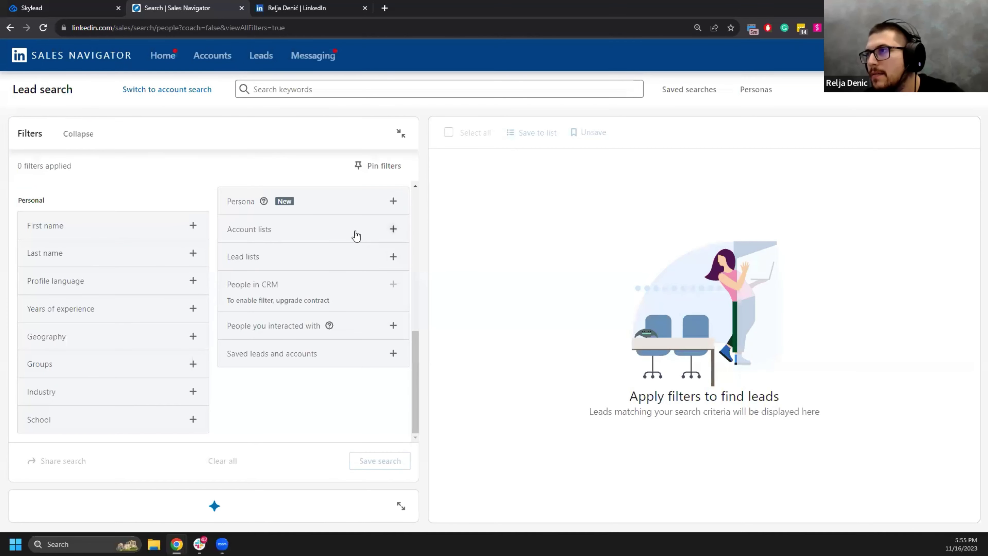
left_click(353, 235)
left_click(316, 255)
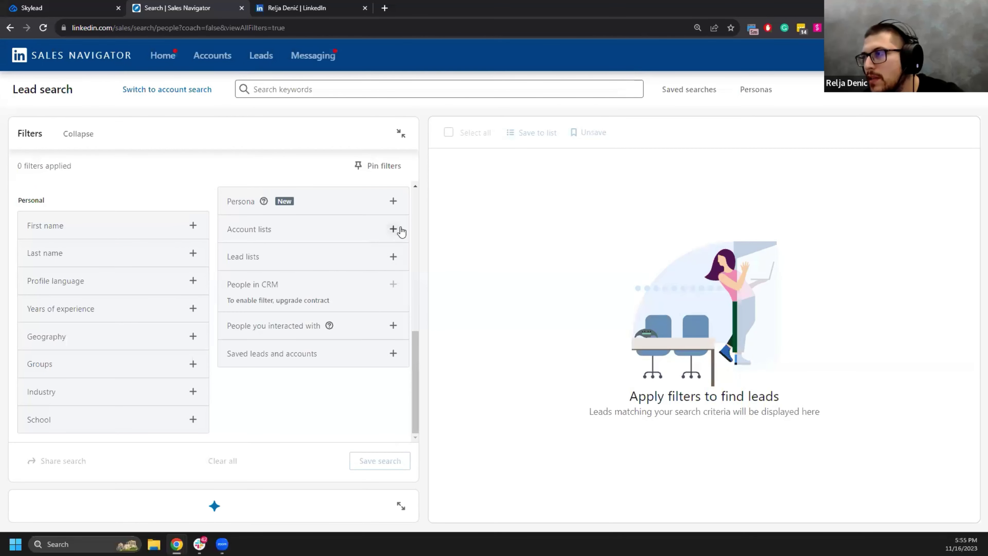
left_click(394, 229)
scroll(327, 314, "down", 3)
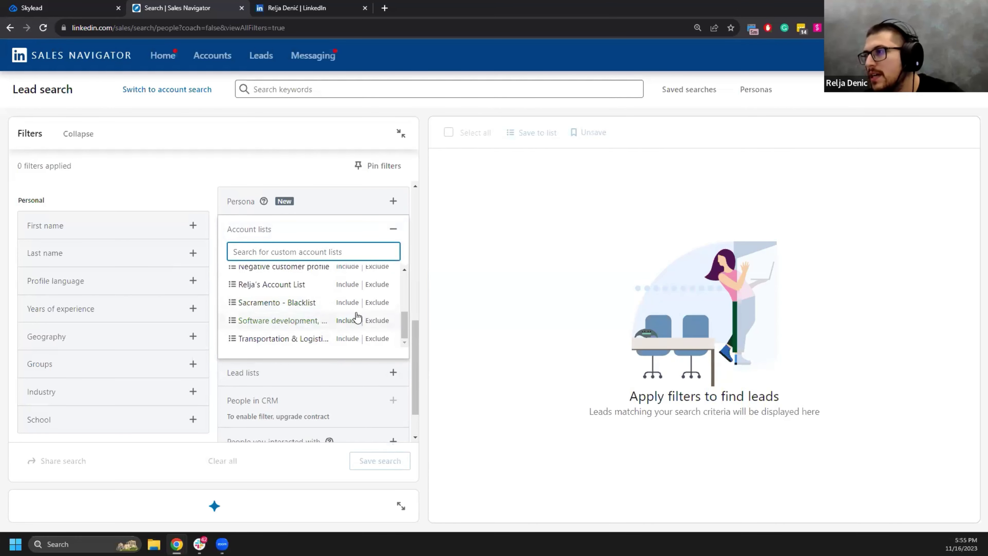
left_click(347, 287)
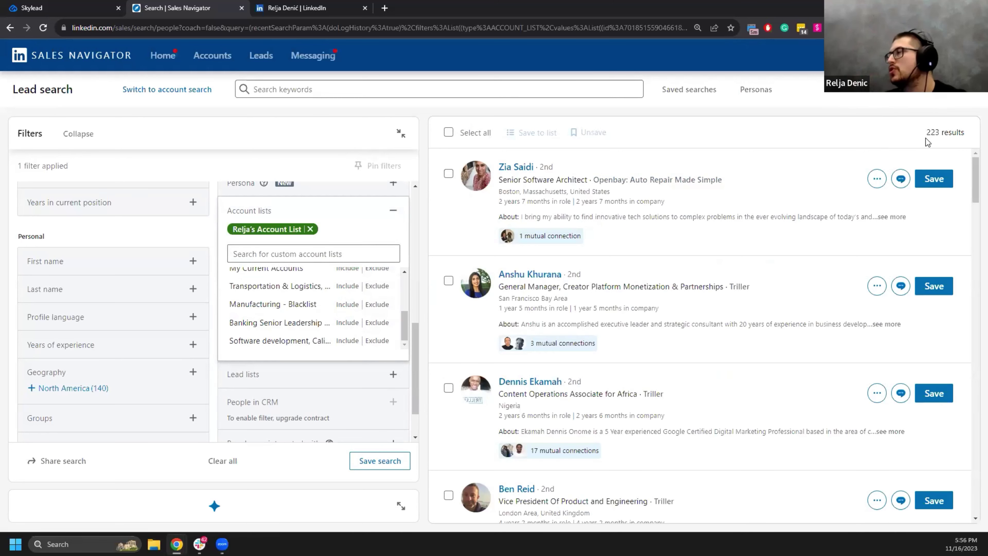
left_click_drag(933, 132, 926, 132)
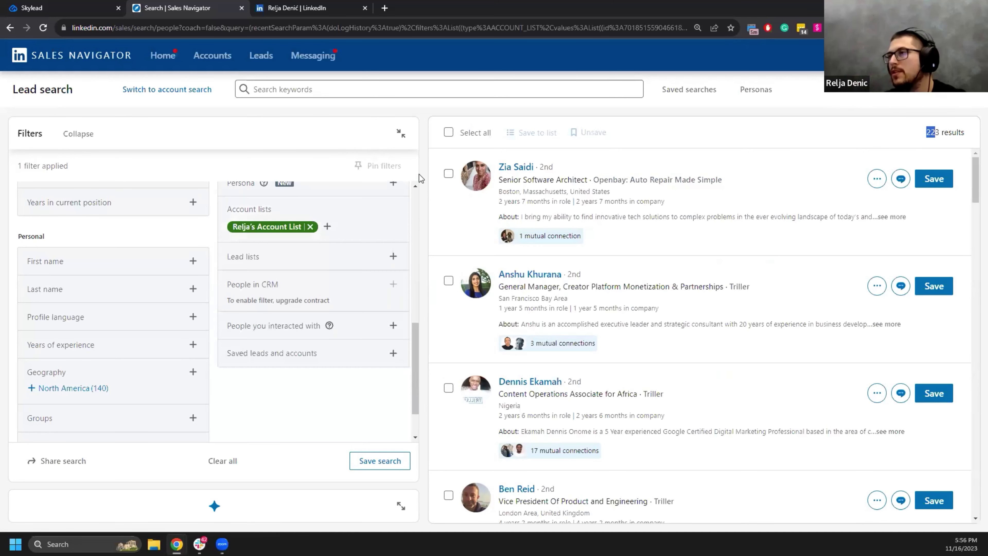
mouse_move(265, 225)
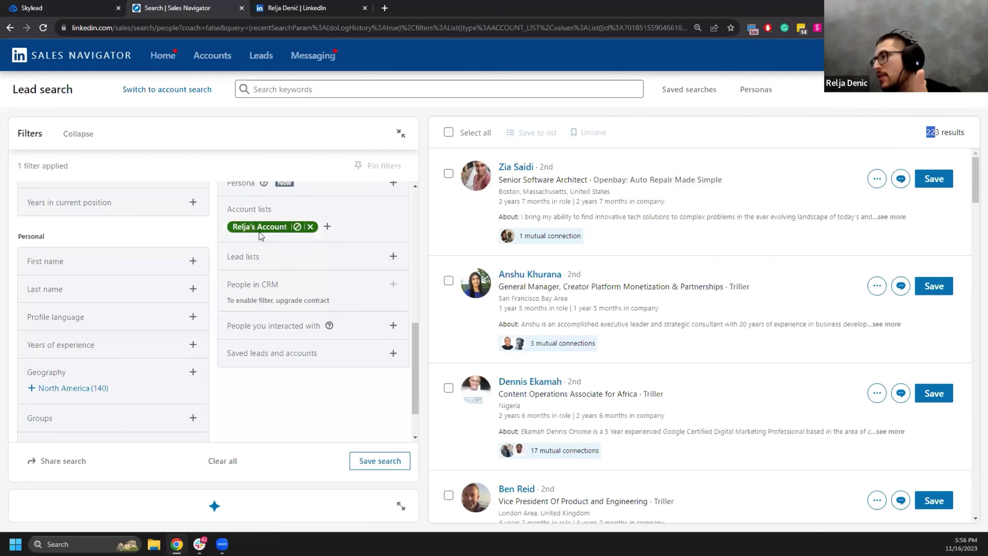
Start a new account search in Sales Navigator with all account filters shown
scroll(316, 261, "up", 5)
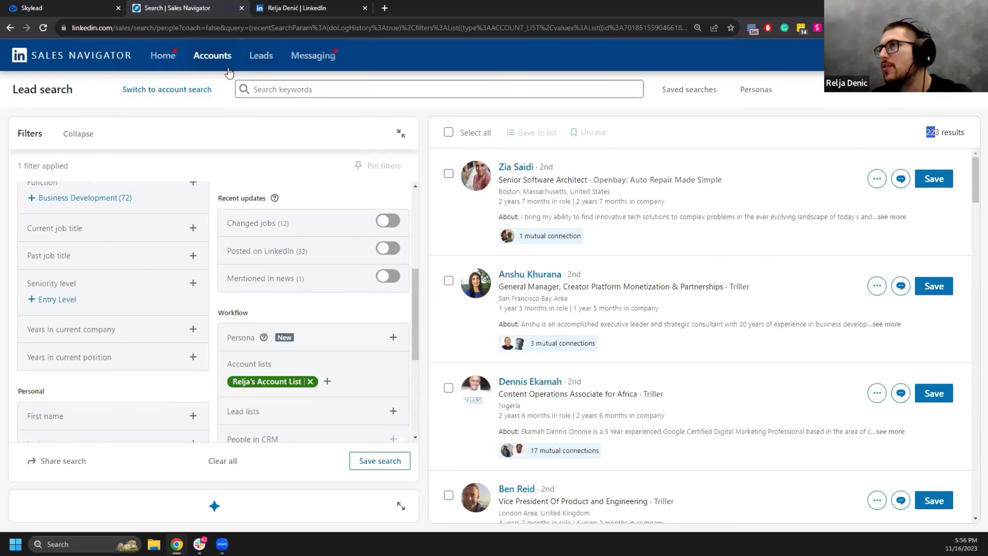
left_click(213, 57)
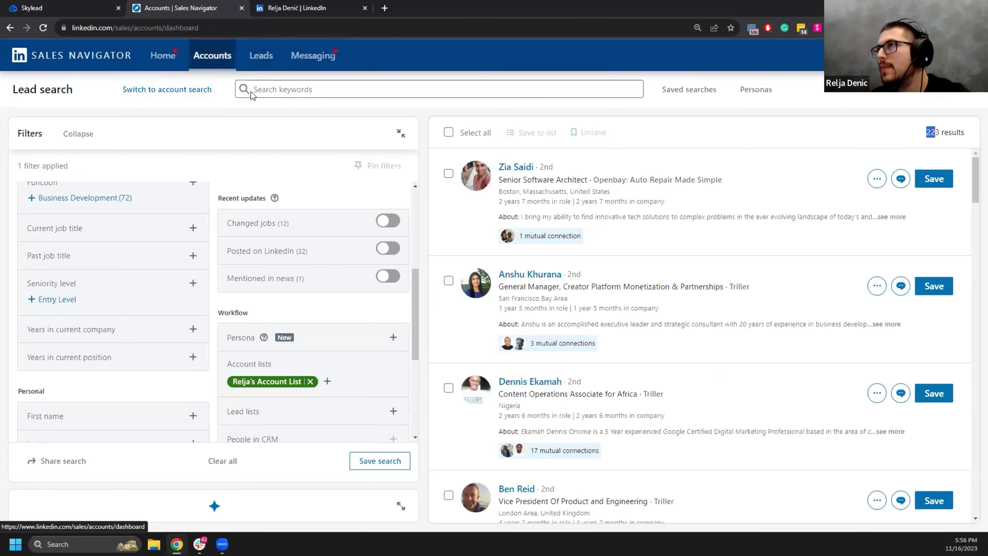
left_click(392, 96)
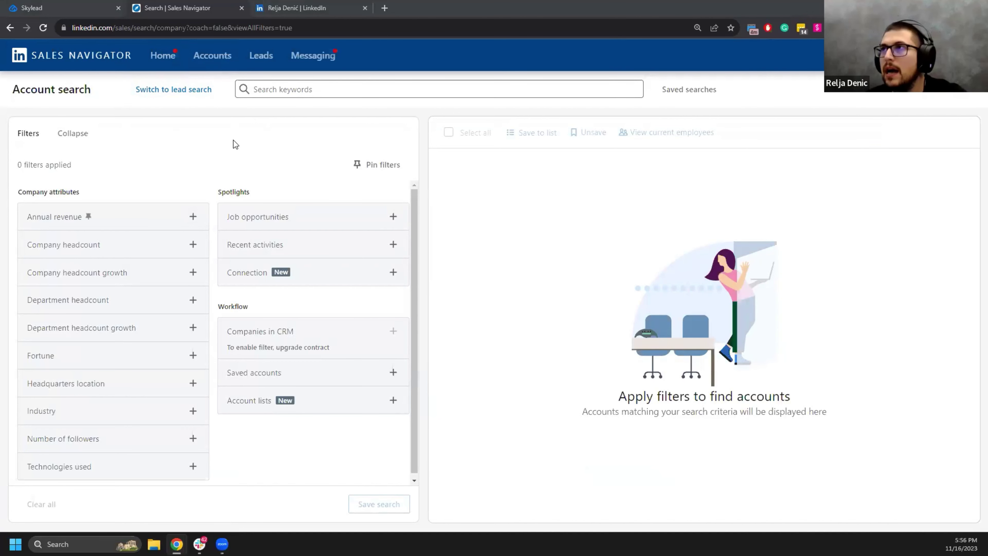
Switch to Skylead, look at the new campaign types, and return to the campaigns overview to show its status choices
left_click(74, 7)
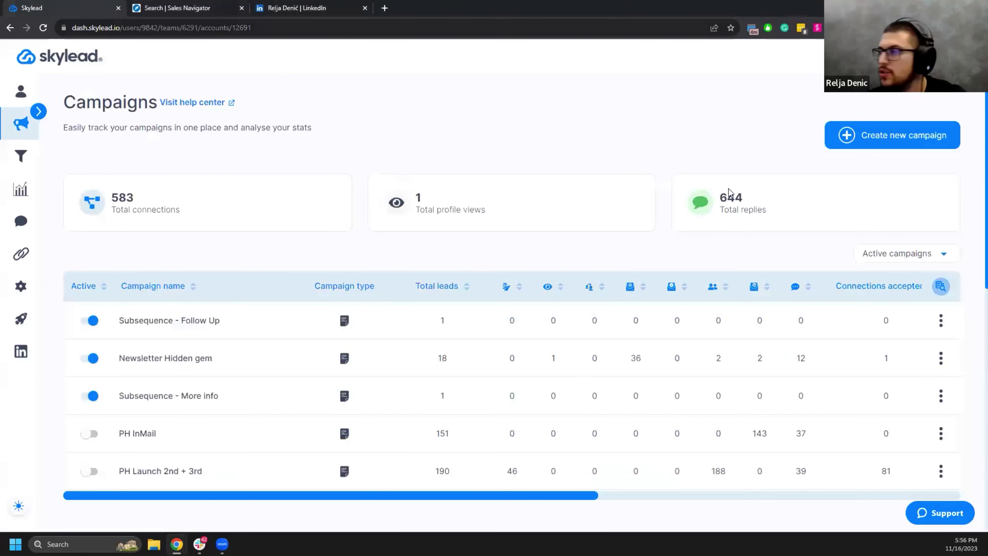
left_click(866, 142)
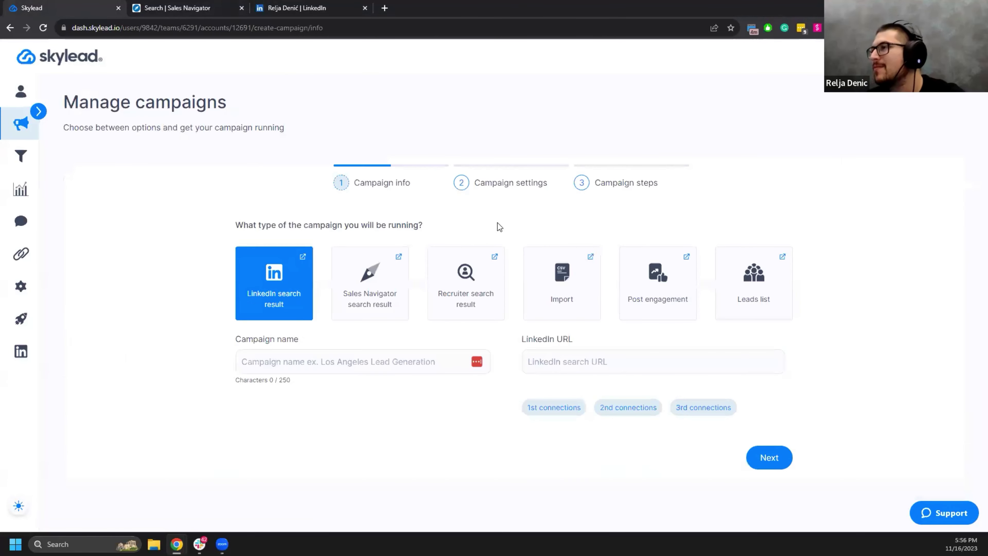
left_click(21, 123)
left_click(916, 261)
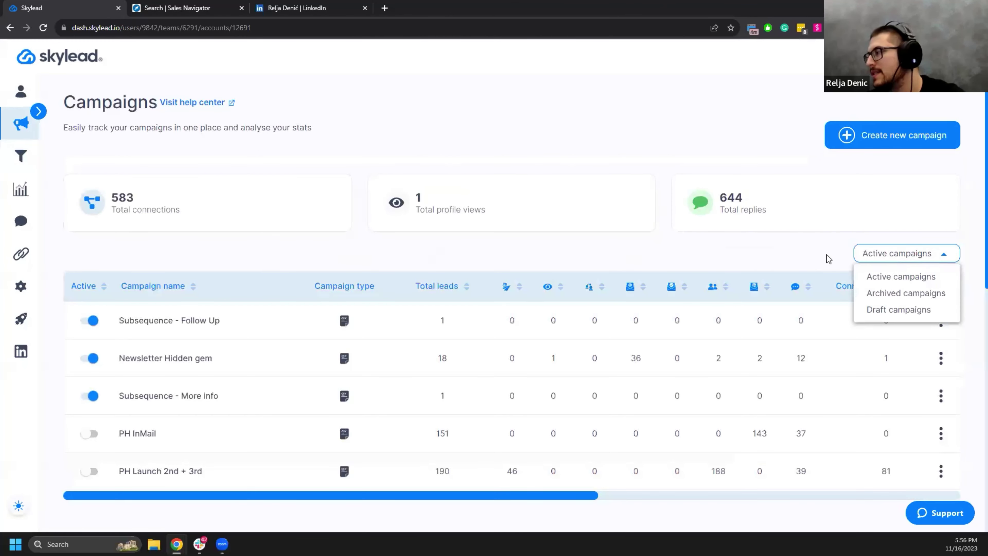
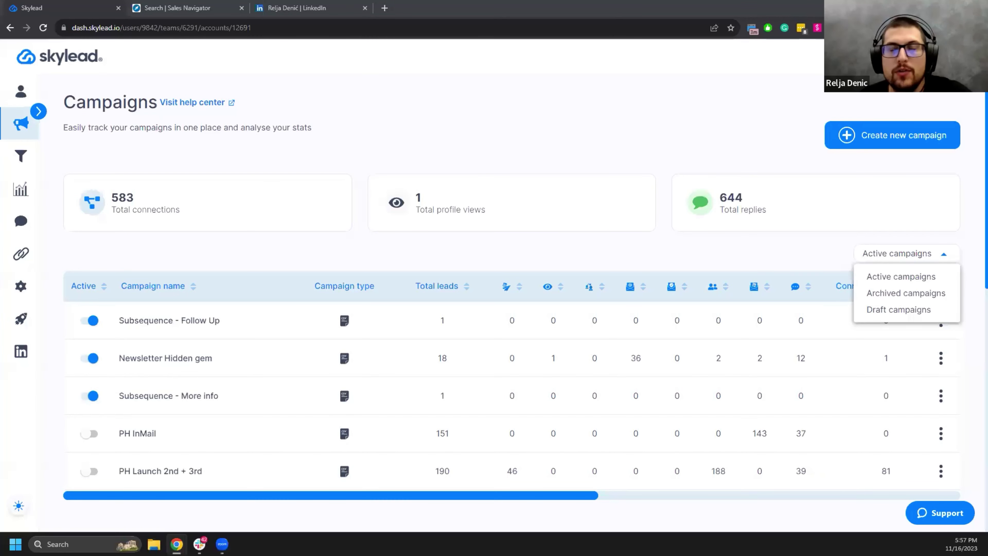
Switch back to Sales Navigator and view the lead lists and the saved accounts overview
left_click(189, 7)
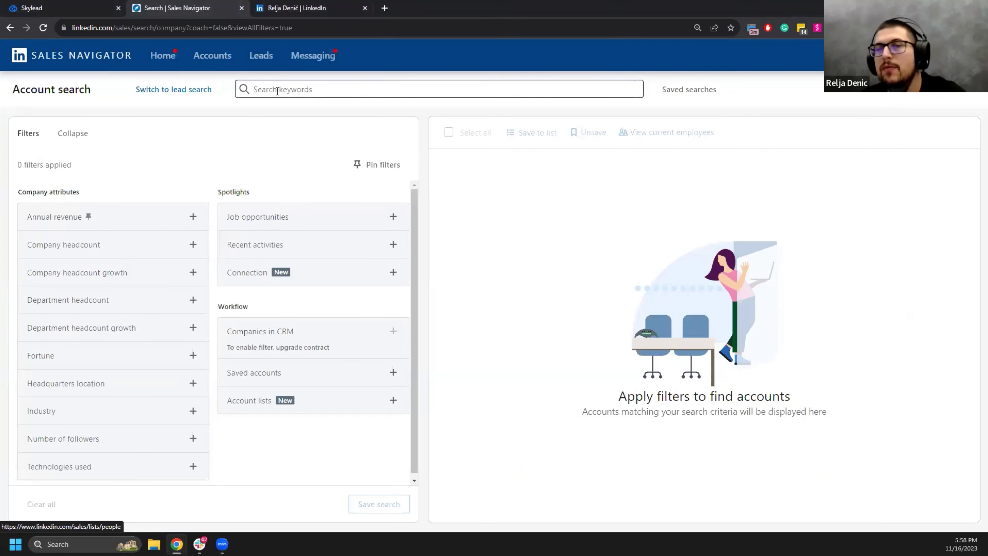
left_click(263, 58)
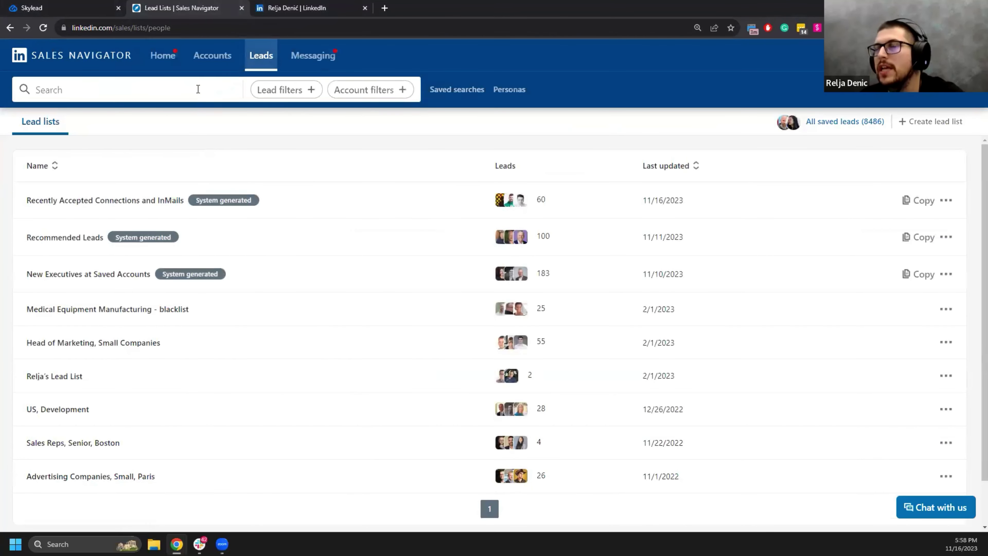
left_click(210, 59)
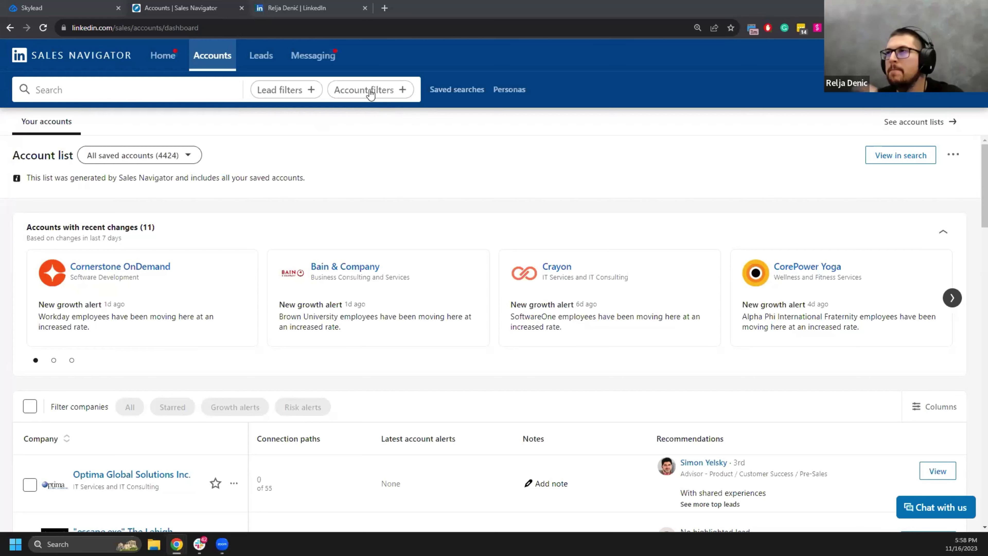
Switch to Skylead, list the draft campaigns and continue creating the Product Hunt Video campaign
left_click(111, 5)
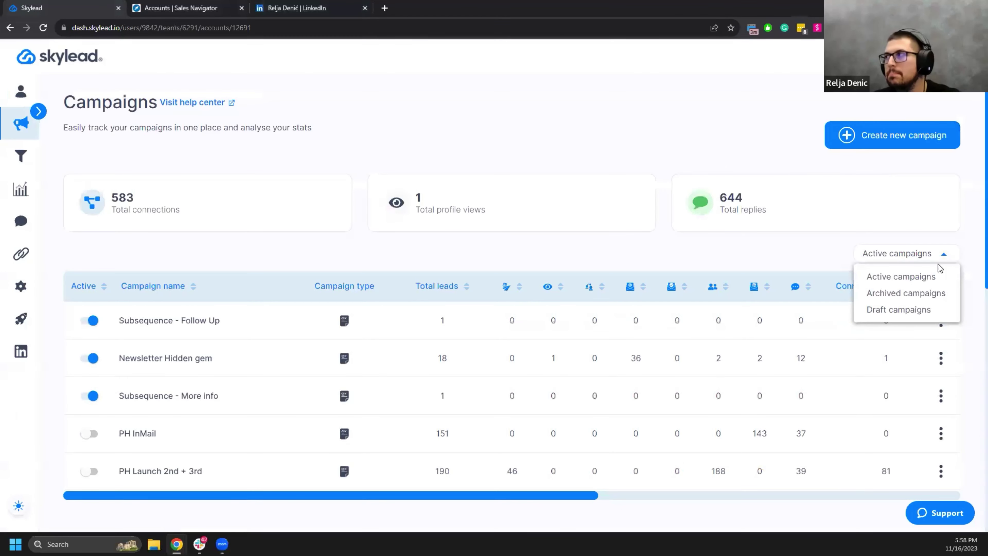
left_click(895, 309)
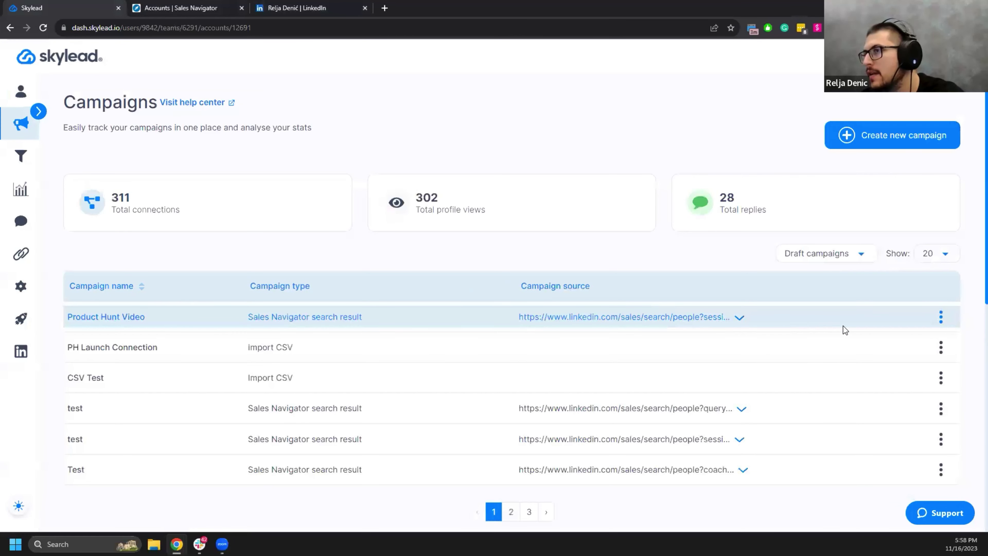
left_click(941, 321)
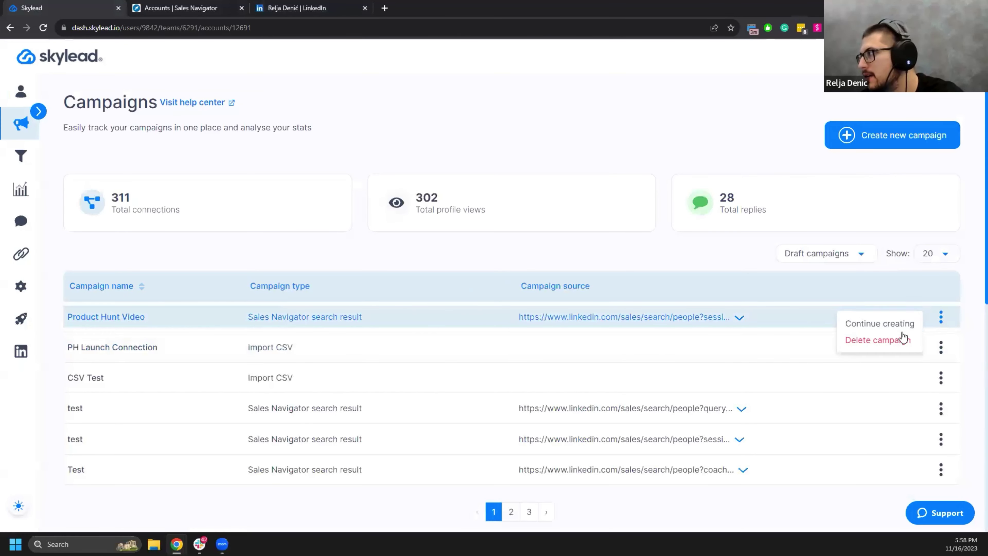
left_click(881, 323)
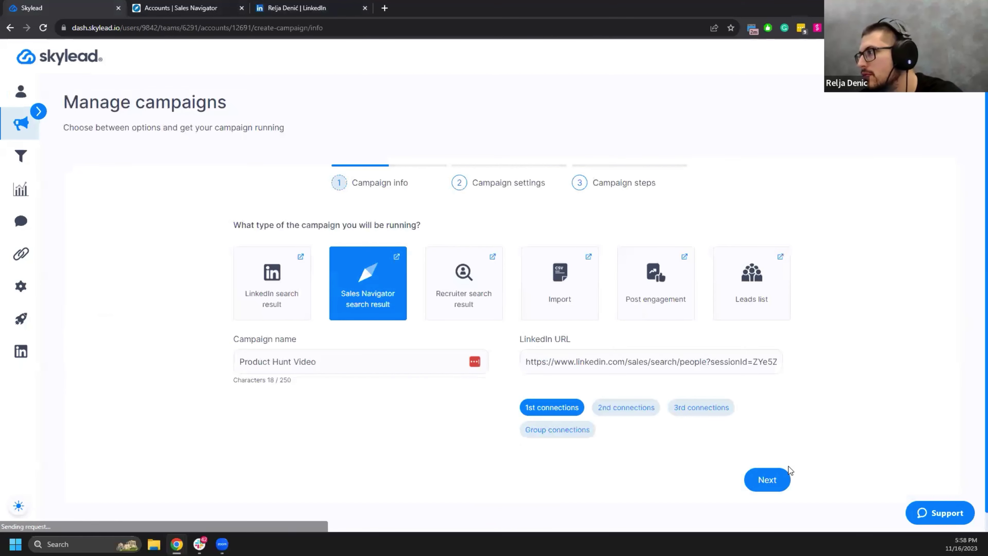
Proceed with 1st connections to the campaign's sequence editor and try to add an Invite to connect step
left_click(781, 474)
left_click(894, 357)
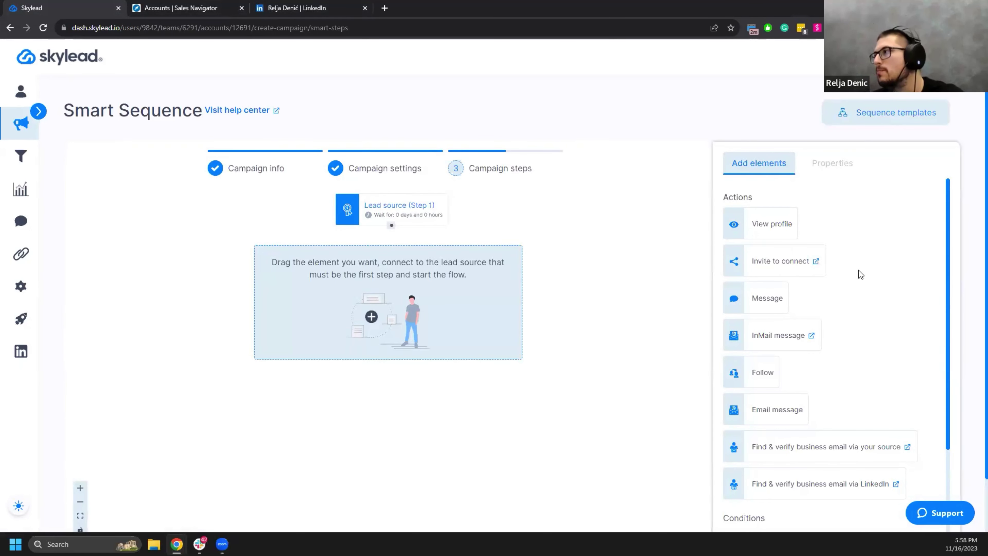
scroll(837, 347, "down", 4)
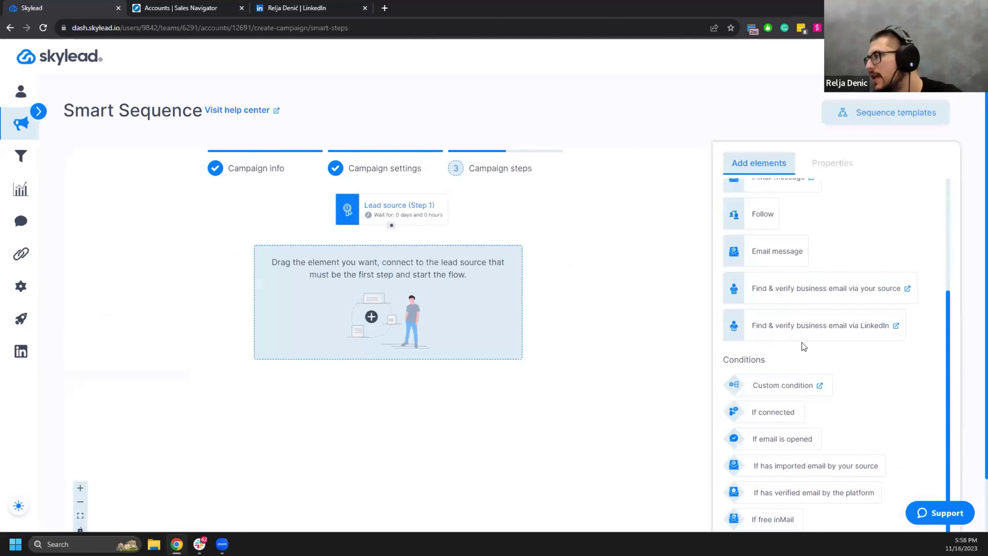
scroll(800, 323, "up", 4)
left_click_drag(788, 257, 472, 216)
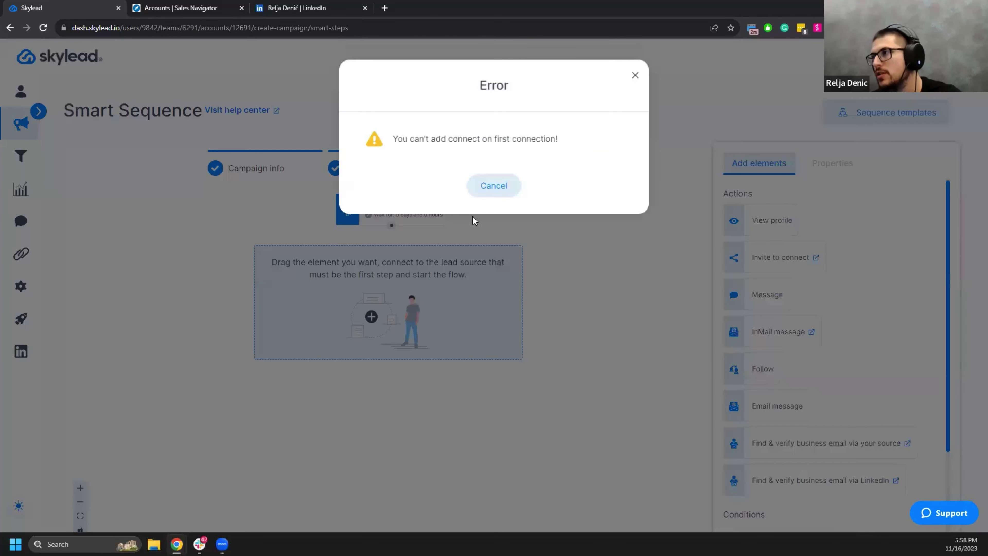
left_click(494, 186)
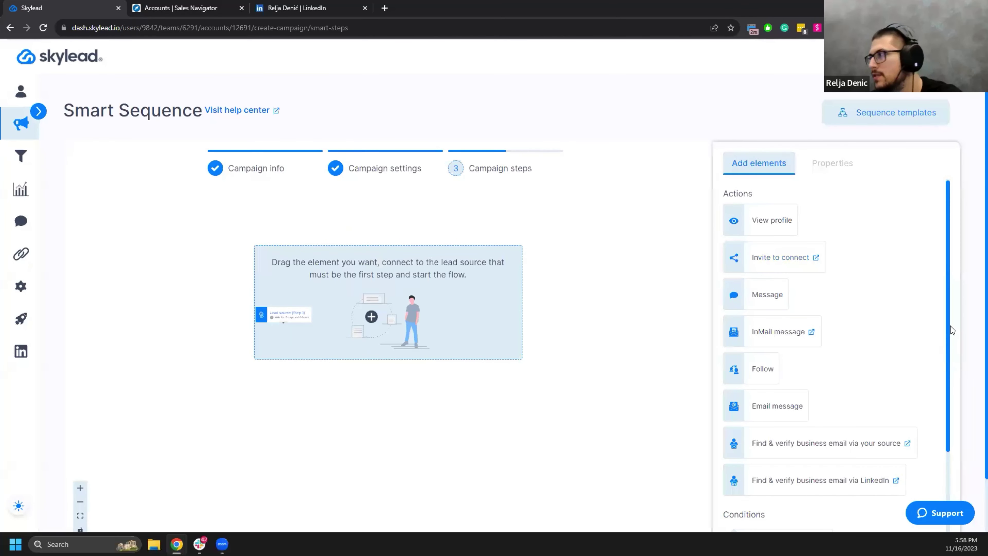
Go back to the campaign info, target 2nd connections instead, and return to creating the sequence
scroll(288, 430, "down", 2)
left_click(90, 506)
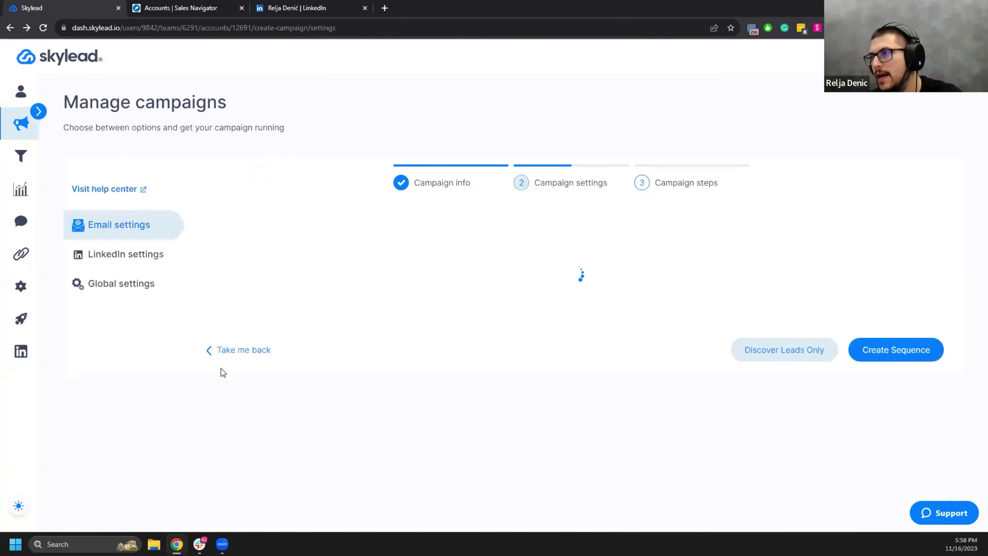
left_click(240, 350)
left_click(627, 407)
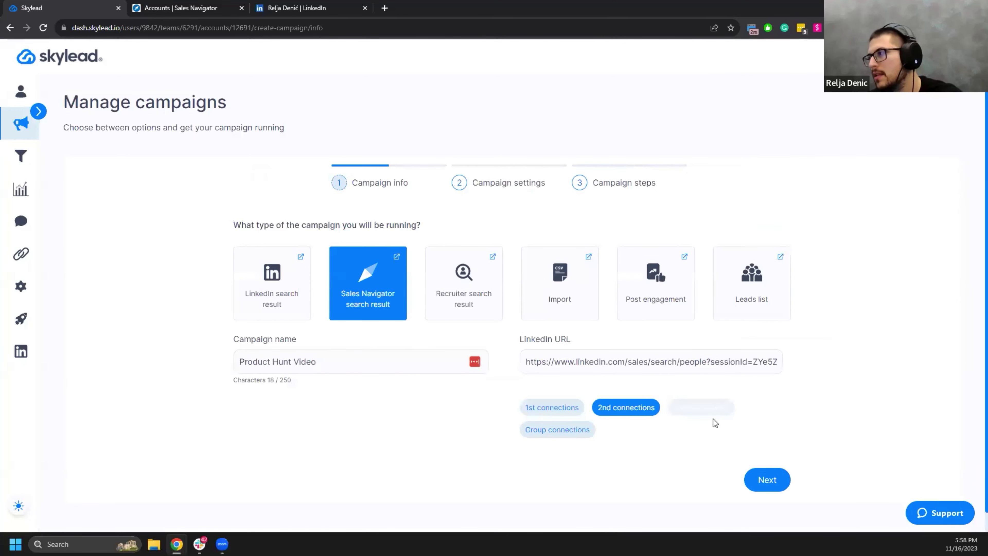
left_click(775, 478)
left_click(883, 350)
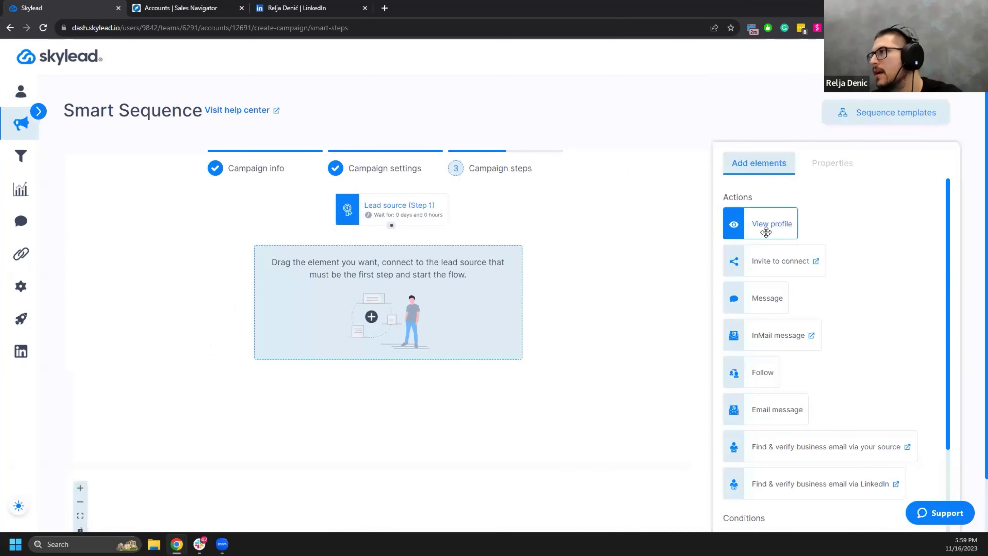
Add an Invite to connect step linked to the lead source, followed by an If connected condition
left_click_drag(774, 262, 413, 278)
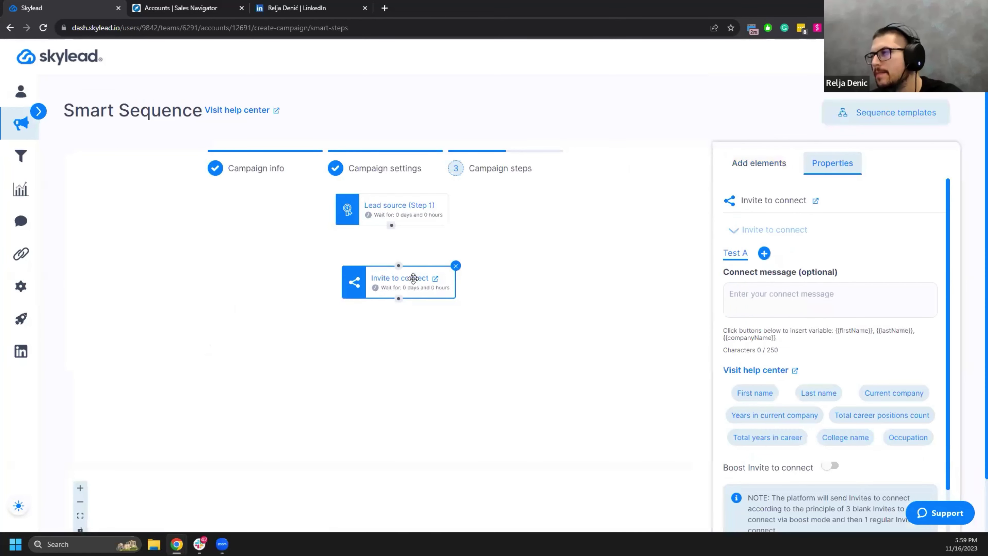
left_click_drag(394, 256, 392, 225)
left_click(760, 163)
scroll(788, 327, "down", 6)
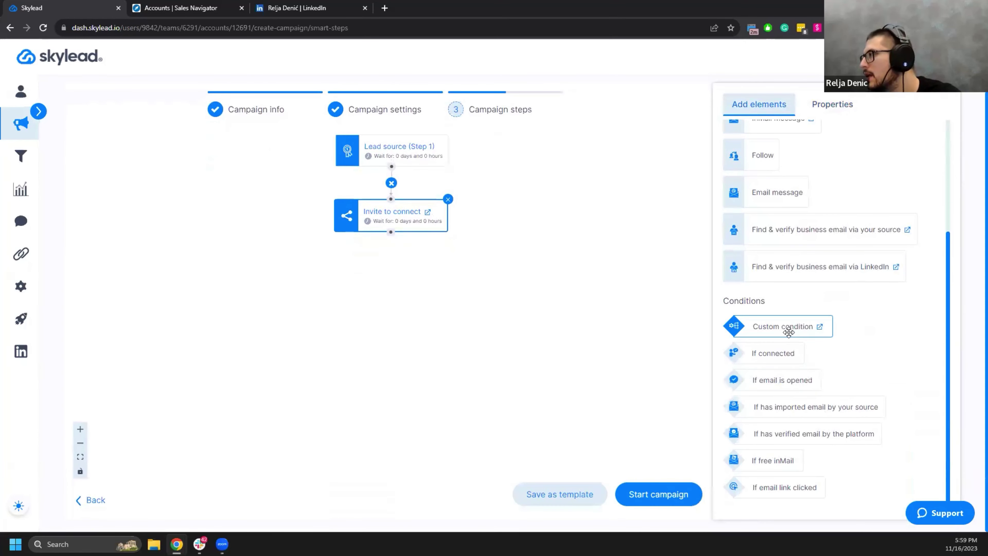
left_click_drag(786, 354, 390, 231)
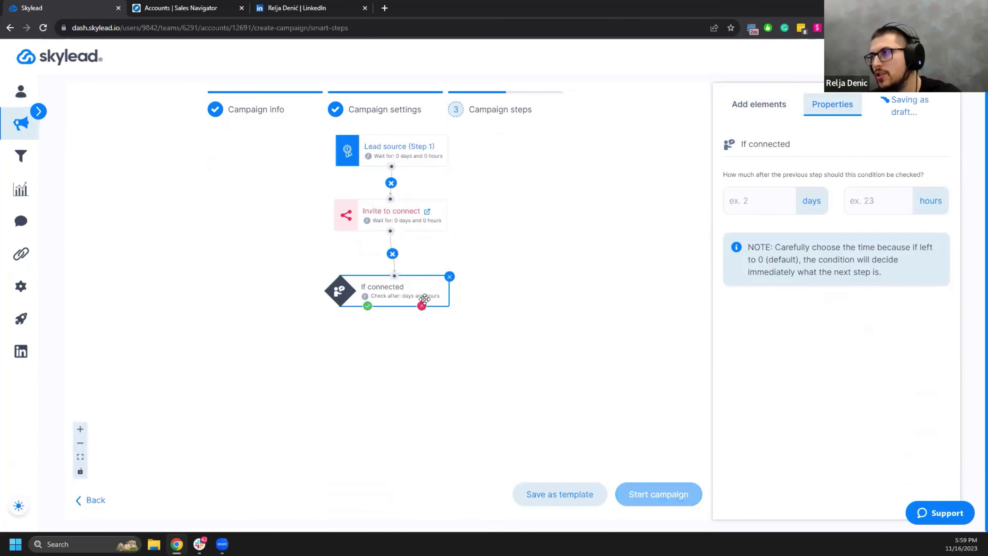
left_click_drag(422, 306, 498, 359)
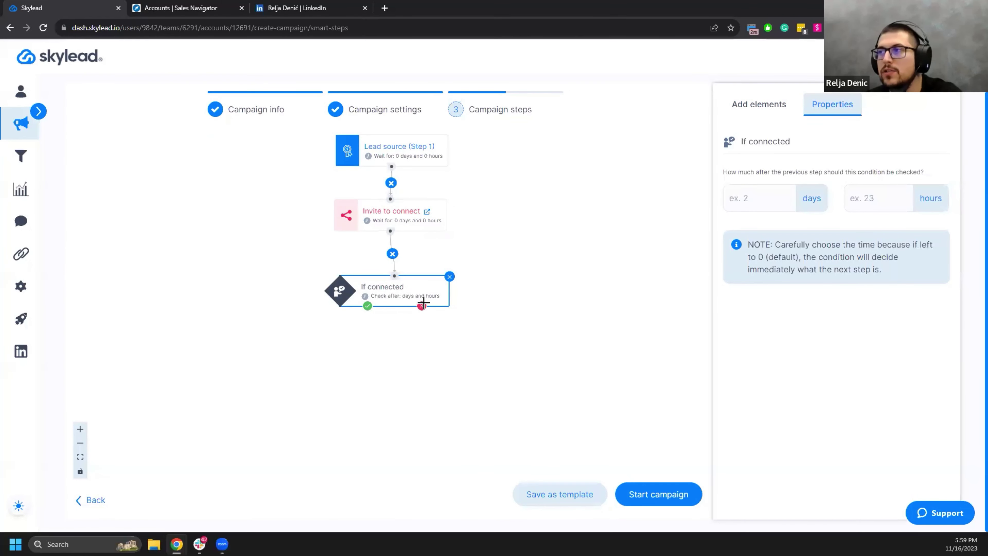
left_click_drag(366, 307, 327, 385)
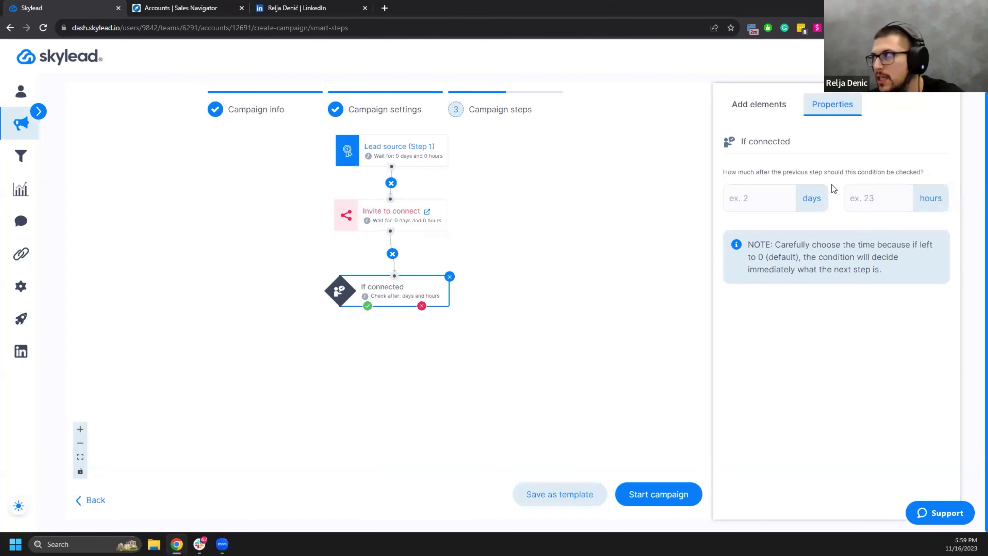
Add a View profile step on the not-connected branch of the If connected condition and place it just below
left_click(778, 109)
scroll(842, 279, "up", 3)
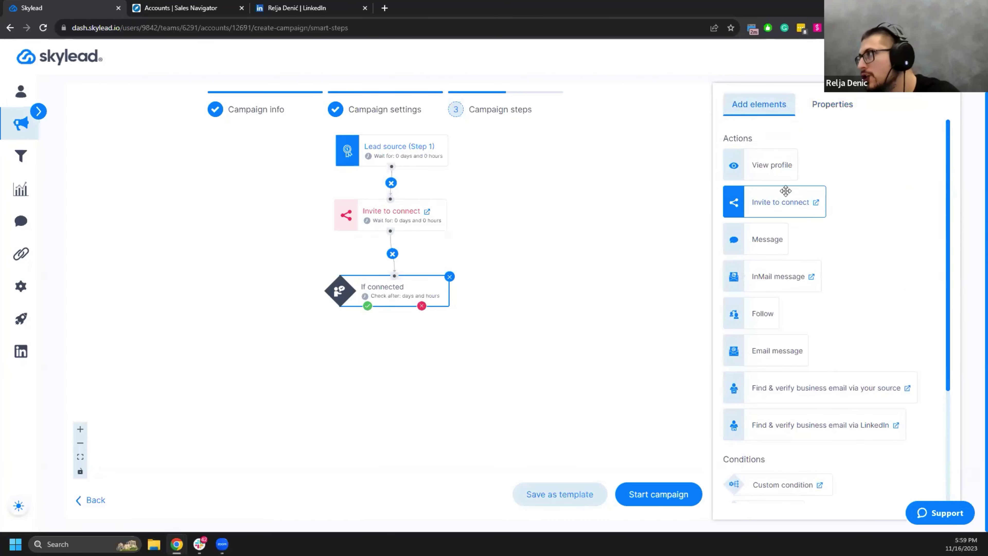
scroll(790, 260, "down", 4)
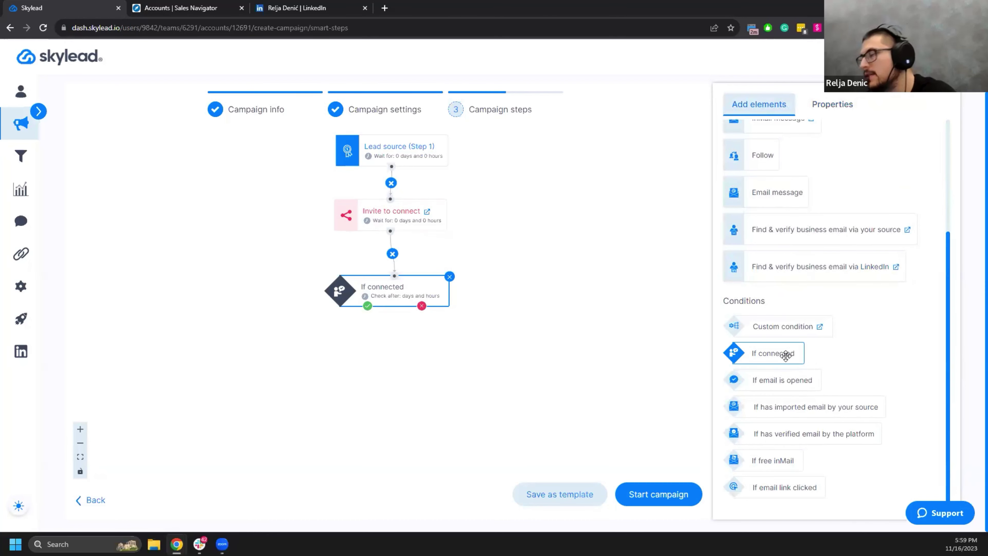
left_click_drag(786, 355, 454, 368)
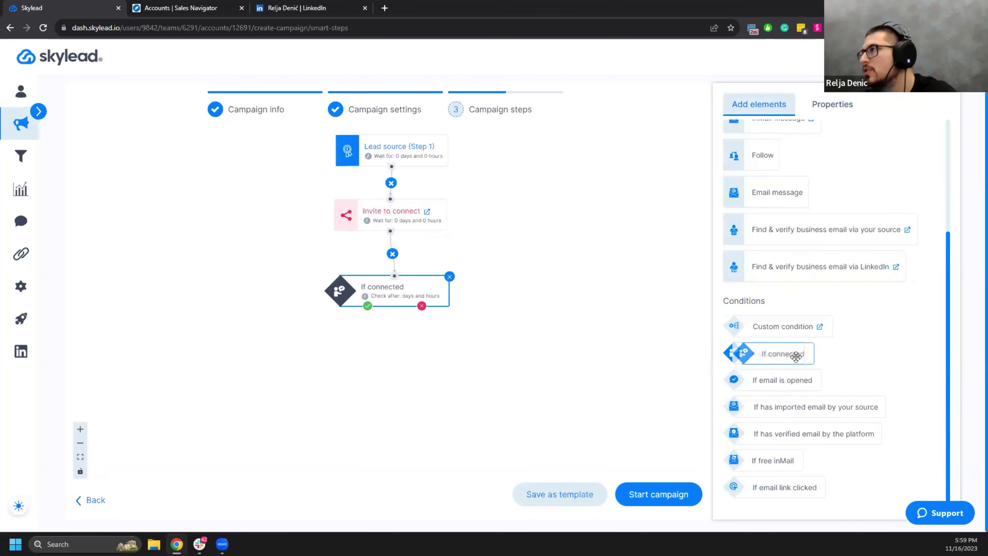
scroll(803, 258, "up", 3)
left_click_drag(766, 171, 421, 306)
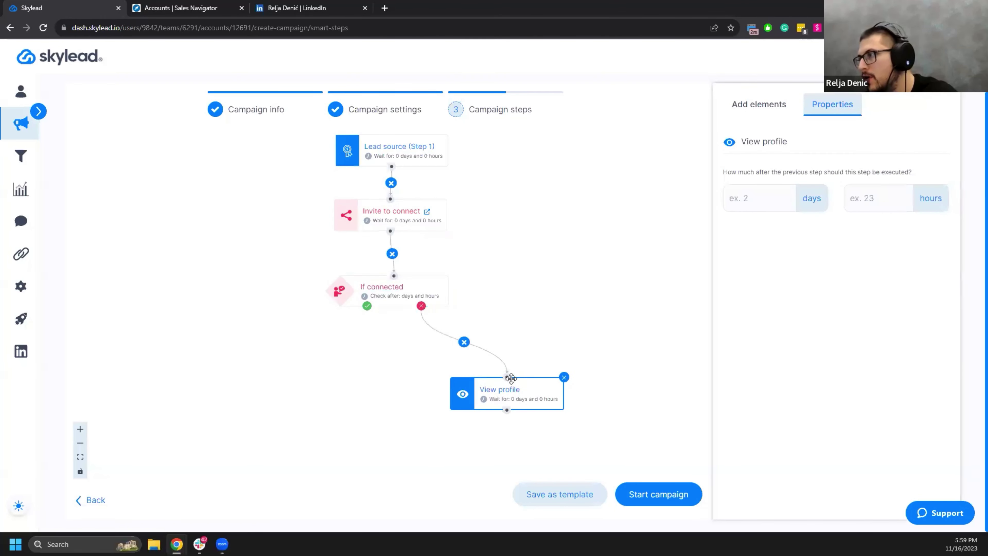
left_click_drag(533, 380, 510, 352)
Add a second If connected condition linked below the View profile step
left_click(751, 110)
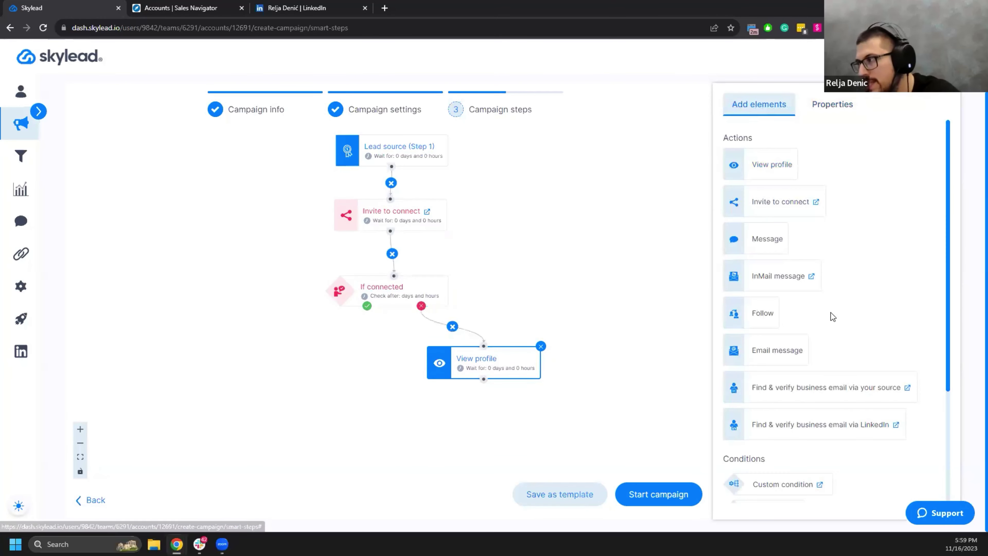
scroll(830, 312, "down", 3)
scroll(785, 350, "up", 3)
scroll(803, 328, "down", 4)
left_click_drag(794, 366, 487, 377)
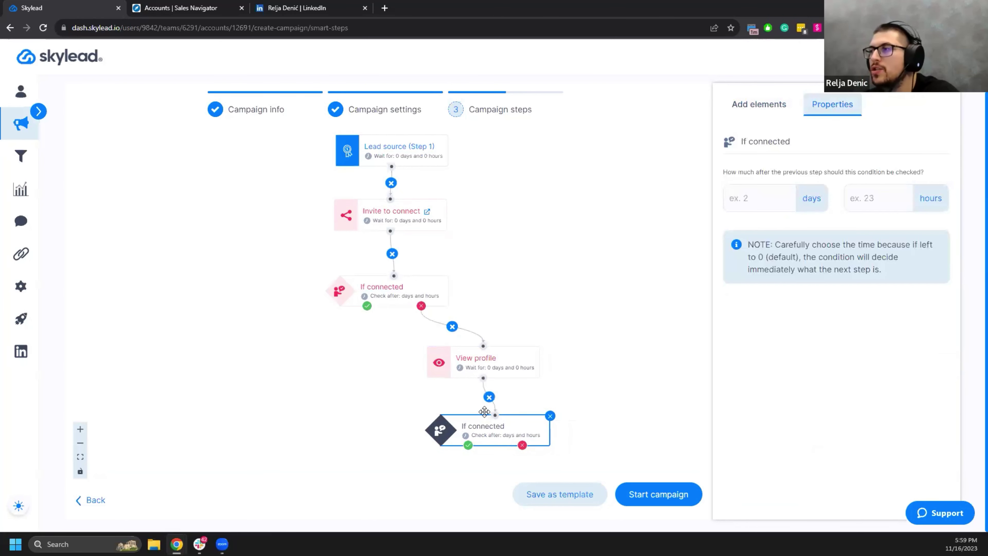
left_click_drag(368, 305, 307, 374)
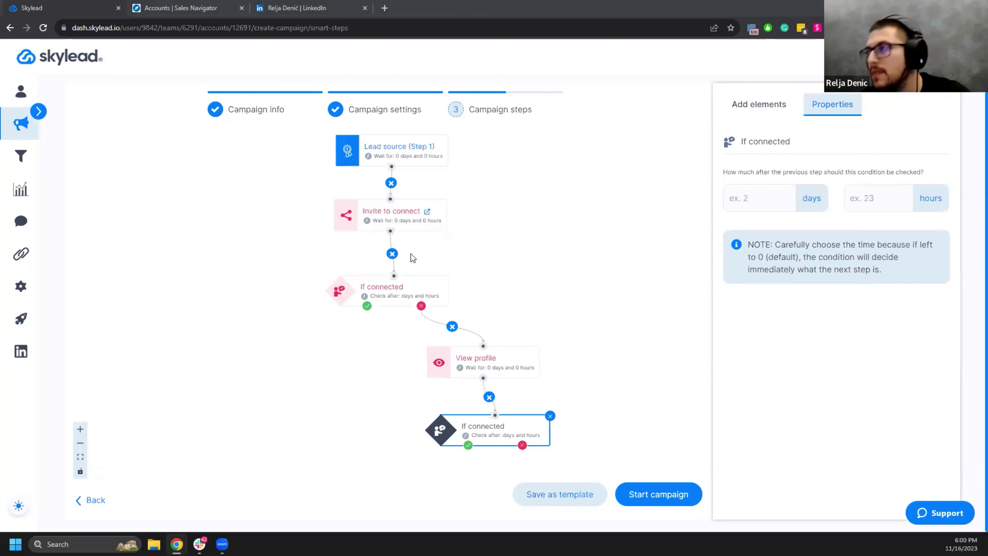
Delete every step after the lead source: both If connected conditions, View profile and Invite to connect
left_click(772, 116)
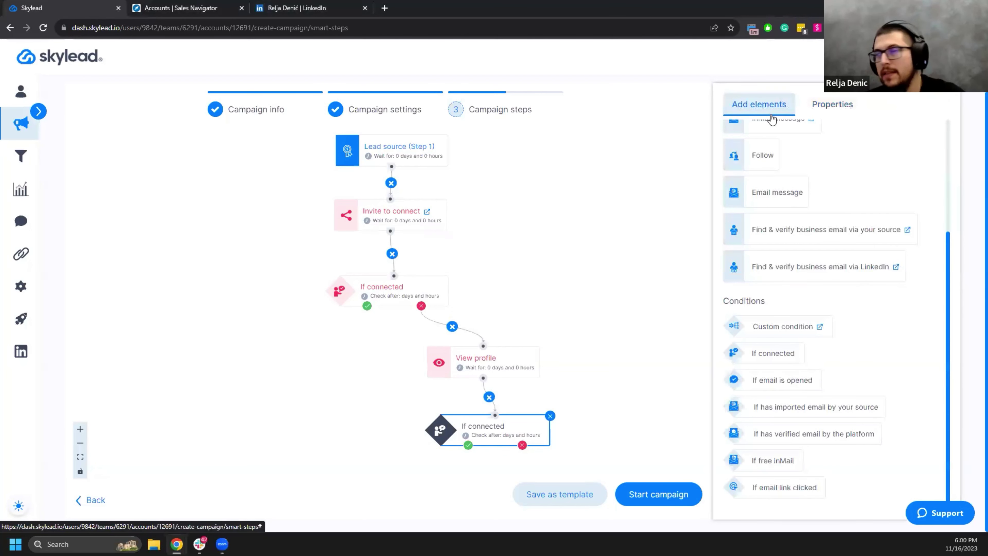
scroll(797, 230, "up", 4)
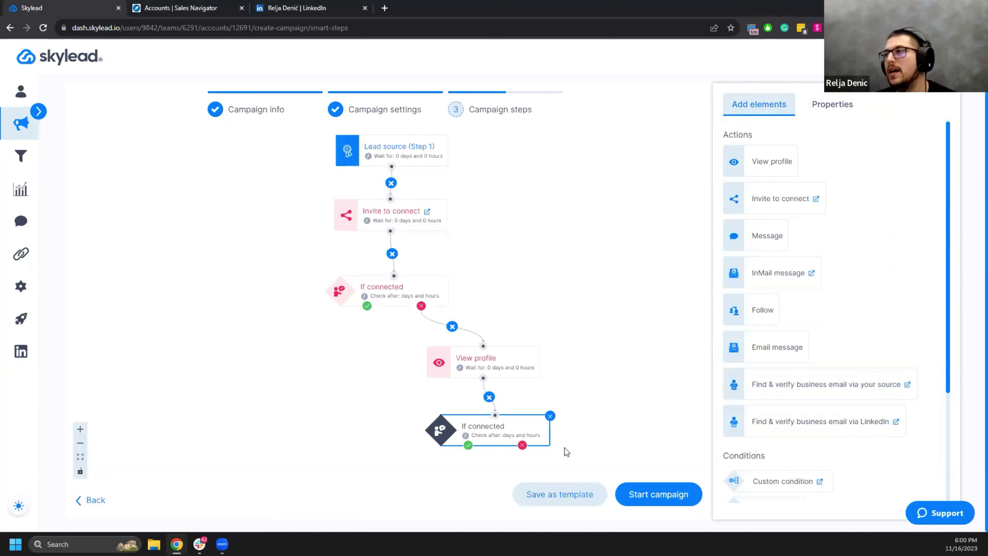
left_click(550, 416)
left_click(527, 362)
left_click(546, 349)
left_click(542, 351)
left_click(541, 346)
left_click(443, 279)
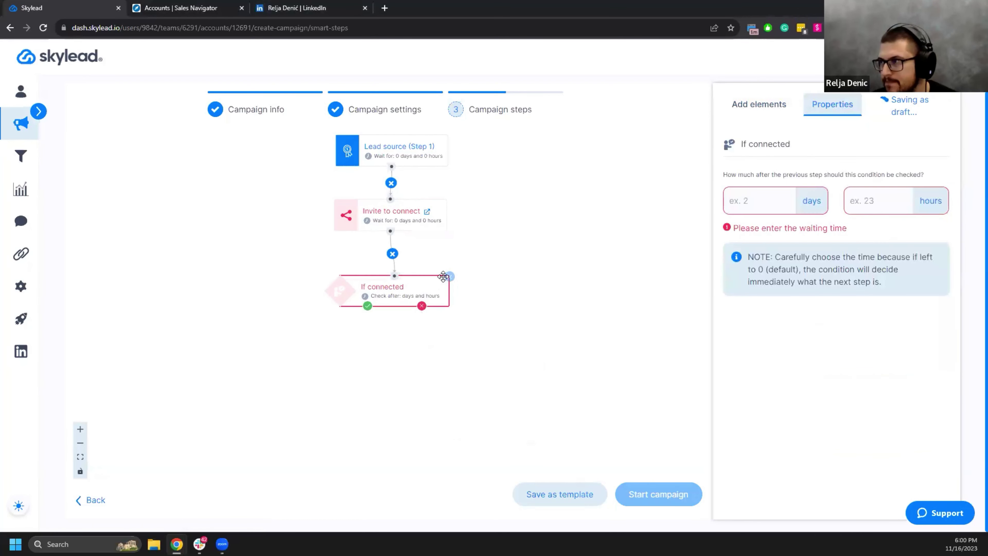
left_click(446, 277)
left_click(444, 207)
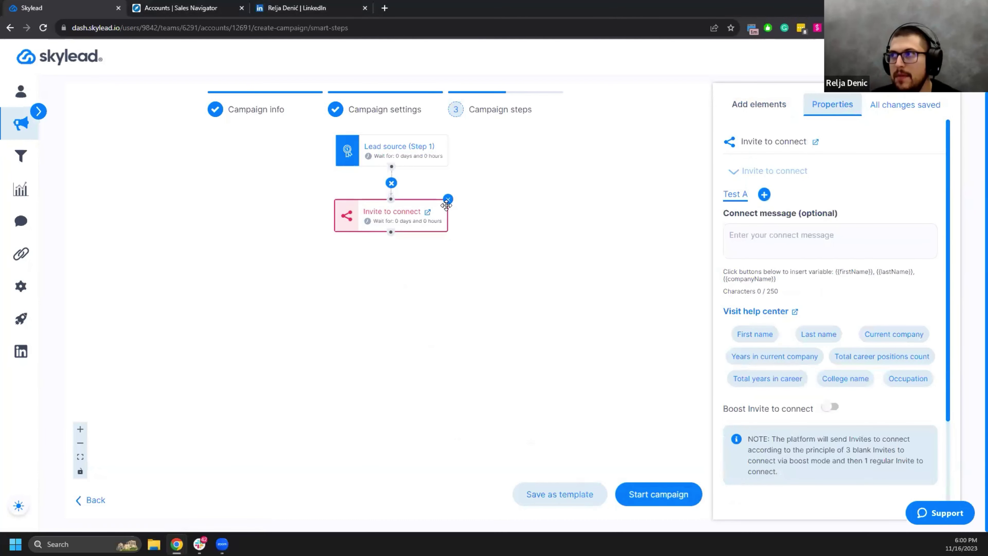
left_click(448, 200)
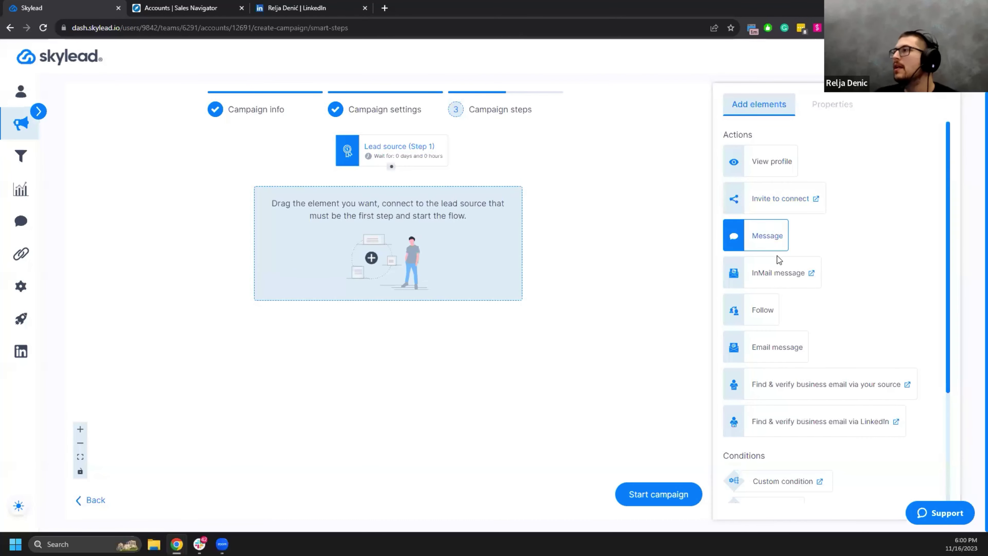
Add an InMail message element below the lead source, look at the Sales Navigator accounts overview, and return to Skylead
left_click_drag(783, 273, 397, 236)
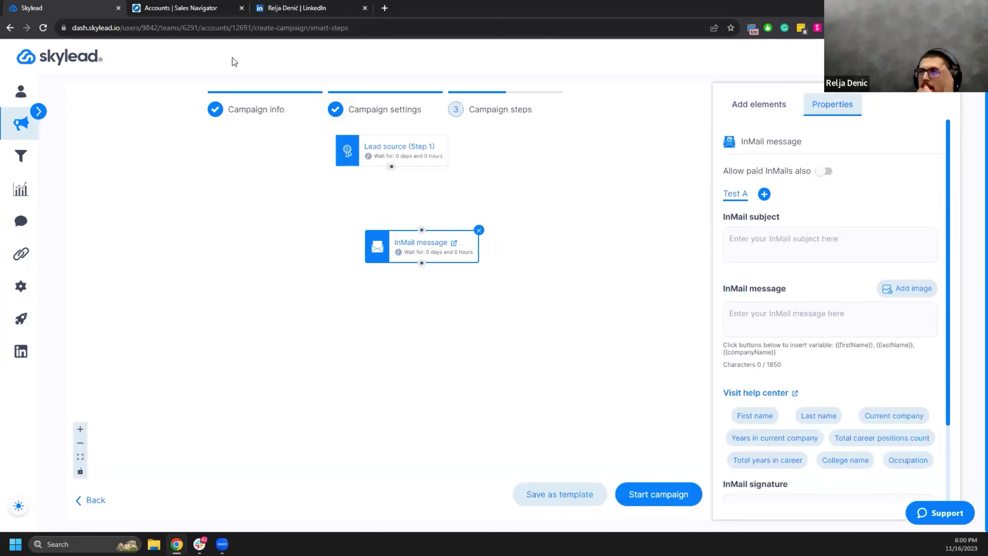
left_click(195, 7)
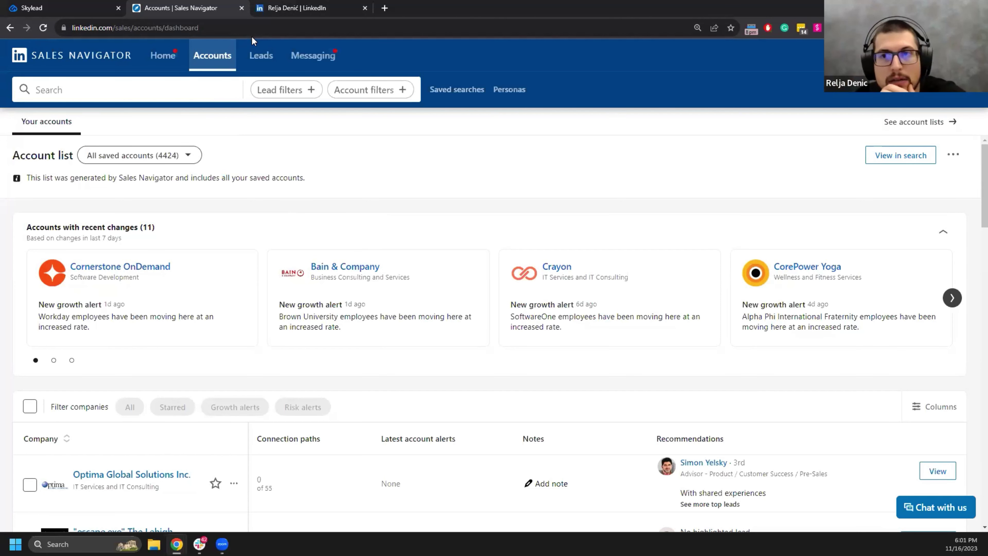
left_click(258, 8)
left_click(202, 7)
left_click(81, 5)
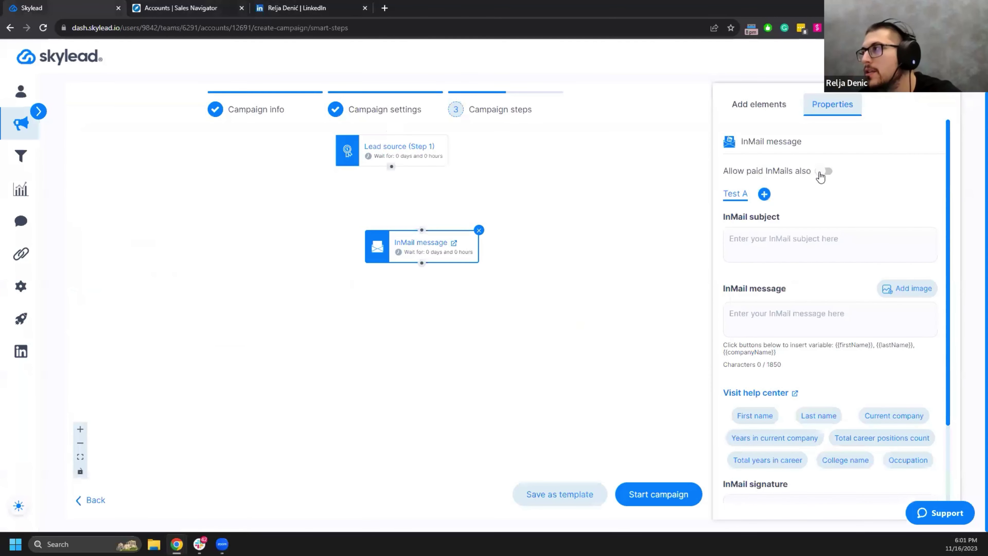
Allow paid InMails for the InMail message, align it under the lead source and connect the two
left_click(822, 172)
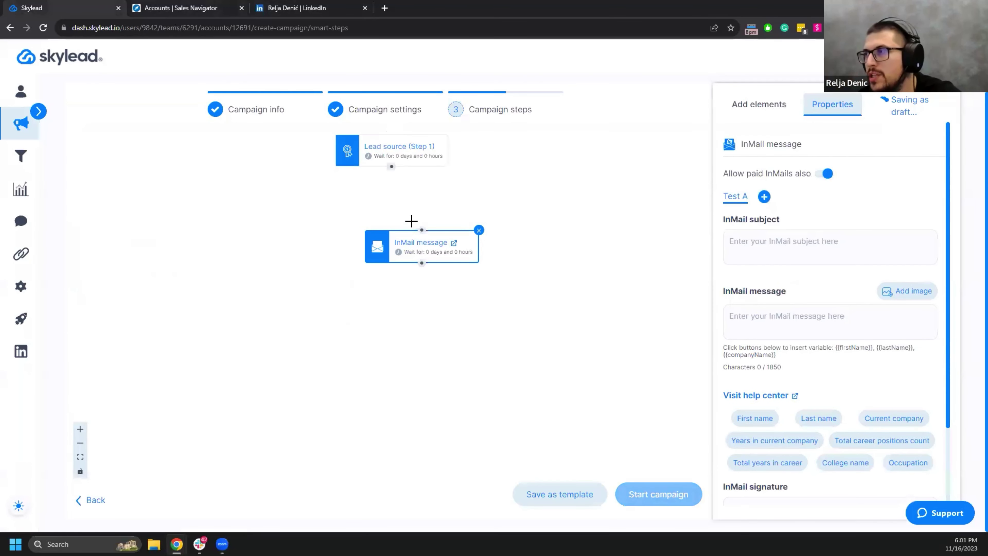
left_click_drag(405, 229, 382, 232)
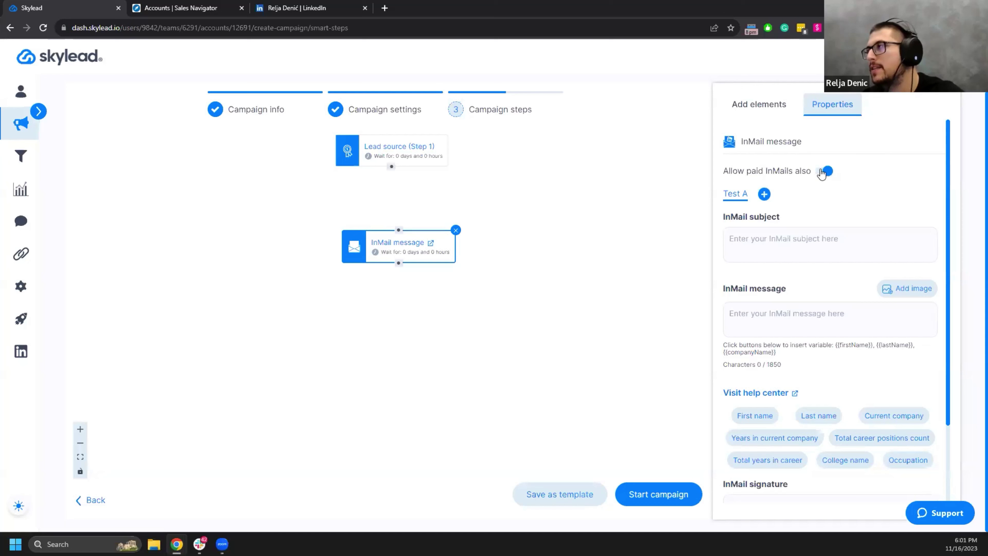
left_click_drag(398, 230, 397, 171)
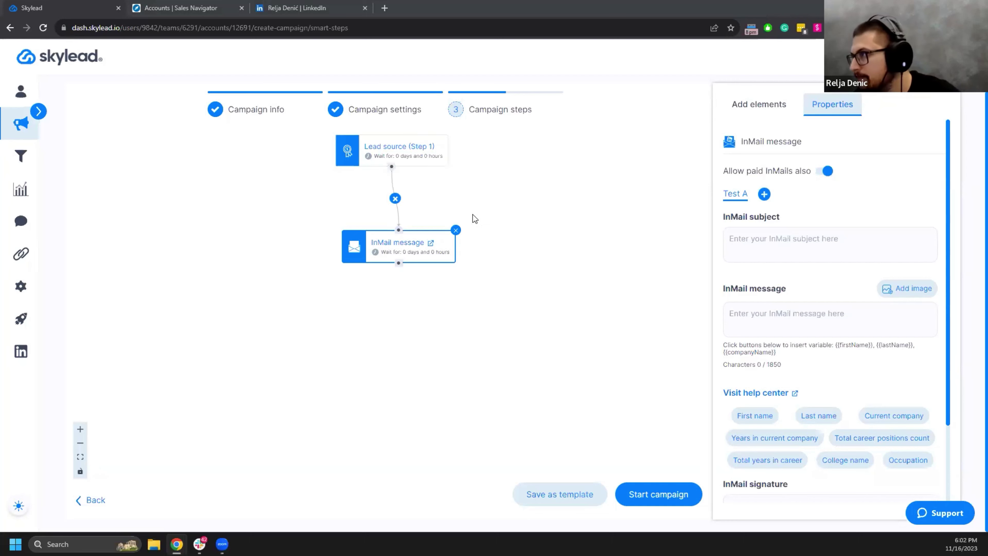
Replace the InMail message with a View profile step linked to the lead source
left_click(455, 230)
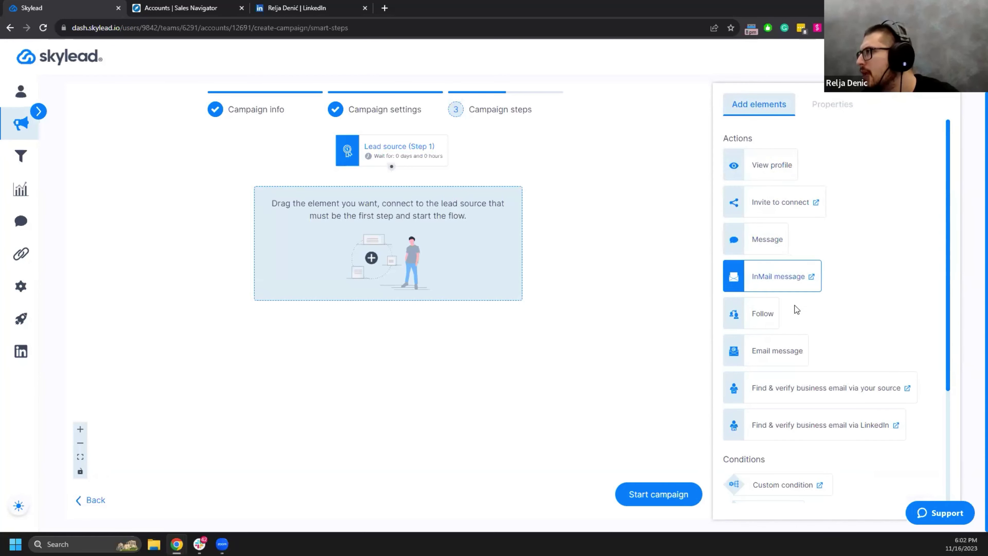
scroll(796, 335, "down", 4)
scroll(798, 349, "up", 4)
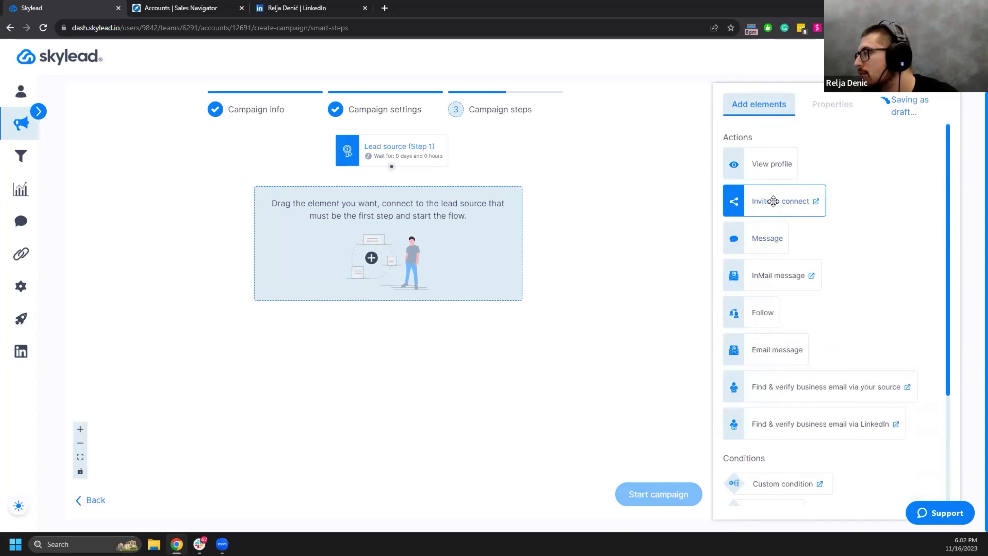
left_click_drag(789, 166, 389, 229)
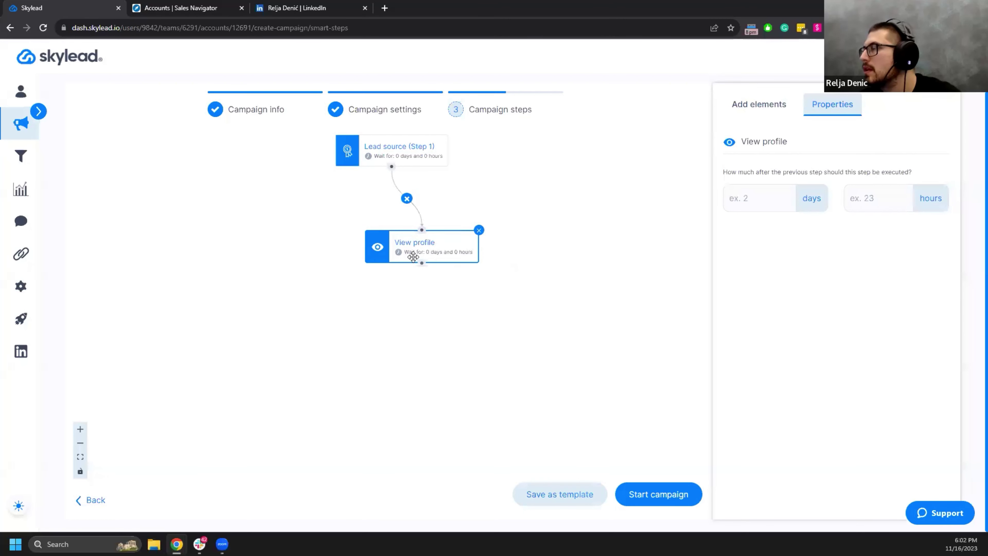
Replace the View profile step with an Invite to connect step linked to the lead source
left_click(447, 237)
left_click_drag(778, 198, 404, 239)
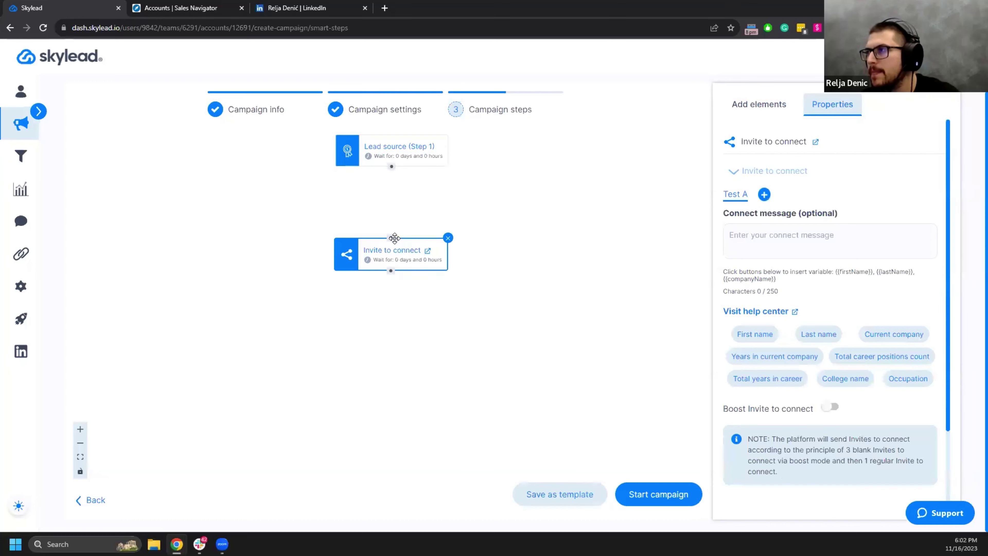
left_click_drag(394, 171, 391, 167)
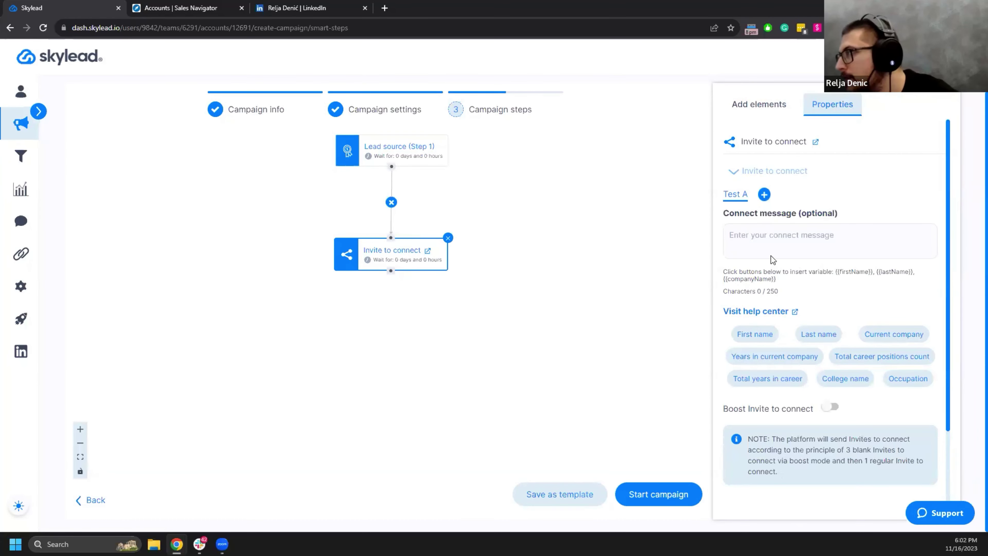
Review the Invite to connect properties, switch to Sales Navigator and filter a lead search to 2nd degree connections
scroll(819, 286, "down", 1)
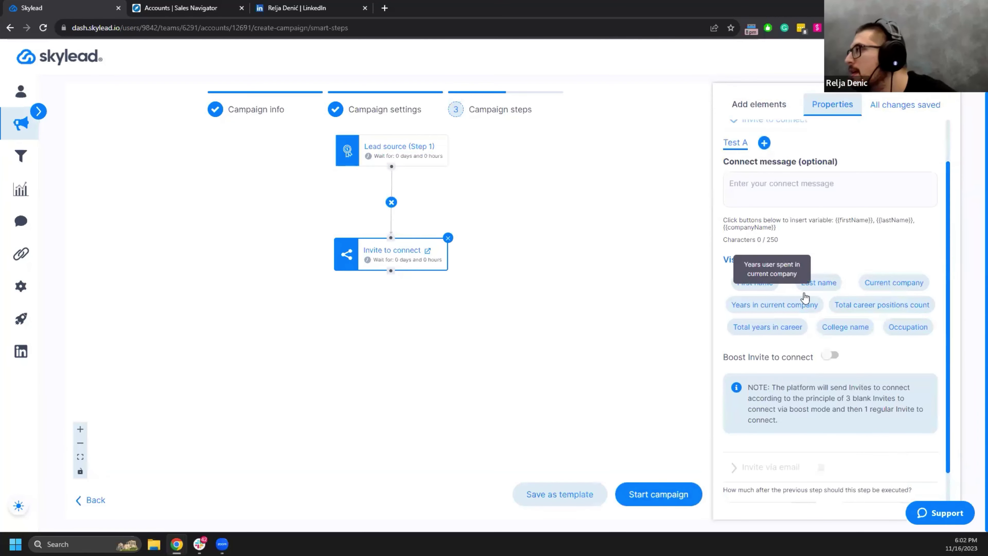
scroll(774, 284, "up", 1)
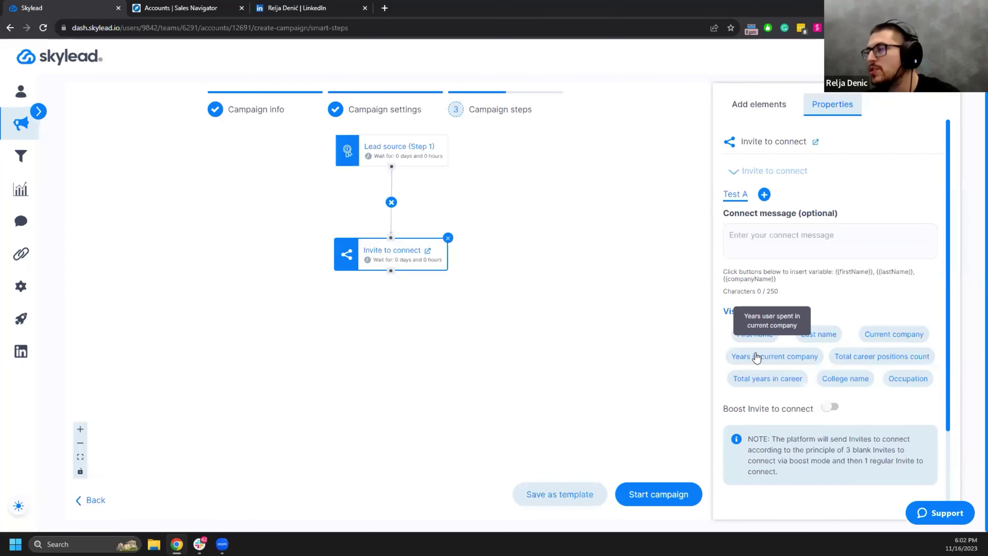
left_click(227, 8)
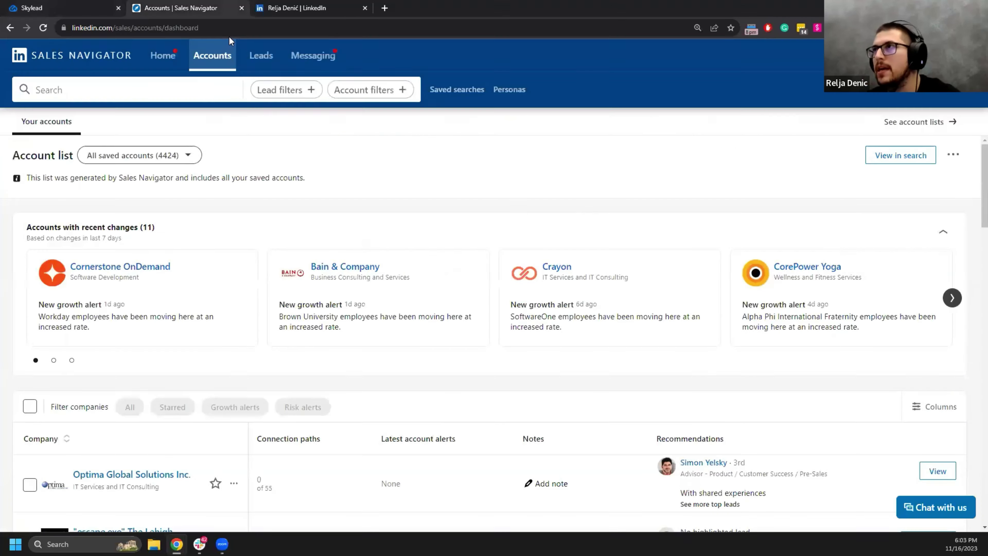
left_click(261, 57)
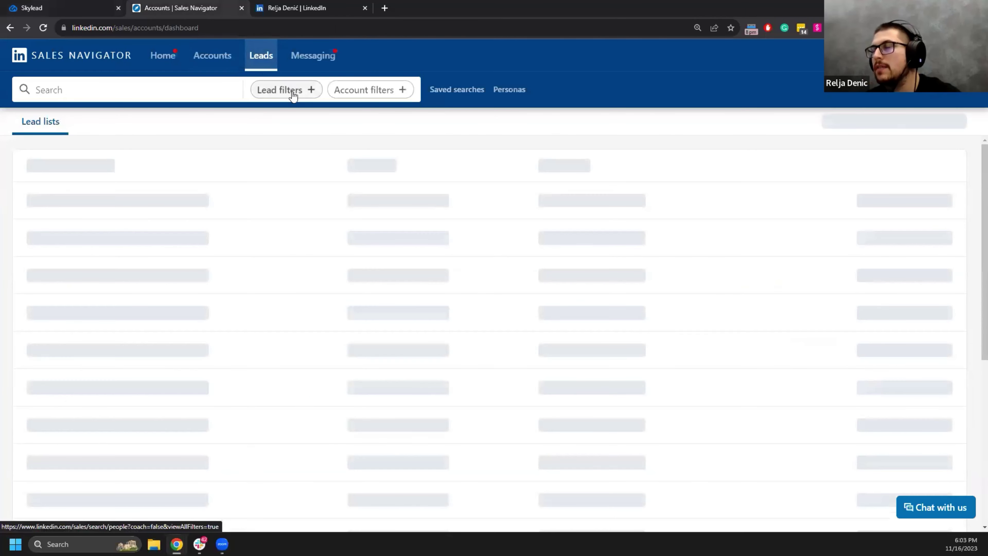
left_click(292, 93)
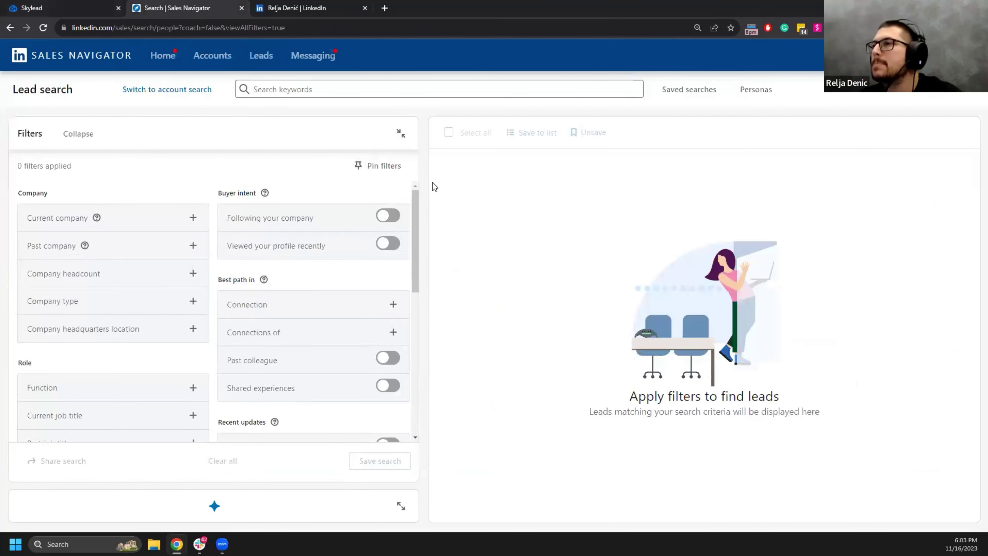
left_click(330, 308)
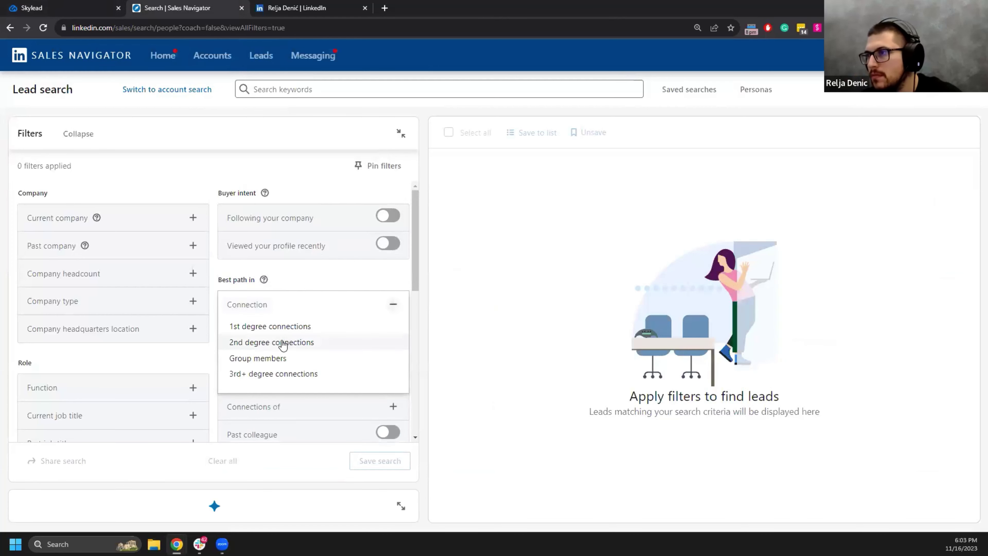
left_click(279, 342)
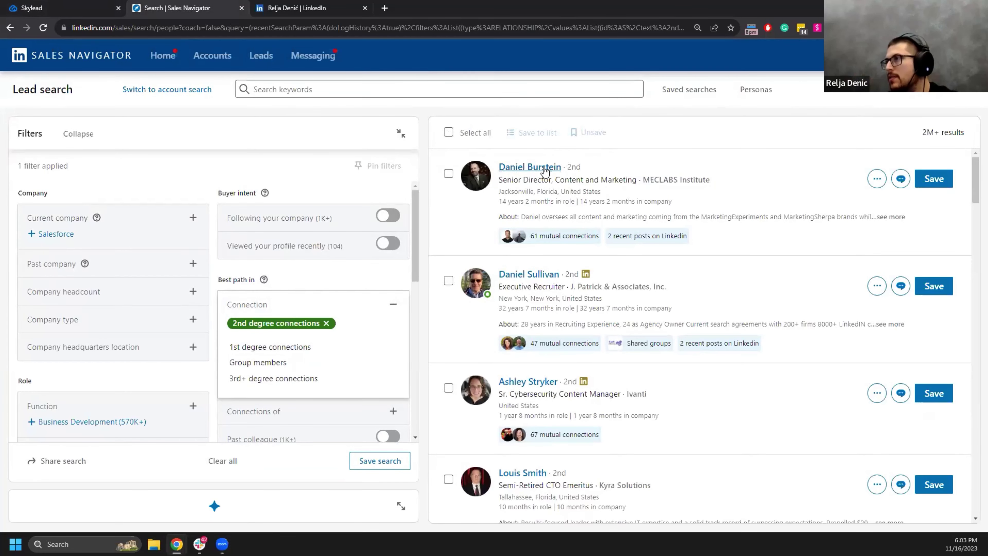
Look through the first page of 2nd degree lead results in Sales Navigator
scroll(486, 195, "down", 1)
scroll(664, 240, "down", 2)
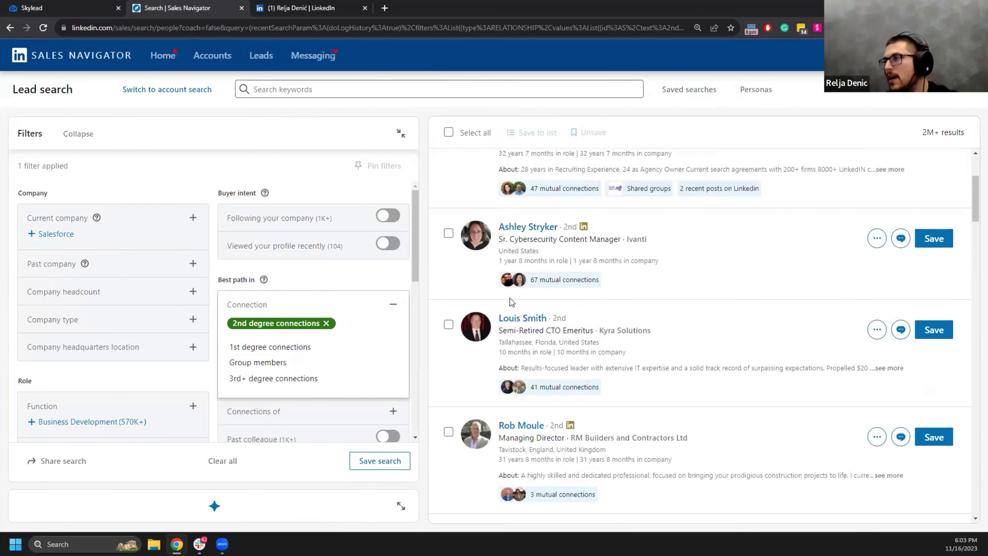
scroll(512, 302, "down", 4)
scroll(596, 296, "down", 3)
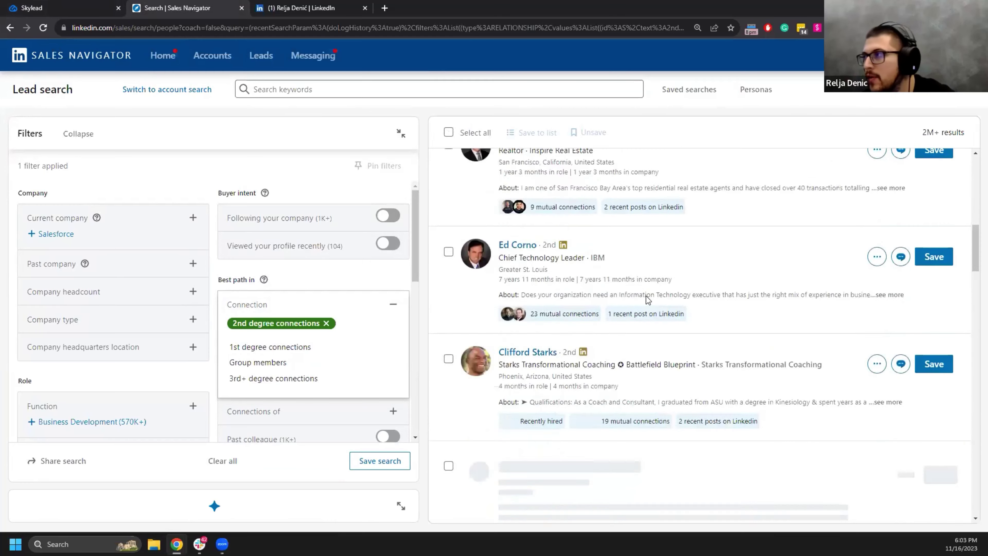
scroll(647, 299, "down", 10)
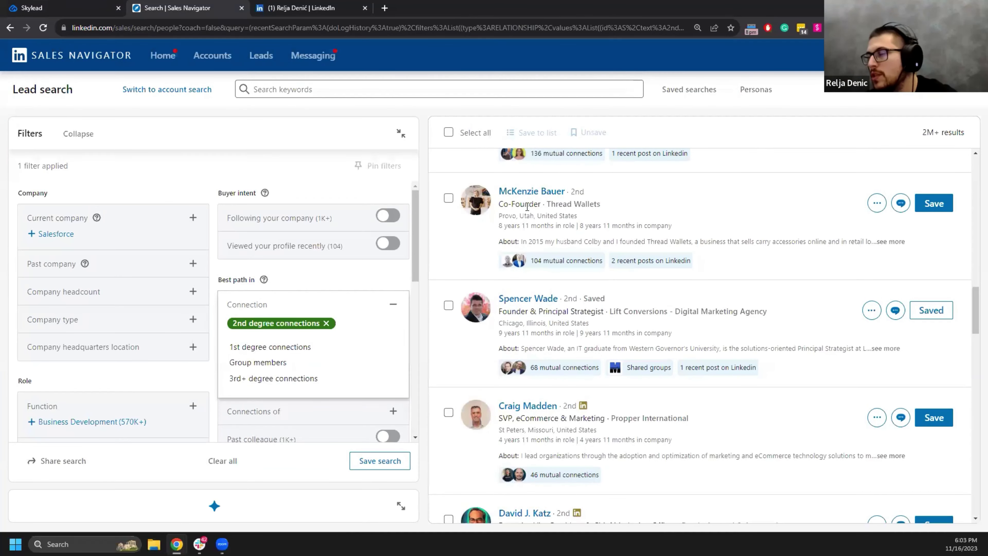
scroll(648, 348, "down", 8)
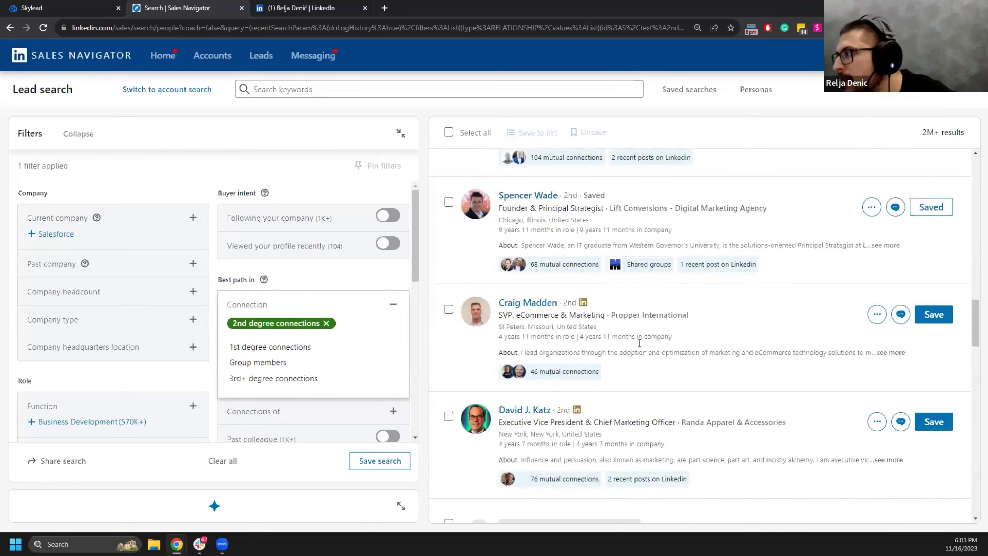
scroll(688, 385, "down", 15)
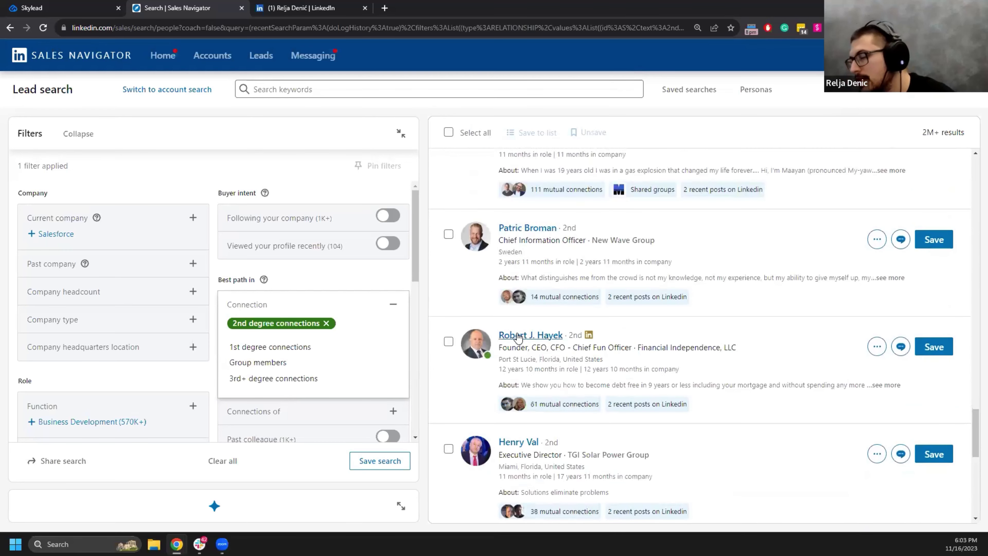
scroll(545, 343, "down", 8)
scroll(762, 429, "down", 3)
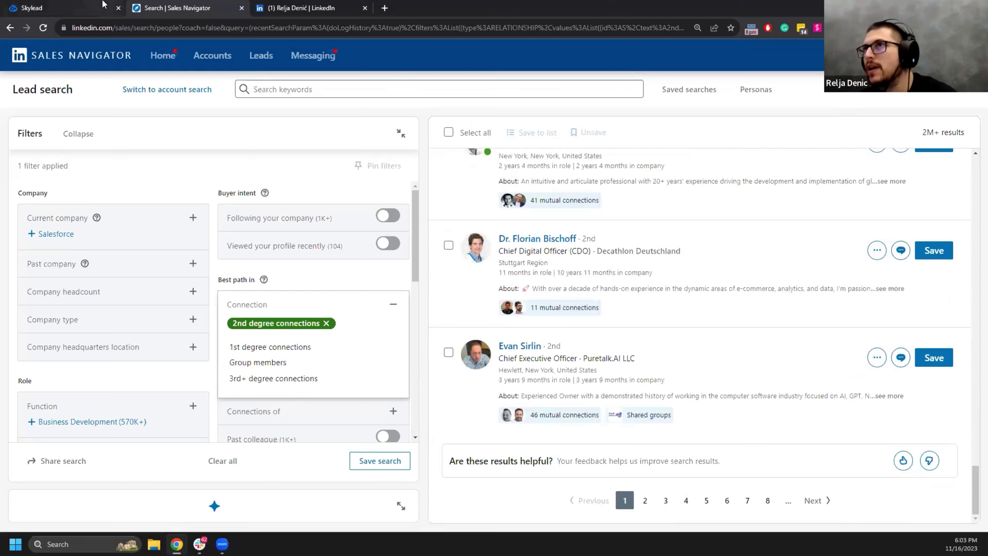
Return to Skylead and replace the Invite to connect step with an Email message step linked to the lead source
left_click(93, 8)
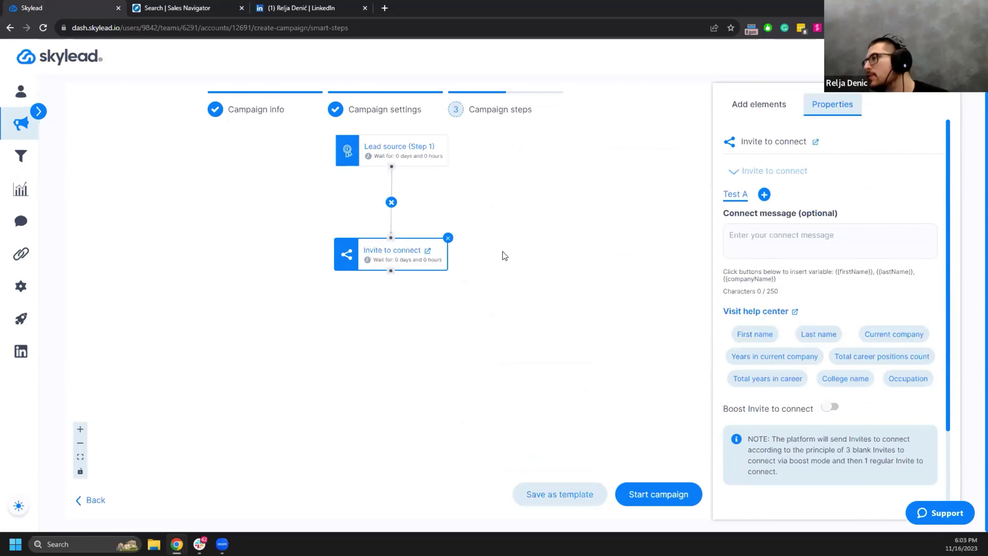
left_click(448, 237)
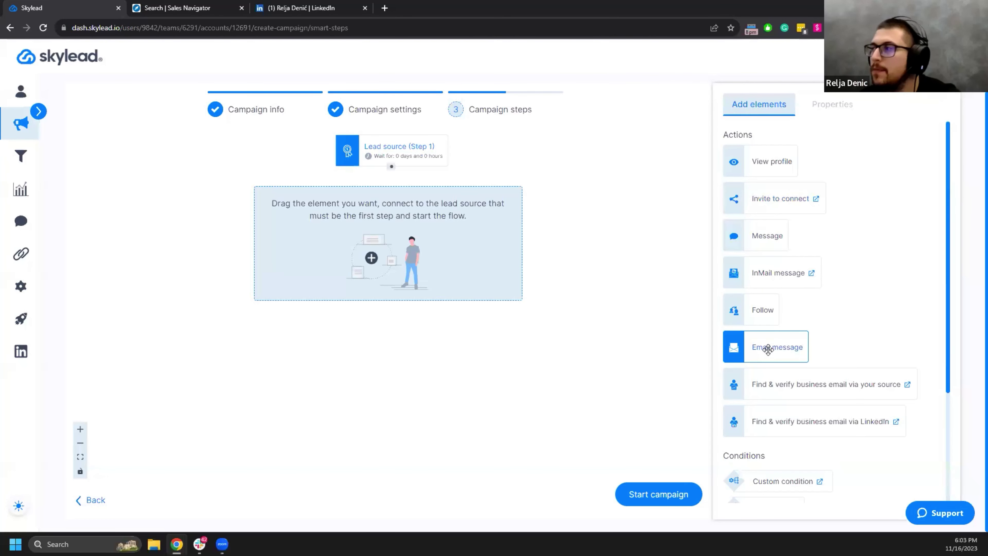
left_click_drag(768, 349, 392, 166)
left_click(820, 319)
scroll(820, 318, "down", 5)
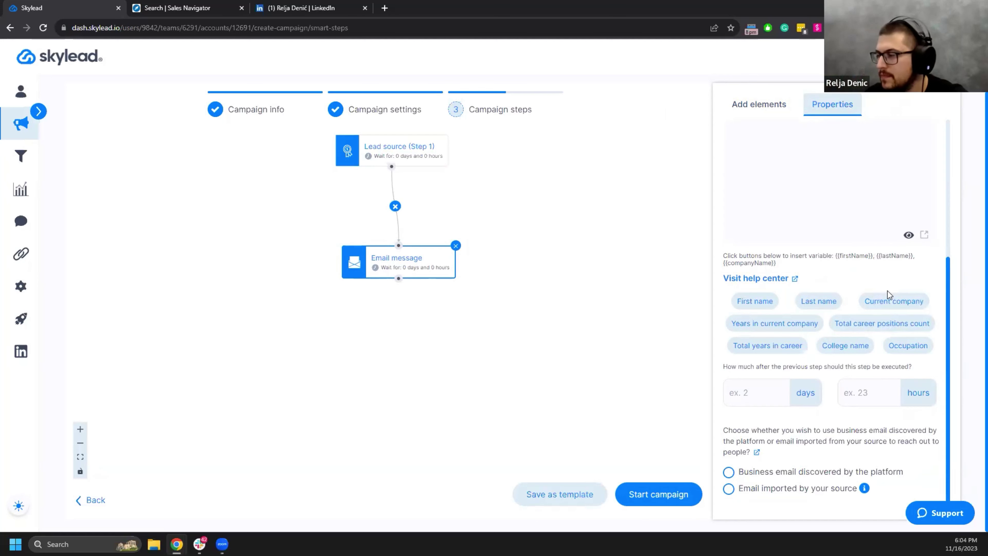
Glance at the Sales Navigator search, return to Skylead and open the chat inbox for all channels
left_click(234, 7)
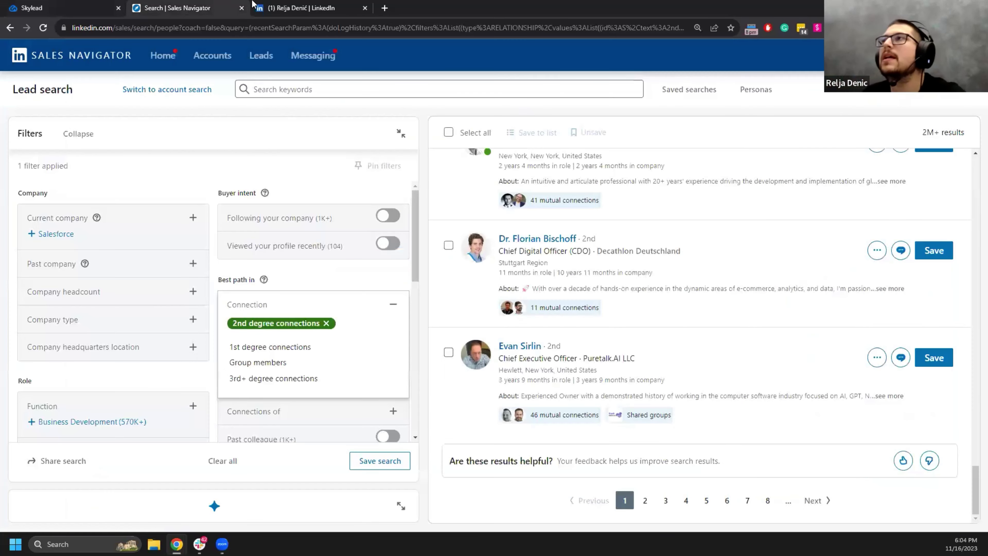
left_click(52, 7)
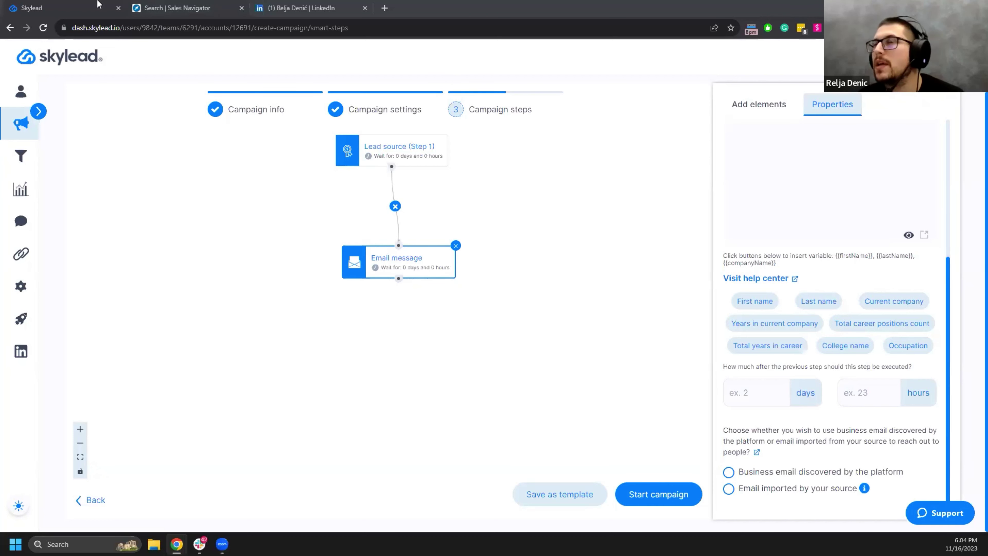
left_click(21, 123)
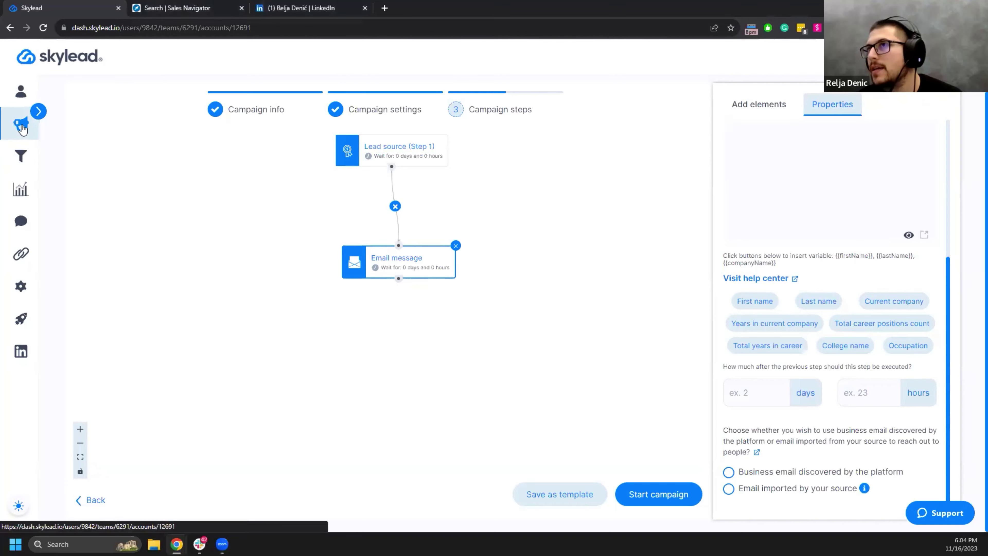
left_click(21, 157)
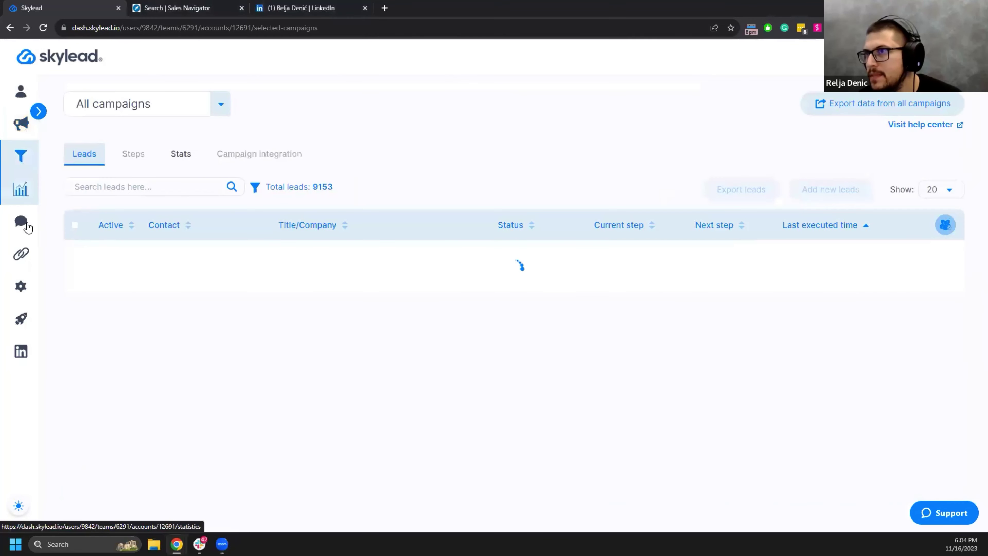
left_click(21, 221)
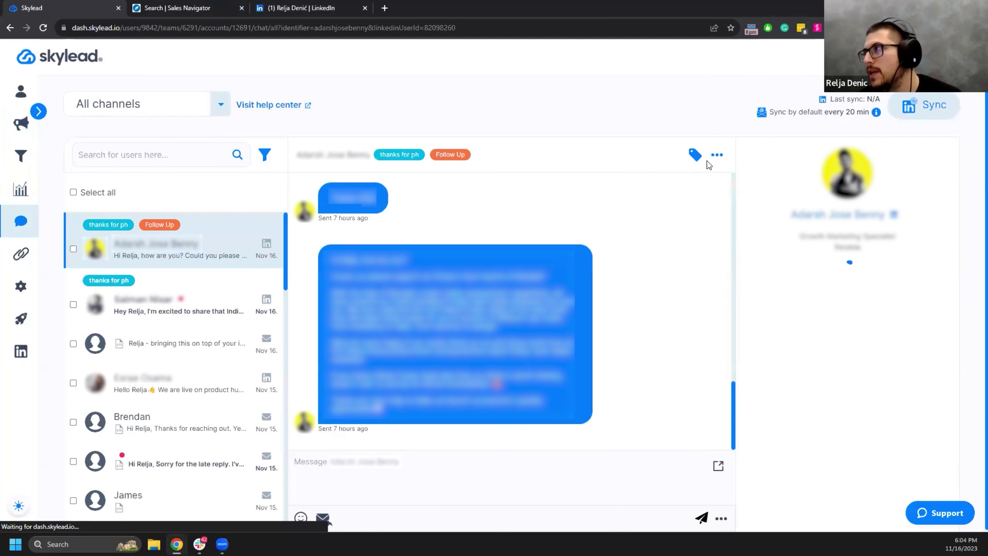
Filter the inbox chats by the Follow Up label and select all the filtered conversations
left_click(703, 160)
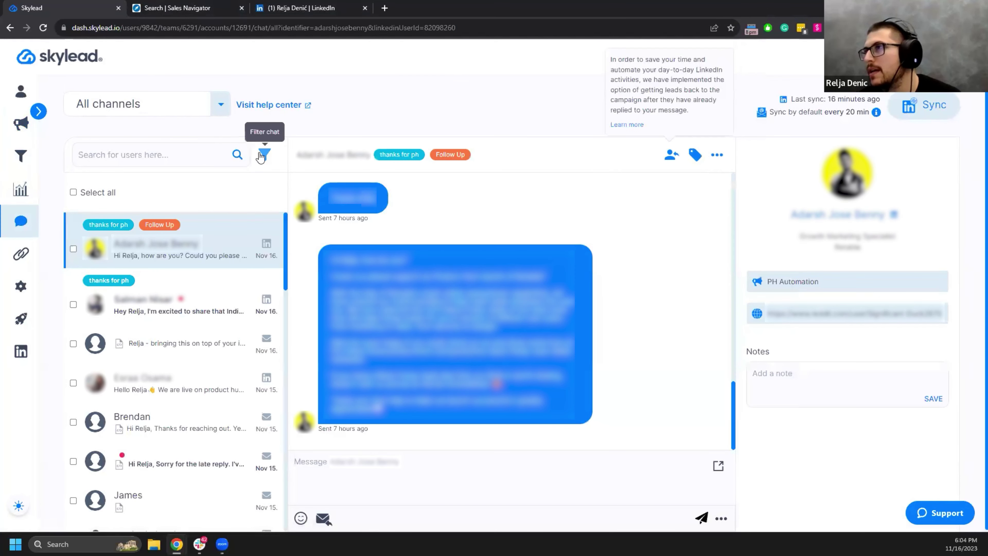
left_click(73, 192)
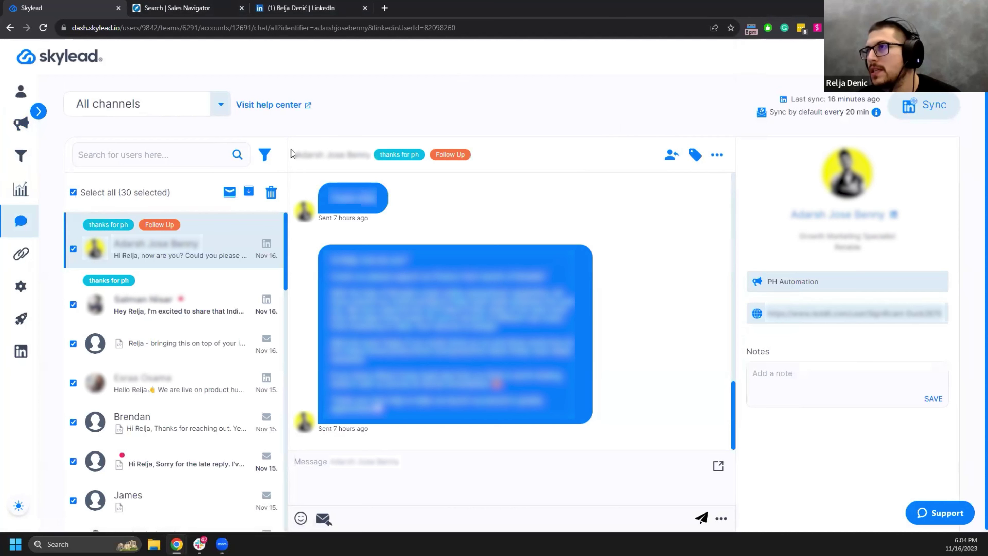
left_click(264, 155)
left_click(168, 292)
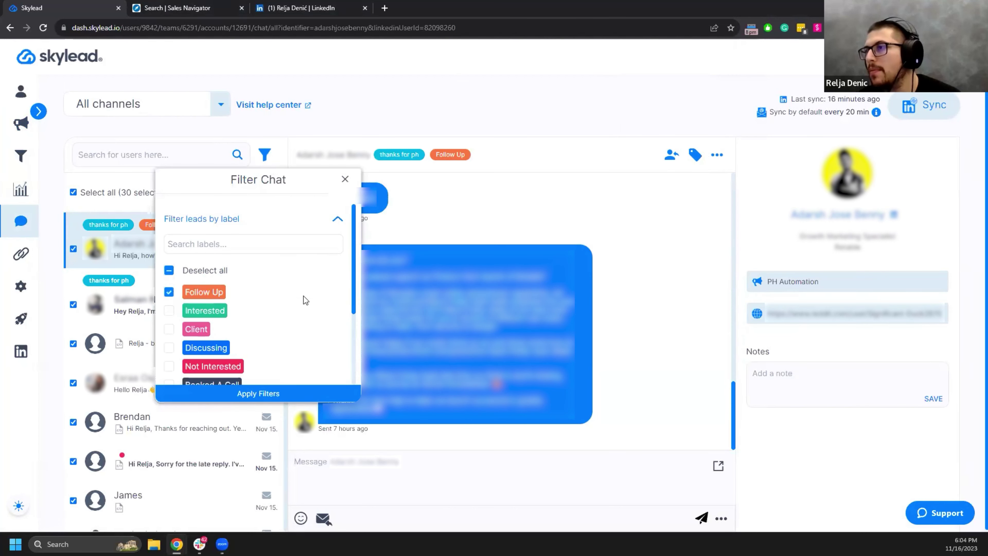
left_click(267, 394)
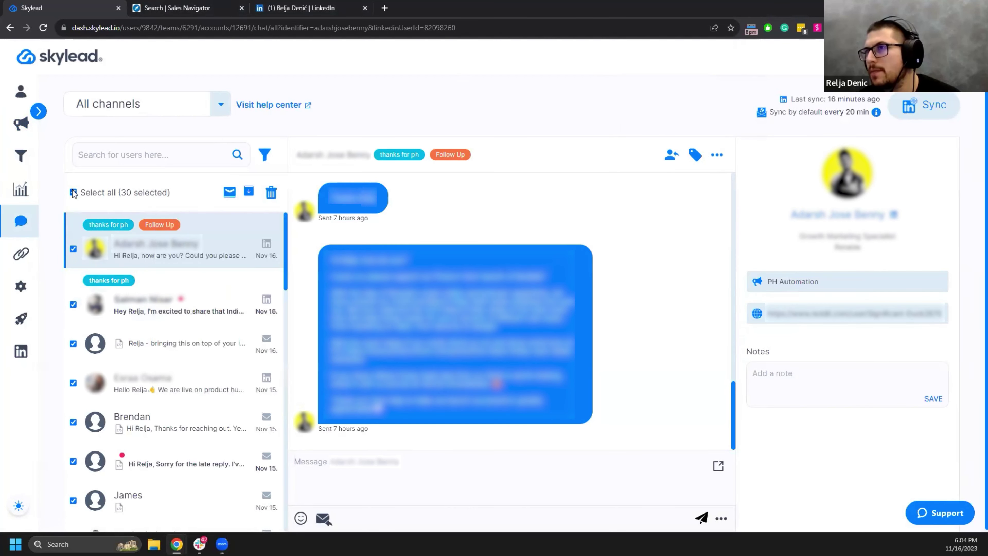
left_click(263, 156)
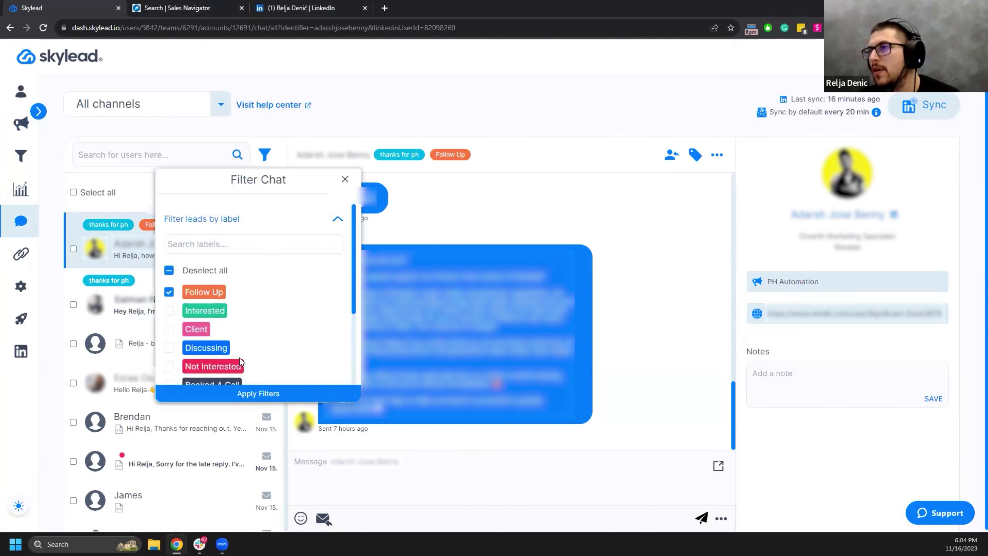
left_click(245, 394)
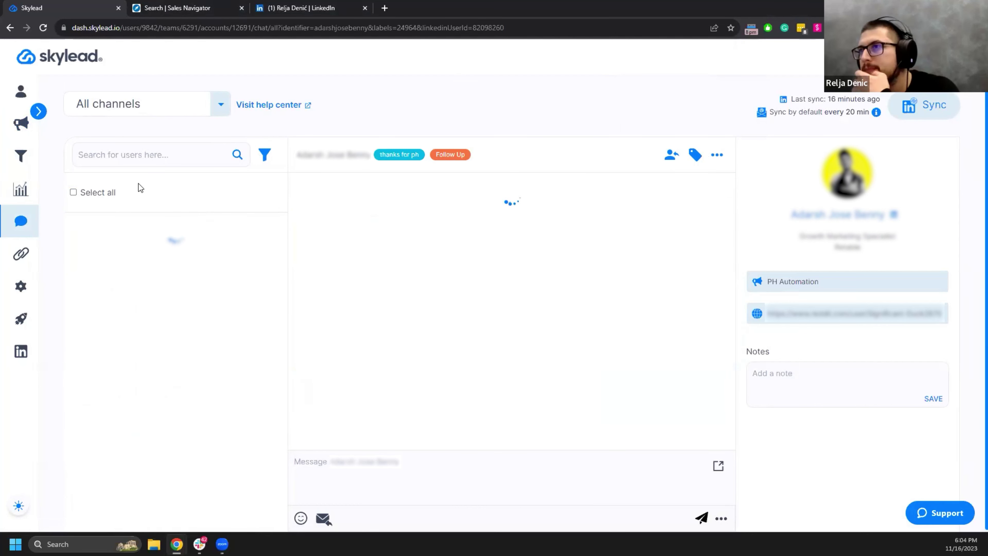
left_click(73, 192)
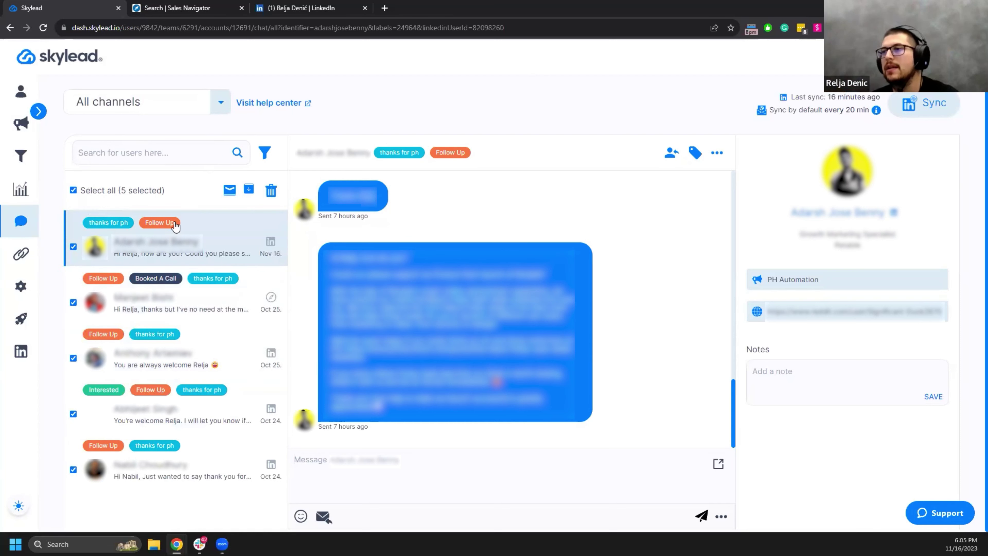
Look at the chat label filter and the channel list with its Subsequence - Follow Up campaign, keeping All channels
left_click(265, 152)
left_click(201, 300)
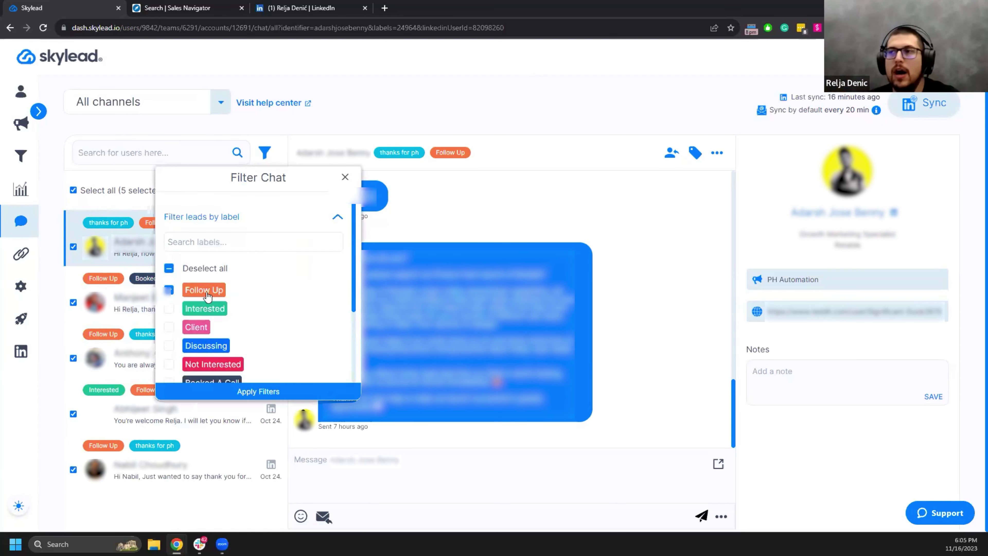
left_click(345, 112)
left_click(189, 107)
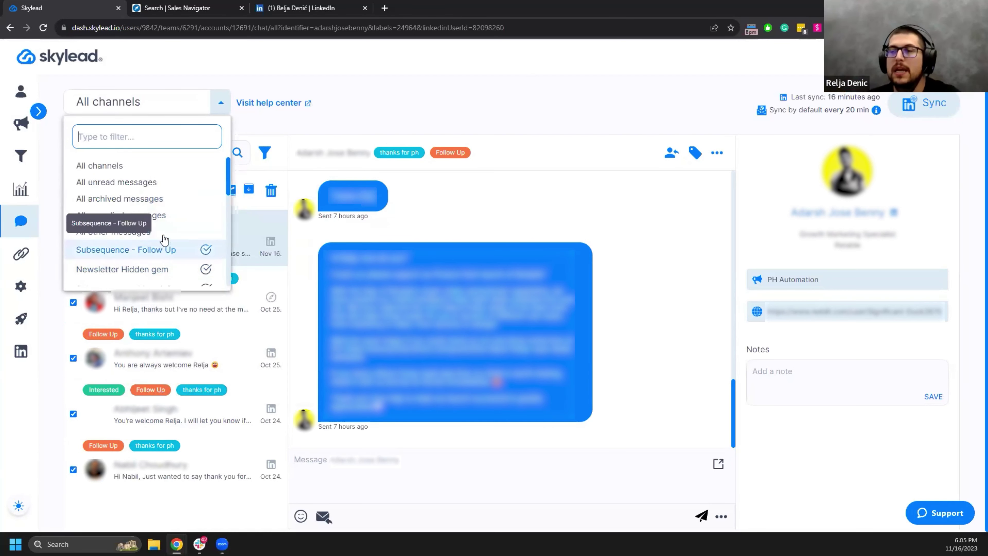
left_click(374, 117)
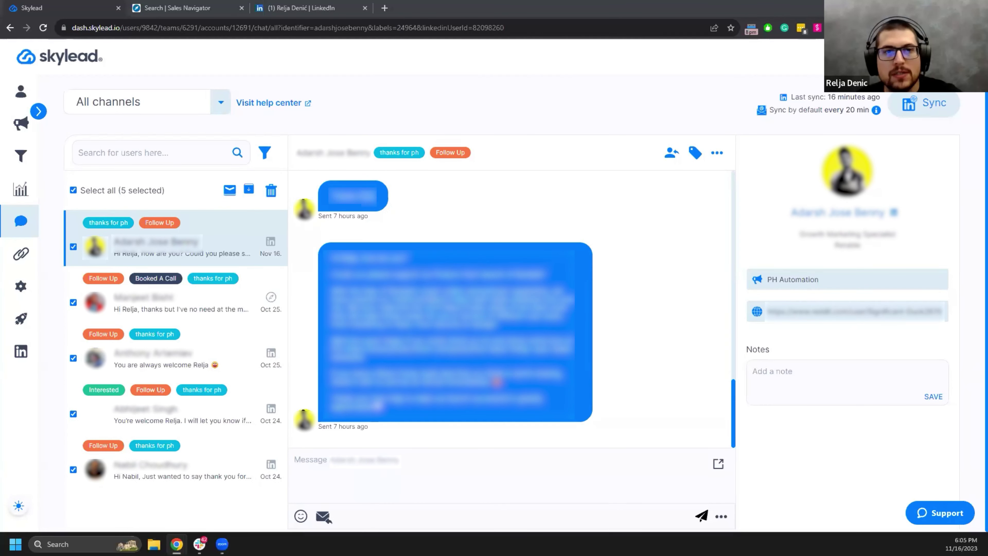
Look at the daily LinkedIn limits in Settings and the campaign Reports, and reopen the LinkedIn settings
left_click(23, 291)
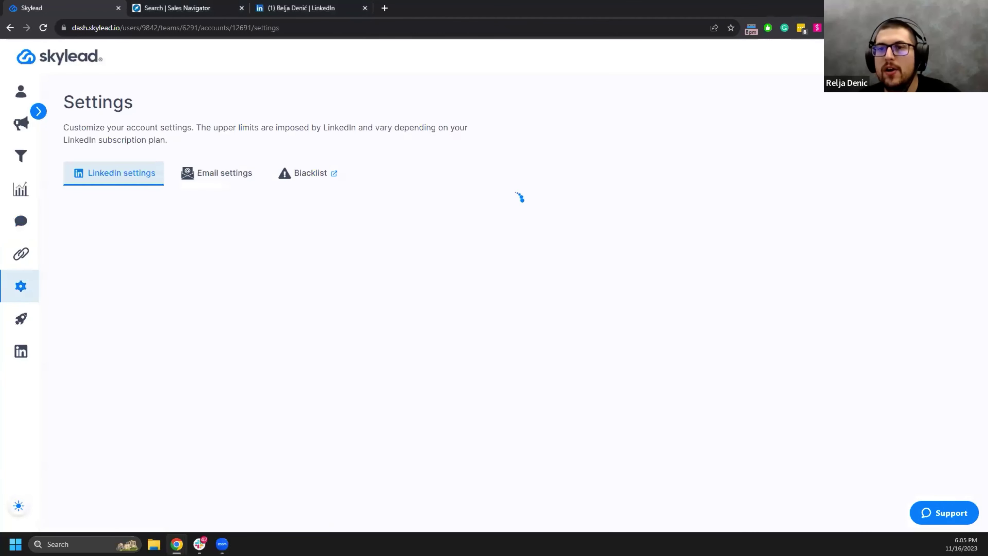
scroll(492, 171, "down", 5)
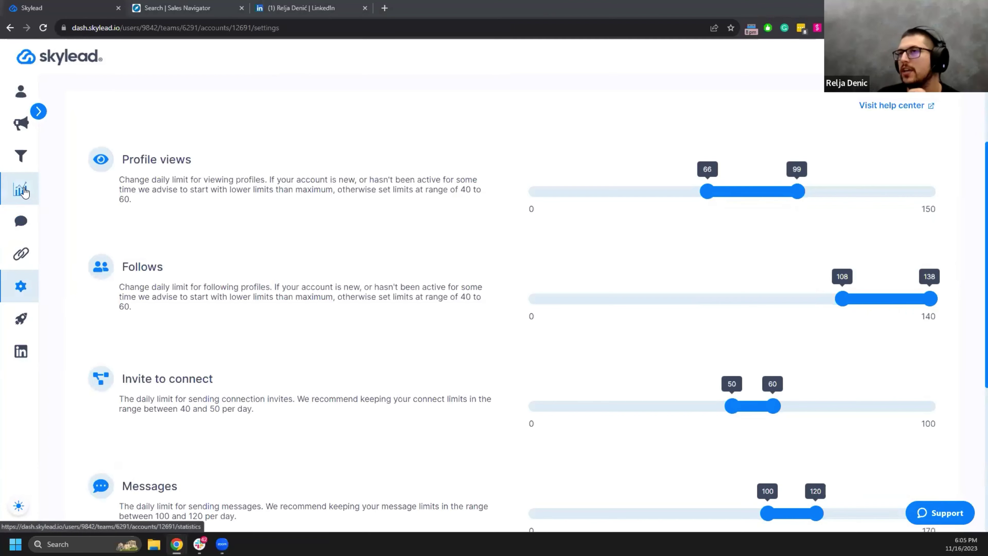
left_click(22, 190)
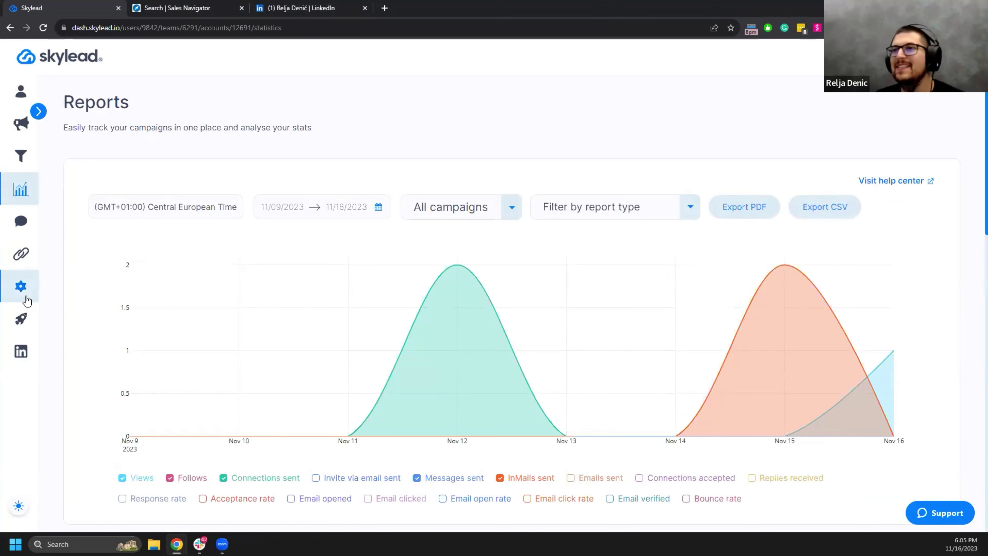
left_click(30, 287)
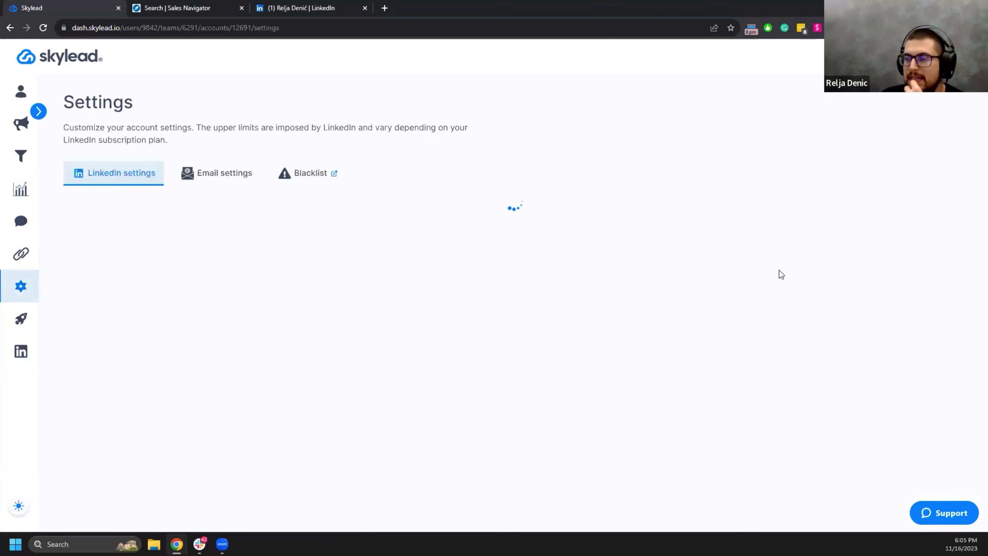
Look through the global LinkedIn limits for campaigns, from the working hours to the daily Profile views, Follows and Invite to connect ranges
scroll(746, 294, "down", 1)
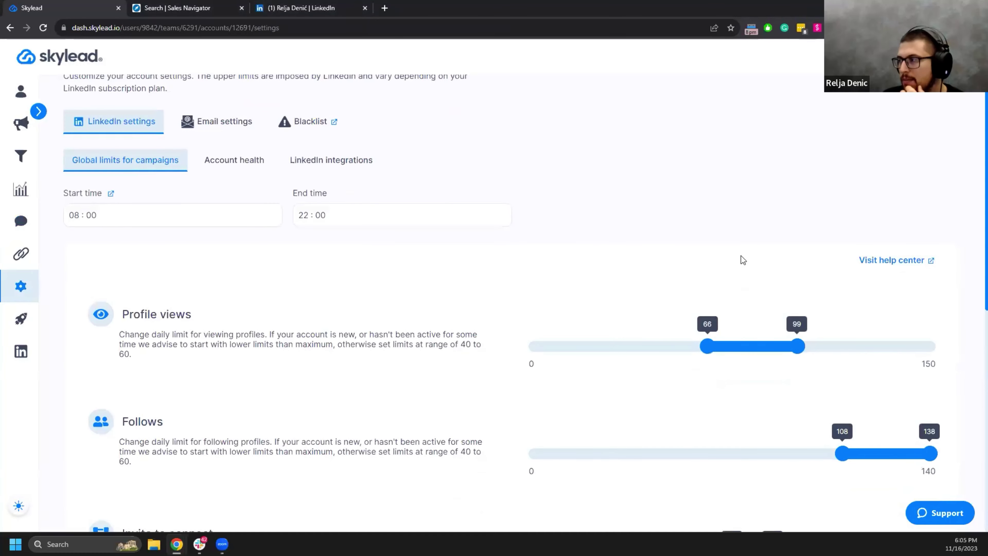
scroll(743, 260, "down", 1)
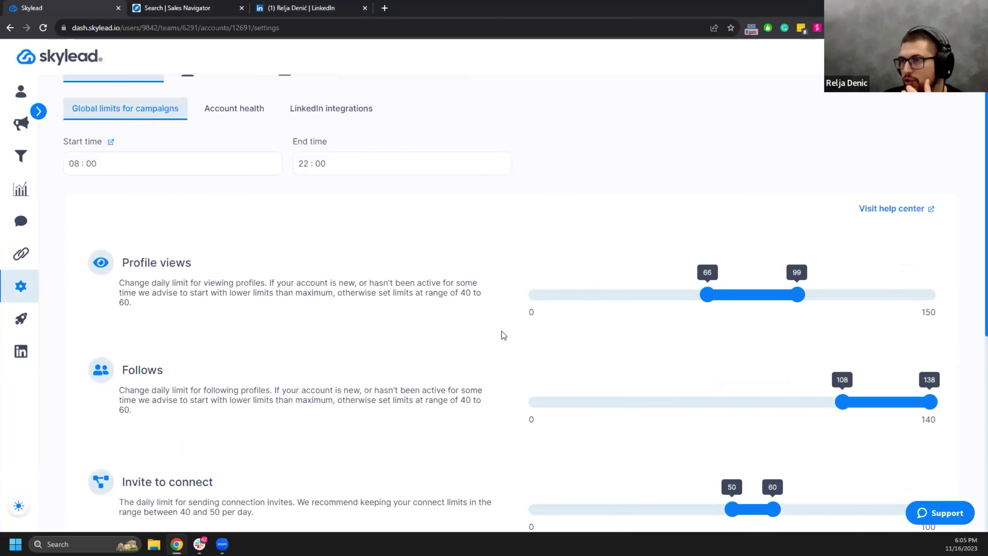
scroll(194, 227, "down", 1)
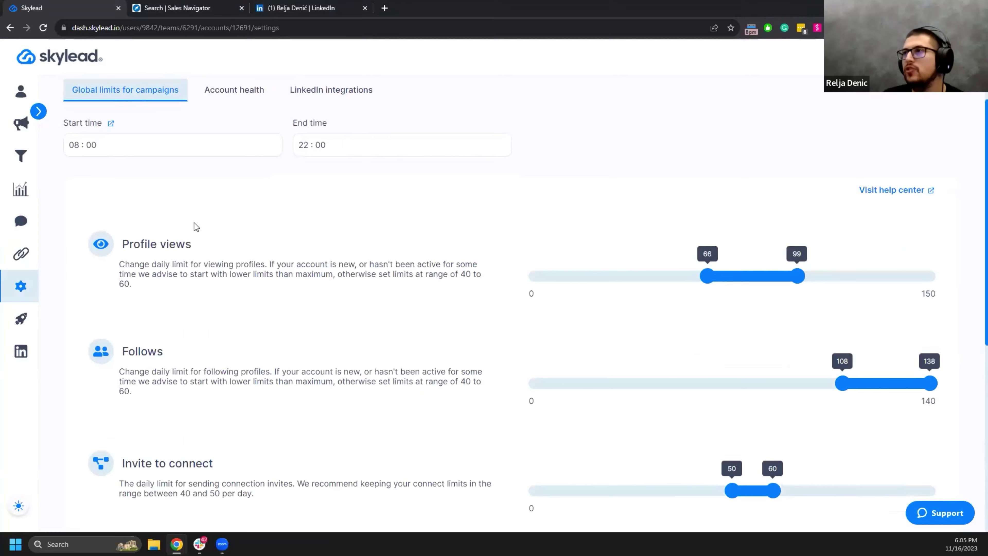
left_click_drag(124, 211, 198, 210)
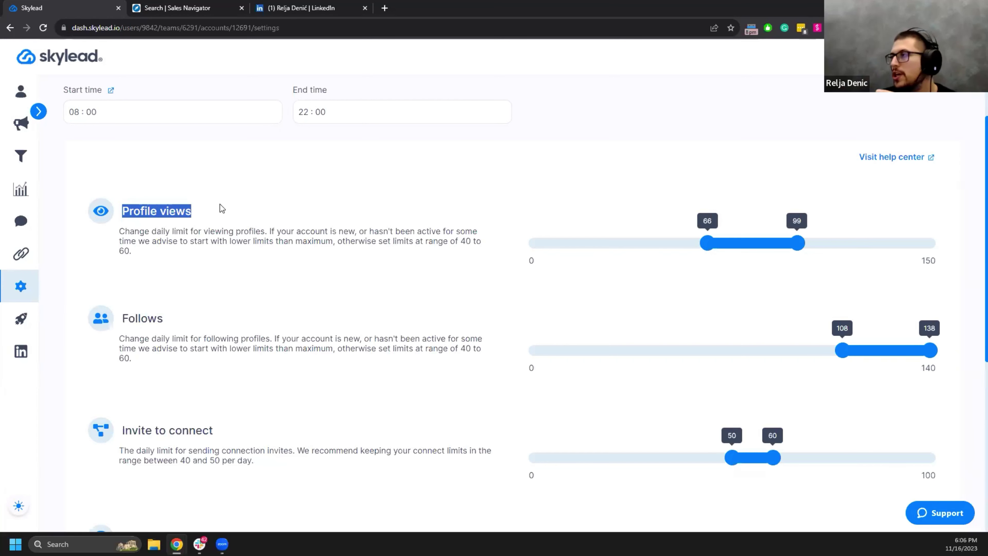
left_click(212, 236)
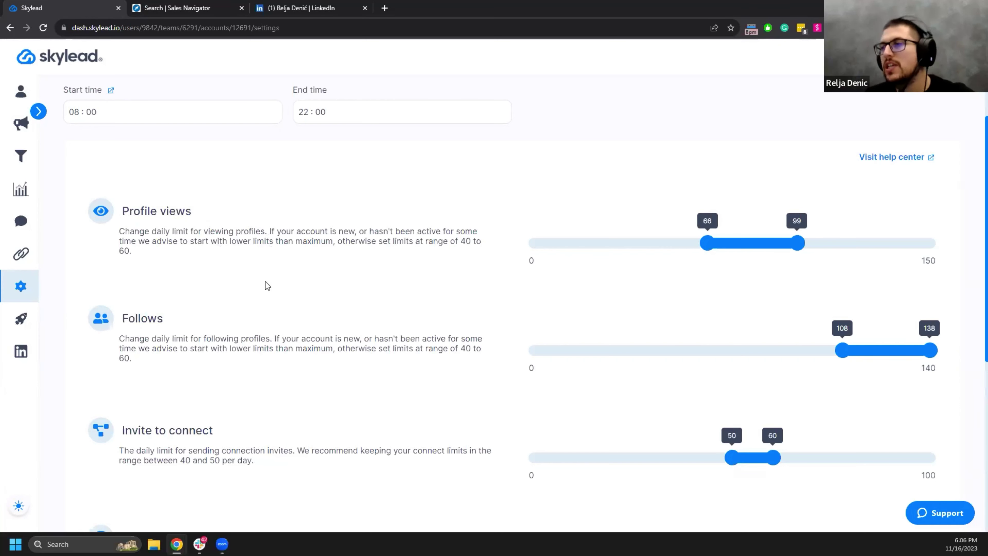
scroll(254, 214, "down", 1)
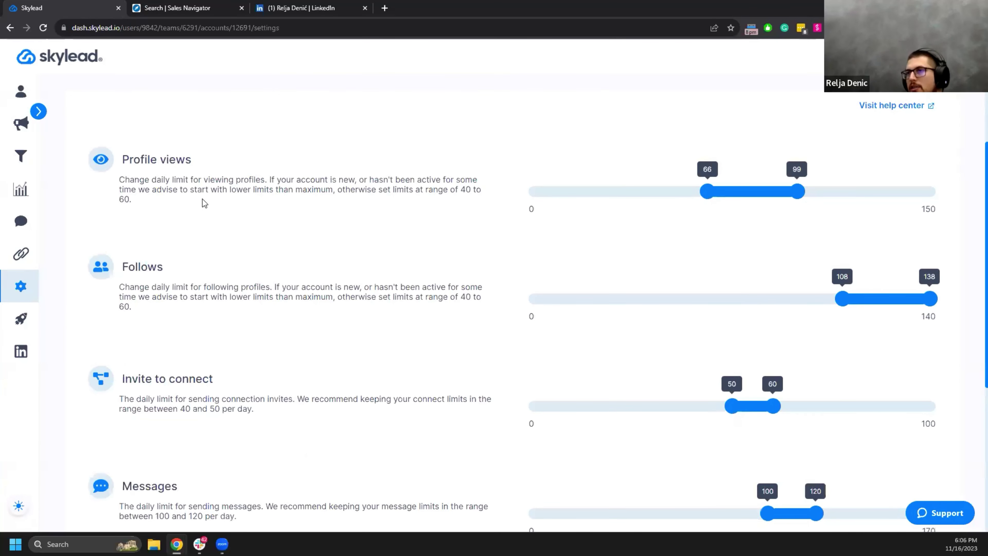
scroll(218, 269, "down", 1)
scroll(240, 277, "up", 2)
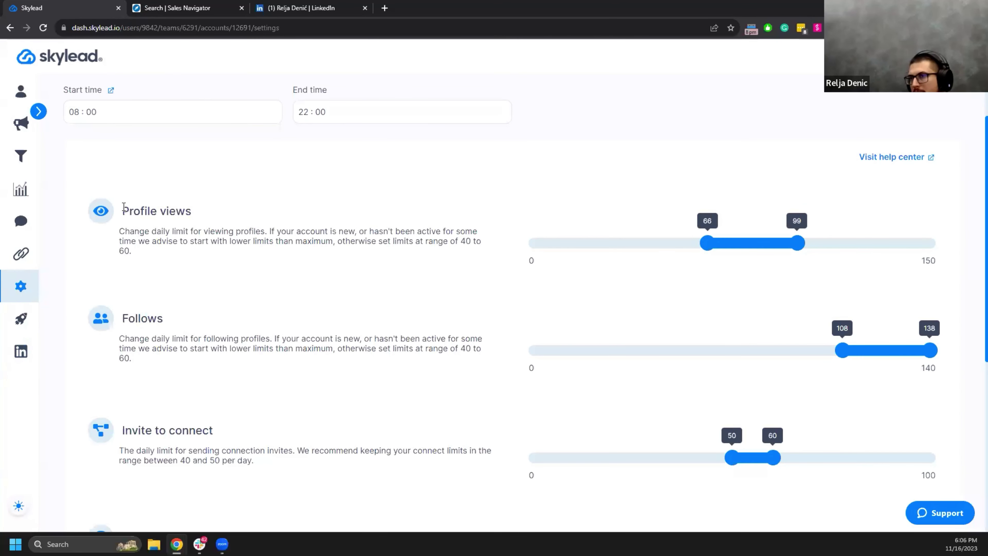
Examine the Profile views and Follows limits by highlighting them, and read on through the Invite to connect, Messages and InMail limits
left_click_drag(123, 210, 199, 211)
left_click_drag(128, 318, 161, 317)
left_click_drag(124, 212, 214, 214)
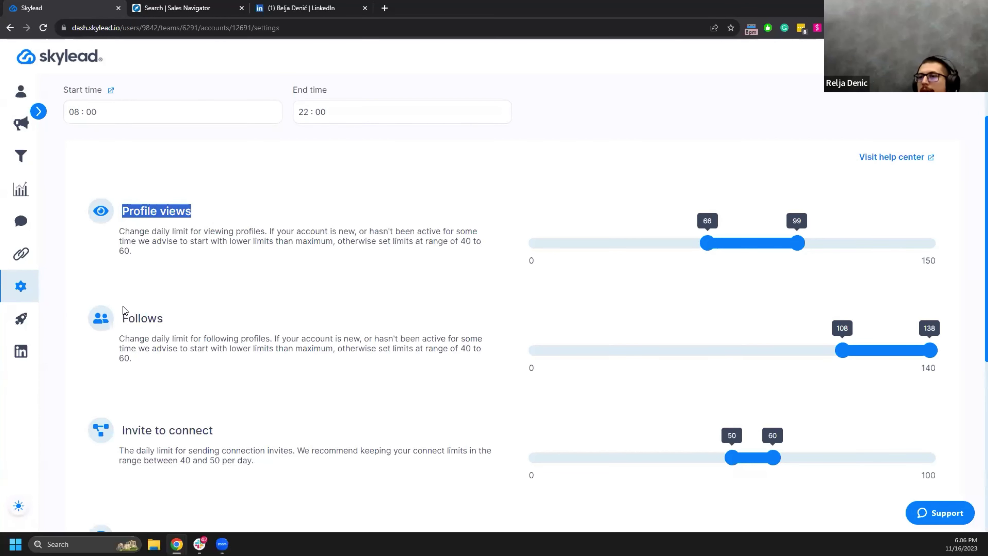
scroll(166, 268, "down", 5)
scroll(168, 271, "up", 3)
left_click_drag(123, 217, 174, 248)
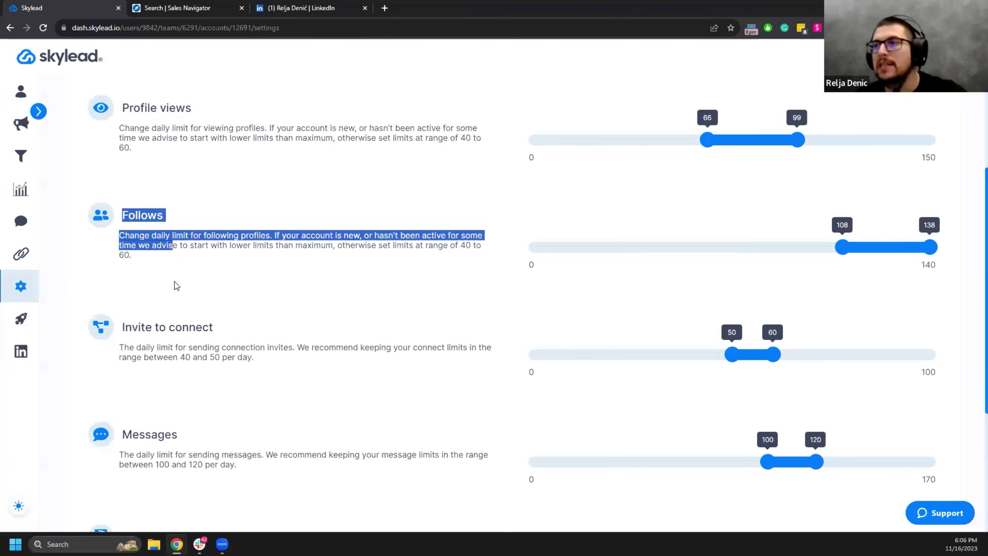
scroll(167, 369, "down", 2)
scroll(150, 405, "down", 4)
scroll(178, 408, "up", 3)
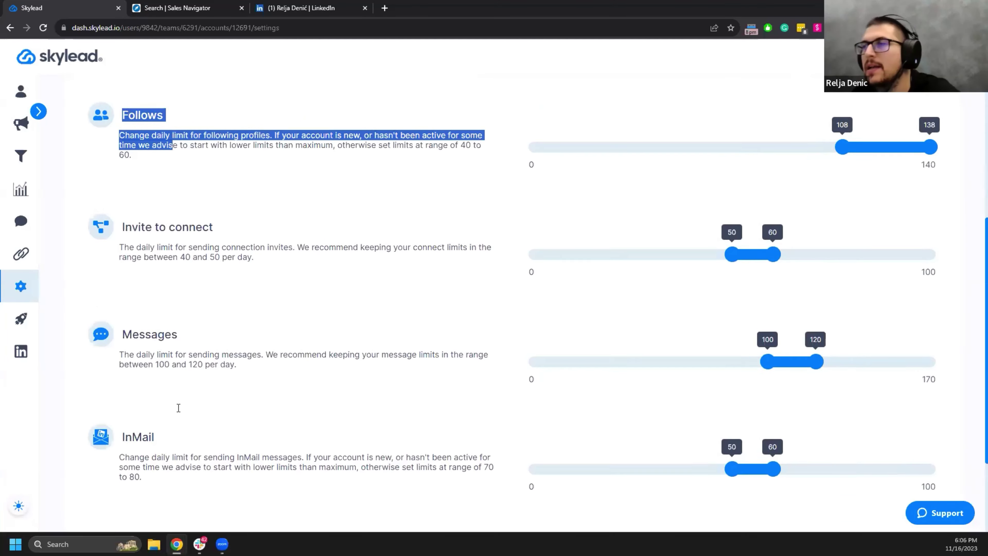
scroll(179, 408, "up", 5)
left_click(155, 293)
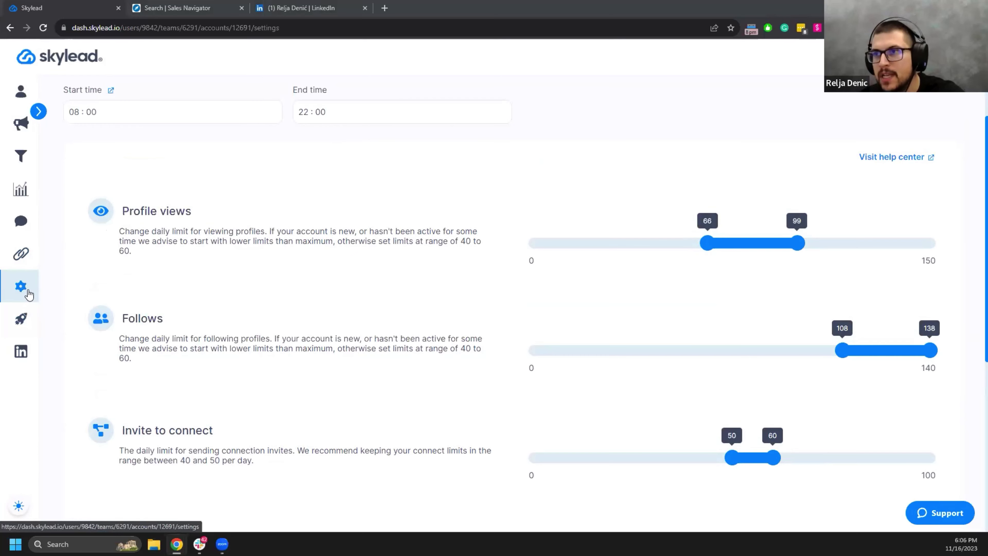
Start a new webhook in Integrations that sends an update when the Booked A Call label is added
left_click(28, 293)
left_click(24, 255)
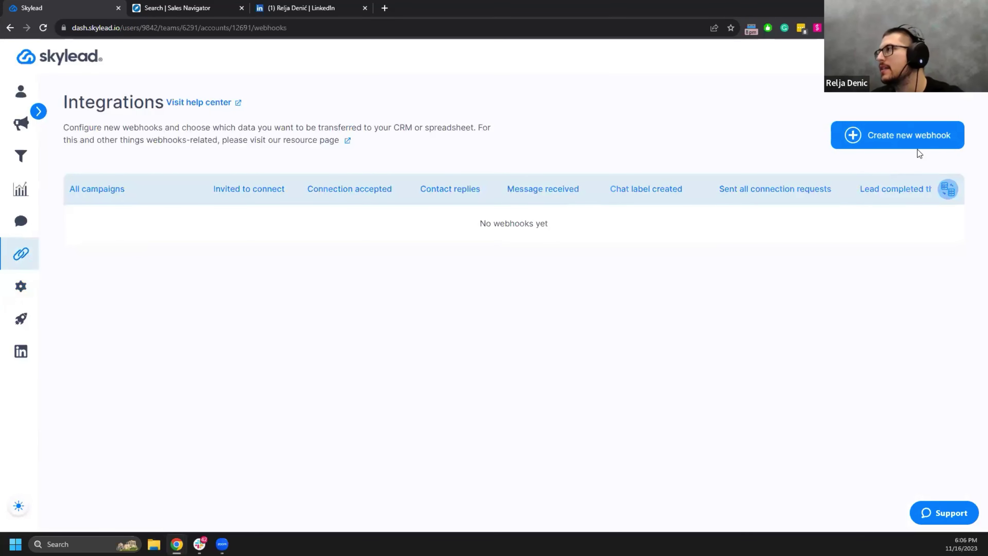
left_click(907, 142)
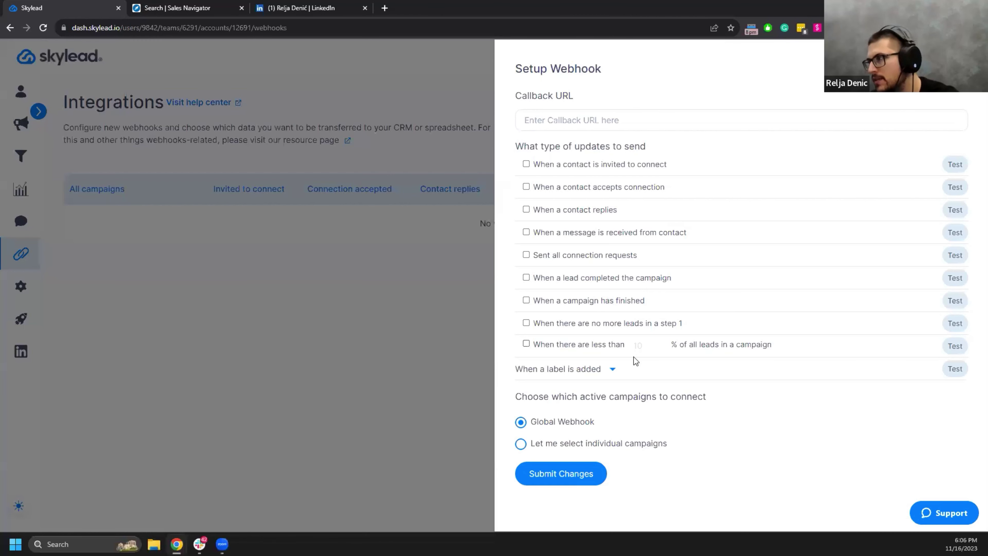
left_click(616, 367)
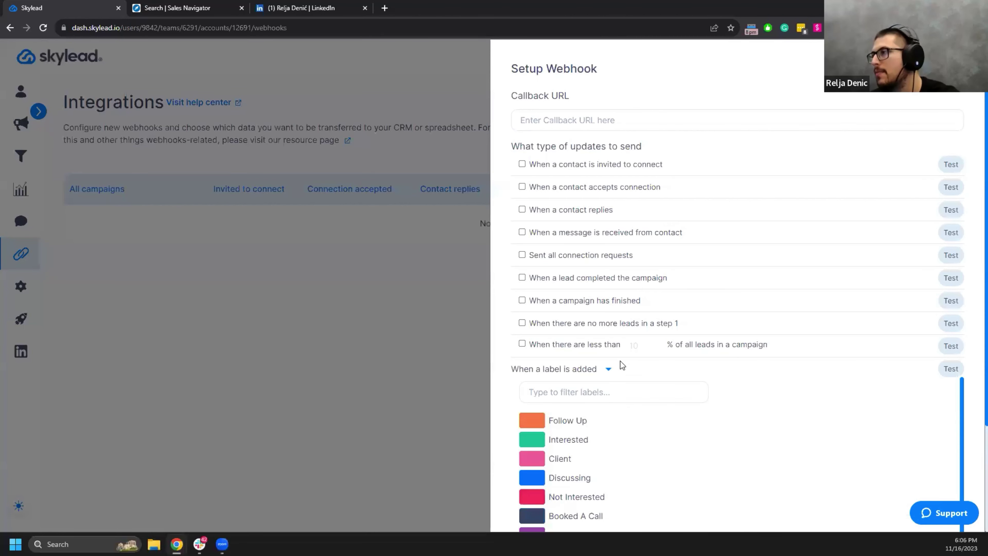
scroll(631, 339, "down", 4)
scroll(630, 341, "down", 1)
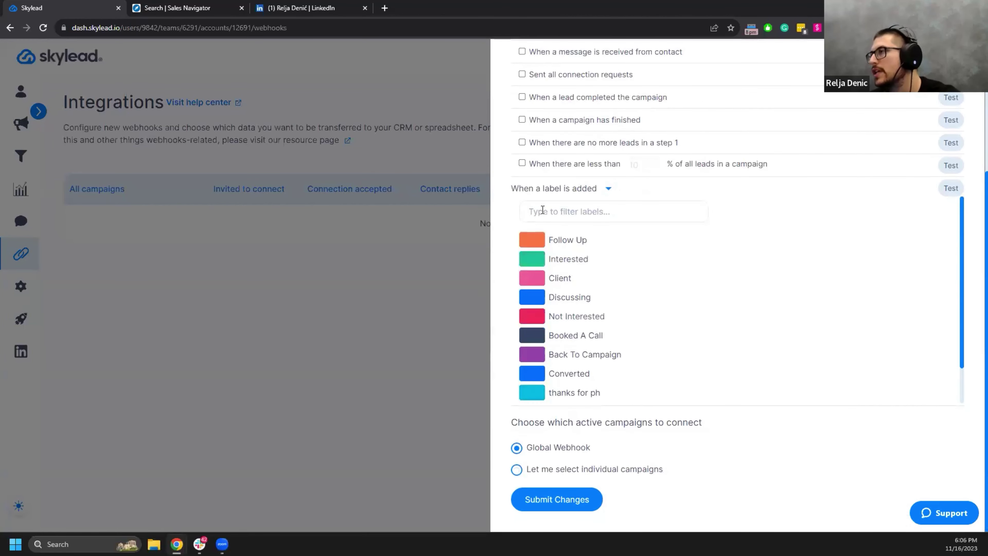
left_click(543, 335)
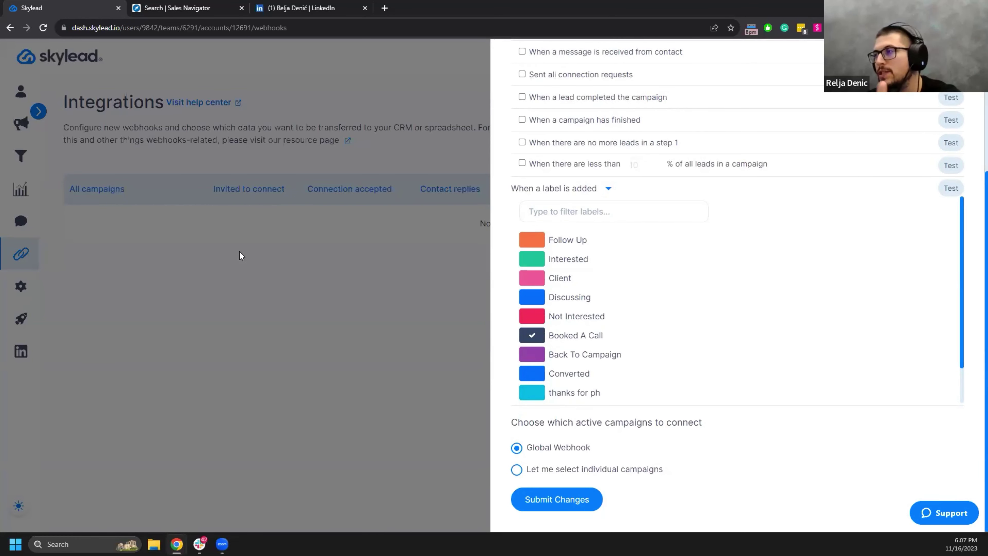
Look over the webhook's update types and label options, and close the webhook setup without submitting it
scroll(739, 246, "up", 4)
scroll(642, 249, "down", 4)
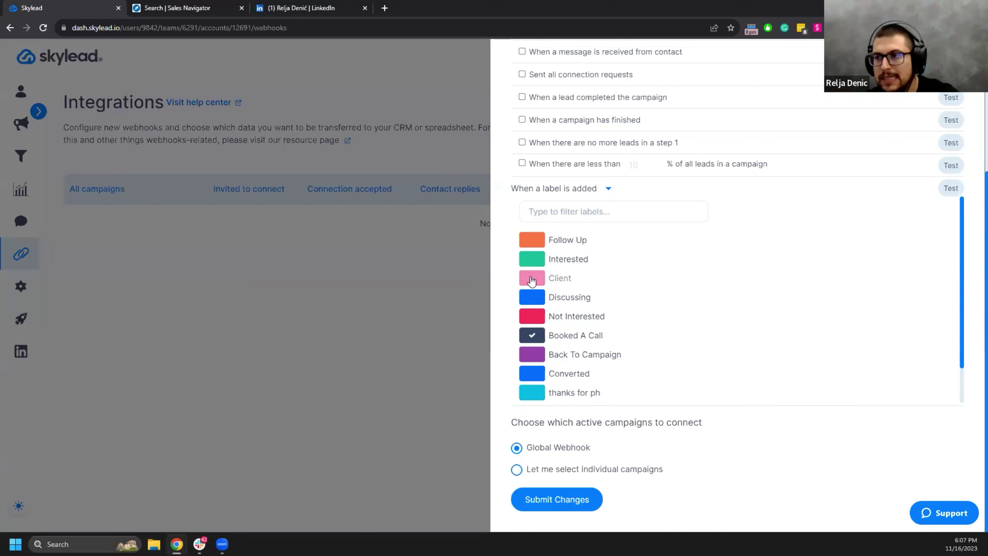
left_click(555, 337)
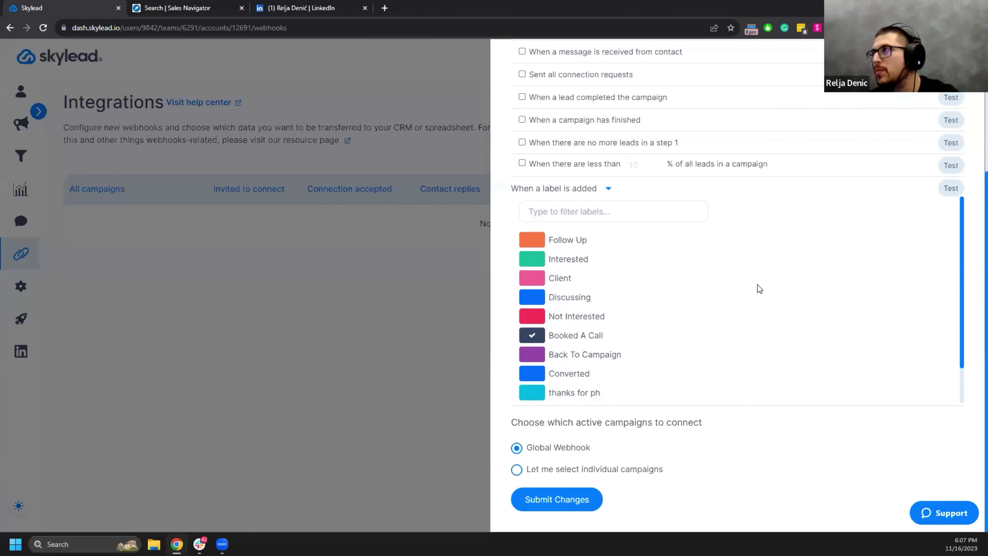
scroll(655, 281, "up", 5)
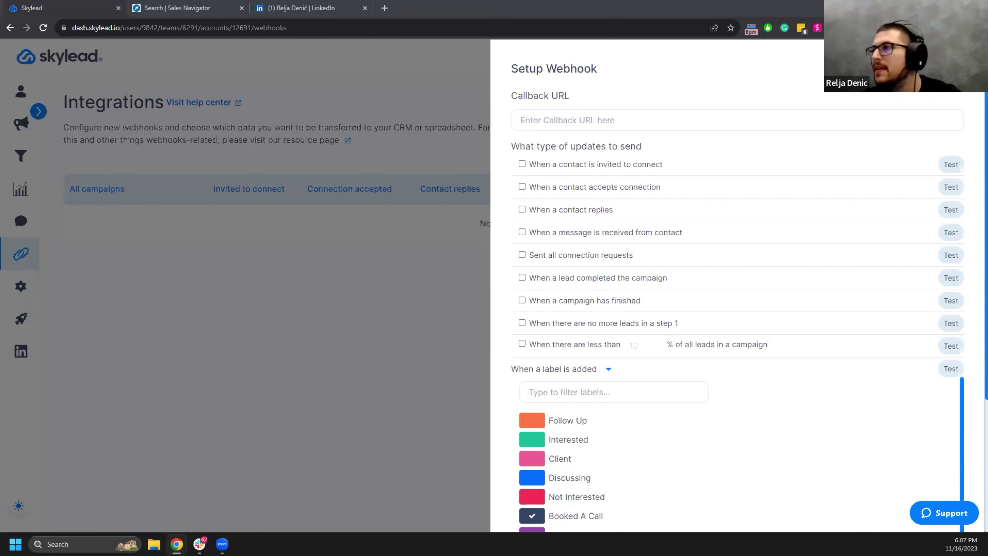
left_click(402, 155)
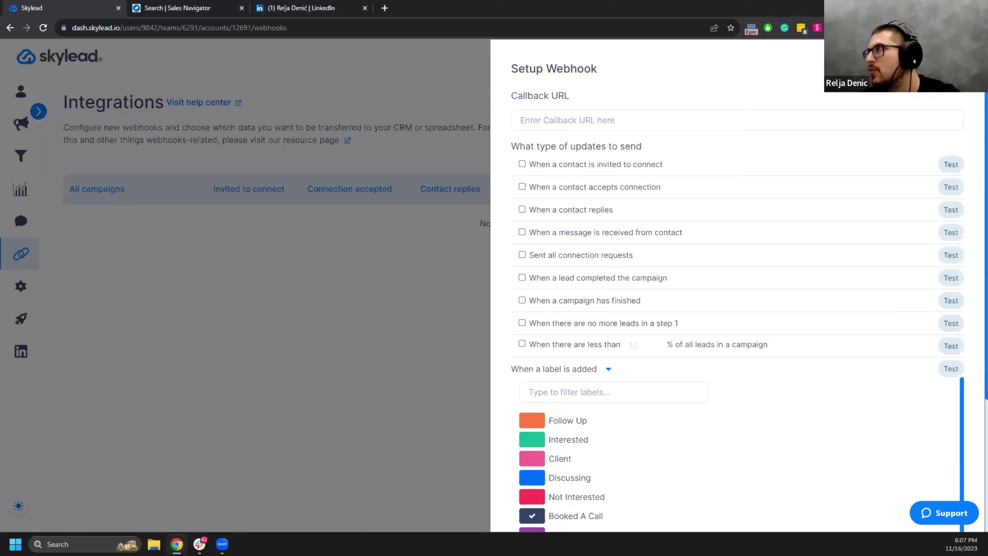
key("Escape")
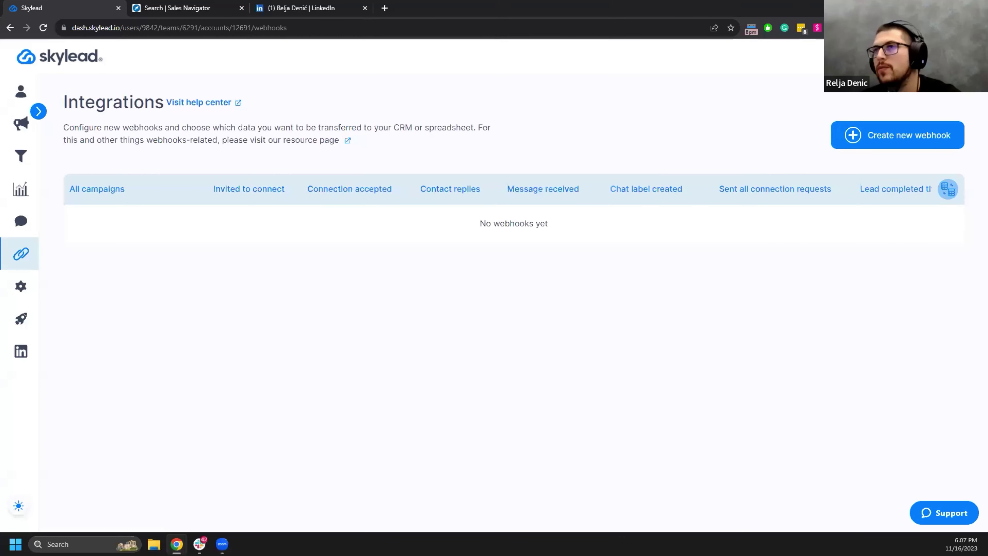
Open the Product Hunt Video campaign from the draft campaigns and proceed through its info and settings to the Smart Sequence steps
left_click(11, 135)
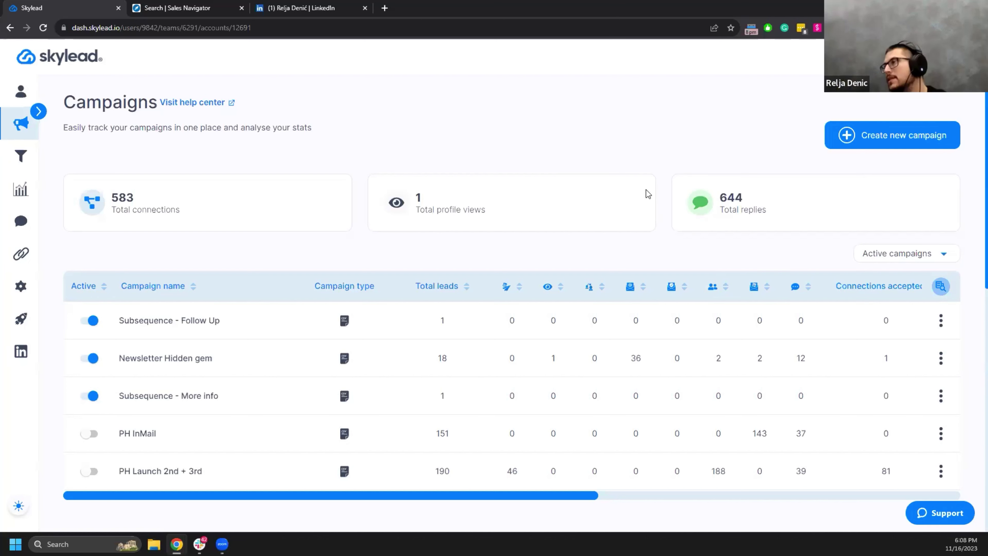
left_click(904, 254)
left_click(902, 309)
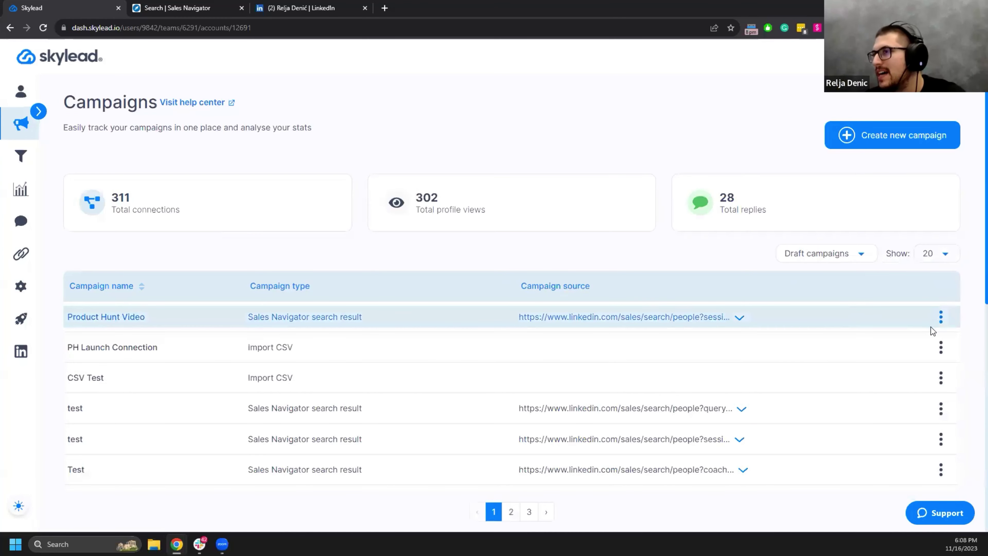
left_click(941, 318)
left_click(873, 322)
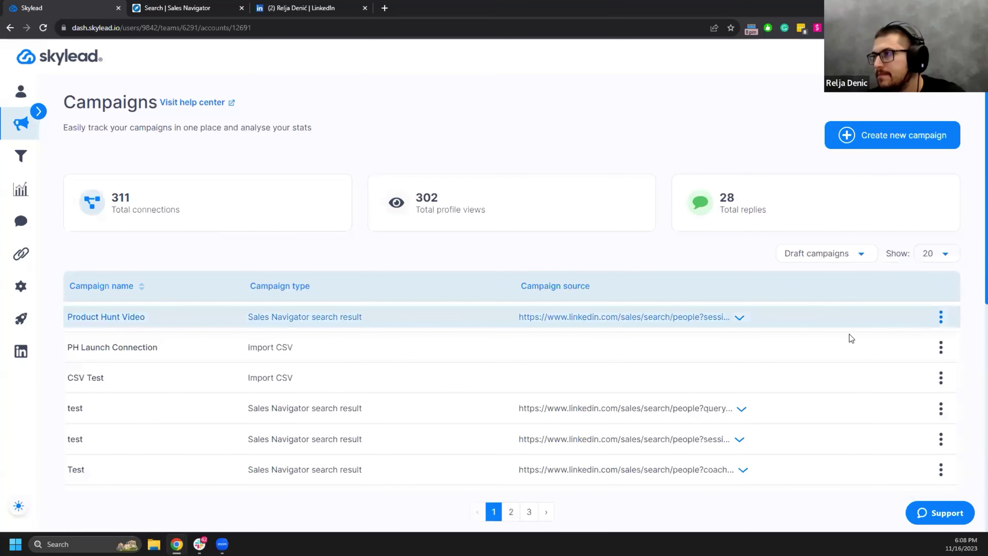
left_click(767, 479)
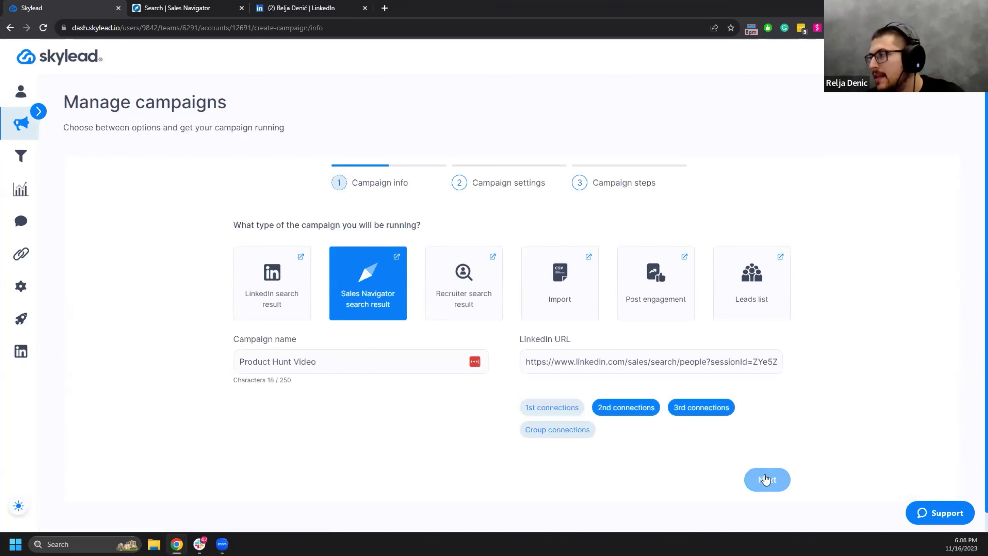
left_click(886, 360)
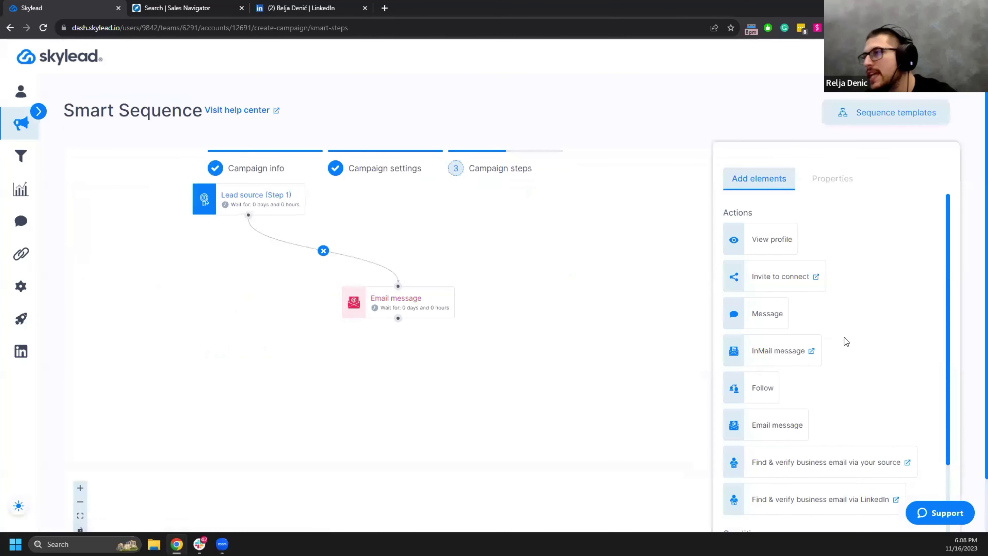
Replace the current sequence steps with the suggested template Free trial Campaign with focus on Linkedin
left_click(897, 117)
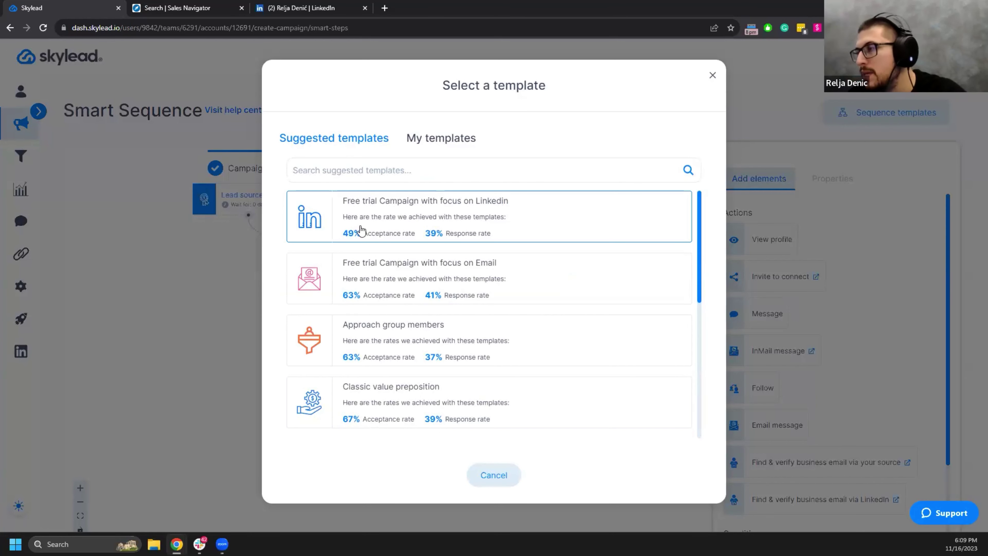
left_click(374, 219)
left_click(567, 184)
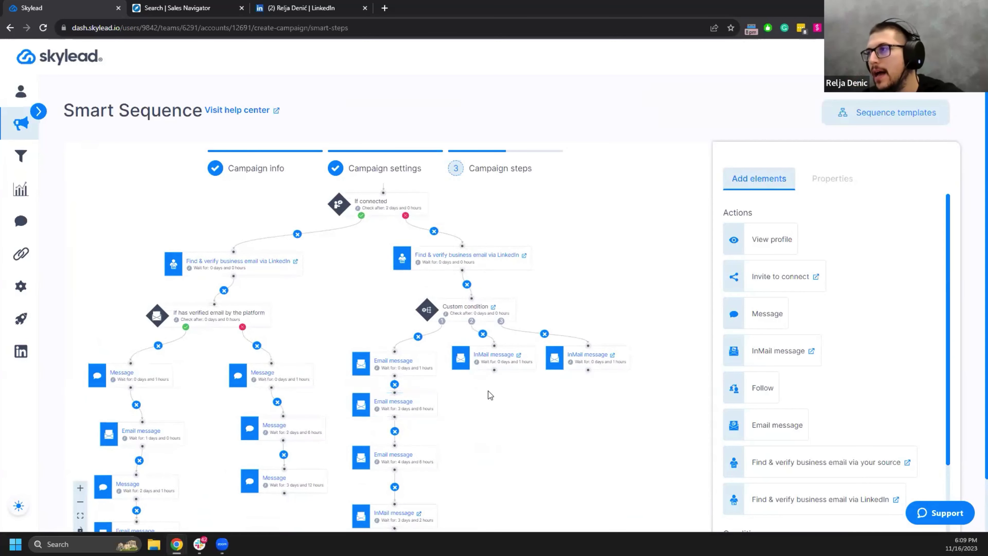
scroll(554, 293, "down", 1)
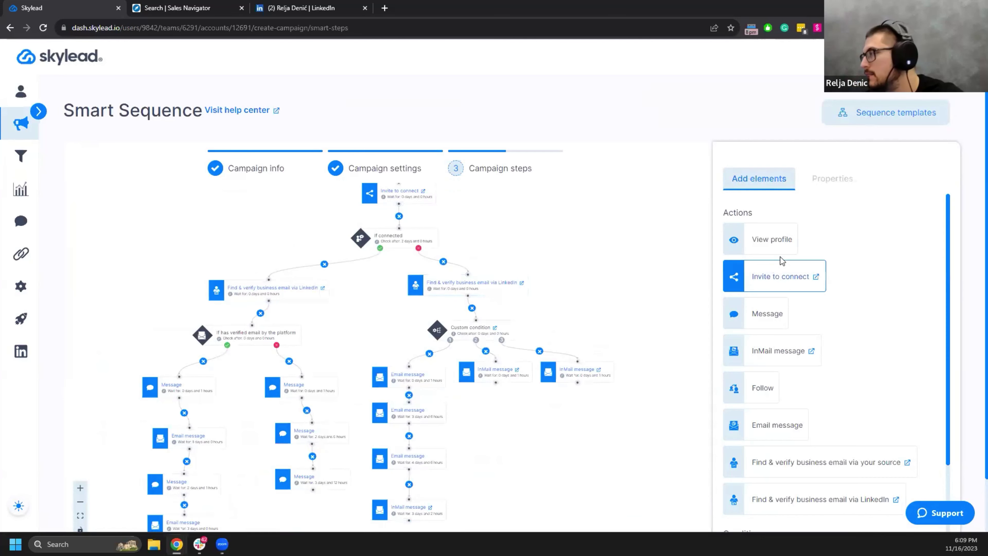
Replace the sequence steps with the suggested template Free trial Campaign with focus on Email and look over its branches
left_click(861, 123)
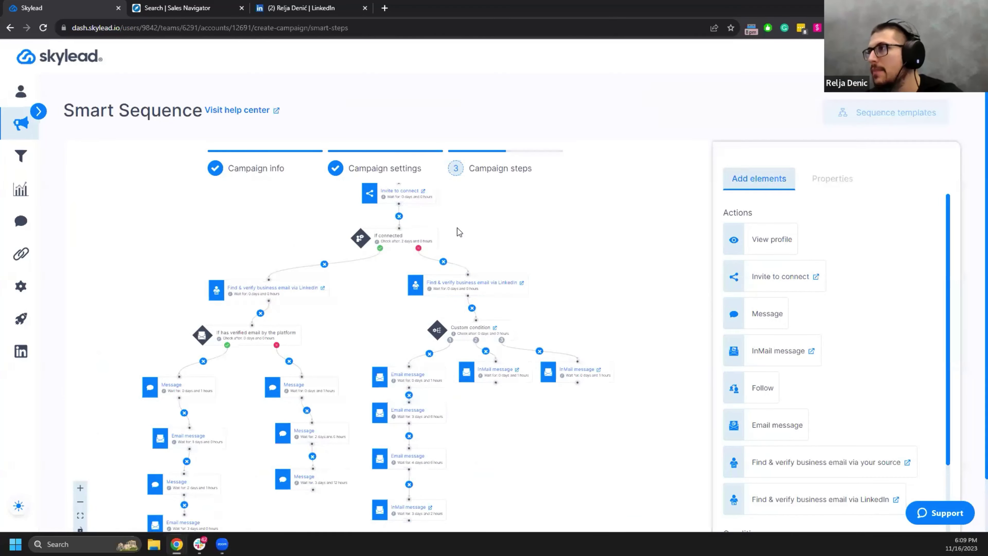
left_click(407, 292)
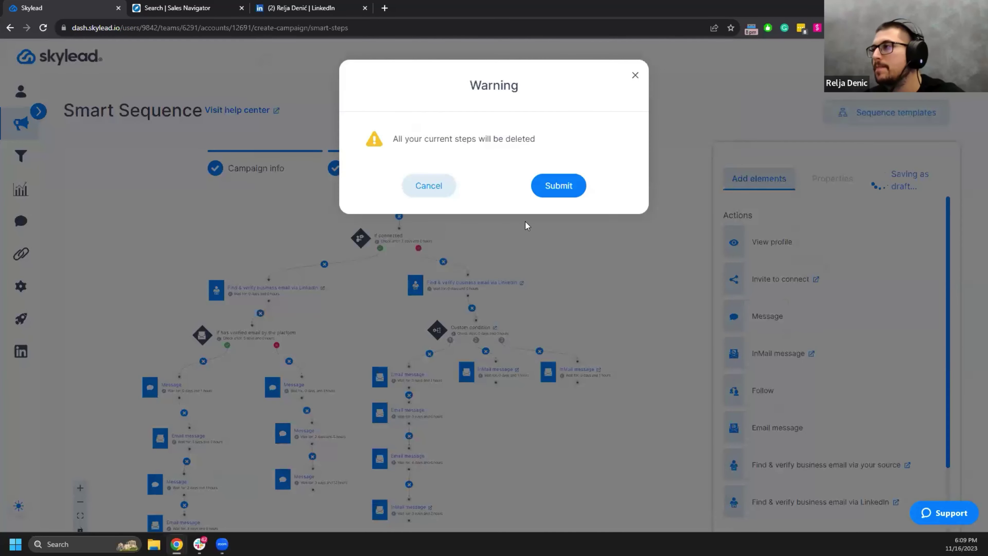
left_click(549, 188)
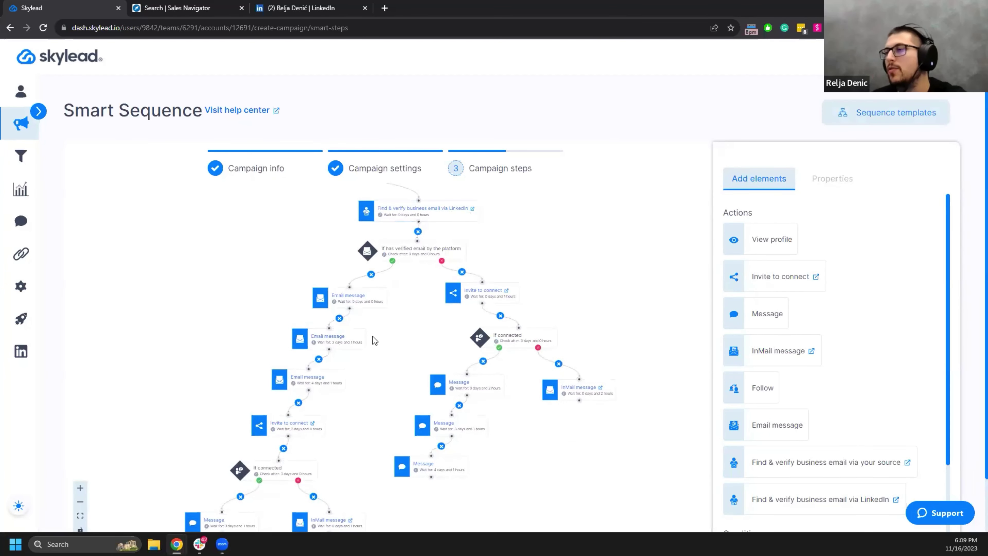
left_click_drag(672, 315, 644, 273)
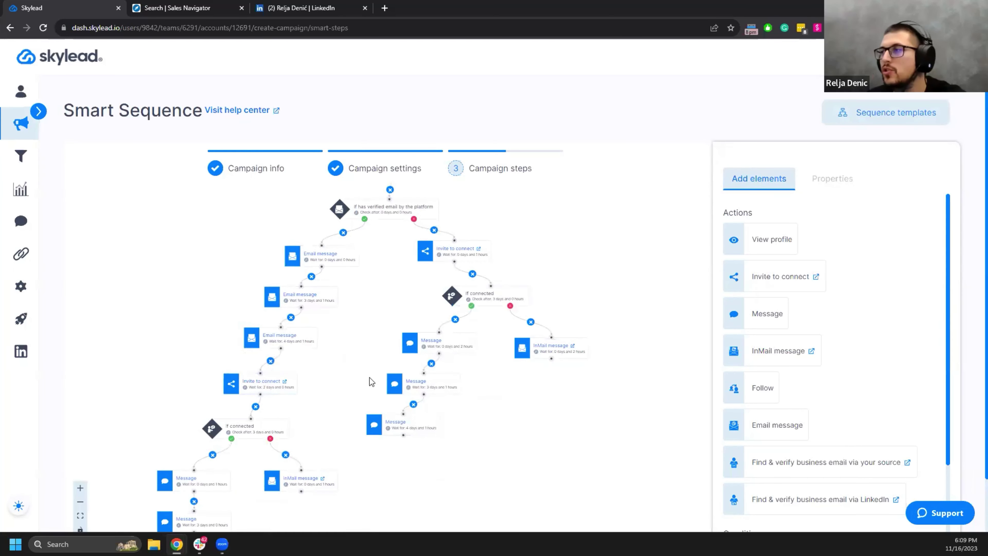
scroll(595, 394, "up", 1)
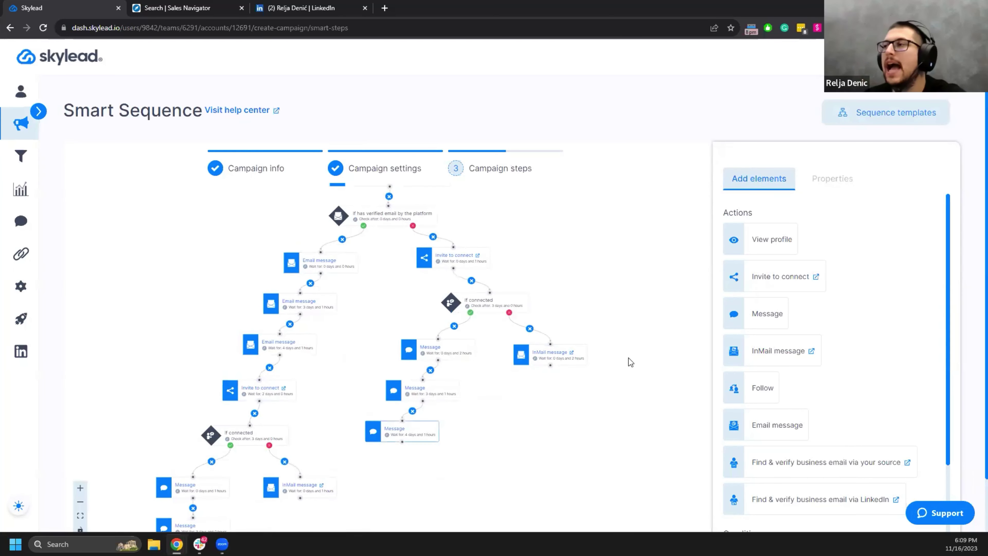
scroll(565, 358, "up", 10)
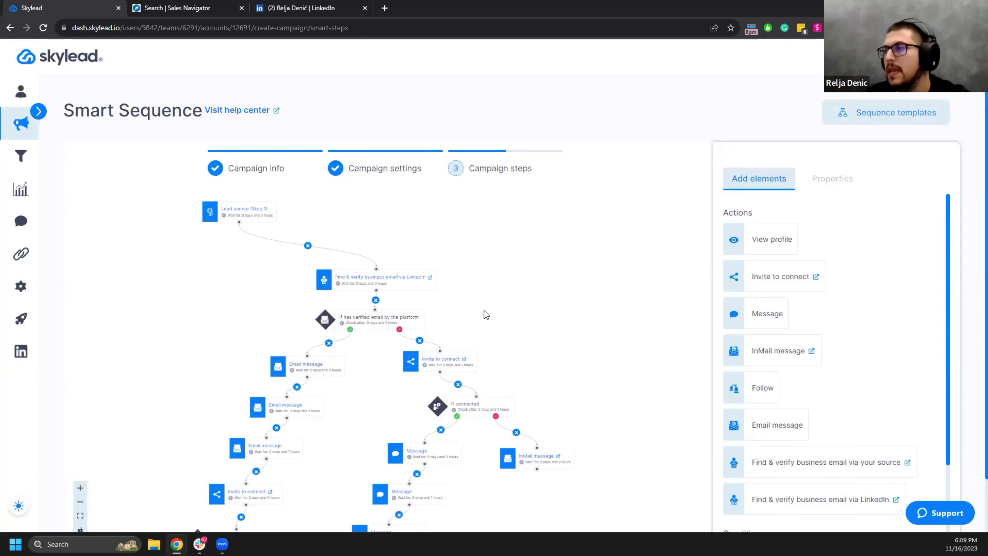
scroll(484, 311, "down", 3)
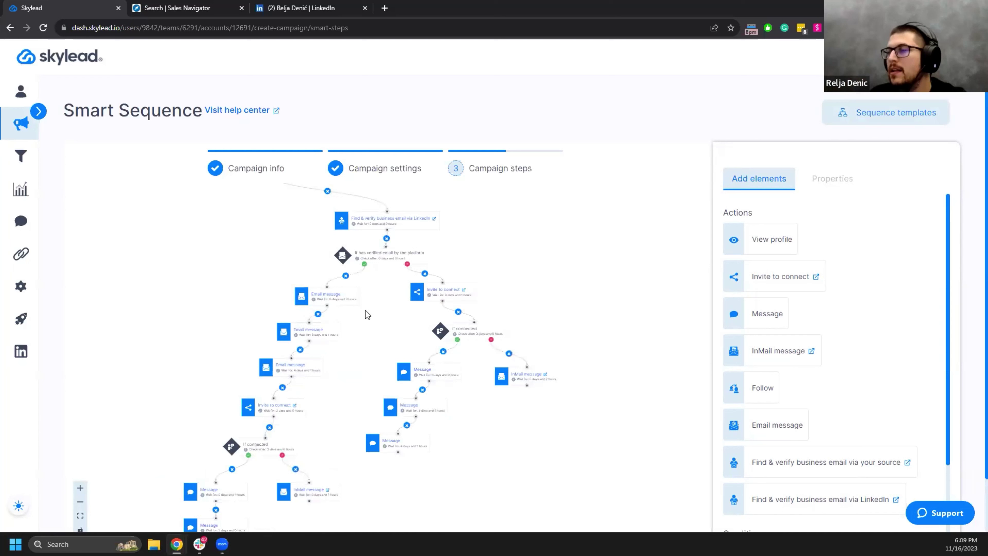